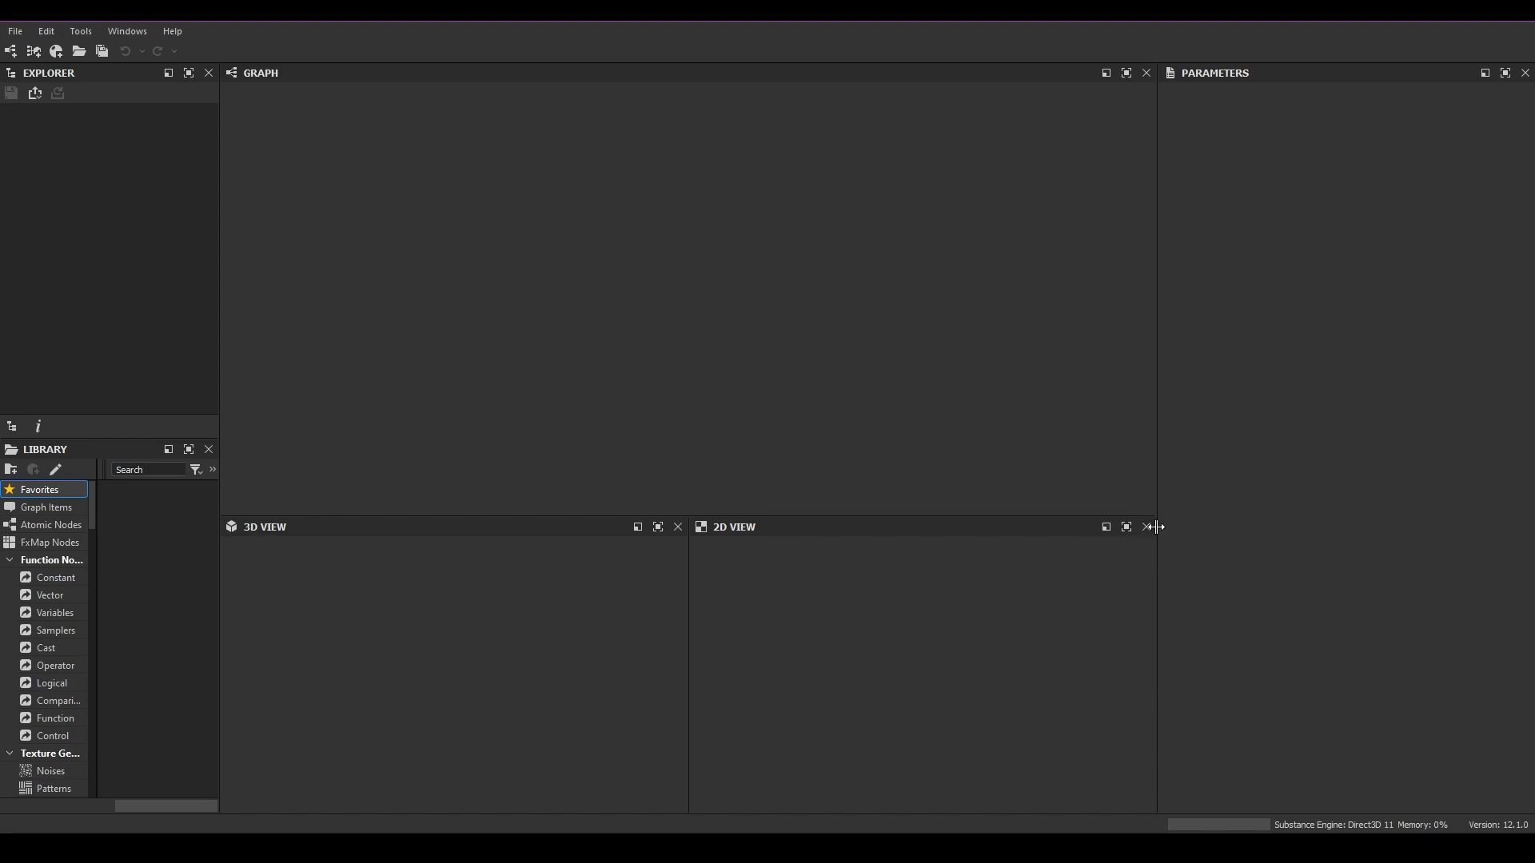
Step: Create a new Substance graph named Creating_Nodes from the Metallic Roughness template
left_click_drag(1156, 325, 1200, 325)
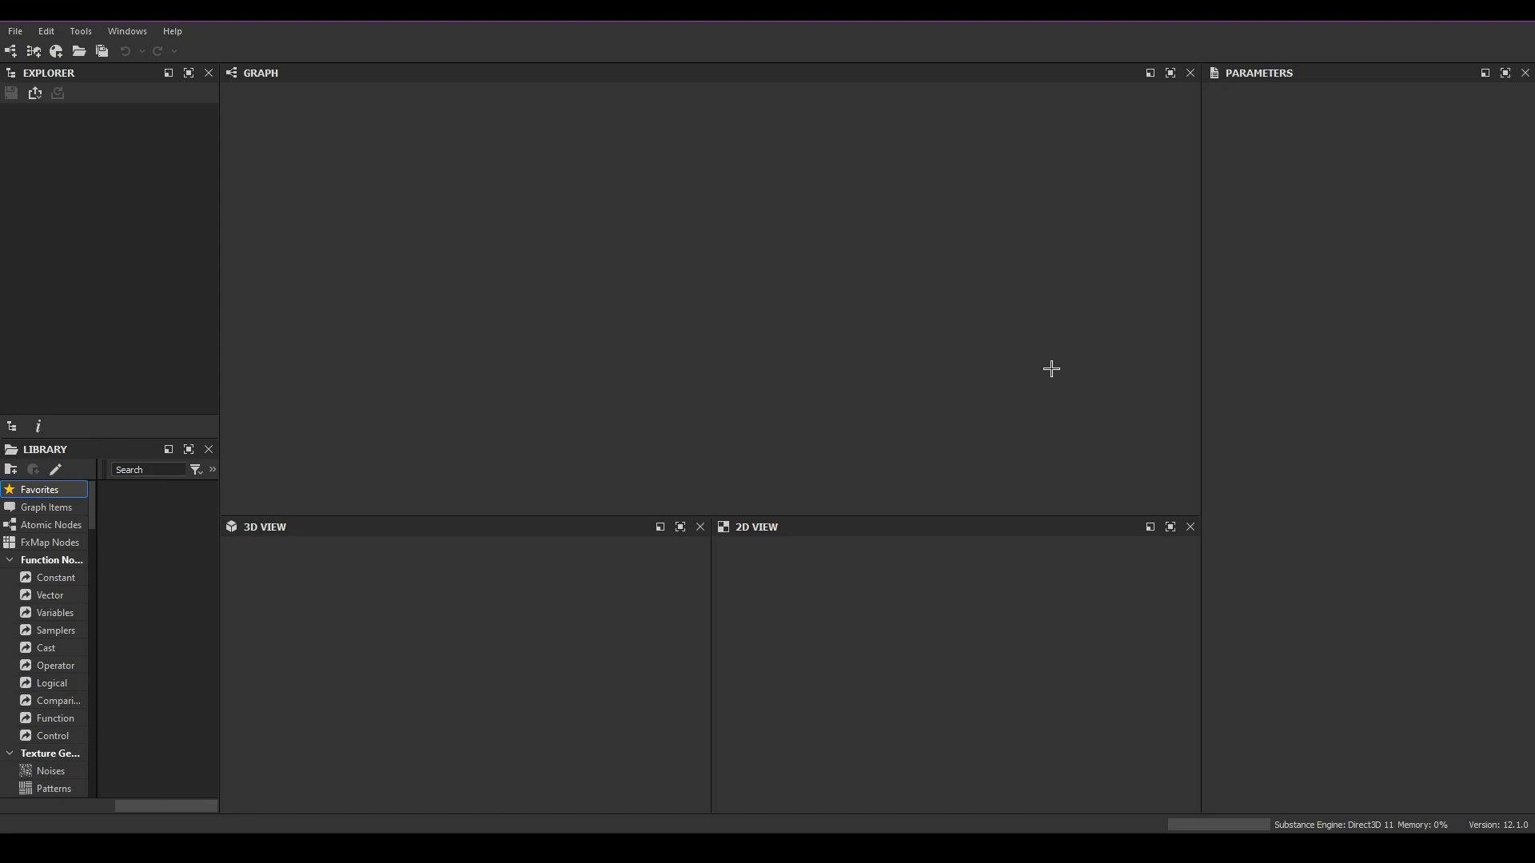
left_click(12, 50)
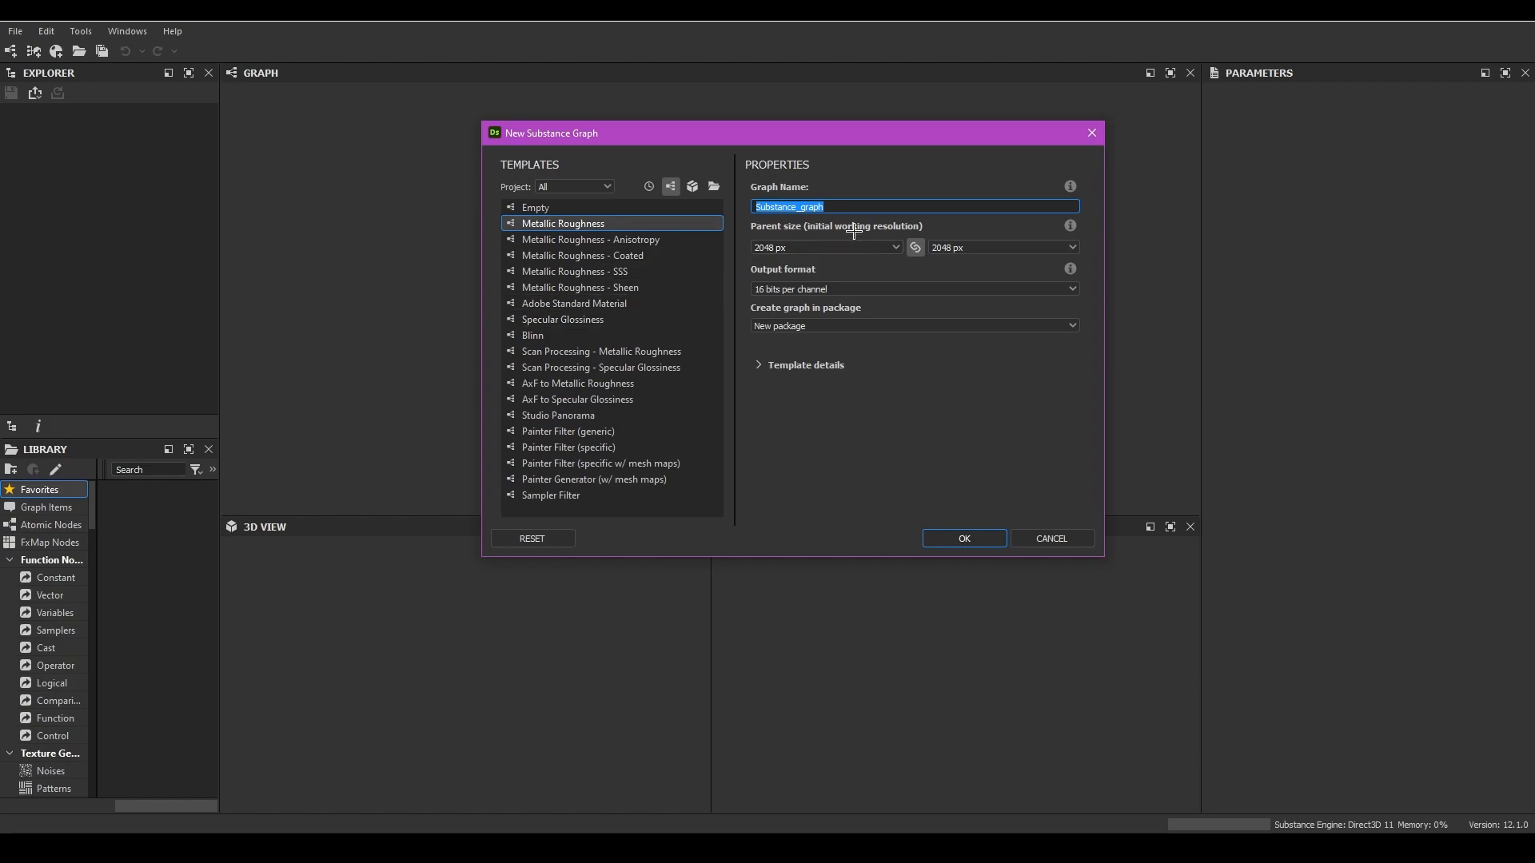
type("Nodes")
left_click(830, 247)
left_click(829, 247)
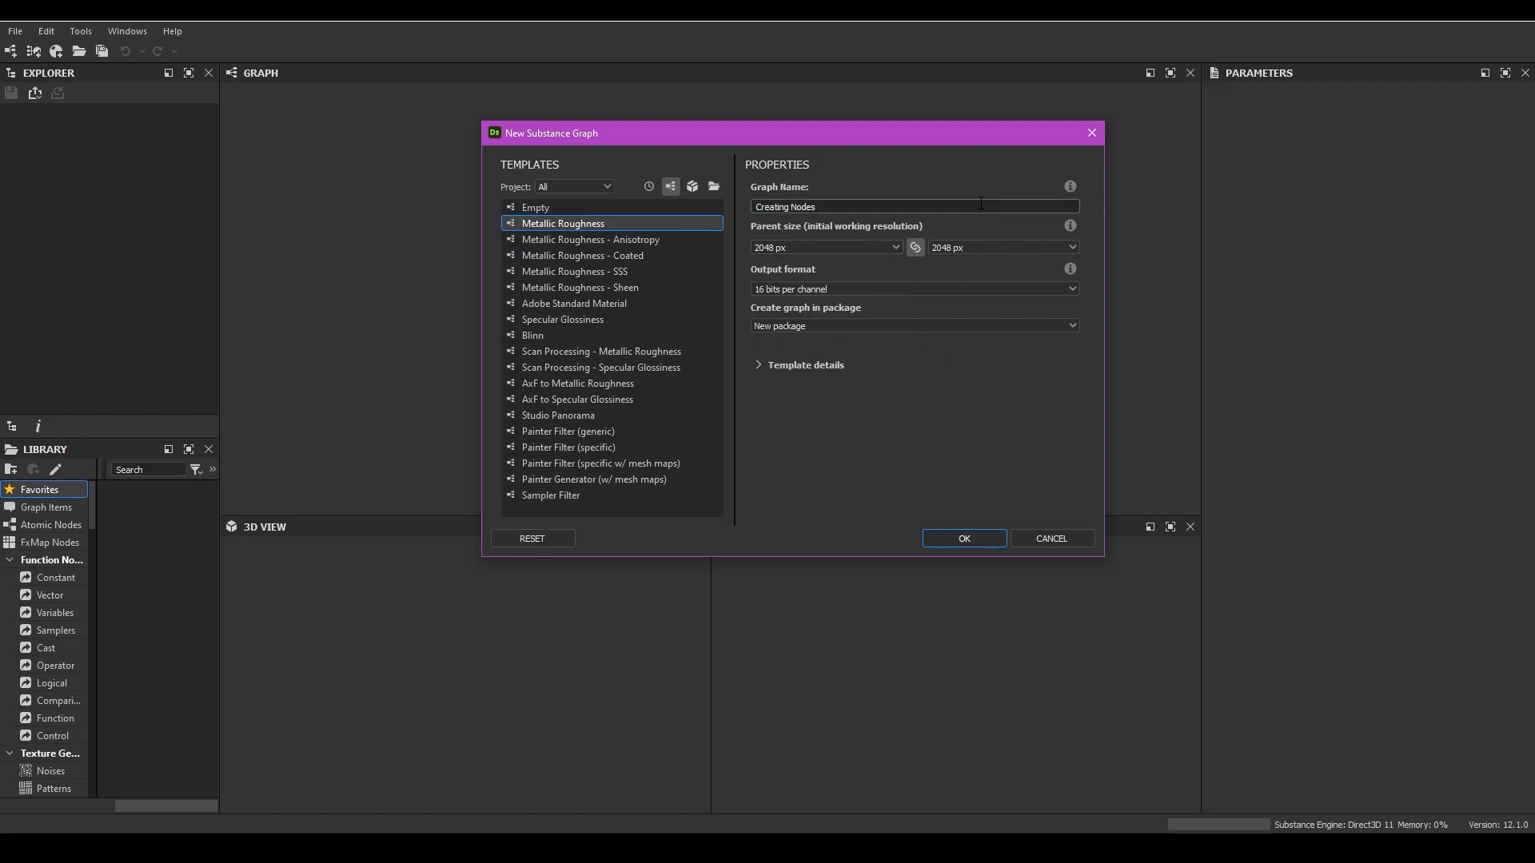
left_click(763, 365)
left_click(761, 365)
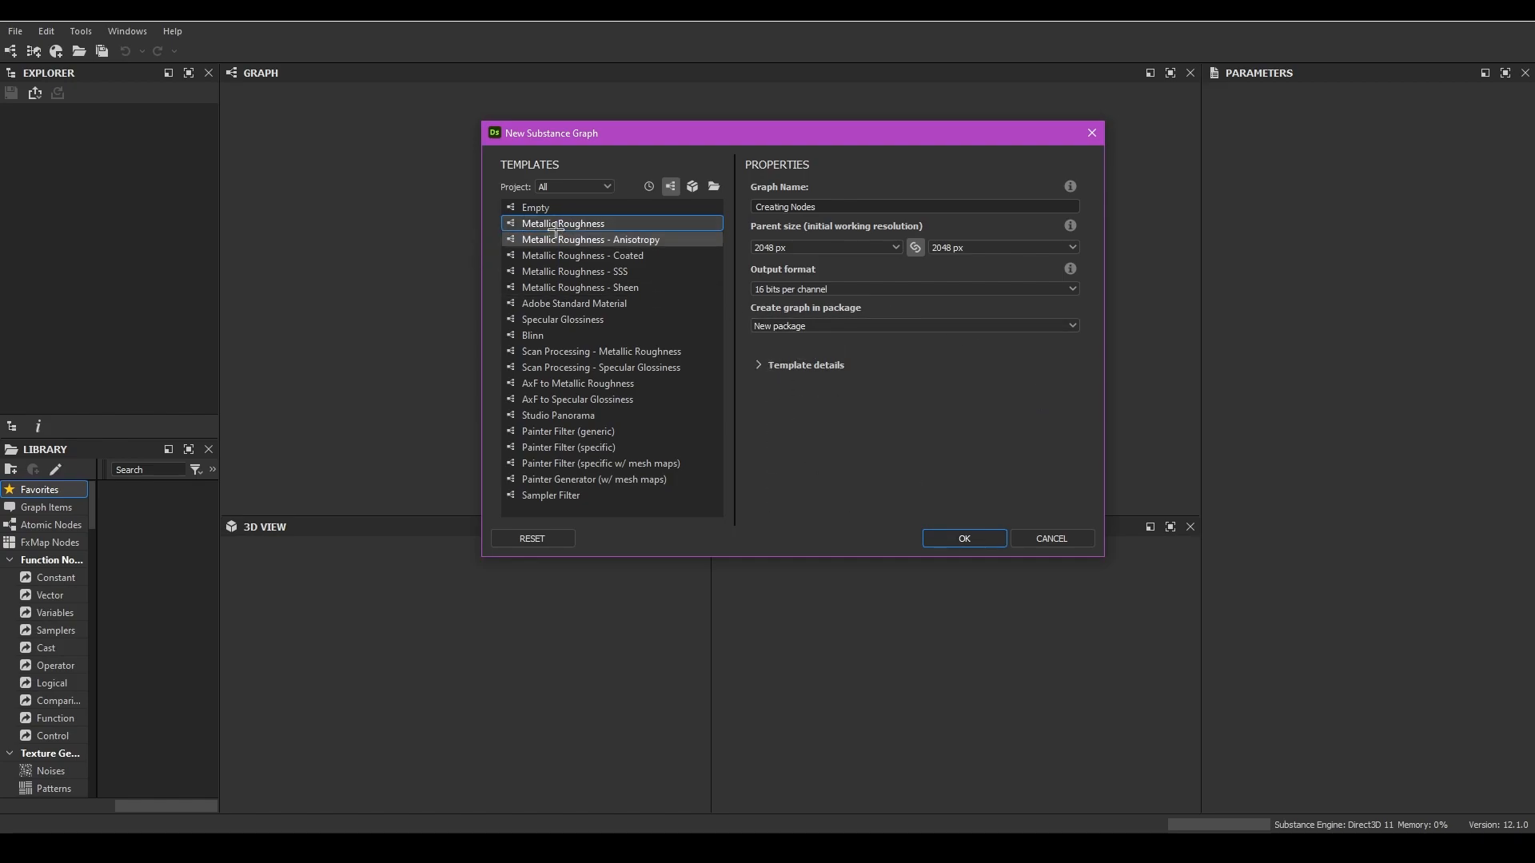
left_click(967, 538)
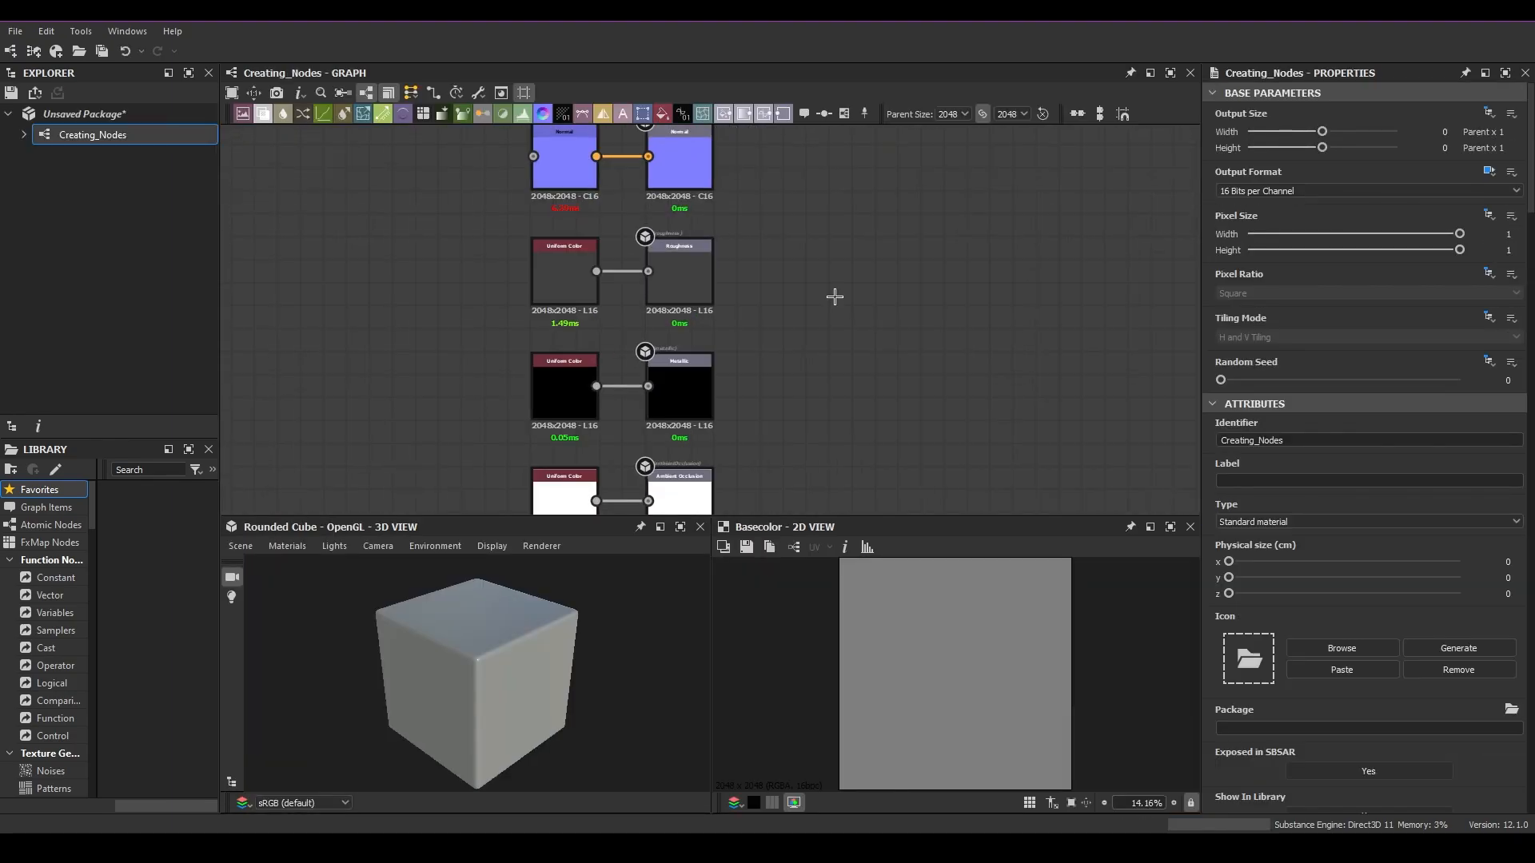
Step: Dock the Library panel in the upper-left area beside the Explorer and widen it
scroll(839, 301, "down", 3)
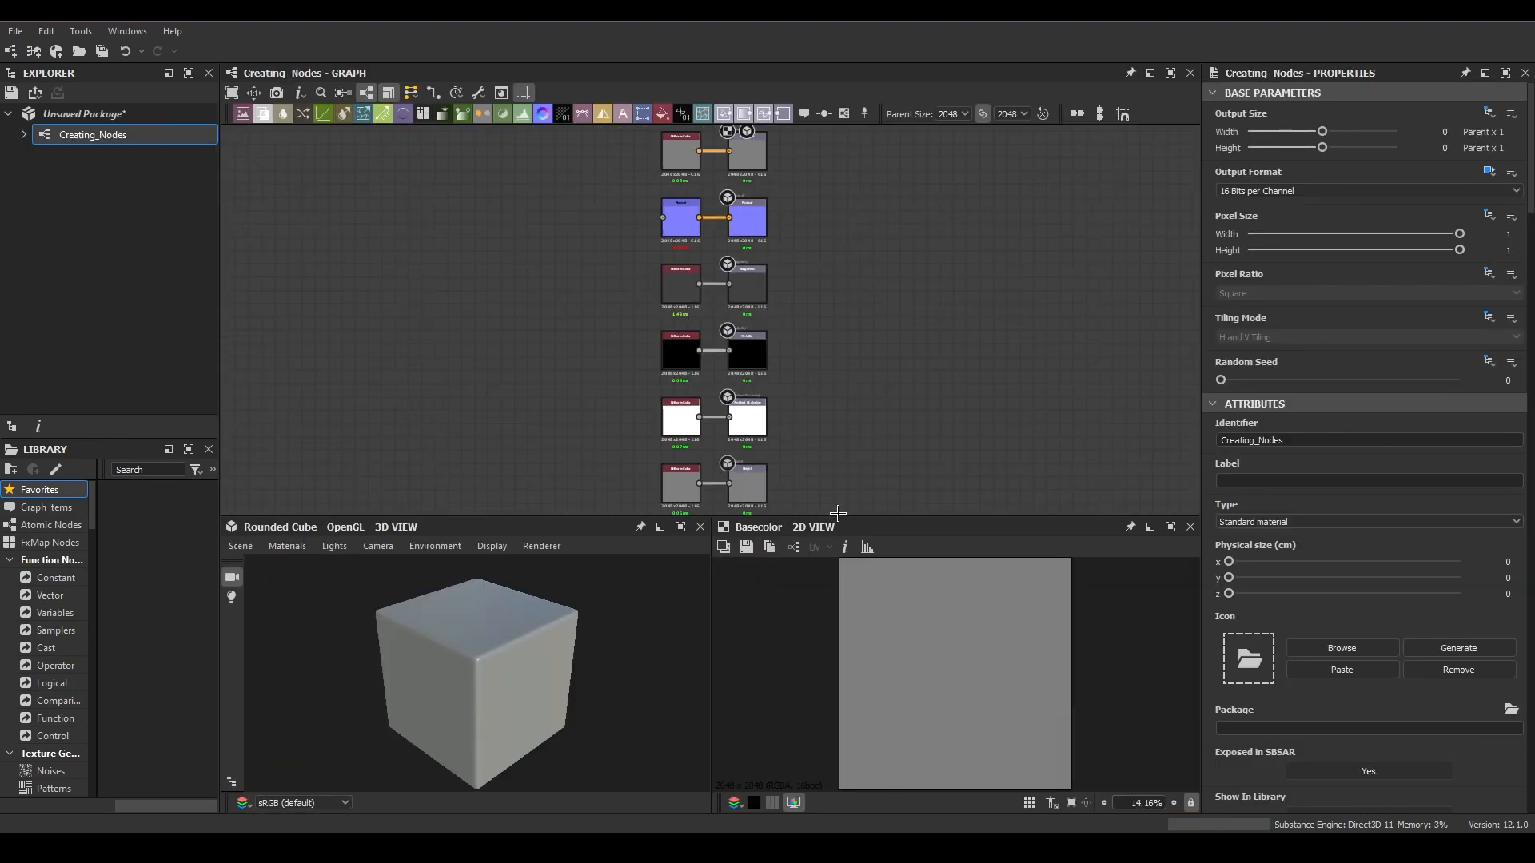
left_click_drag(837, 515, 839, 532)
middle_click_drag(849, 284, 1015, 351)
scroll(958, 335, "up", 1)
scroll(561, 301, "up", 1)
middle_click_drag(703, 351, 751, 359)
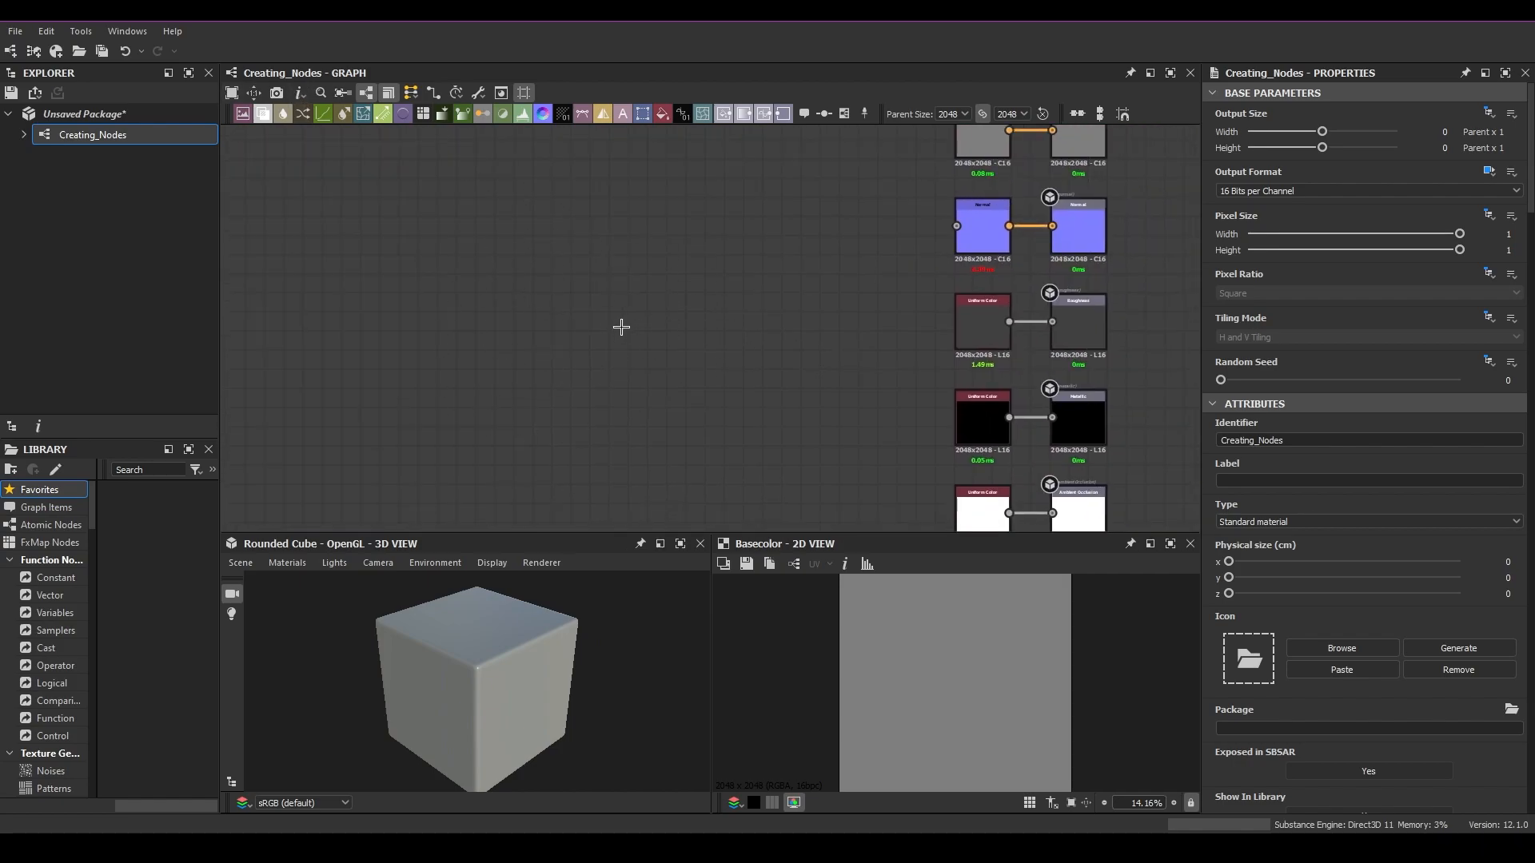
left_click_drag(39, 452, 109, 185)
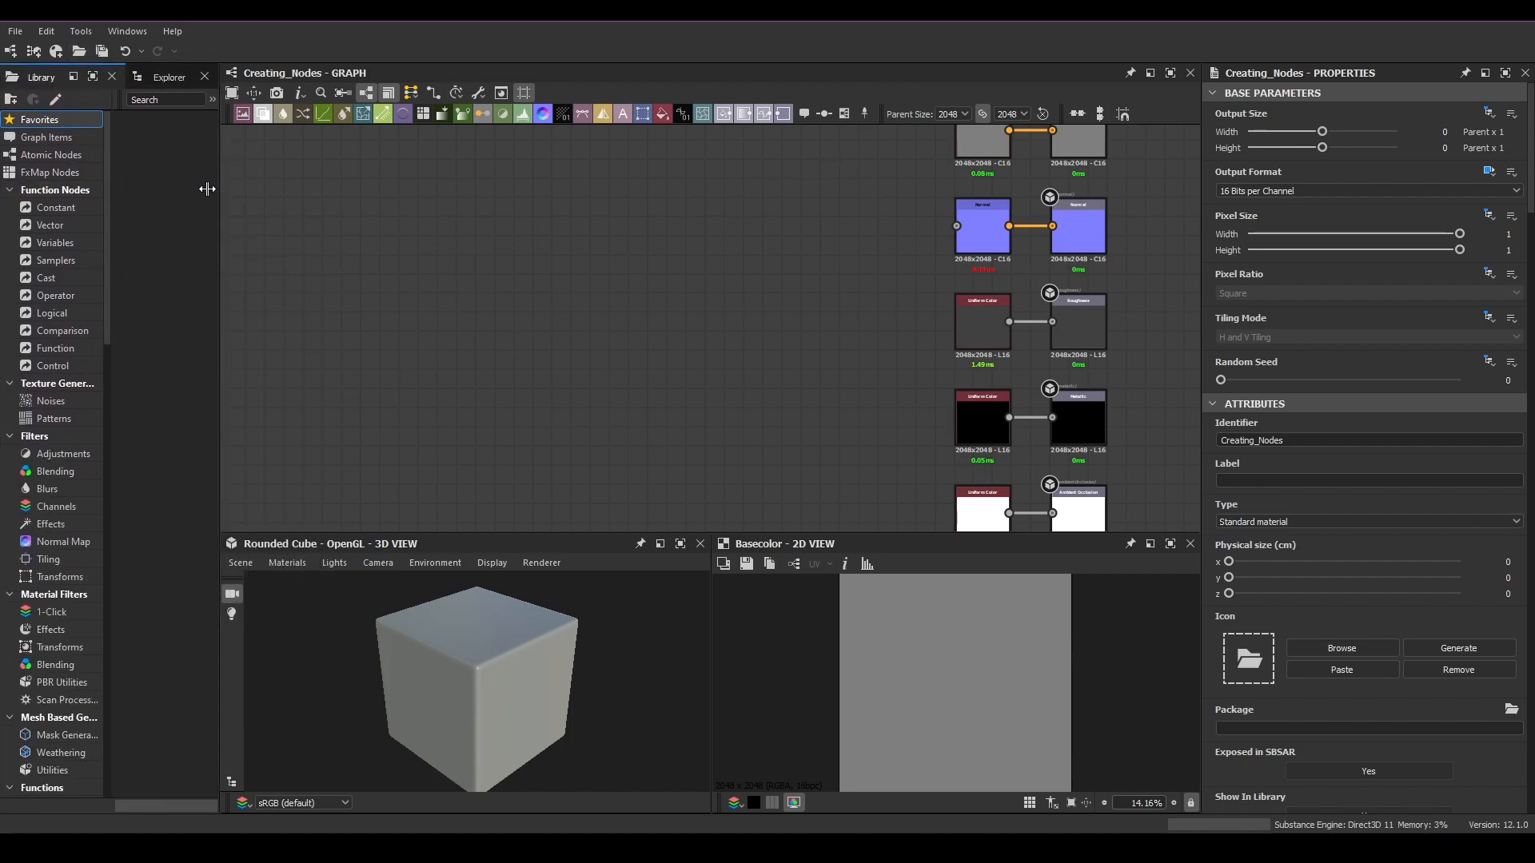
left_click_drag(221, 191, 518, 202)
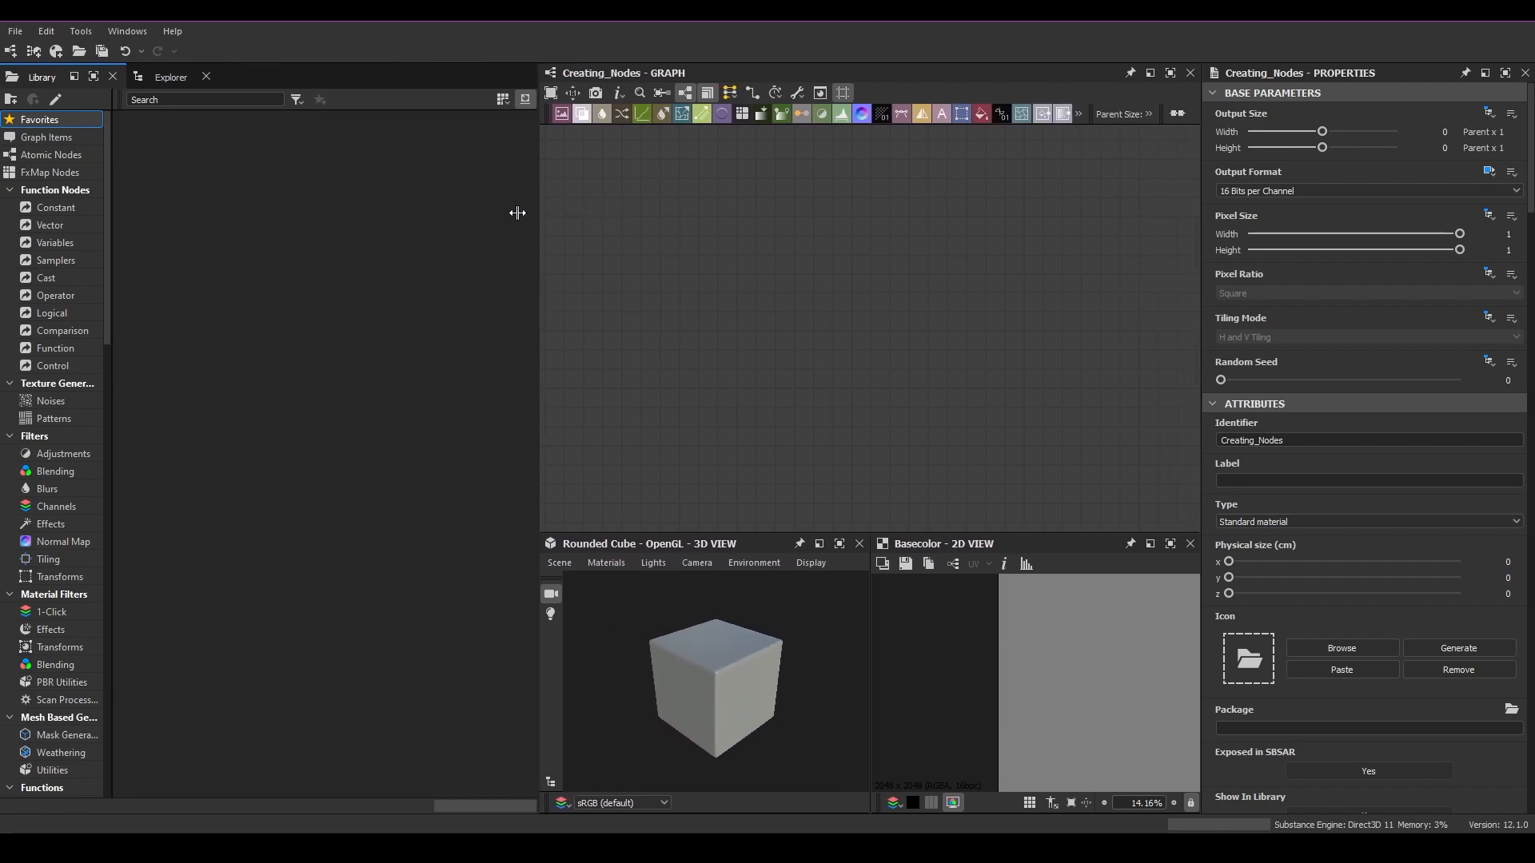
Step: Browse the library categories, ending on the Atomic Nodes category
left_click(52, 155)
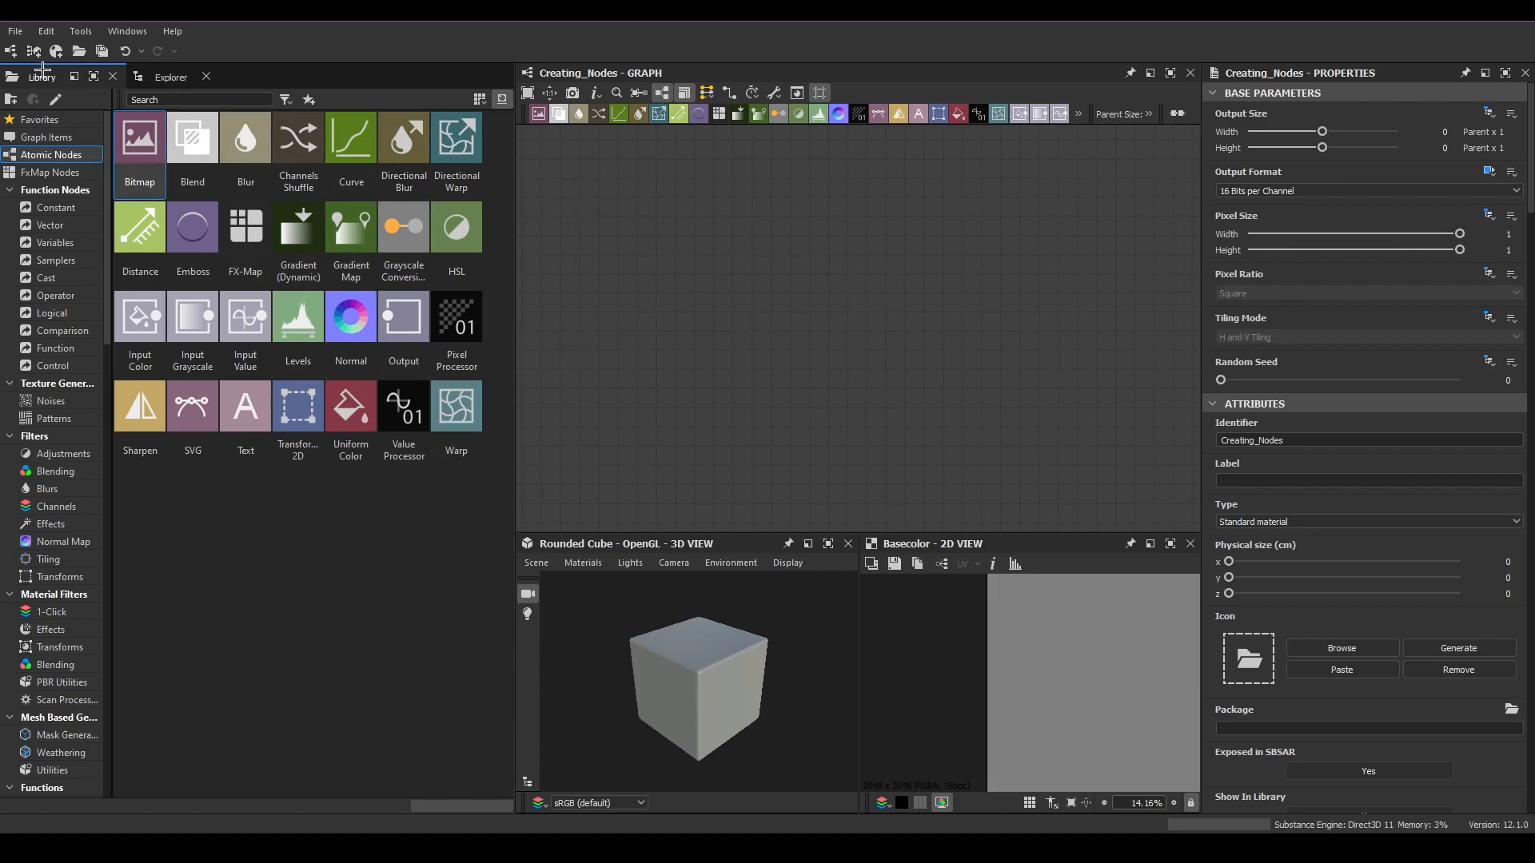
left_click(62, 137)
left_click(60, 152)
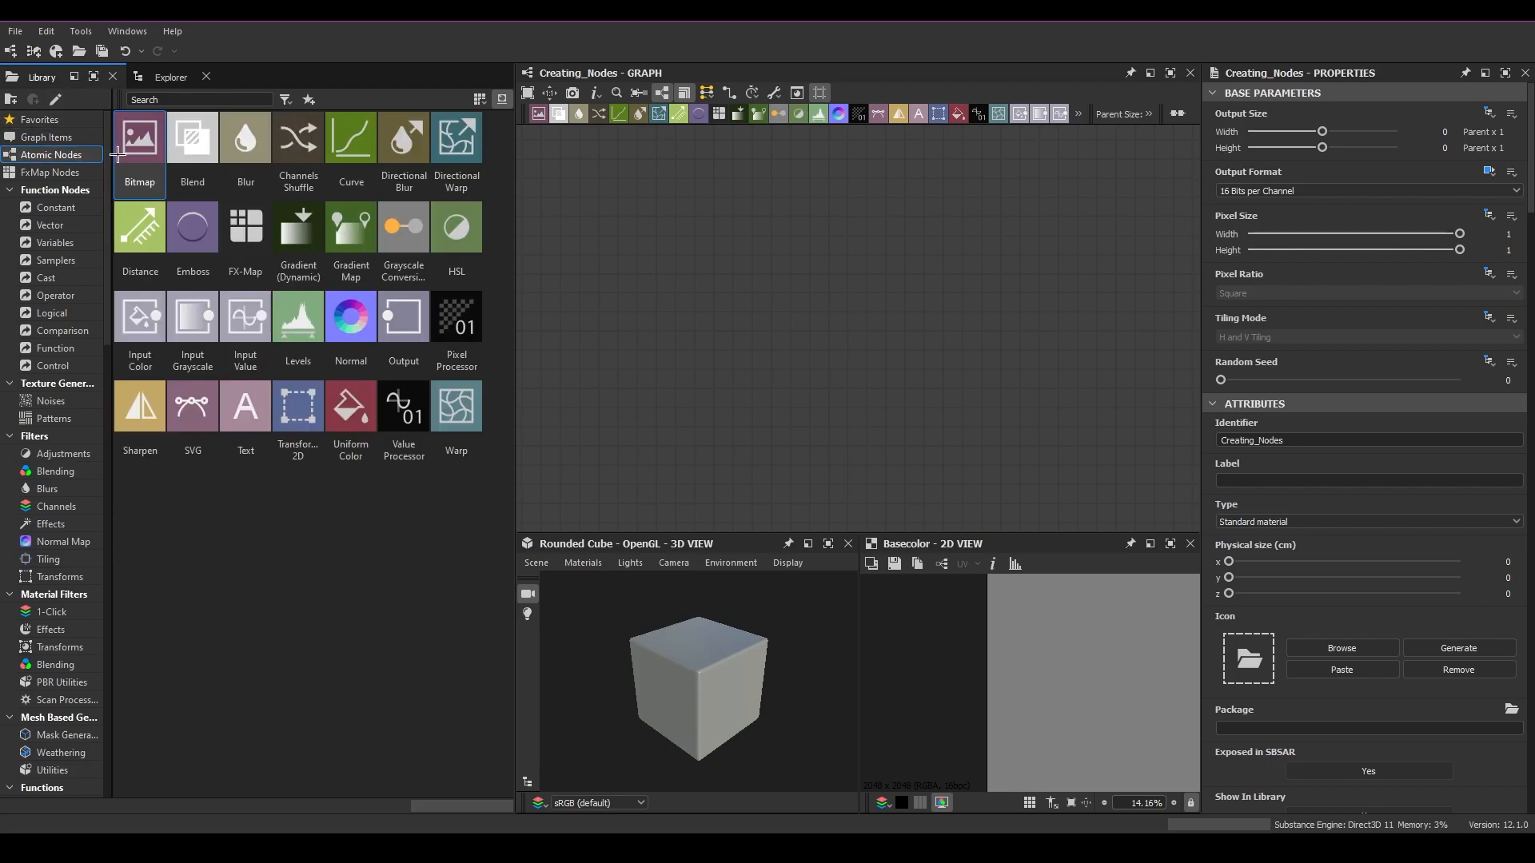
left_click(49, 171)
left_click(16, 189)
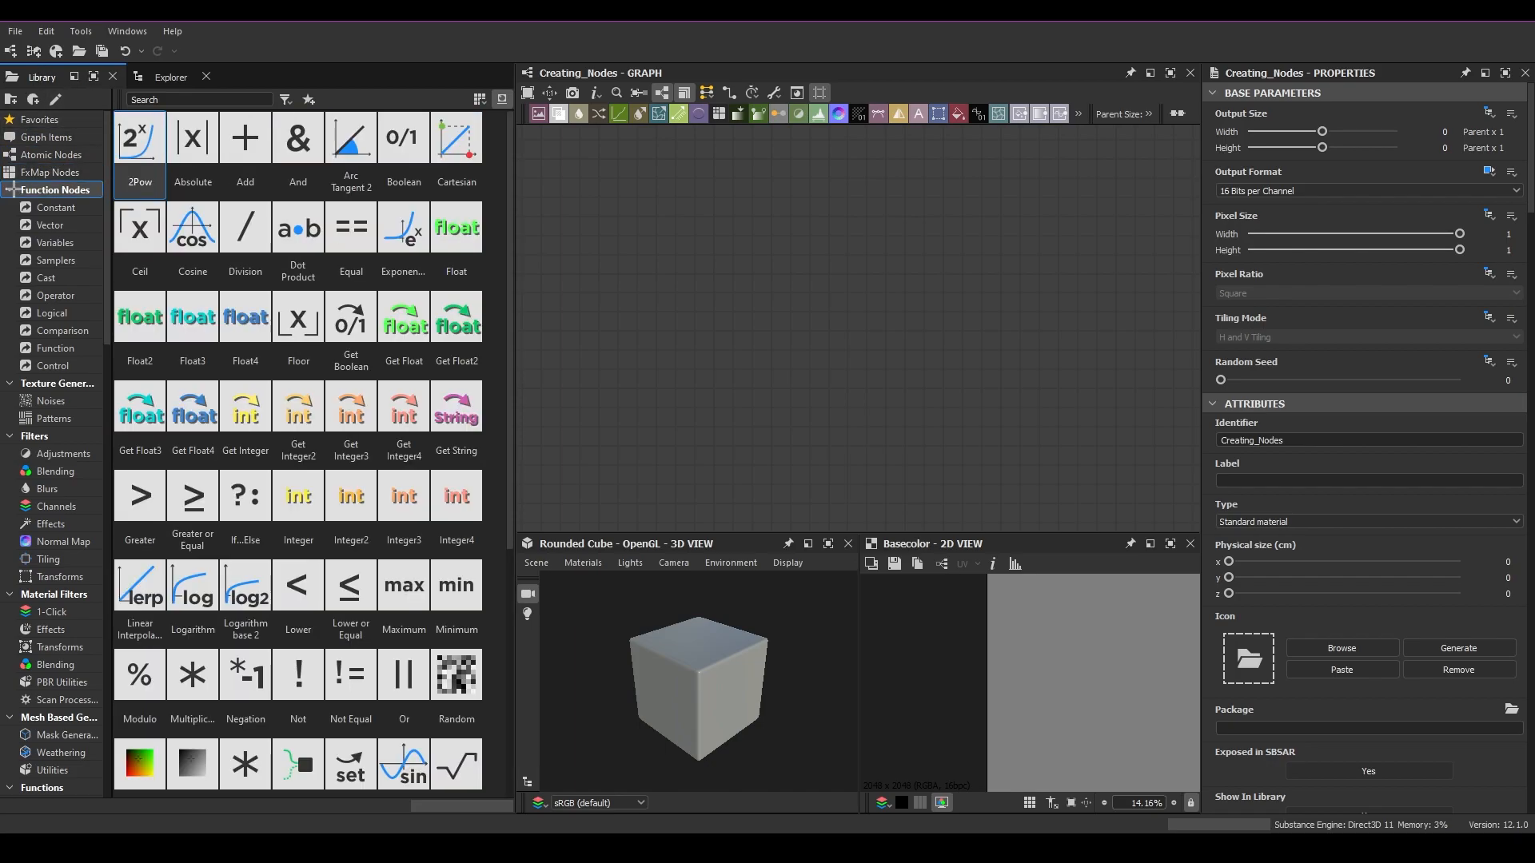
left_click(12, 189)
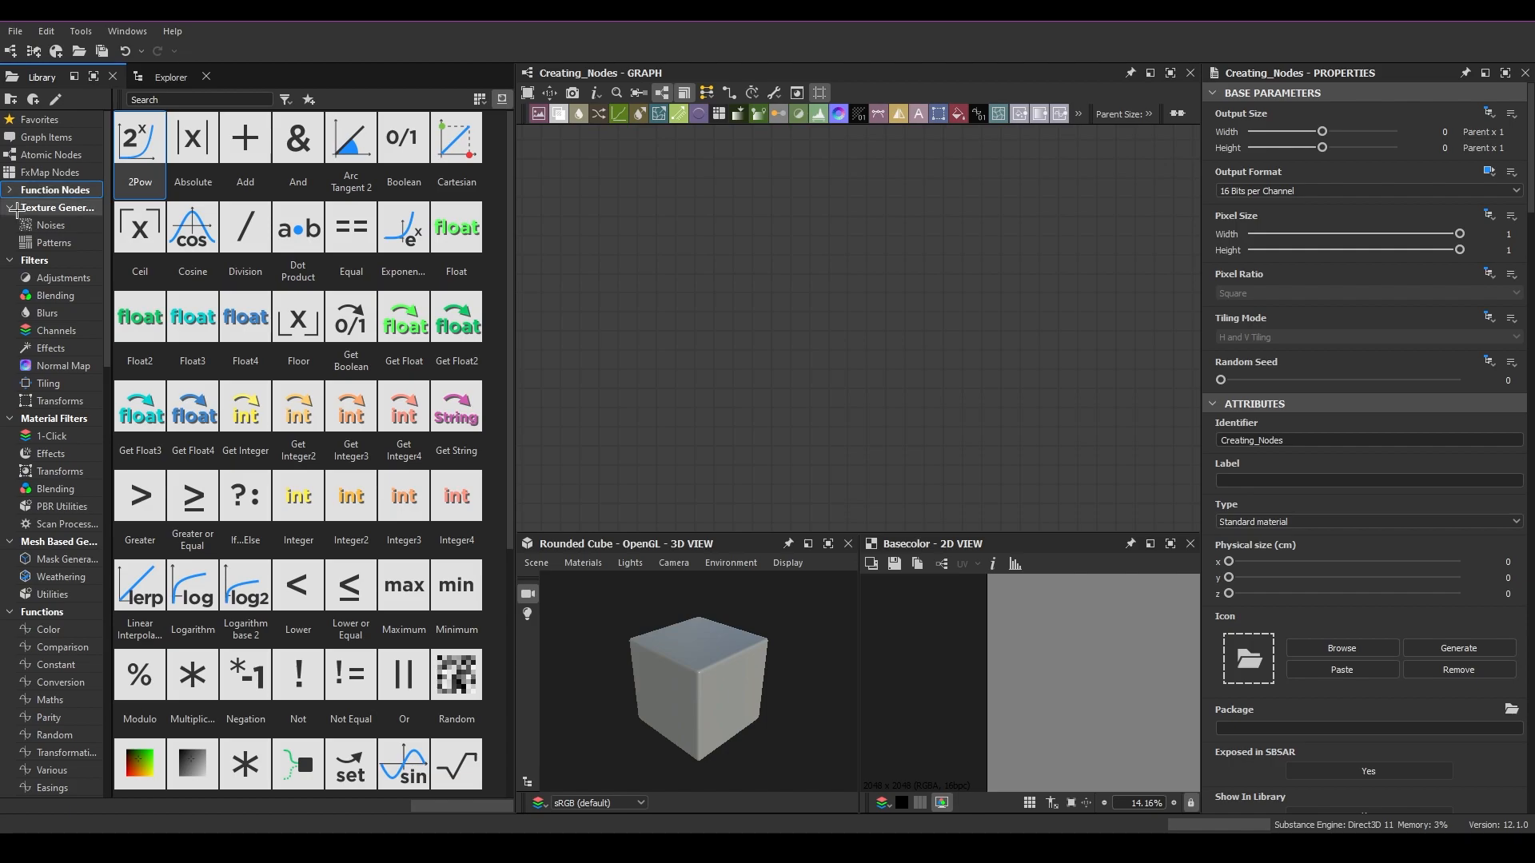
left_click(36, 153)
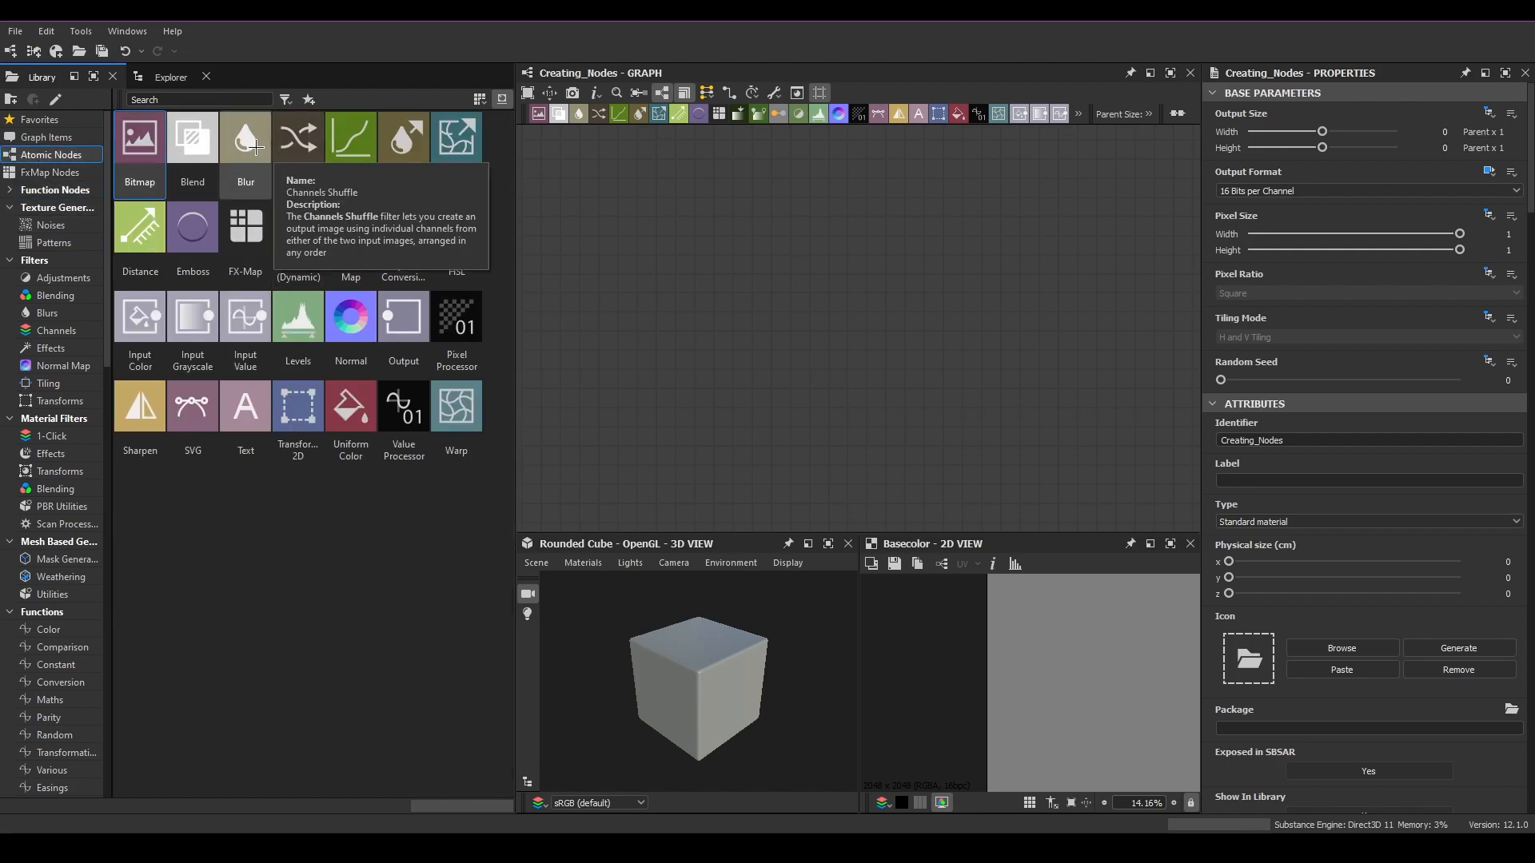
Step: Add a Blur node from the Atomic Nodes library into the graph and reposition it
left_click_drag(247, 145, 741, 284)
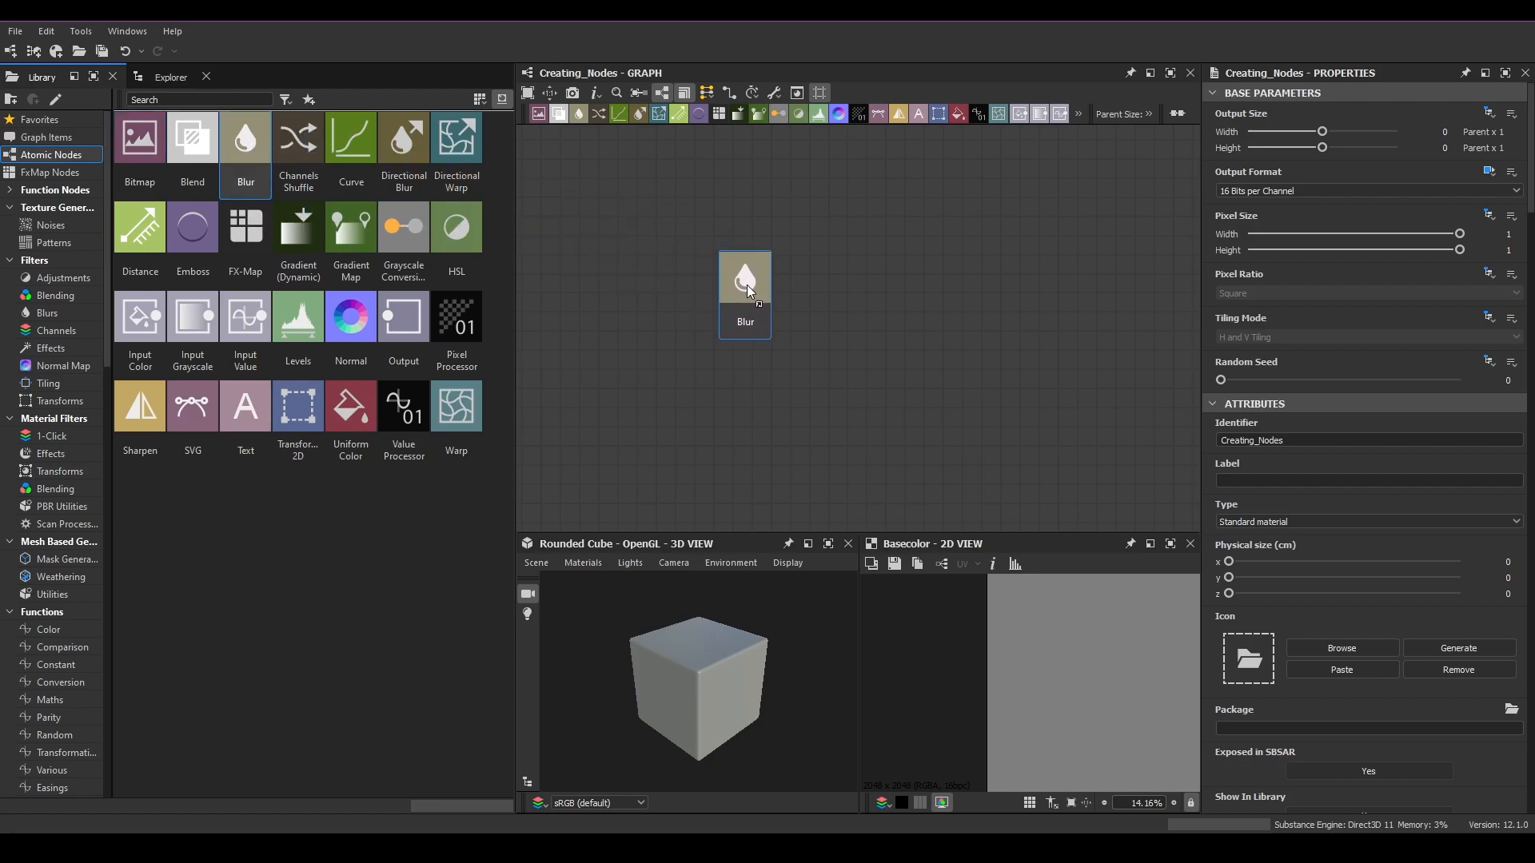
left_click_drag(654, 221, 910, 381)
left_click_drag(742, 296, 857, 314)
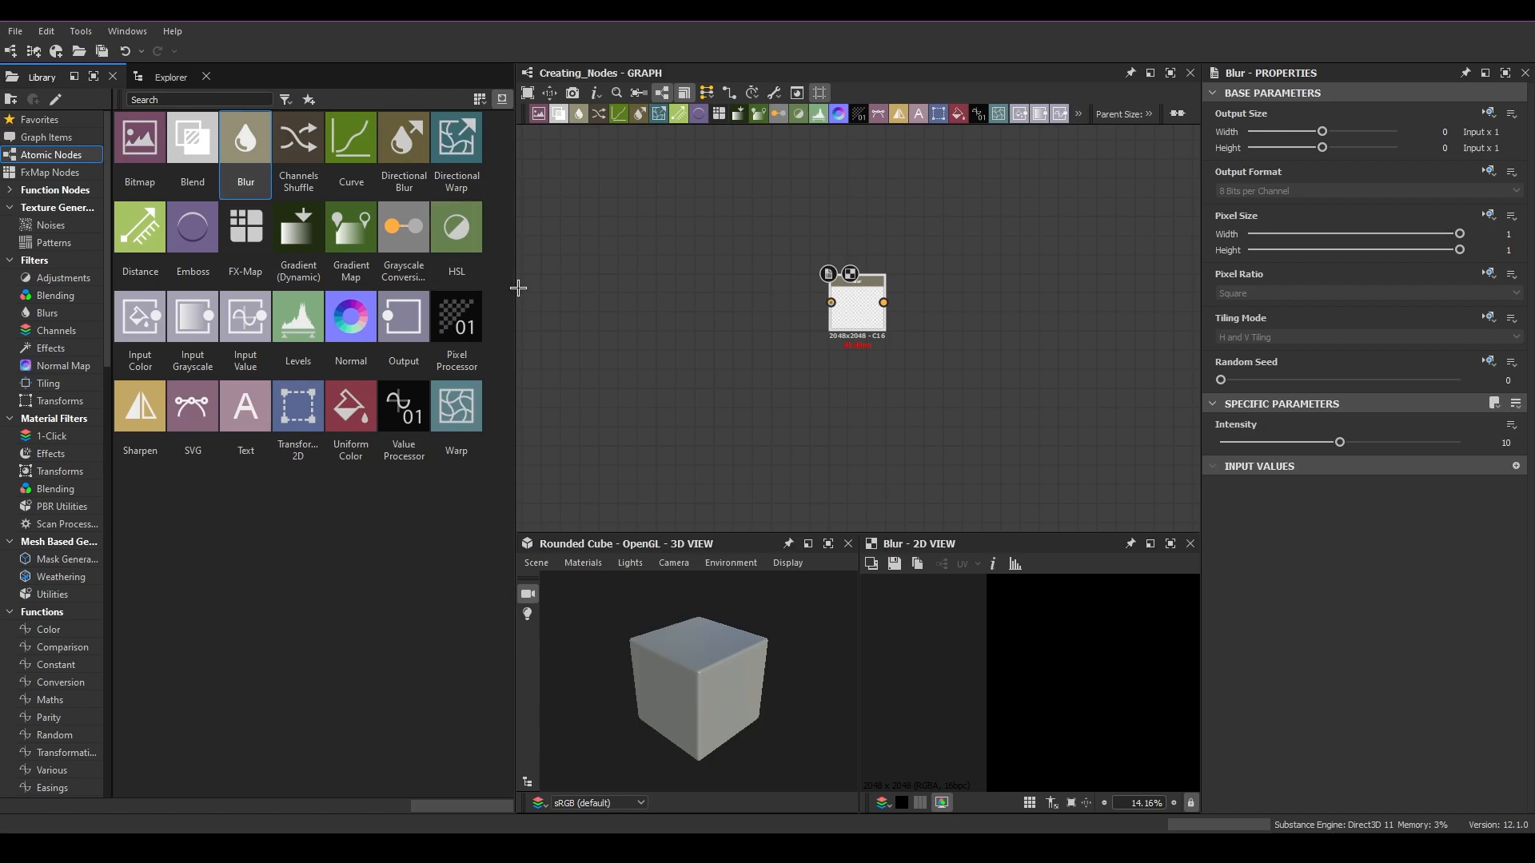
left_click_drag(516, 287, 420, 288)
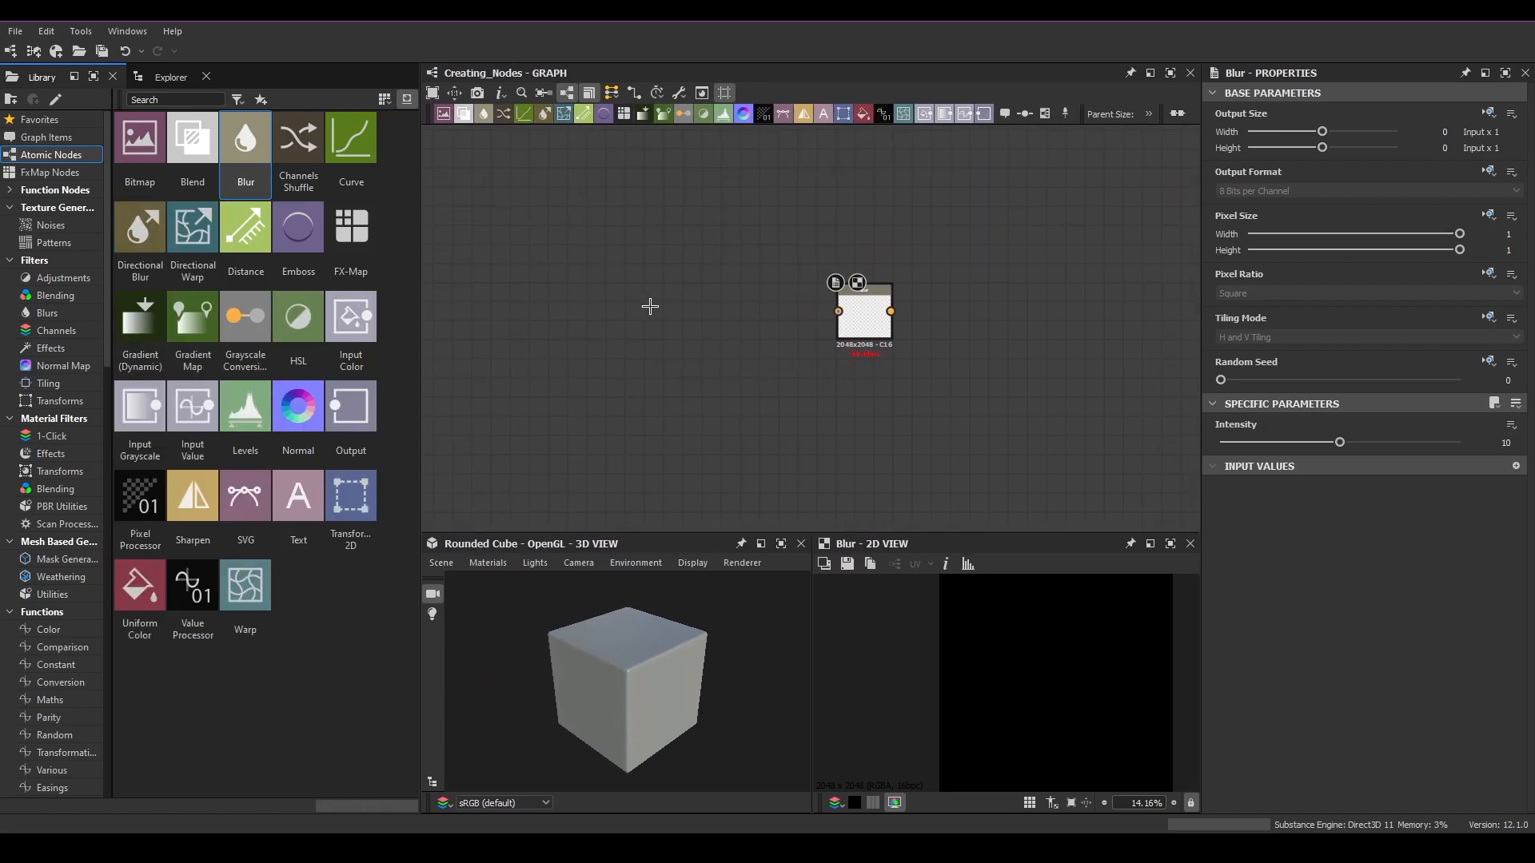
Step: Add a second Blur node through the node search menu by searching for blur
key("space")
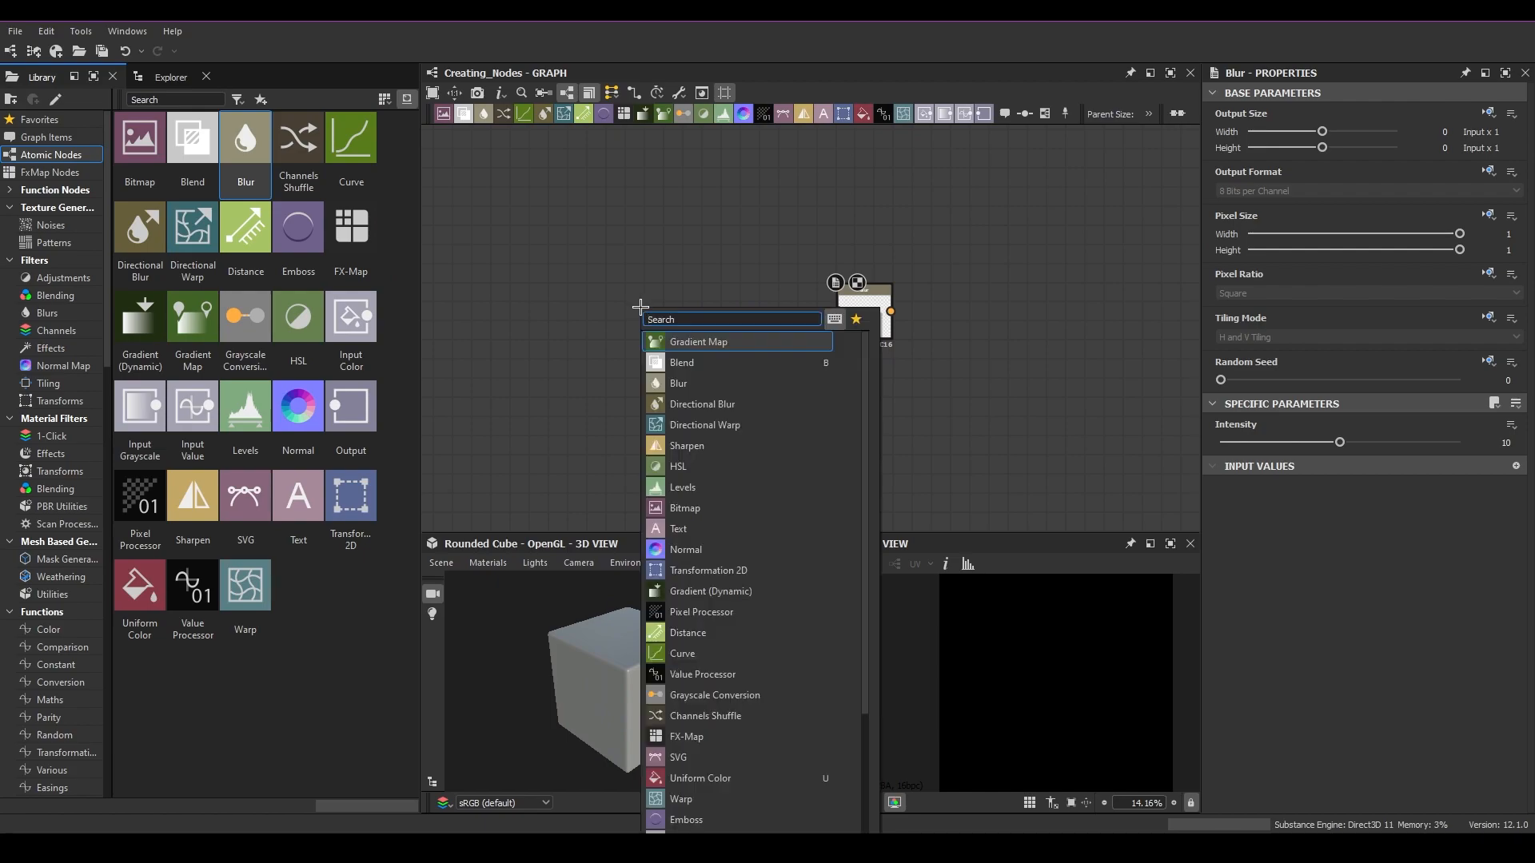
key("Escape")
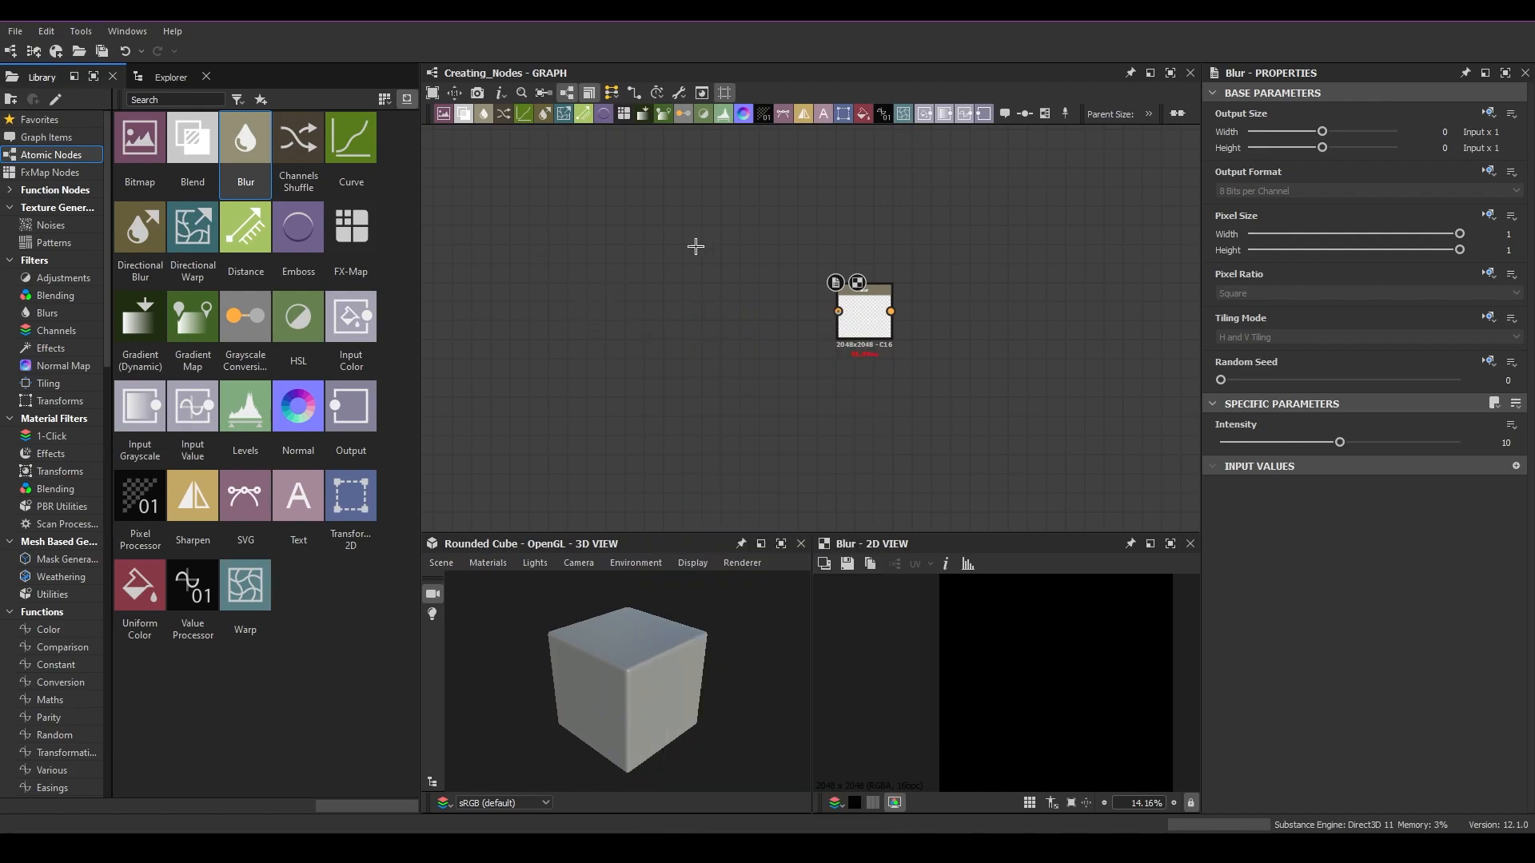
key("space")
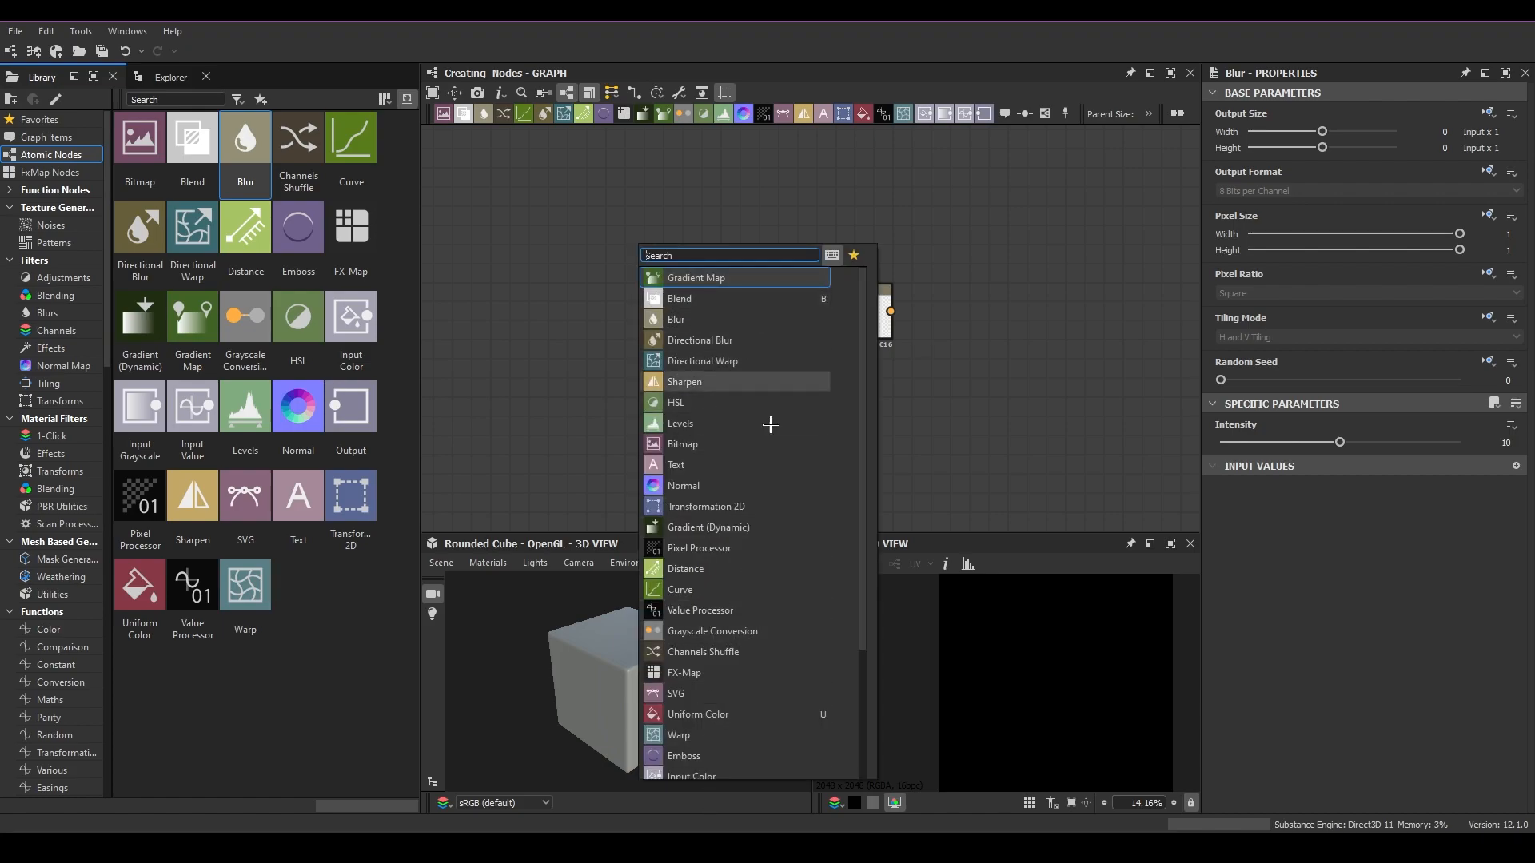
left_click_drag(420, 352, 335, 349)
key("space")
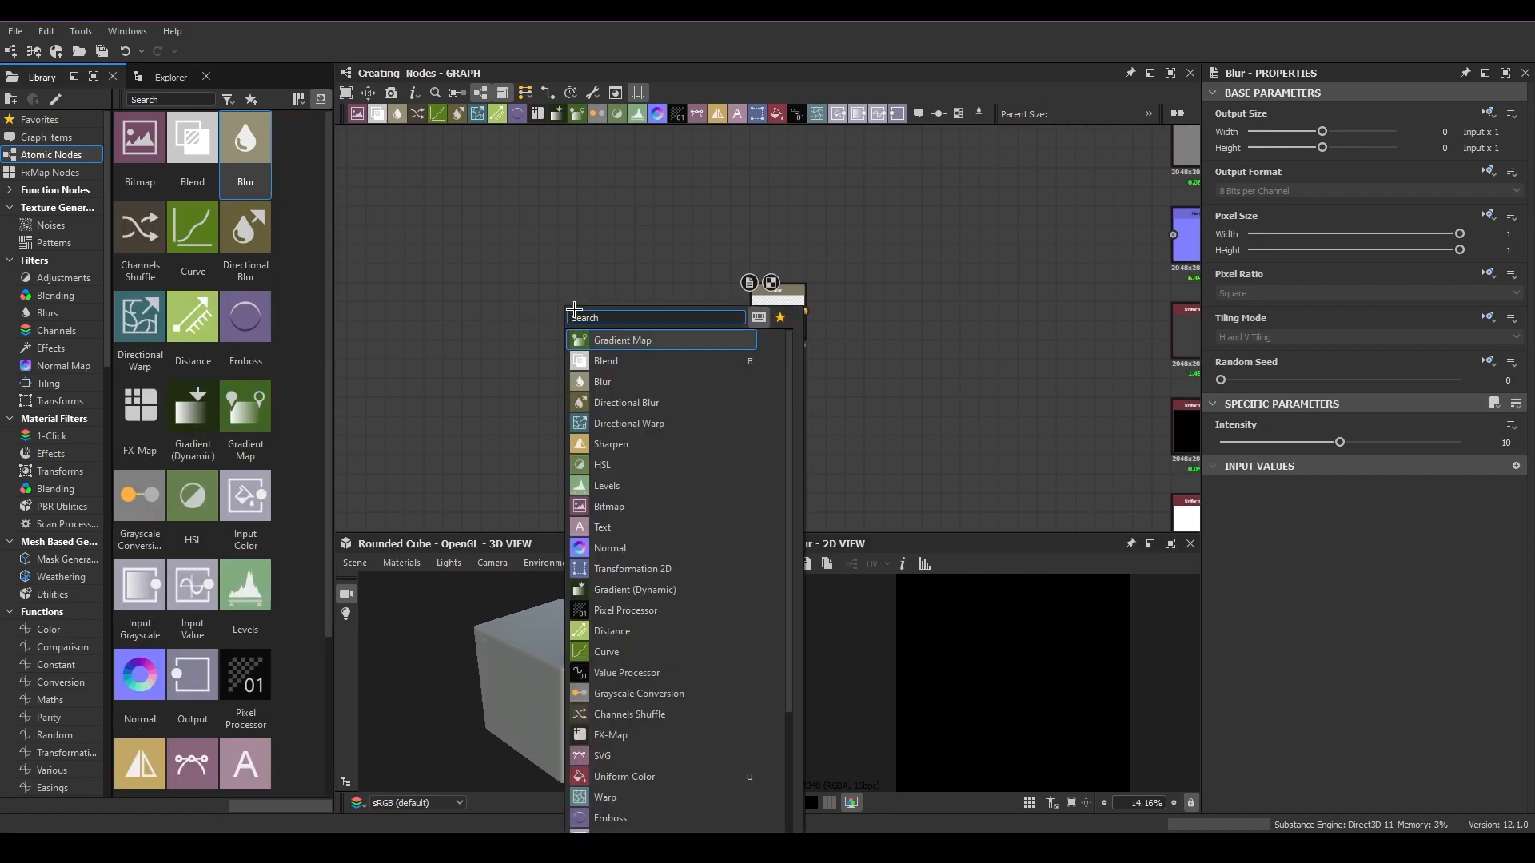
type("blu")
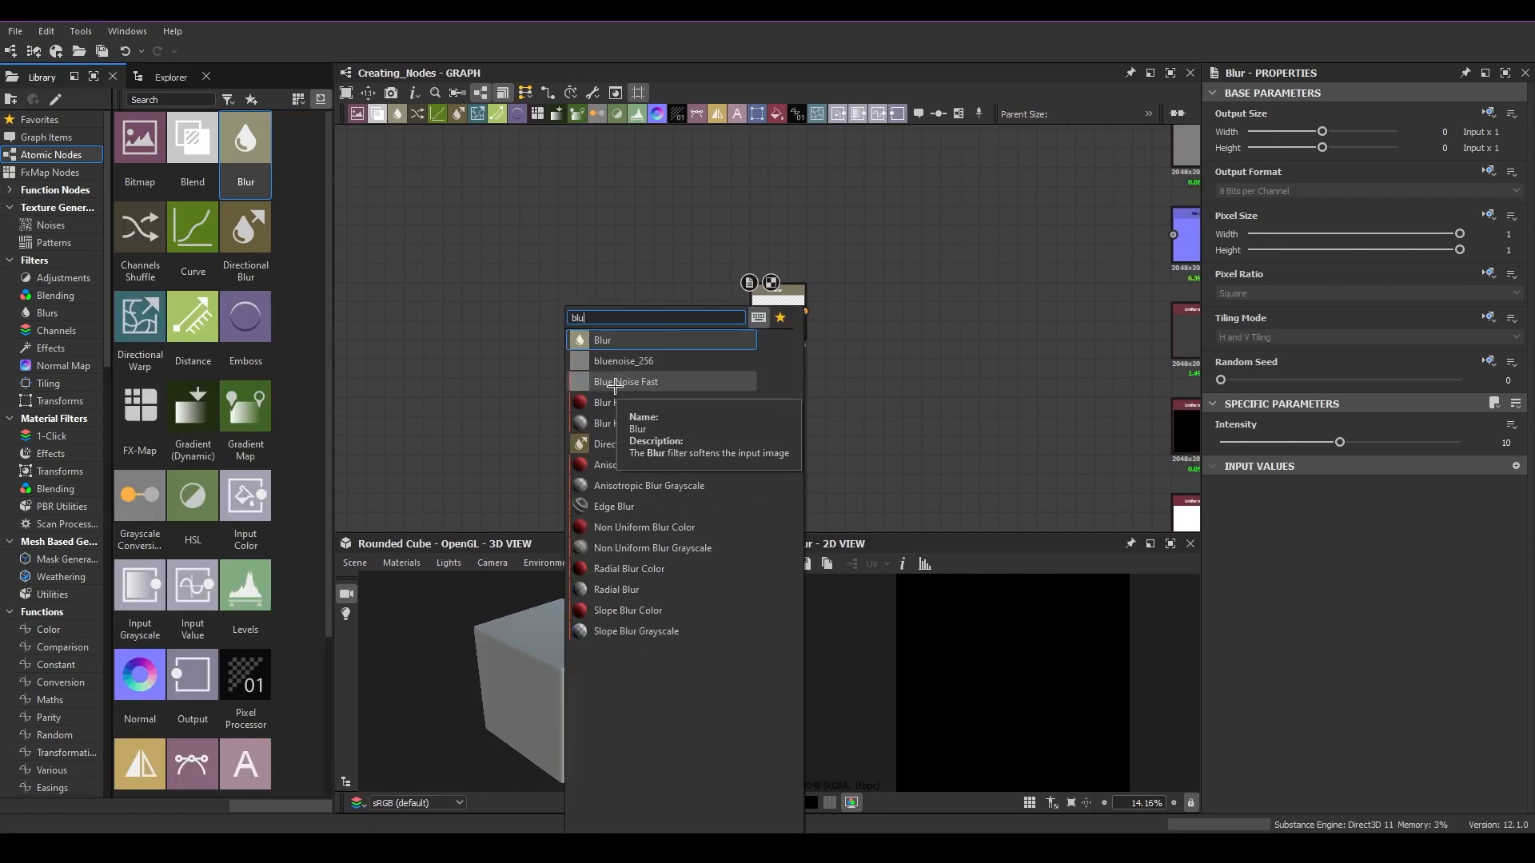
type("r")
key("Return")
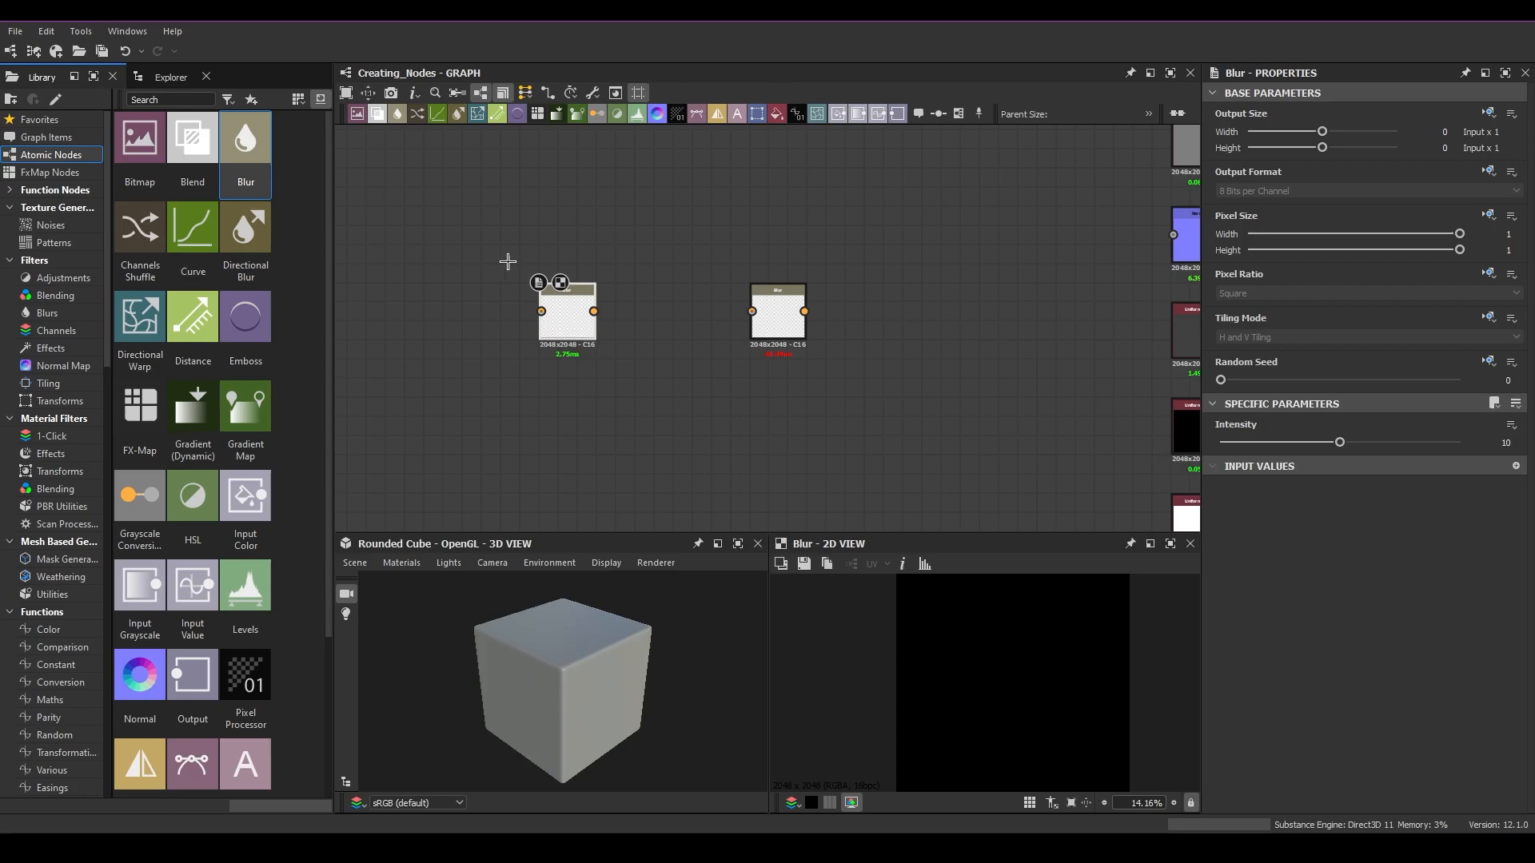
Step: Select the newly added Blur node and delete it
left_click_drag(504, 257, 686, 439)
key("Delete")
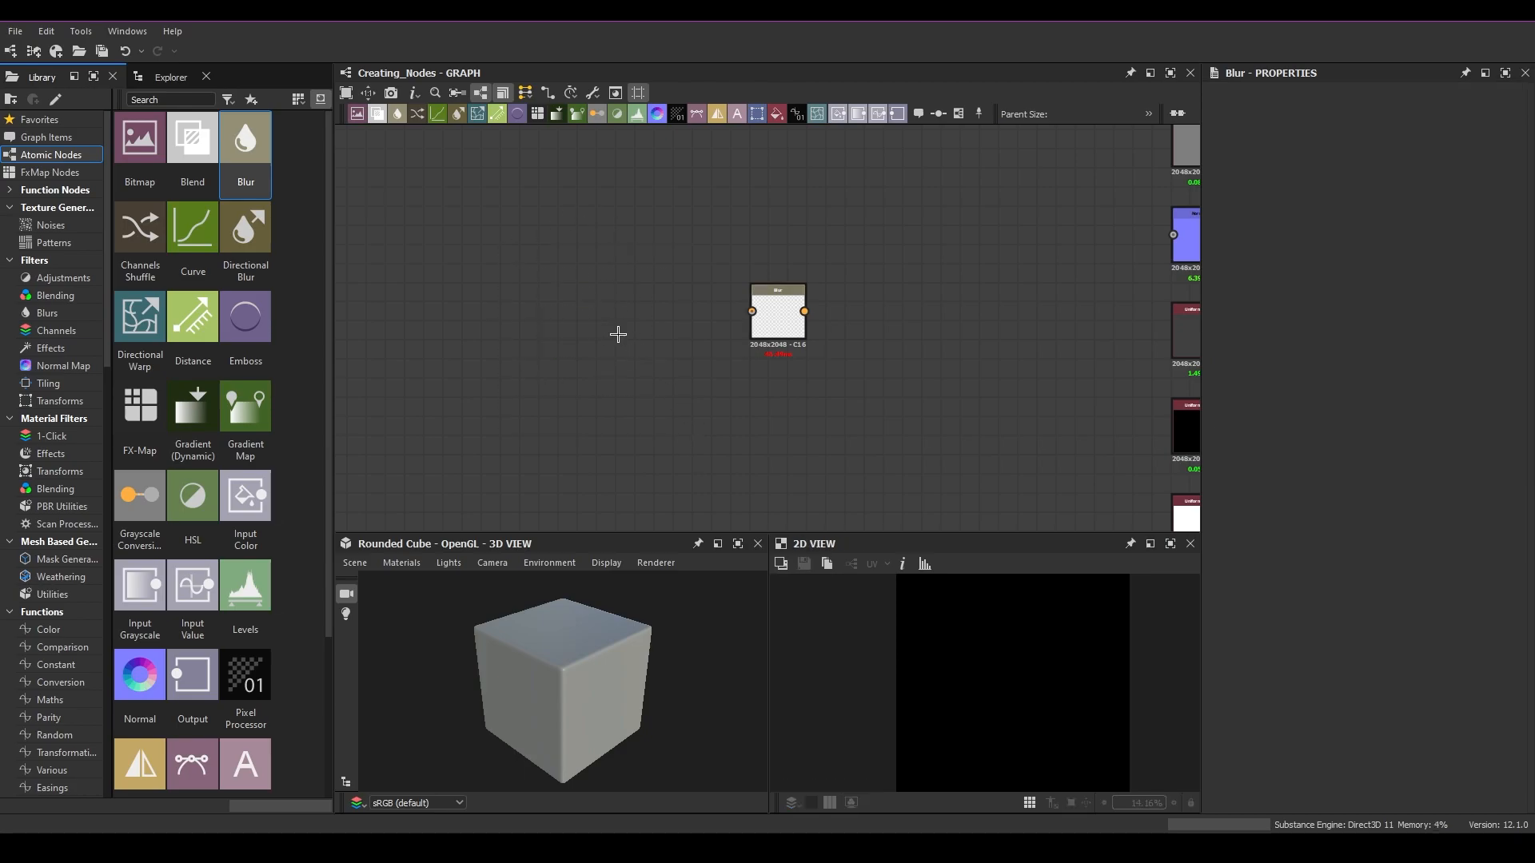
Step: Insert another Blur node by picking Blur from the node menu list
key("space")
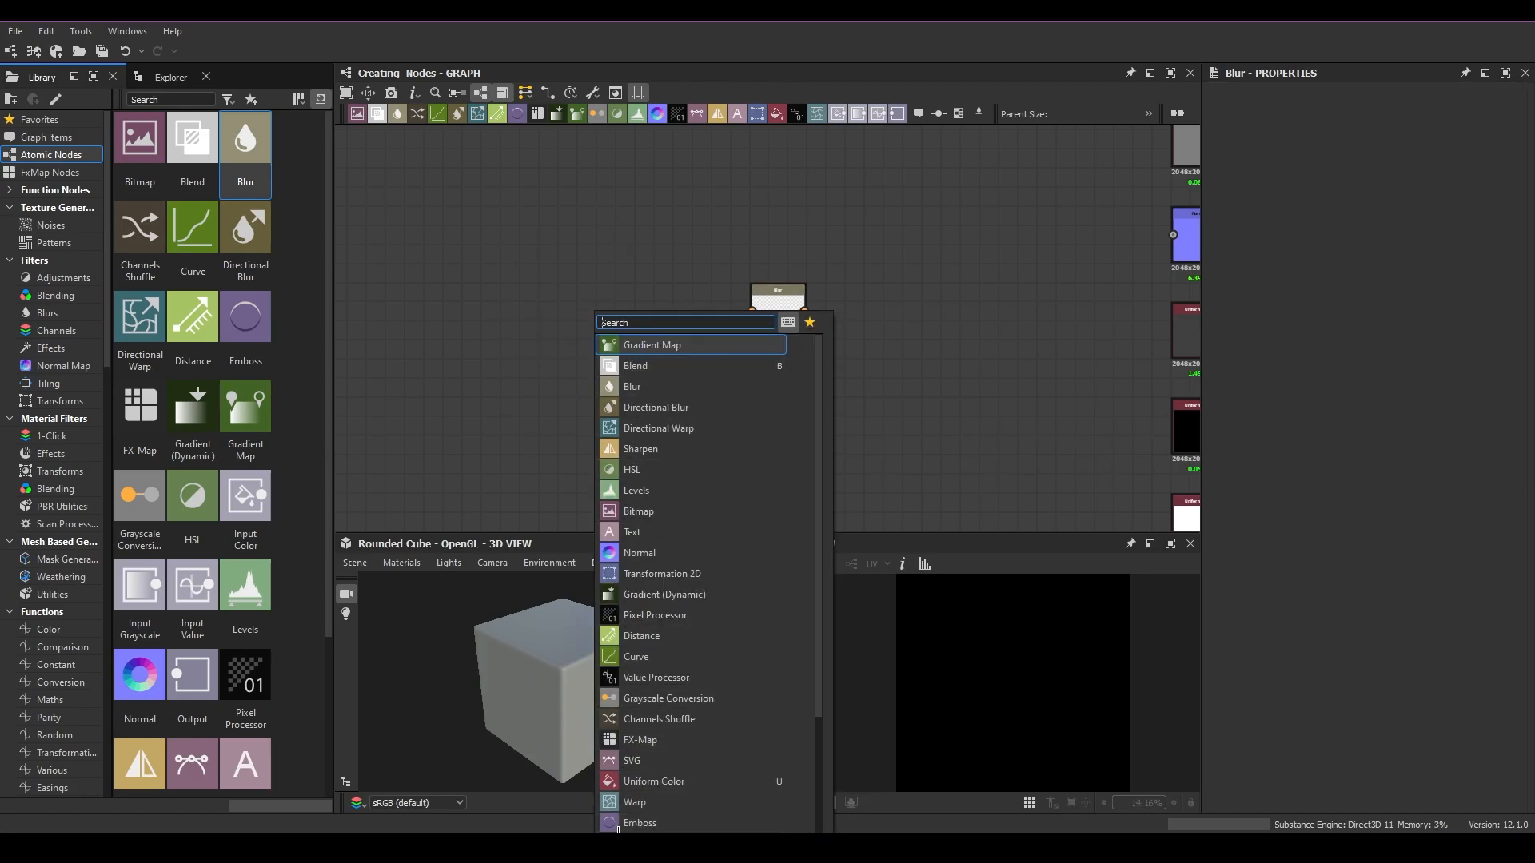
left_click_drag(819, 601, 819, 507)
left_click(640, 388)
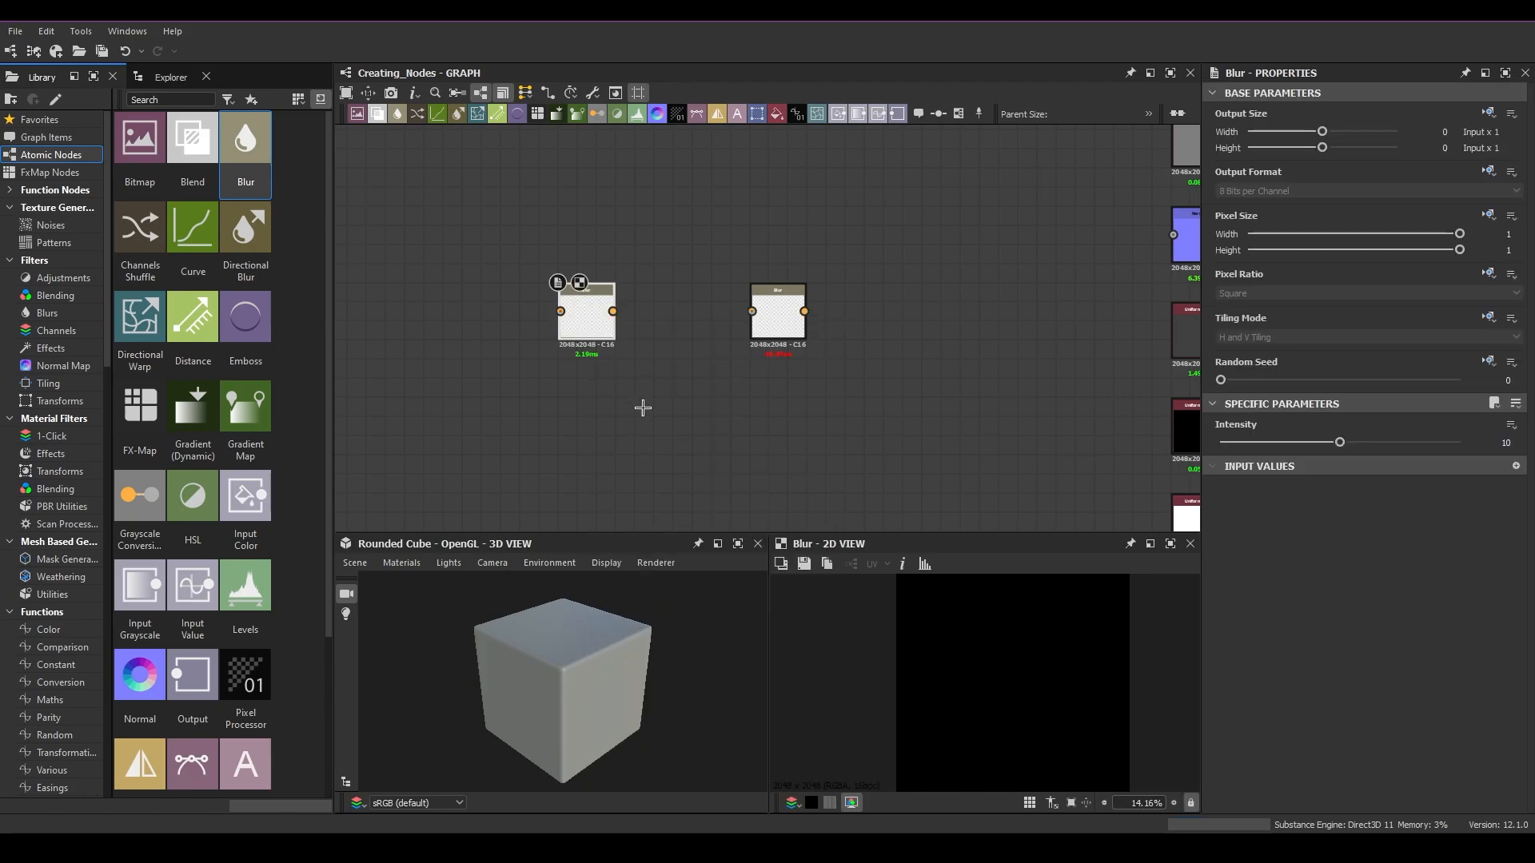
Step: Frame the graph and delete the newly inserted Blur node
key("f")
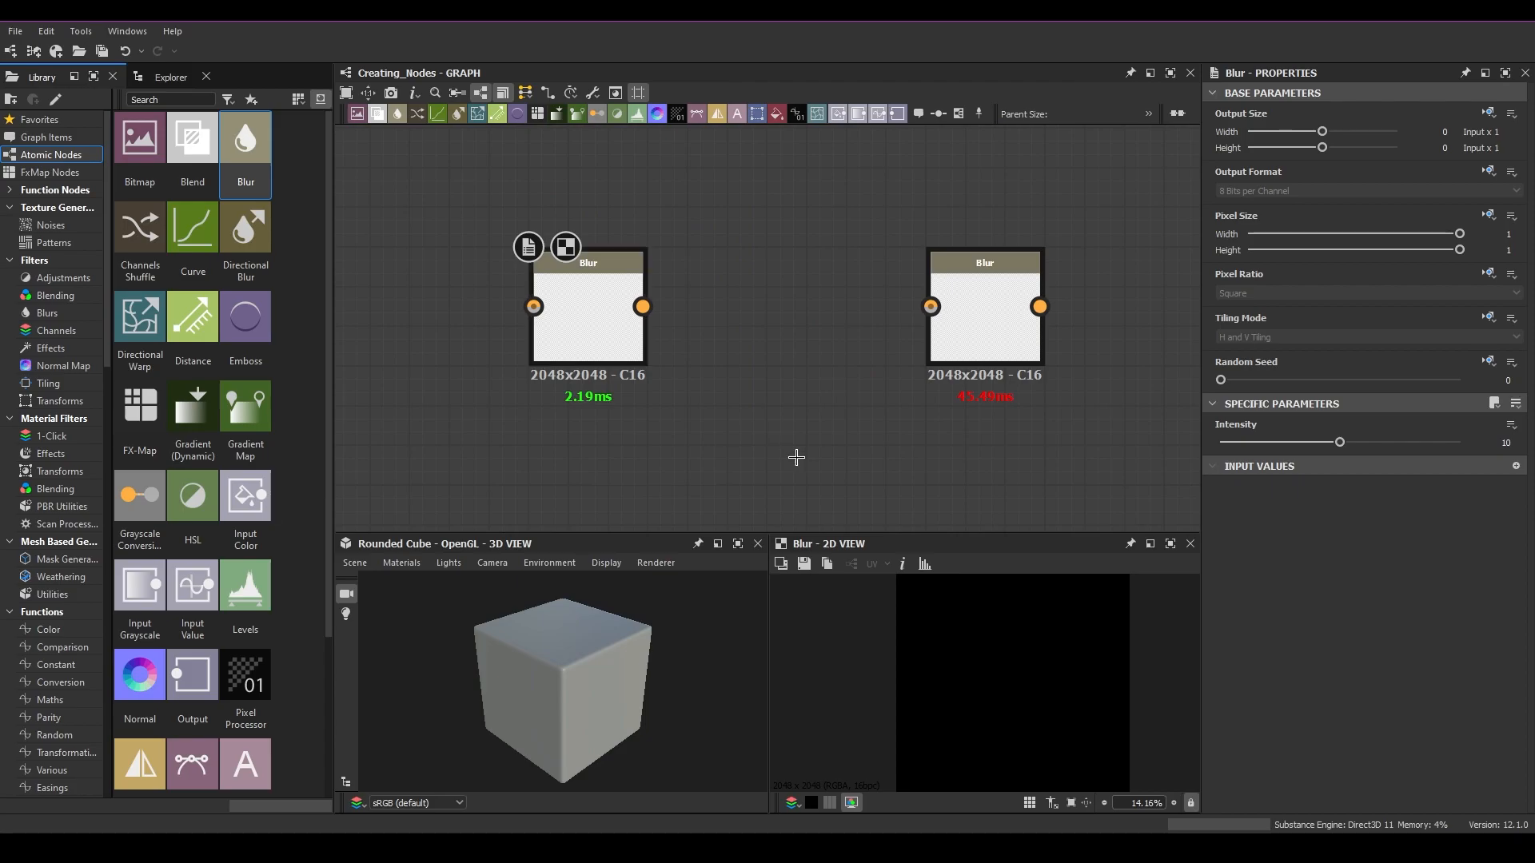
key("Delete")
scroll(577, 267, "down", 2)
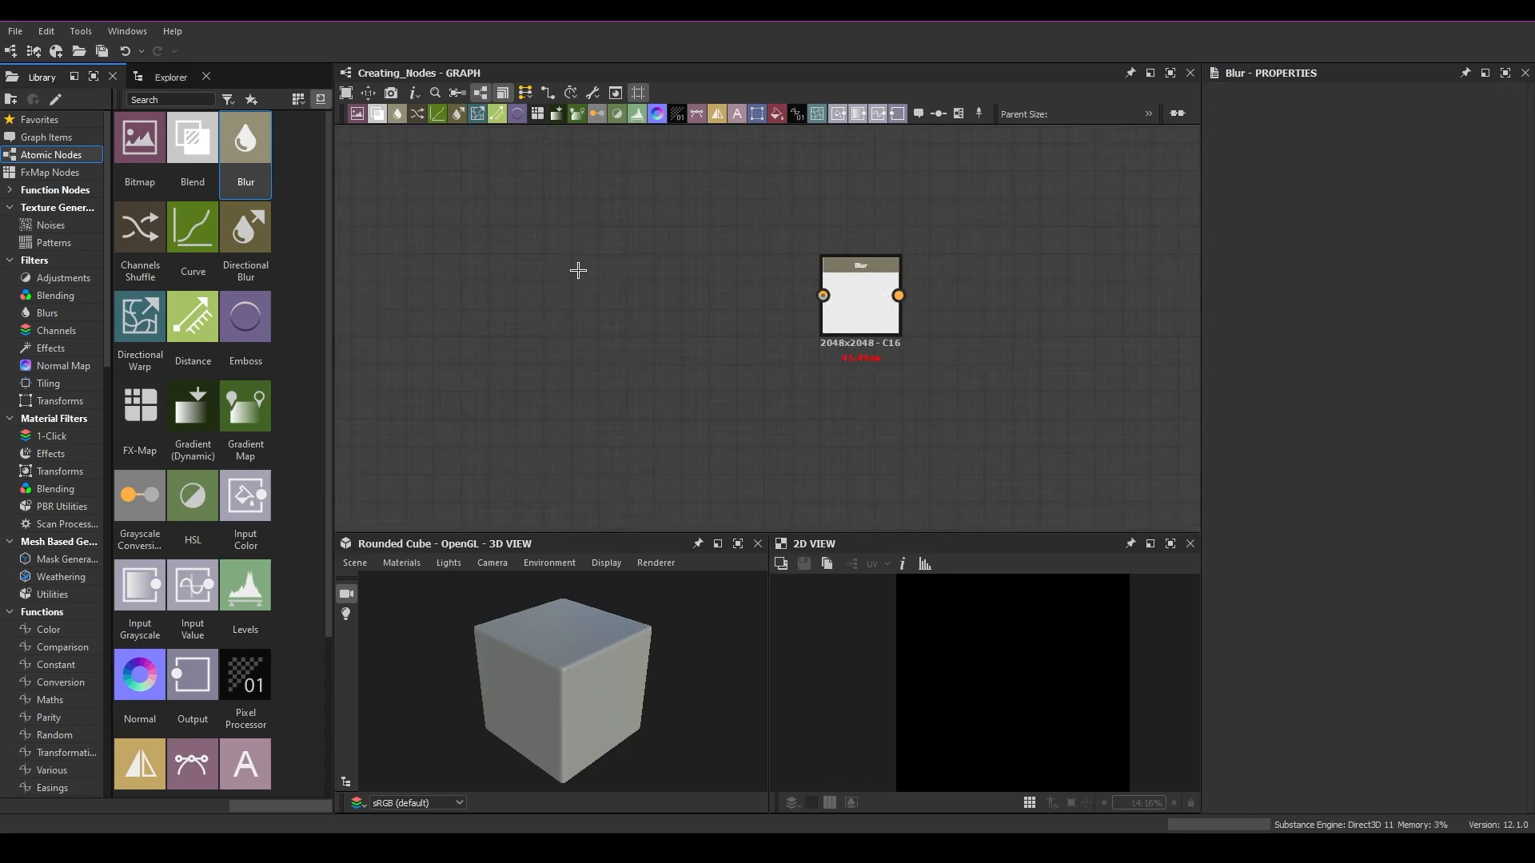
Step: Open and dismiss the node menu at several positions in the graph
key("space")
key("space")
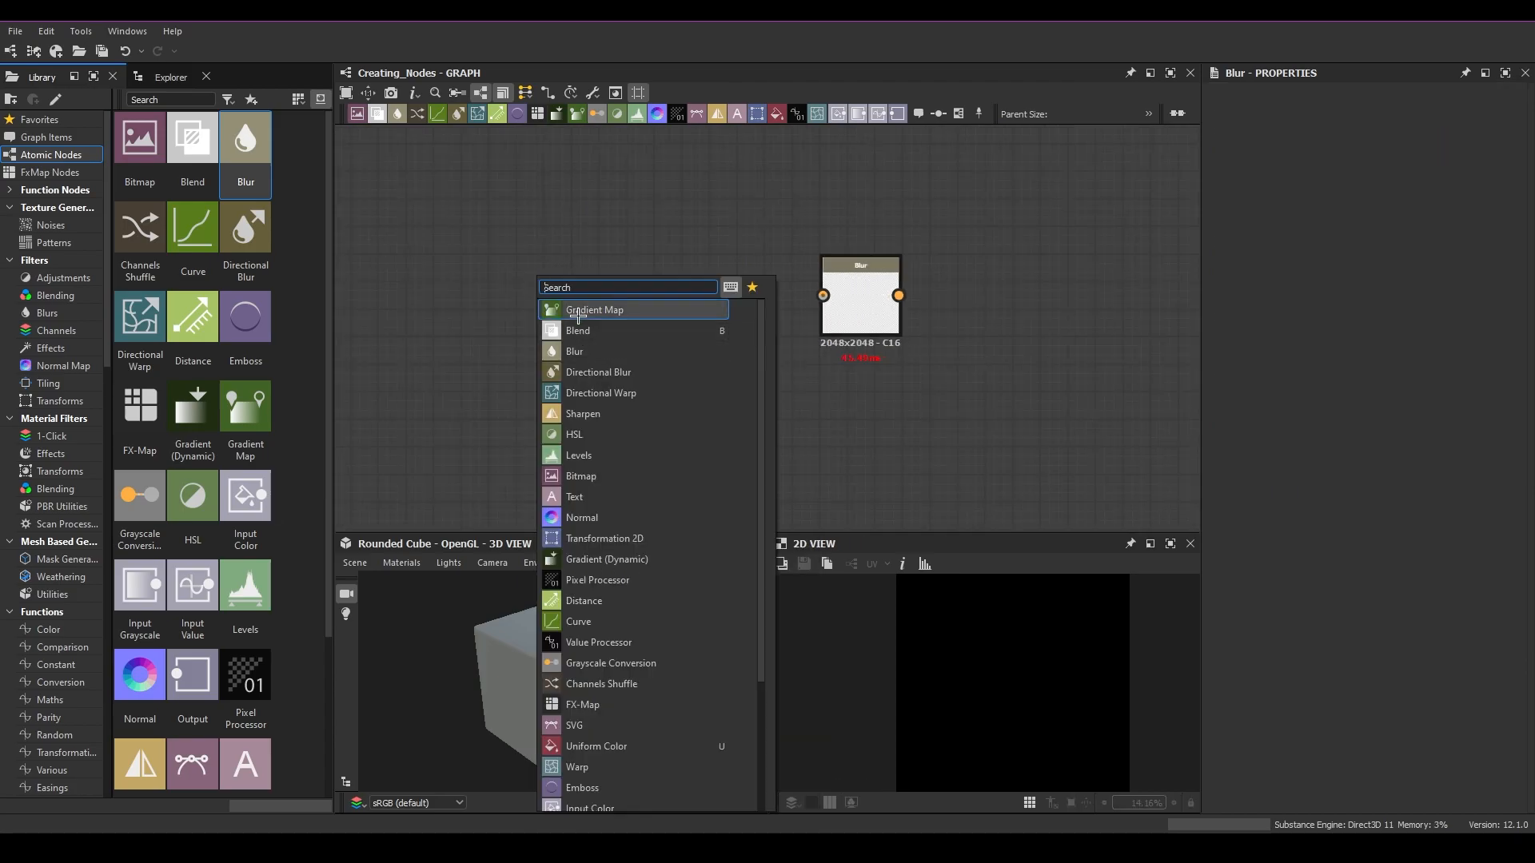
left_click(493, 279)
key("space")
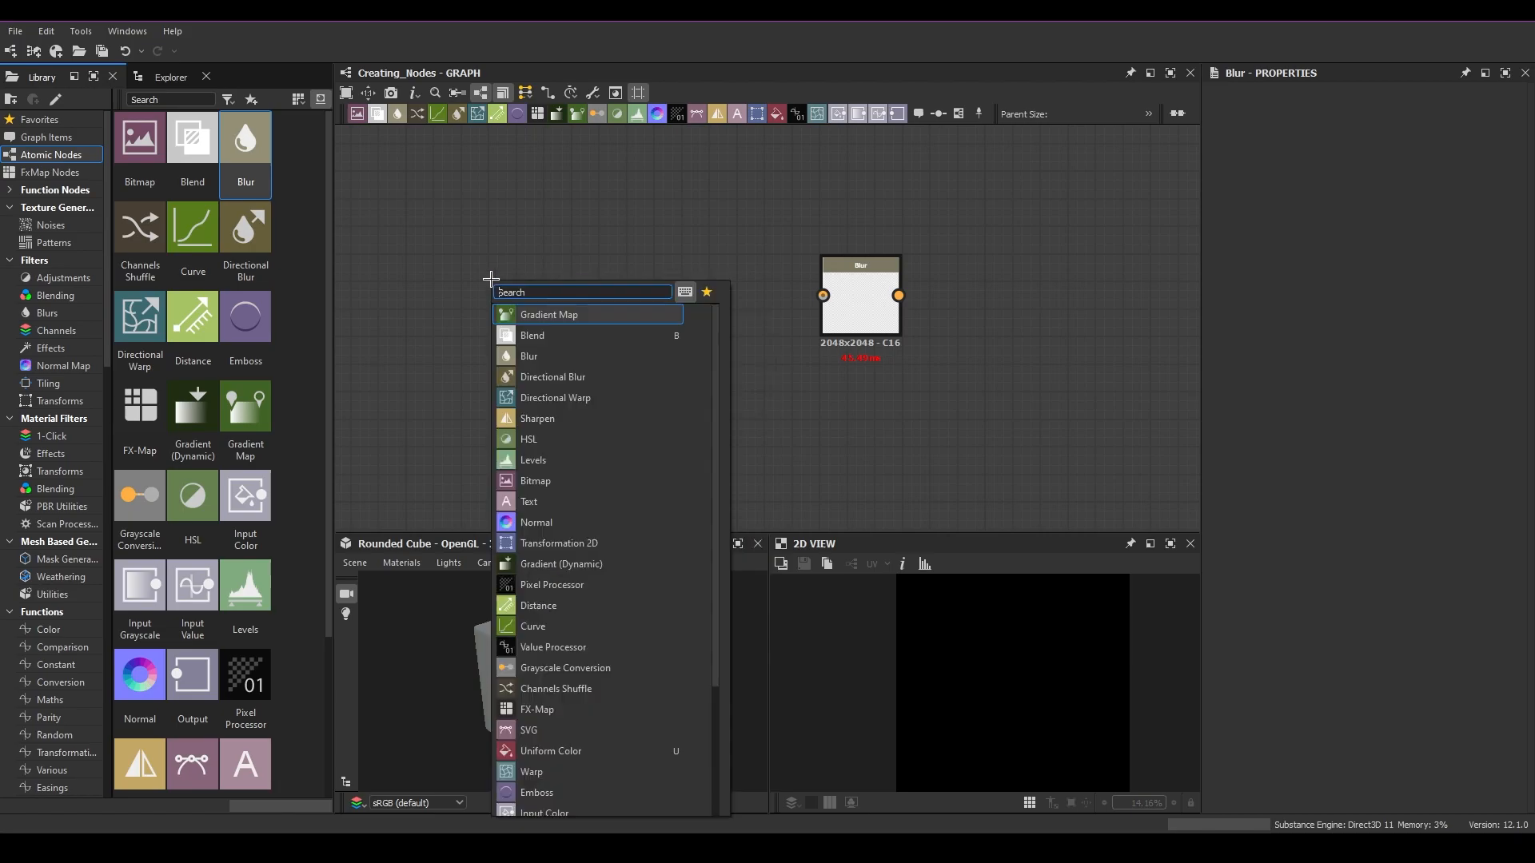
left_click(550, 241)
key("space")
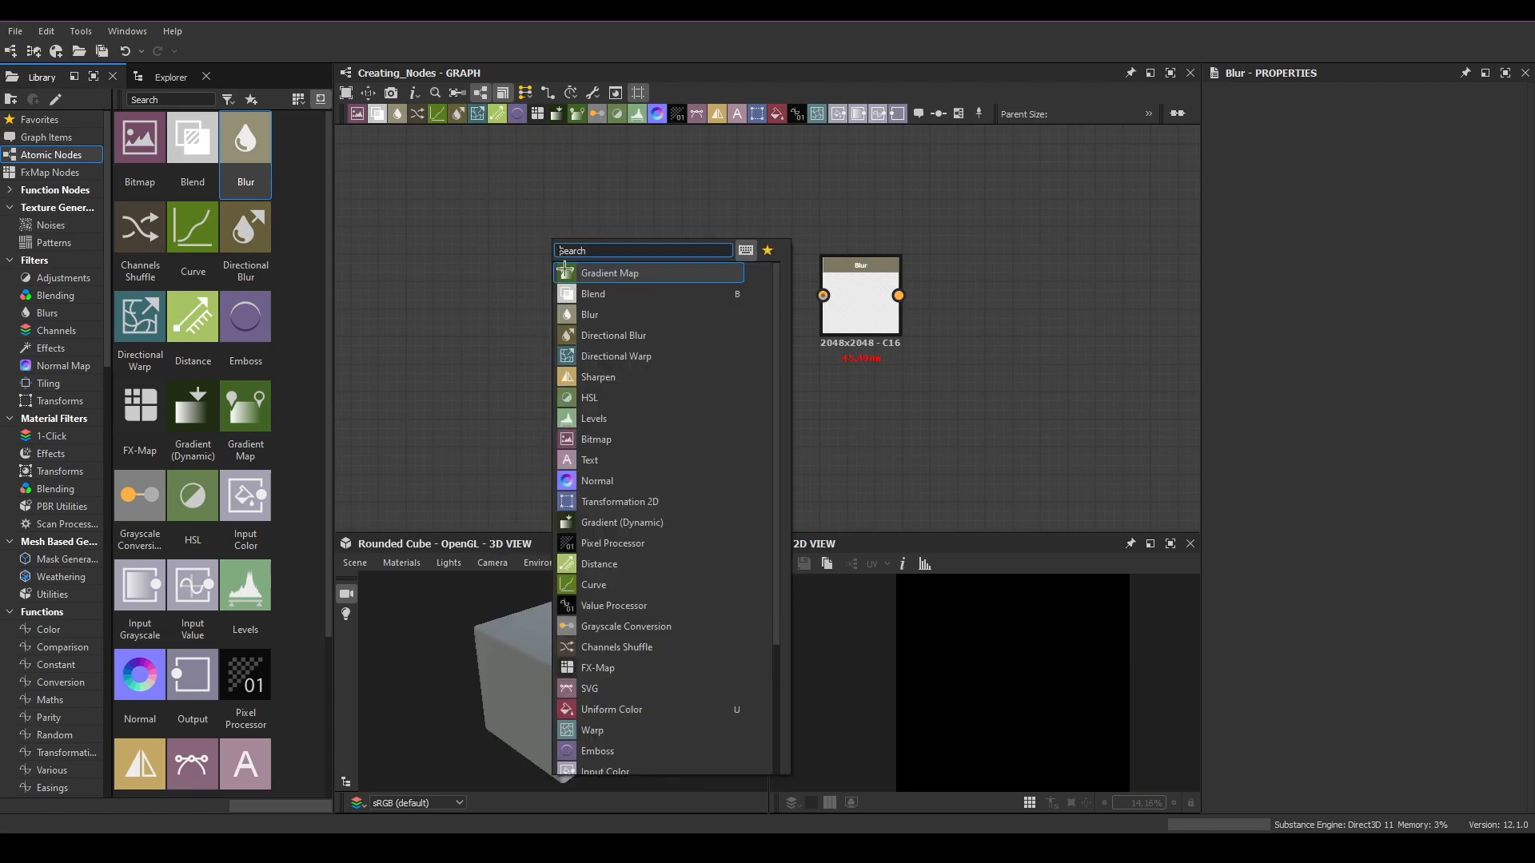
left_click(494, 287)
scroll(586, 255, "down", 1)
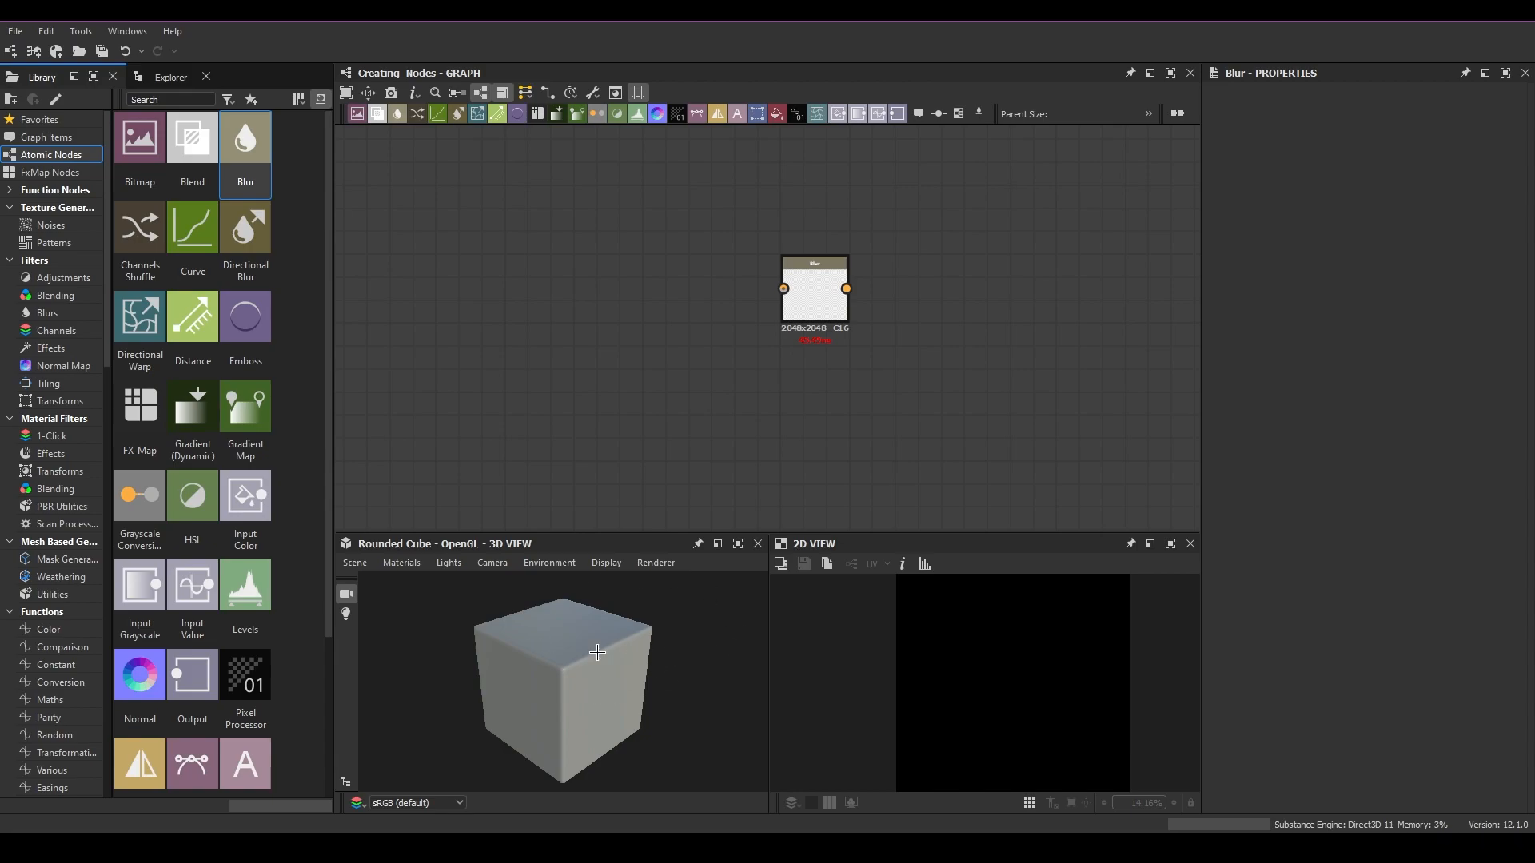
key("space")
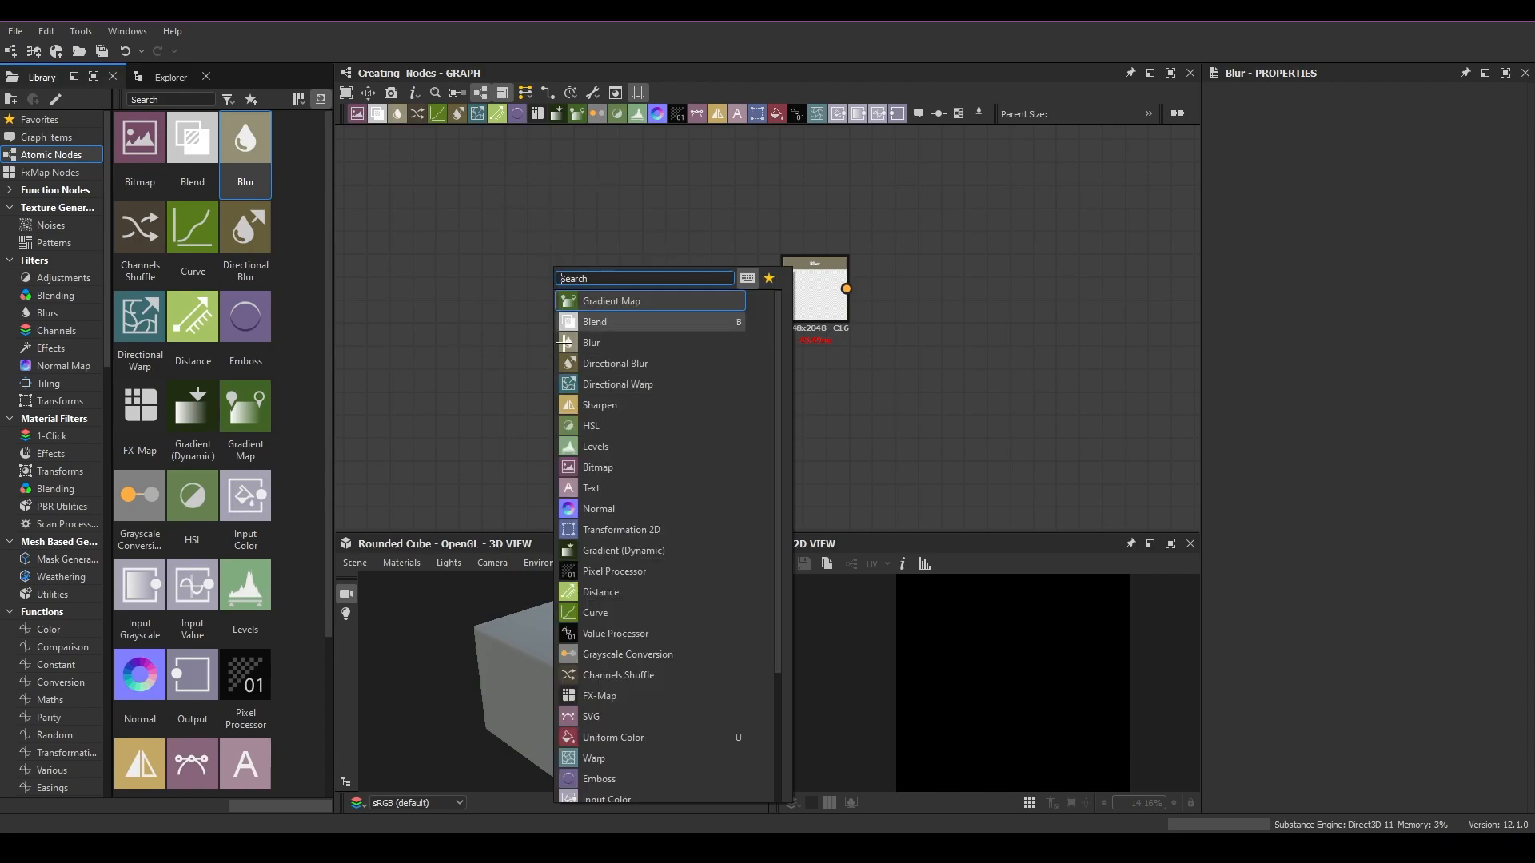
left_click(449, 361)
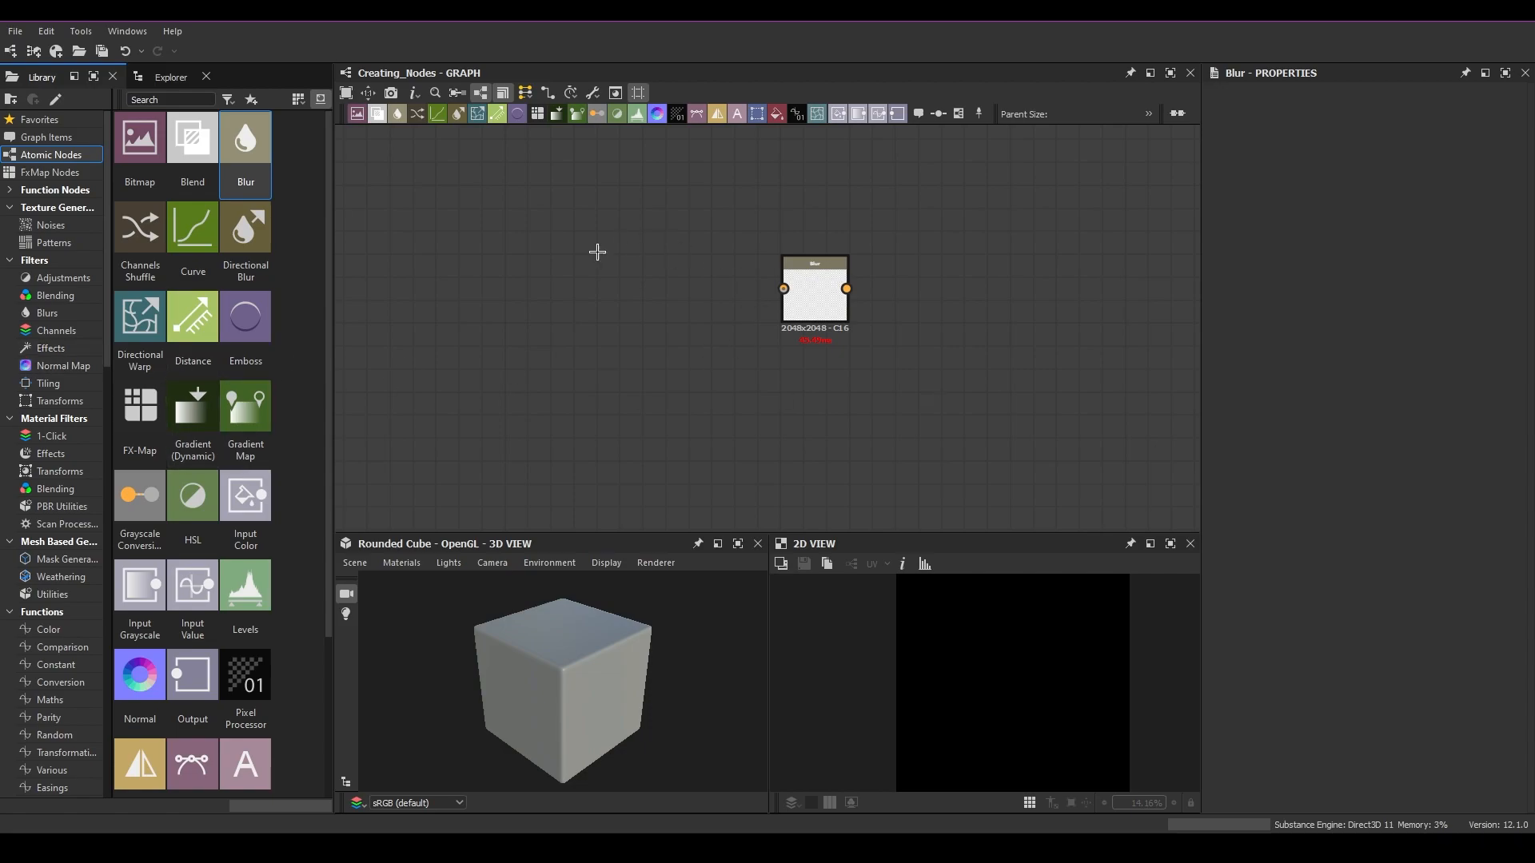
key("space")
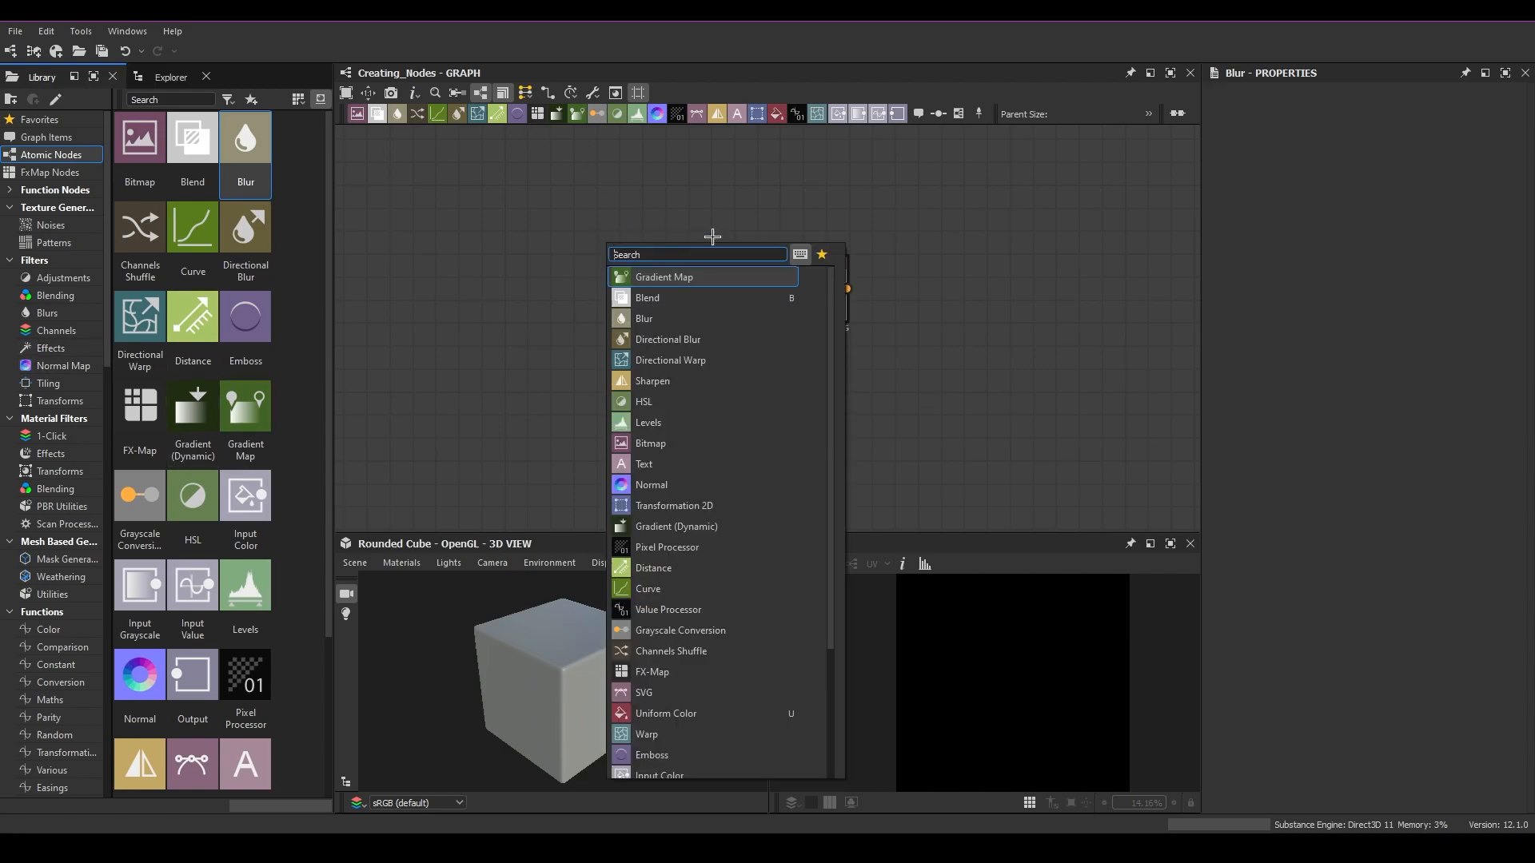
left_click(487, 328)
key("space")
left_click(604, 309)
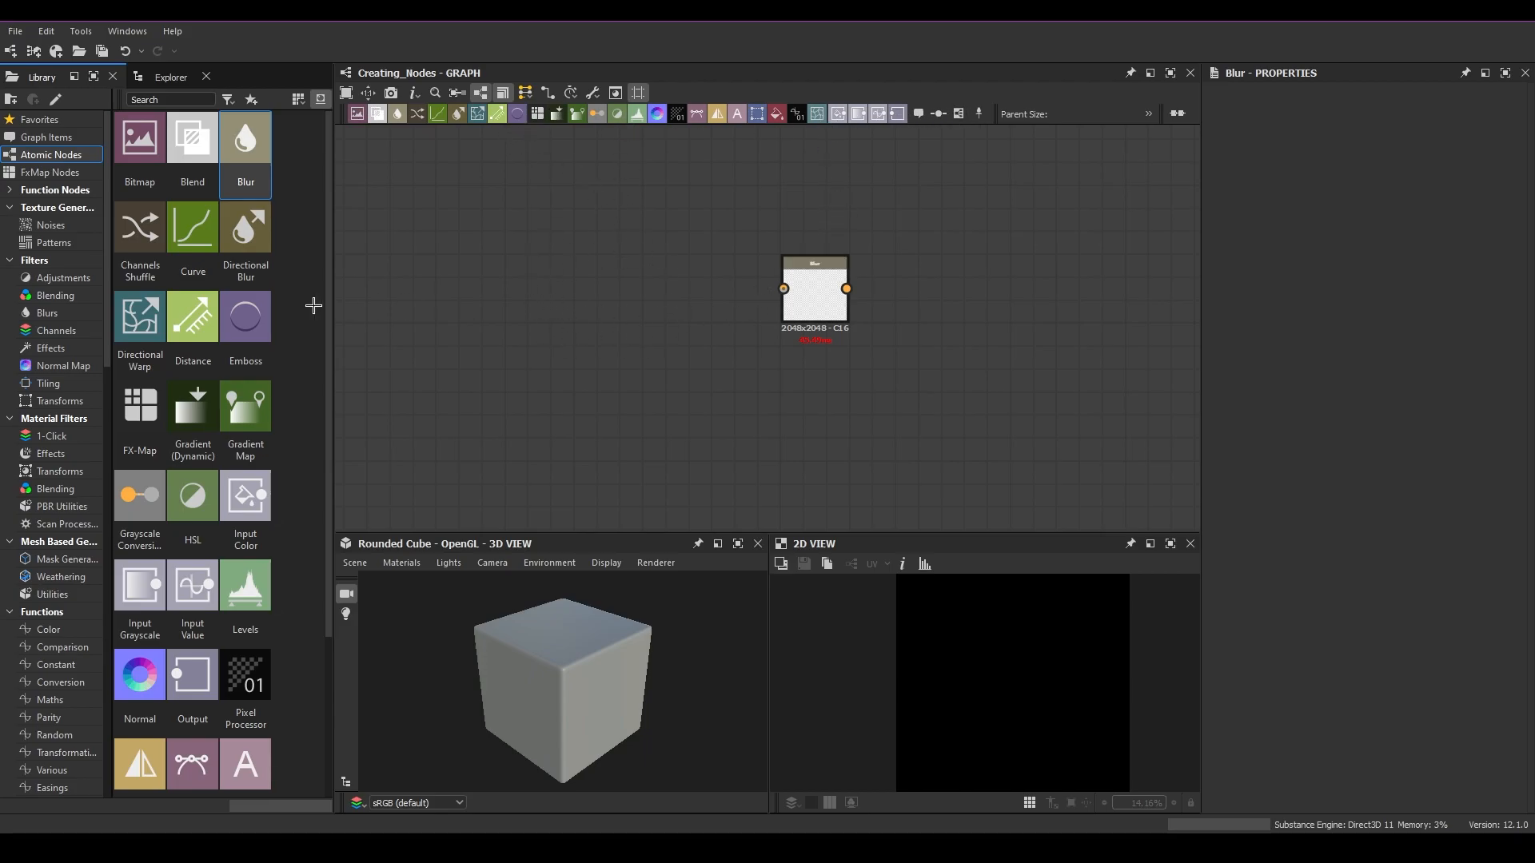
Step: Insert a Blur node from the graph toolbar, move it aside, and delete it
left_click_drag(331, 300, 261, 301)
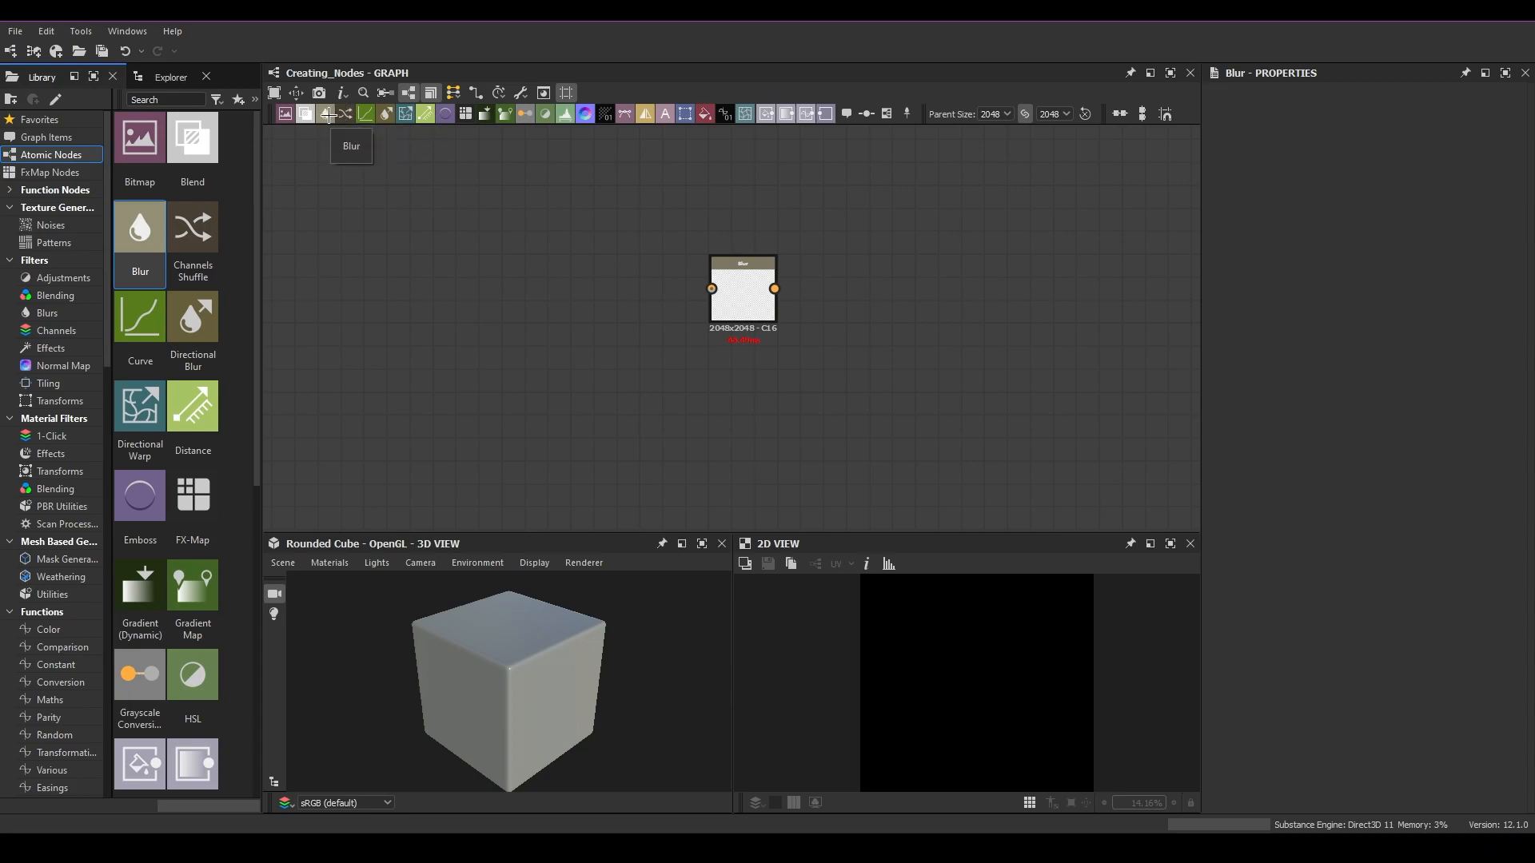
left_click(327, 114)
left_click_drag(720, 339, 559, 316)
left_click_drag(672, 425, 469, 226)
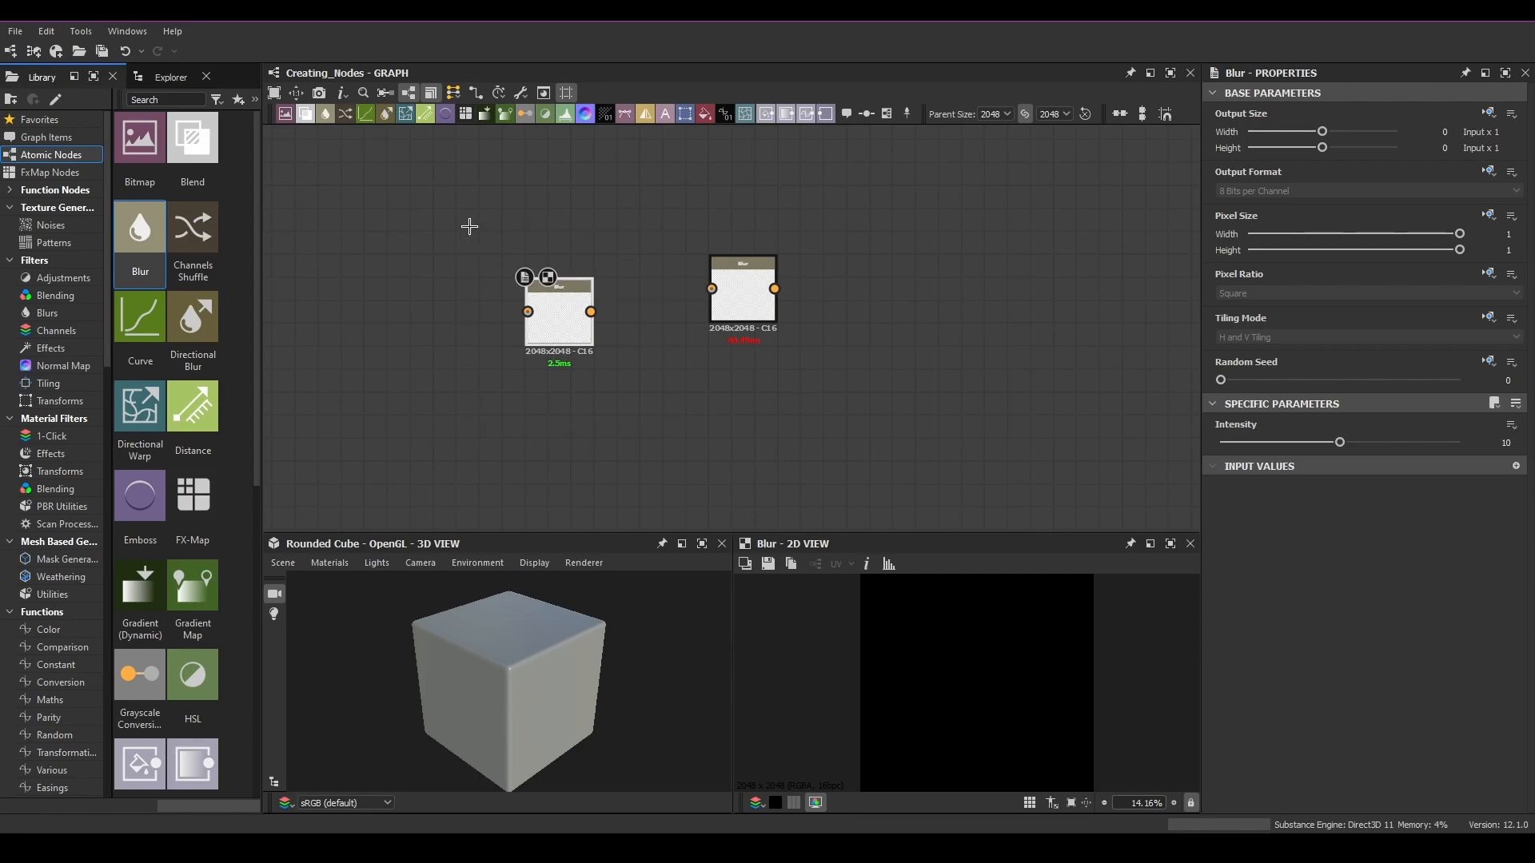
key("Delete")
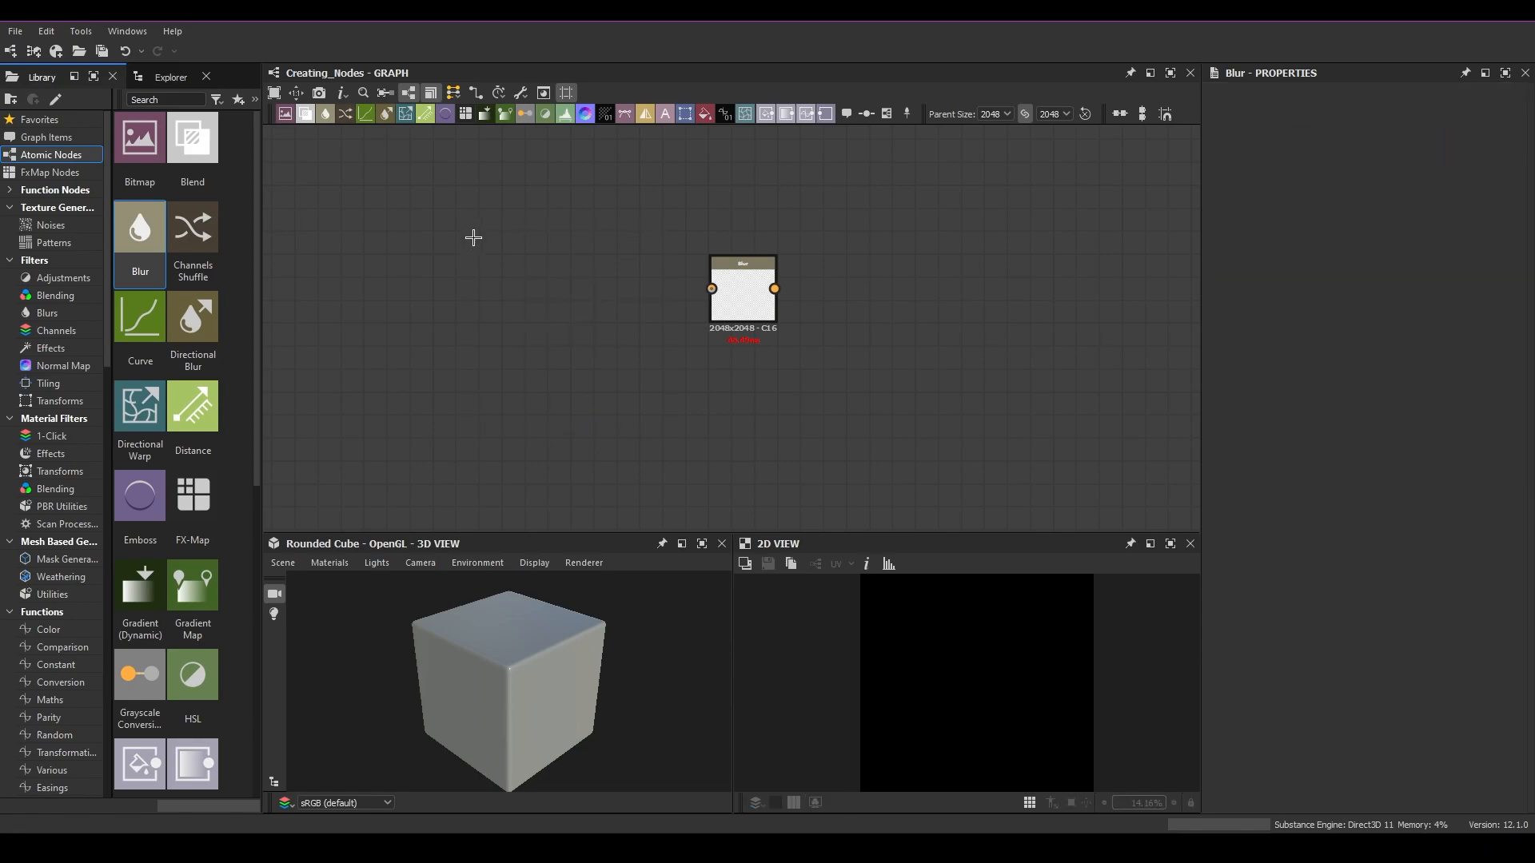
Step: Open the graph context menu's Add Node list and close it without adding a node
right_click(472, 303)
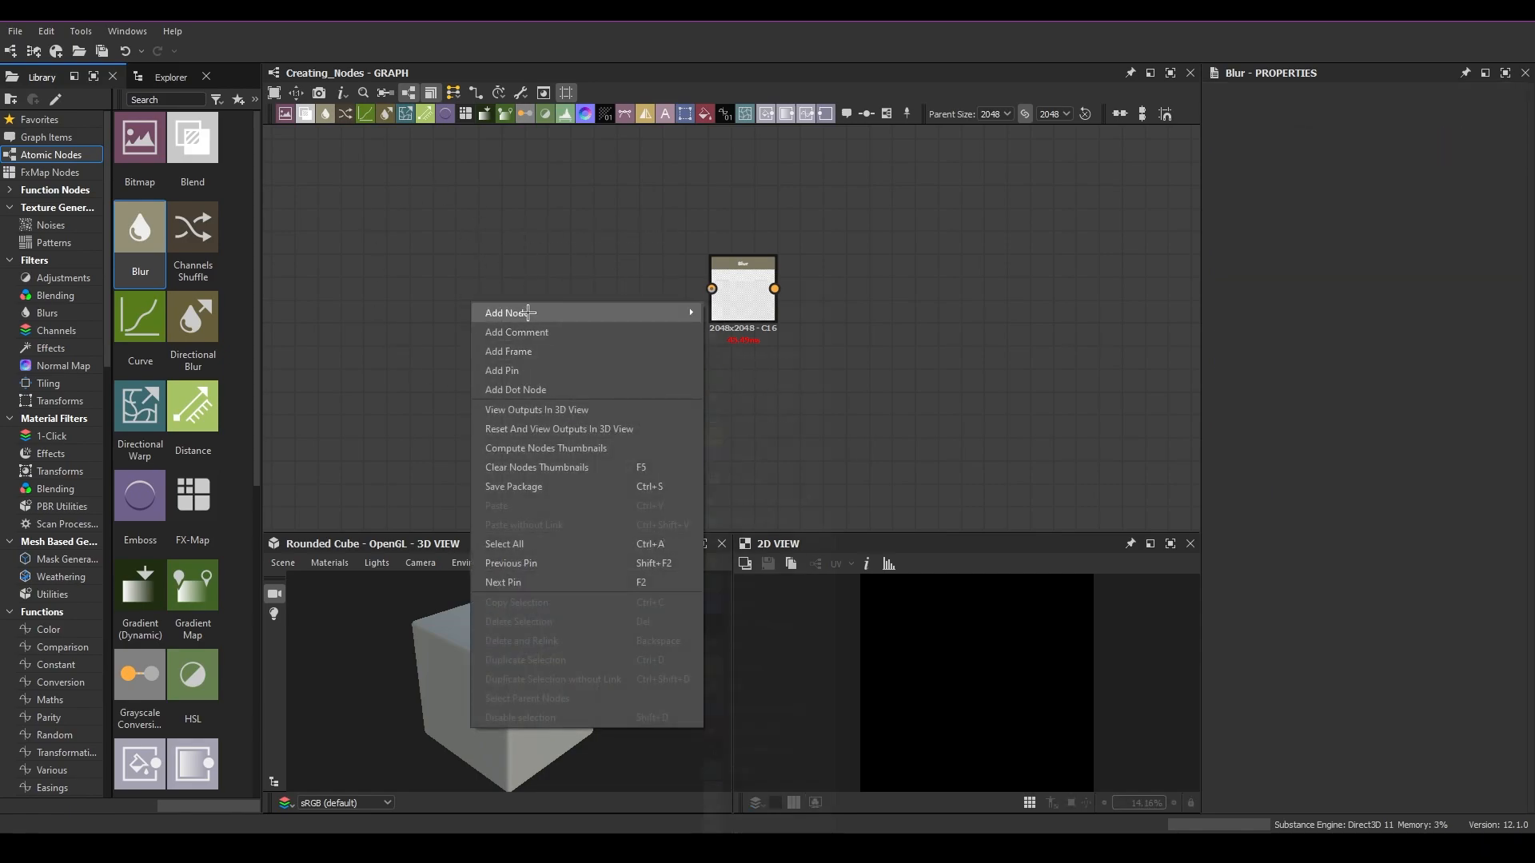
mouse_move(528, 312)
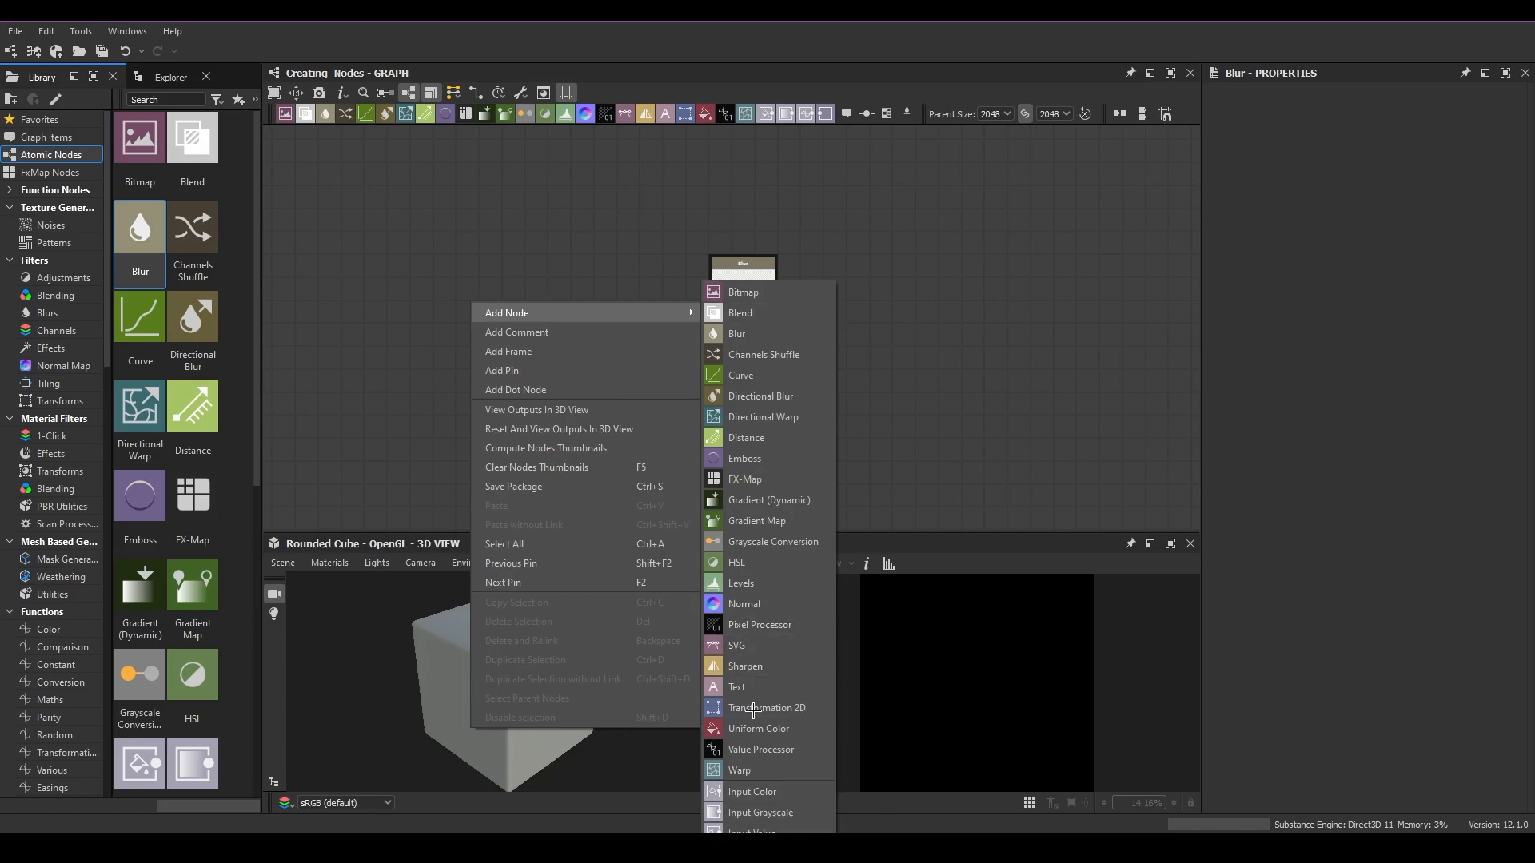
left_click(487, 257)
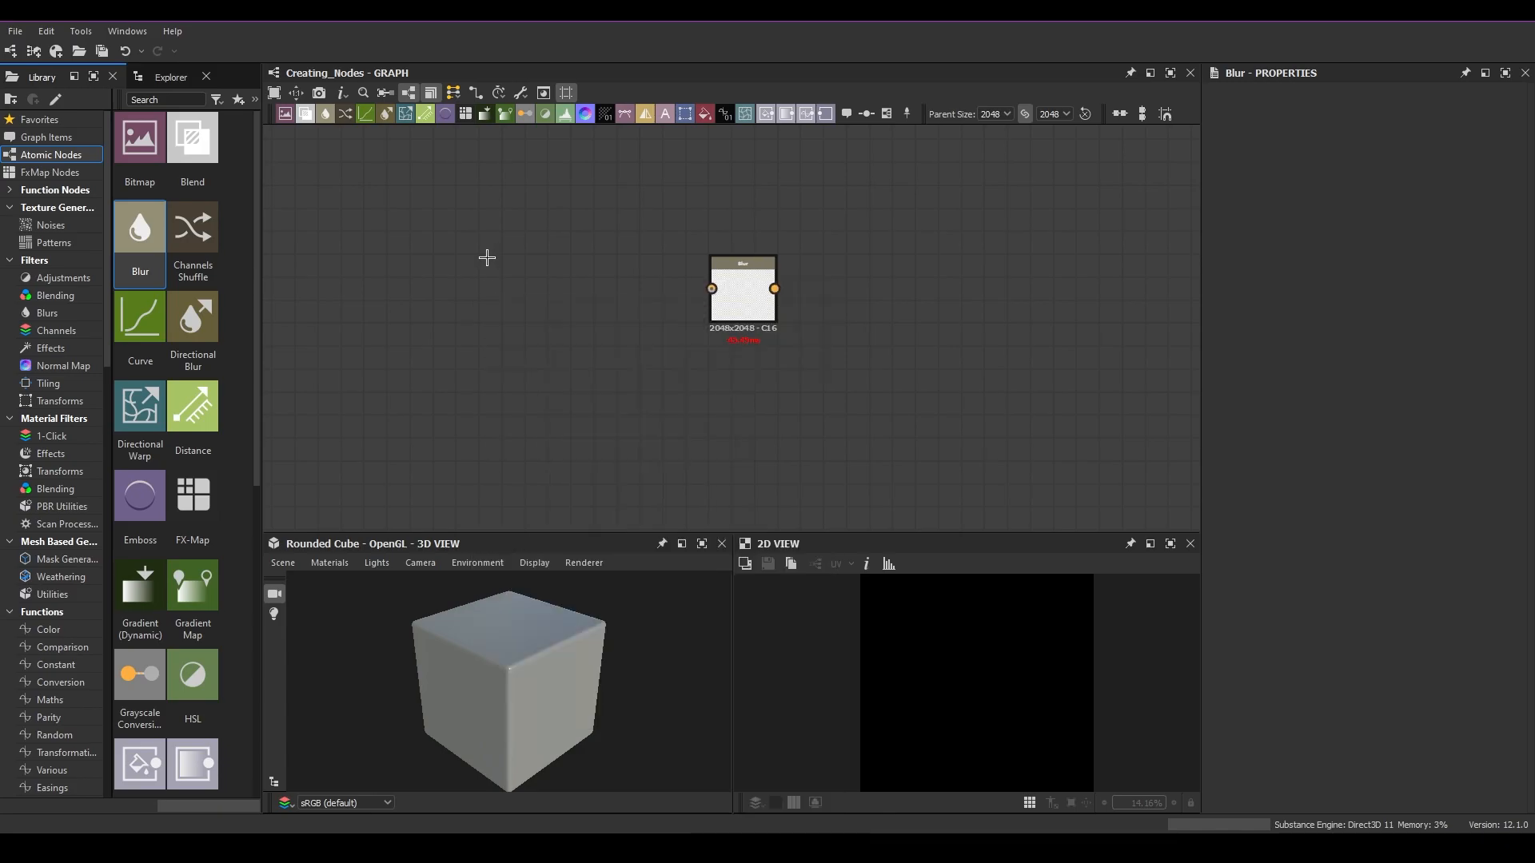
Step: Insert an Emboss node through the graph context menu, then delete it
key("space")
left_click(517, 263)
right_click(519, 265)
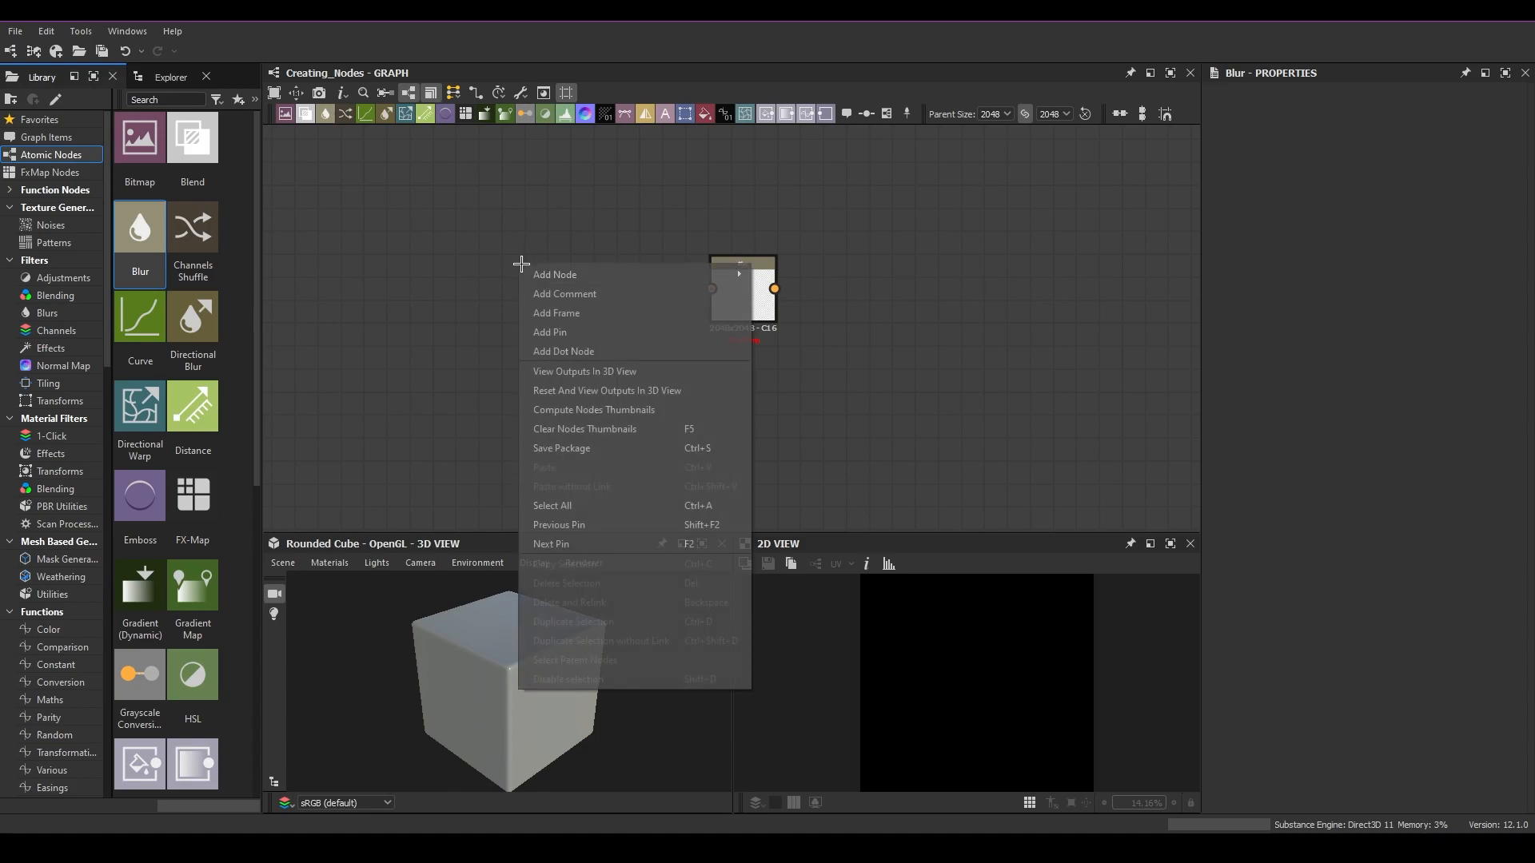
mouse_move(554, 275)
key("s")
key("e")
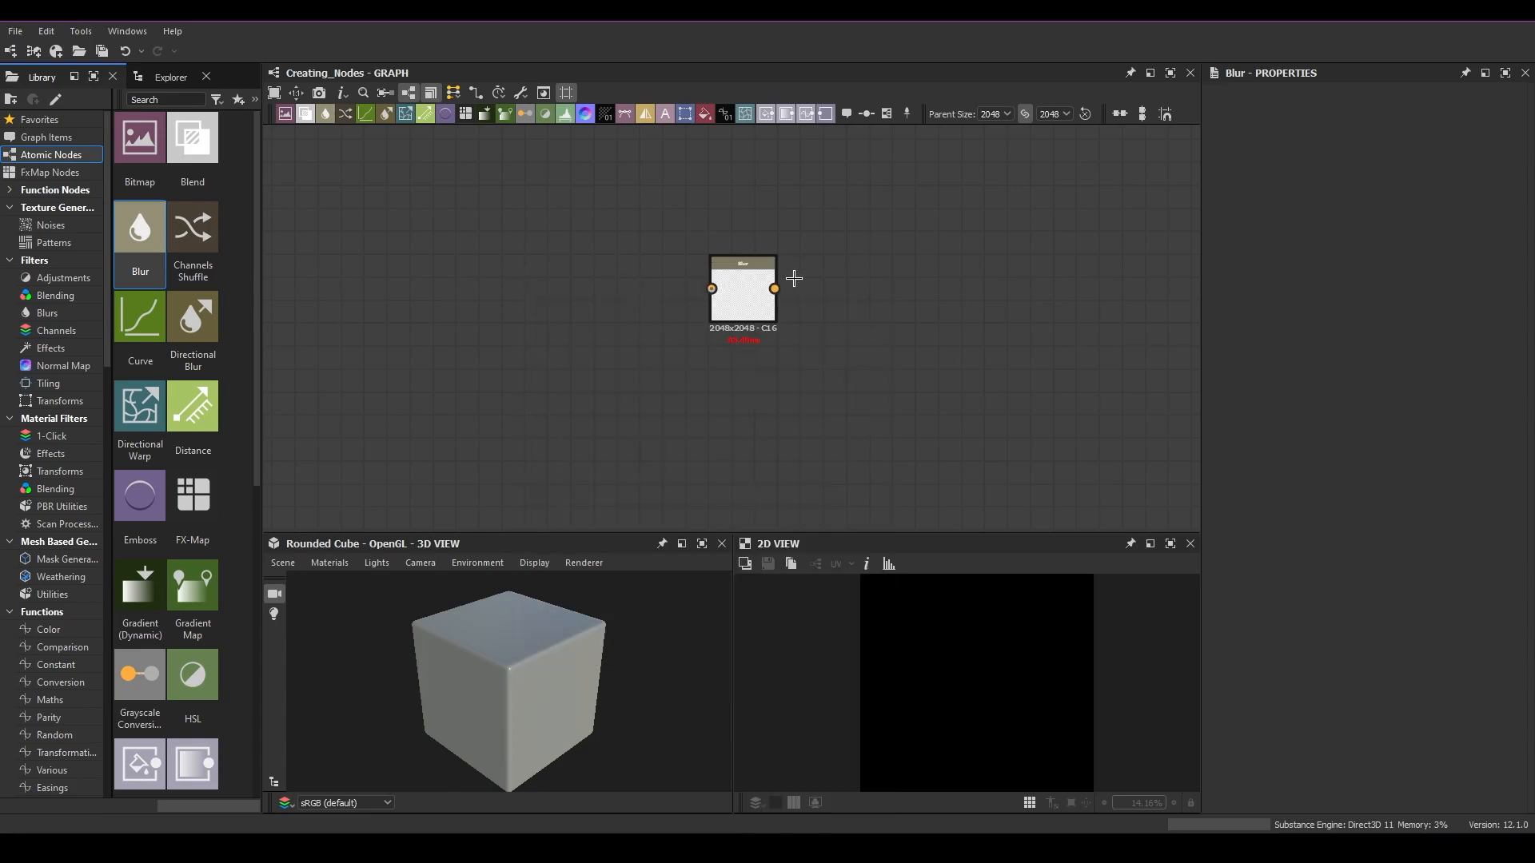
key("Delete")
Step: Open the context menu and the node search menu in empty graph space, closing each without adding anything
right_click(479, 266)
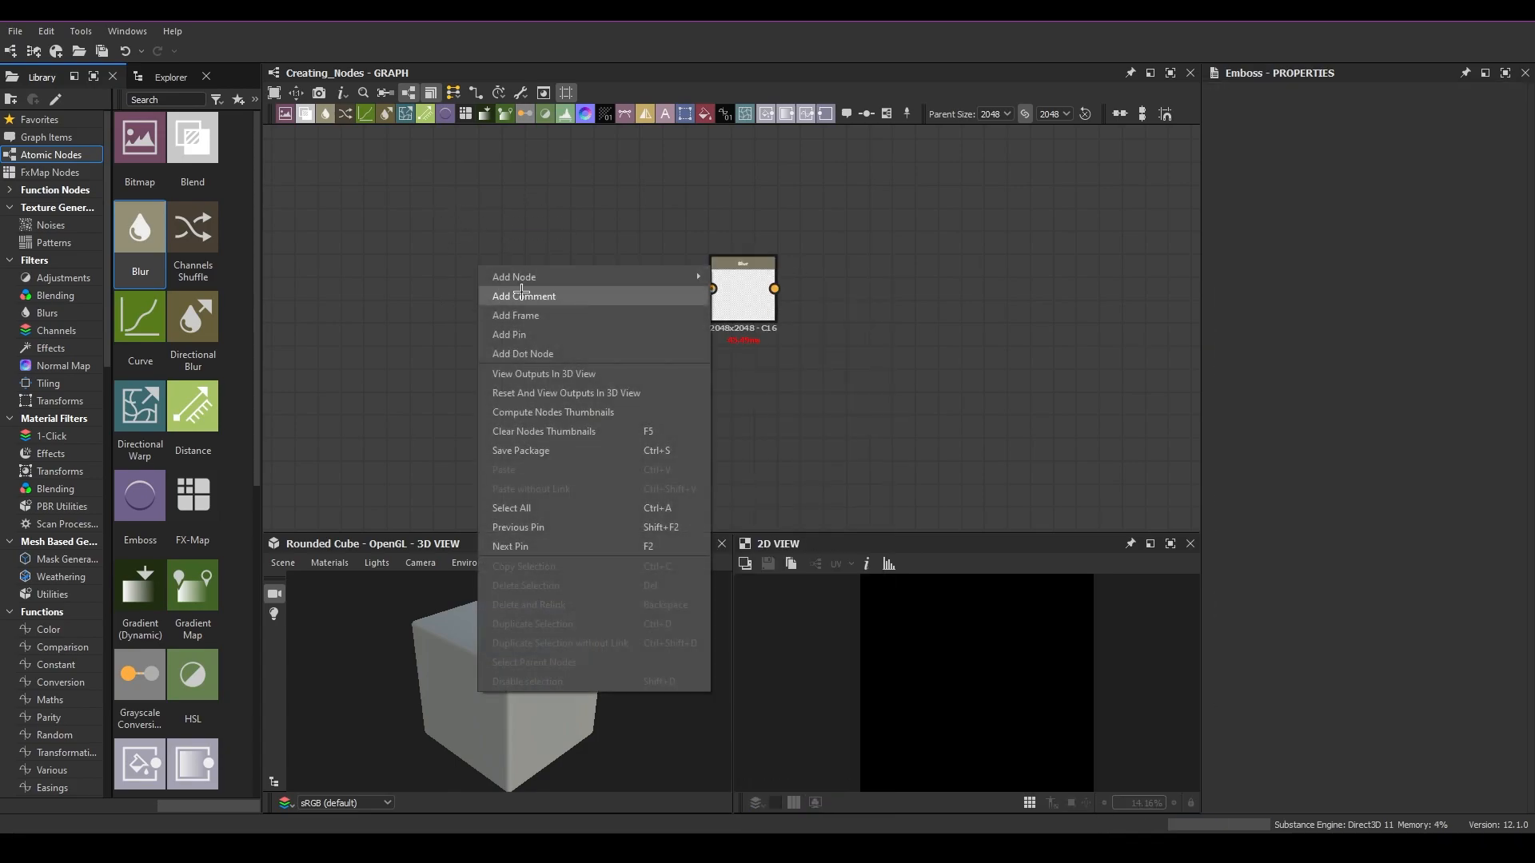
left_click(565, 210)
key("space")
left_click(415, 245)
key("space")
left_click(398, 226)
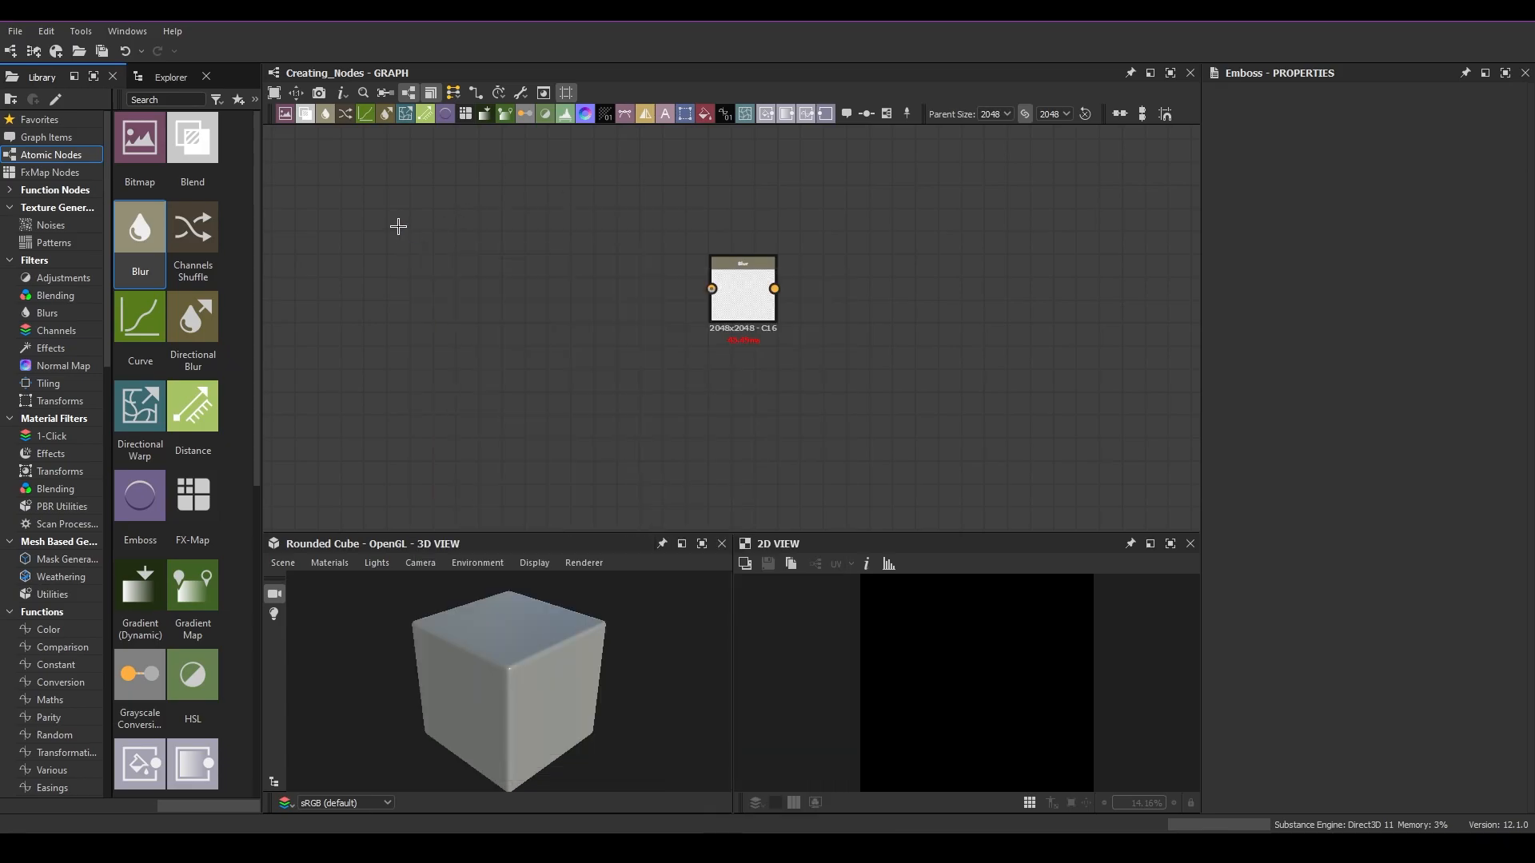
Step: Select the Blur node and move it further left in the graph
scroll(822, 334, "up", 3)
scroll(826, 338, "down", 5)
scroll(822, 332, "up", 3)
left_click_drag(849, 372, 592, 186)
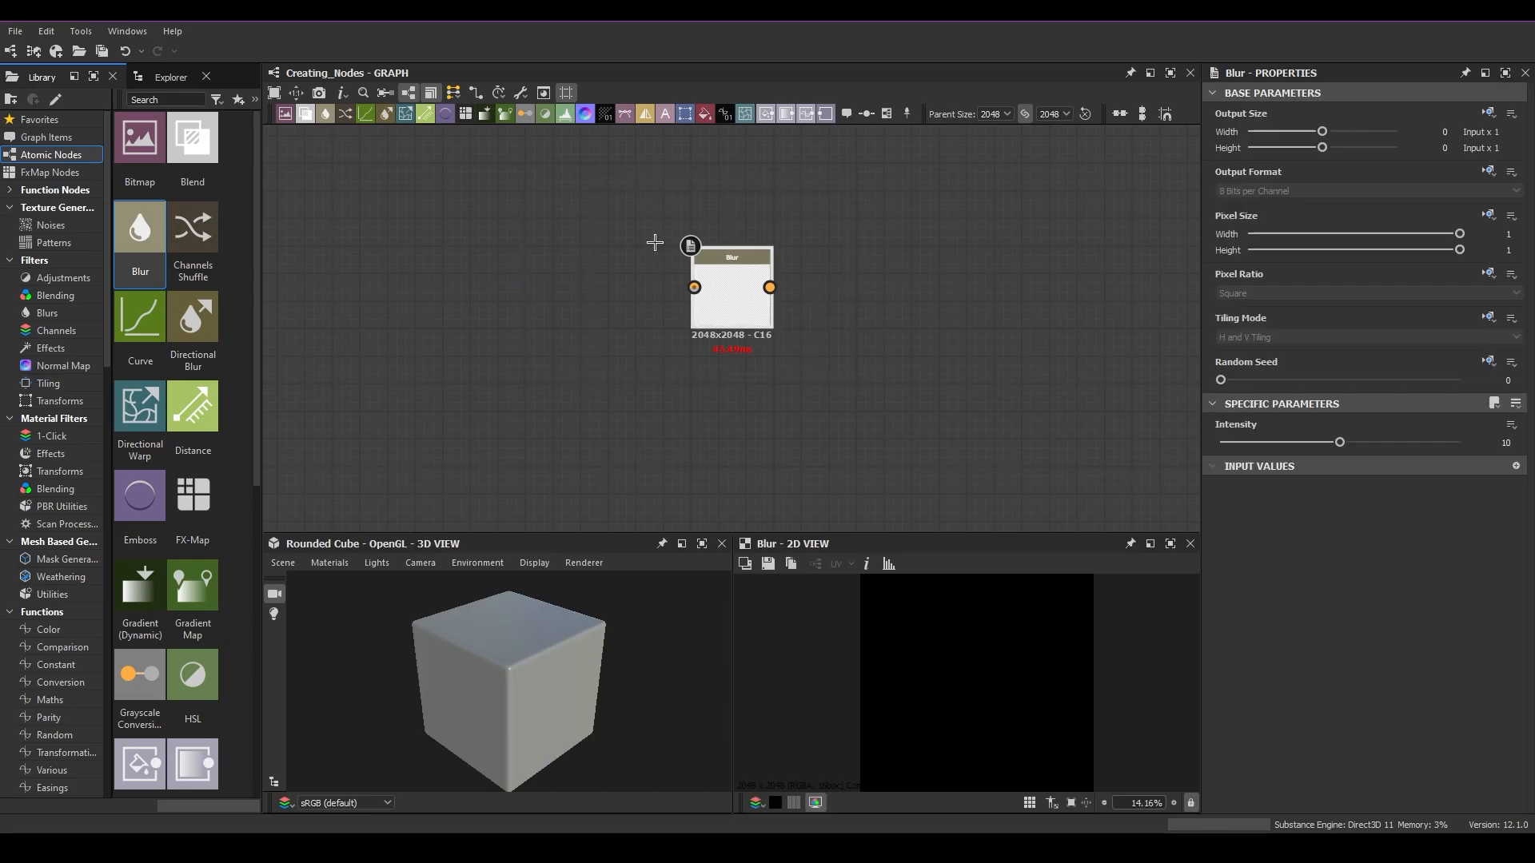
left_click_drag(914, 378, 521, 223)
left_click_drag(694, 287, 407, 286)
key("Escape")
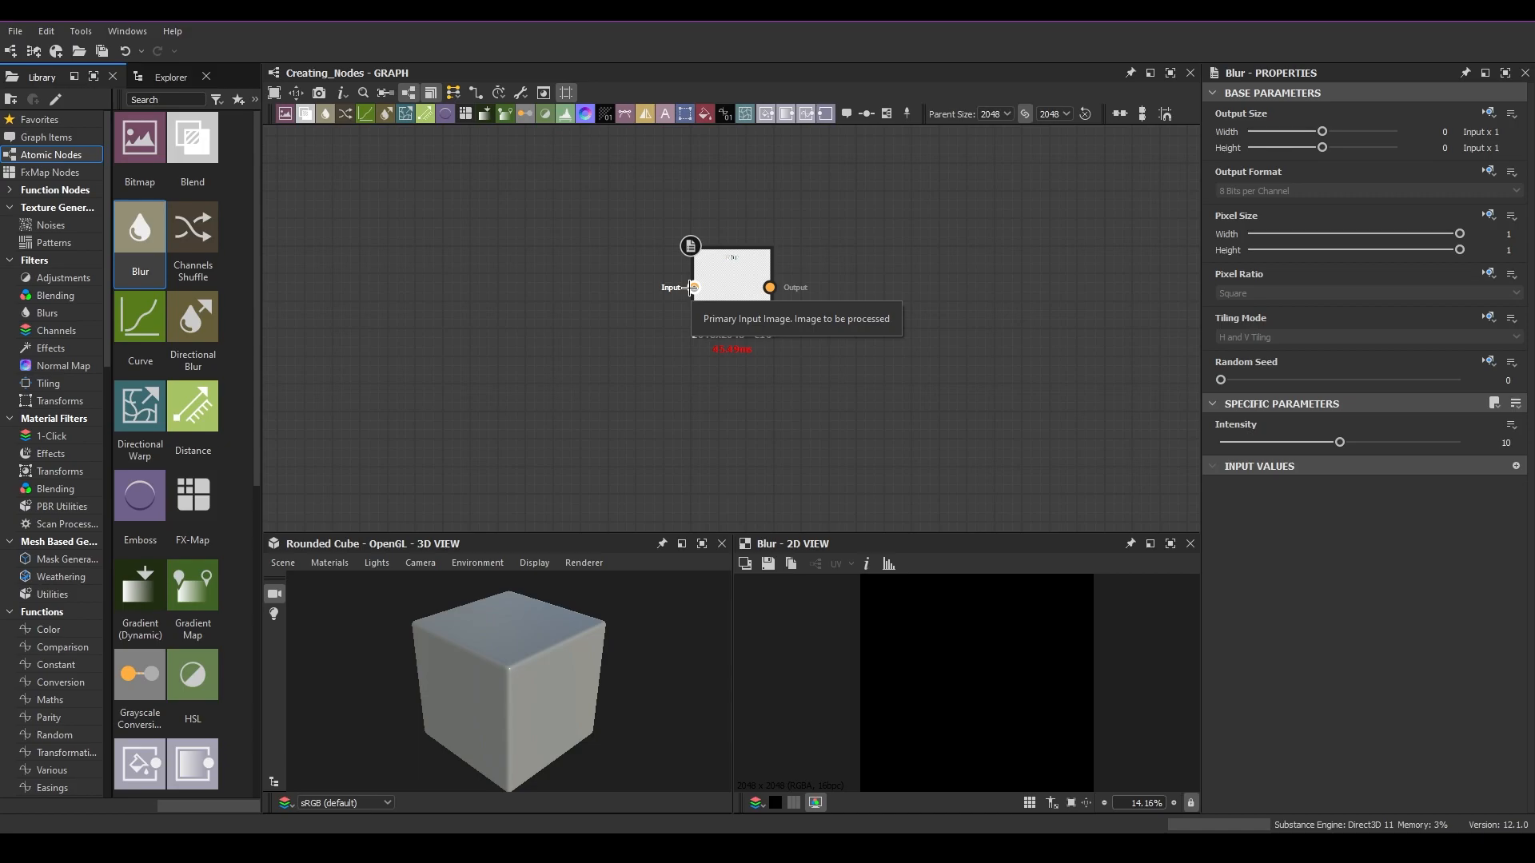
left_click_drag(602, 225, 877, 385)
left_click_drag(728, 278, 568, 276)
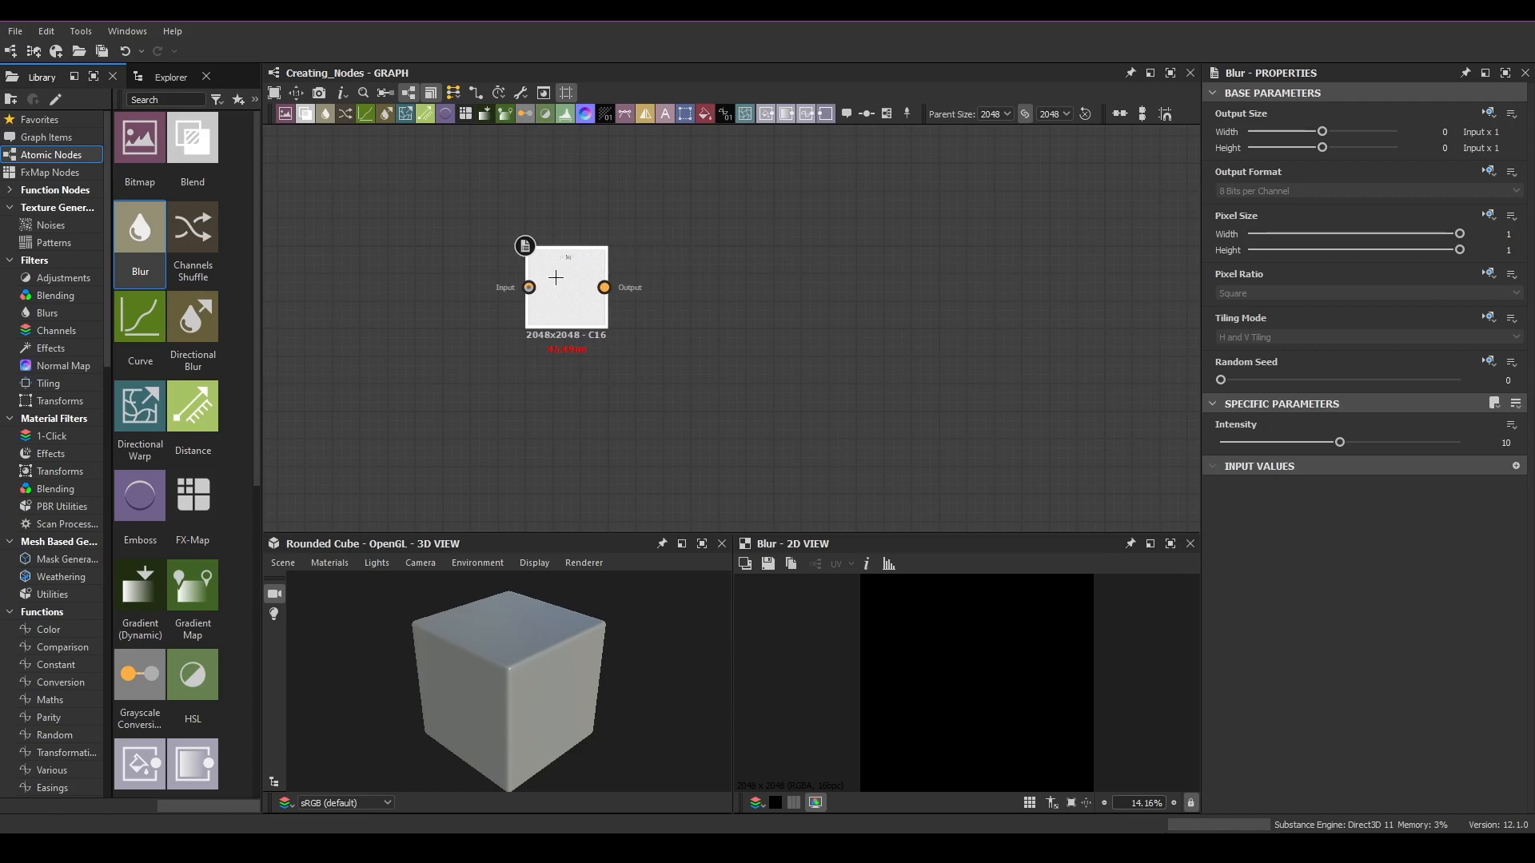
Step: Pan and zoom across the graph to examine the other existing nodes, returning to the Blur node
scroll(918, 328, "down", 3)
middle_click_drag(918, 329, 870, 316)
middle_click_drag(700, 350, 867, 349)
left_click_drag(859, 299, 1066, 305)
middle_click_drag(1064, 317, 672, 293)
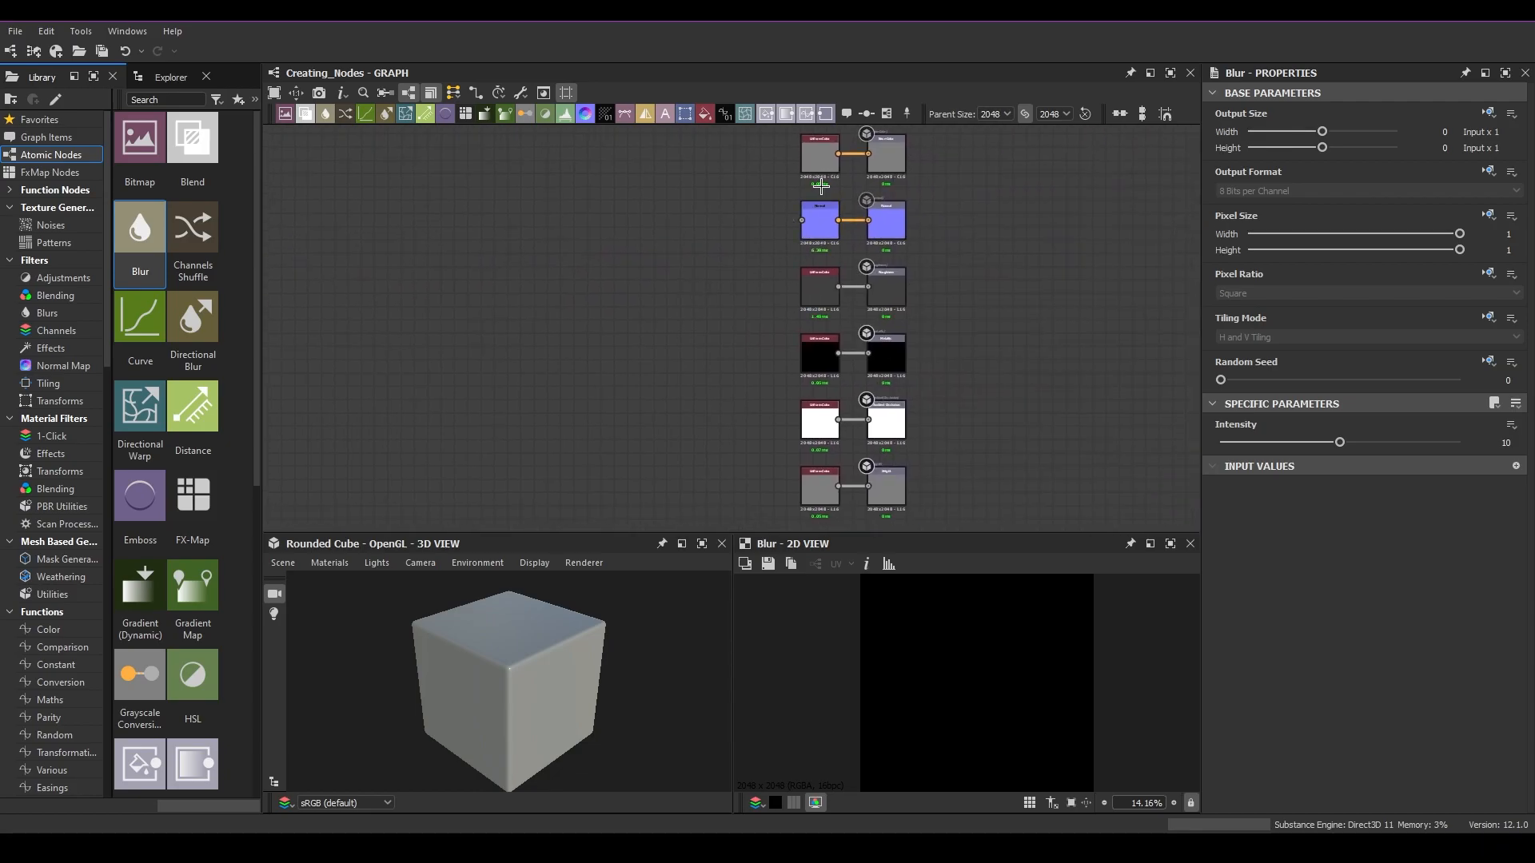
middle_click_drag(521, 341, 1035, 350)
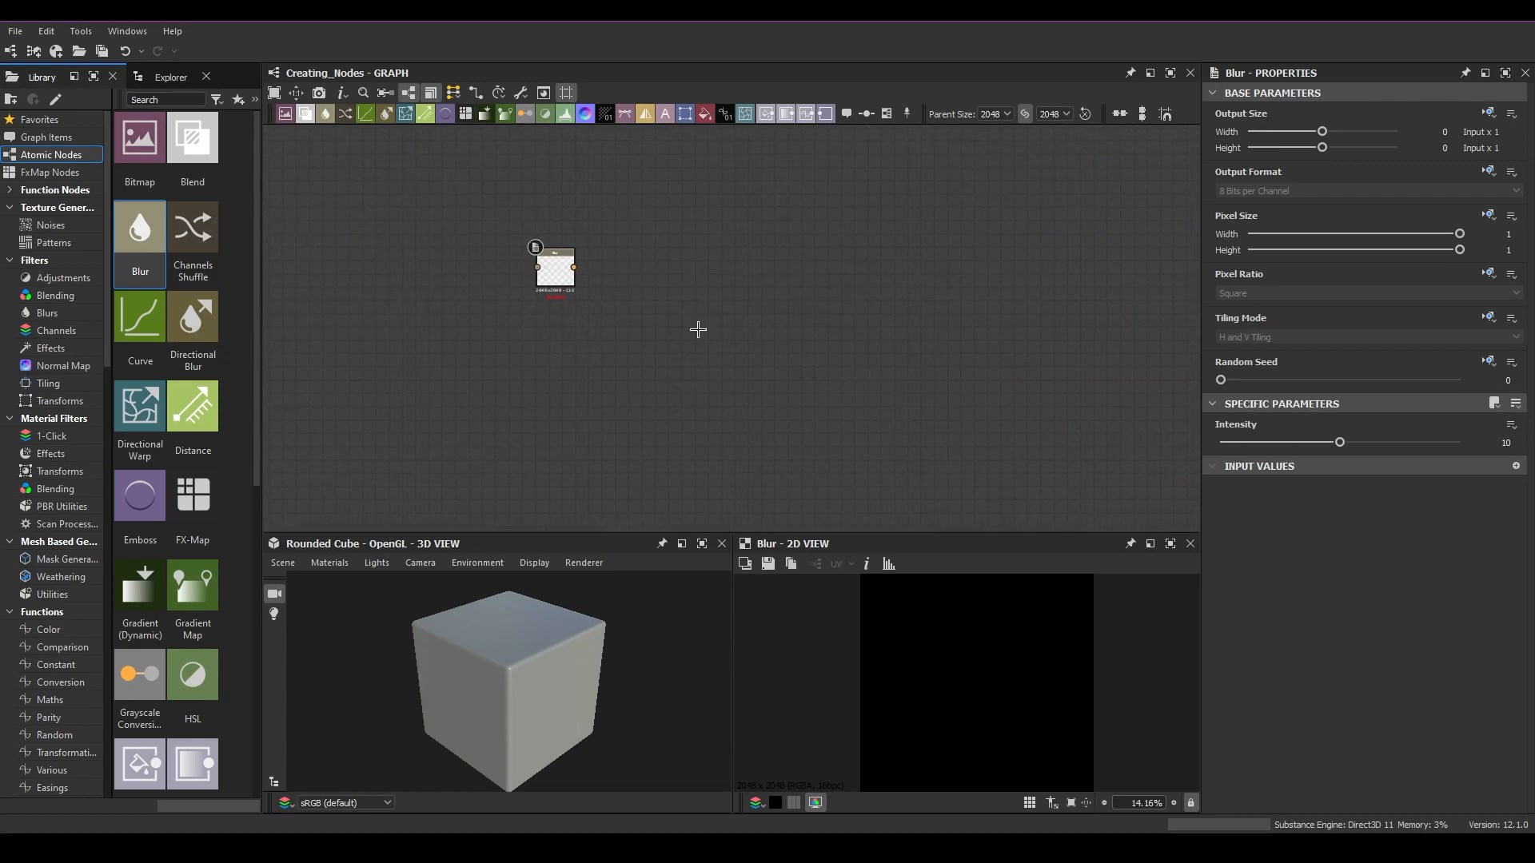
middle_click_drag(658, 333, 369, 294)
left_click_drag(474, 254, 673, 265)
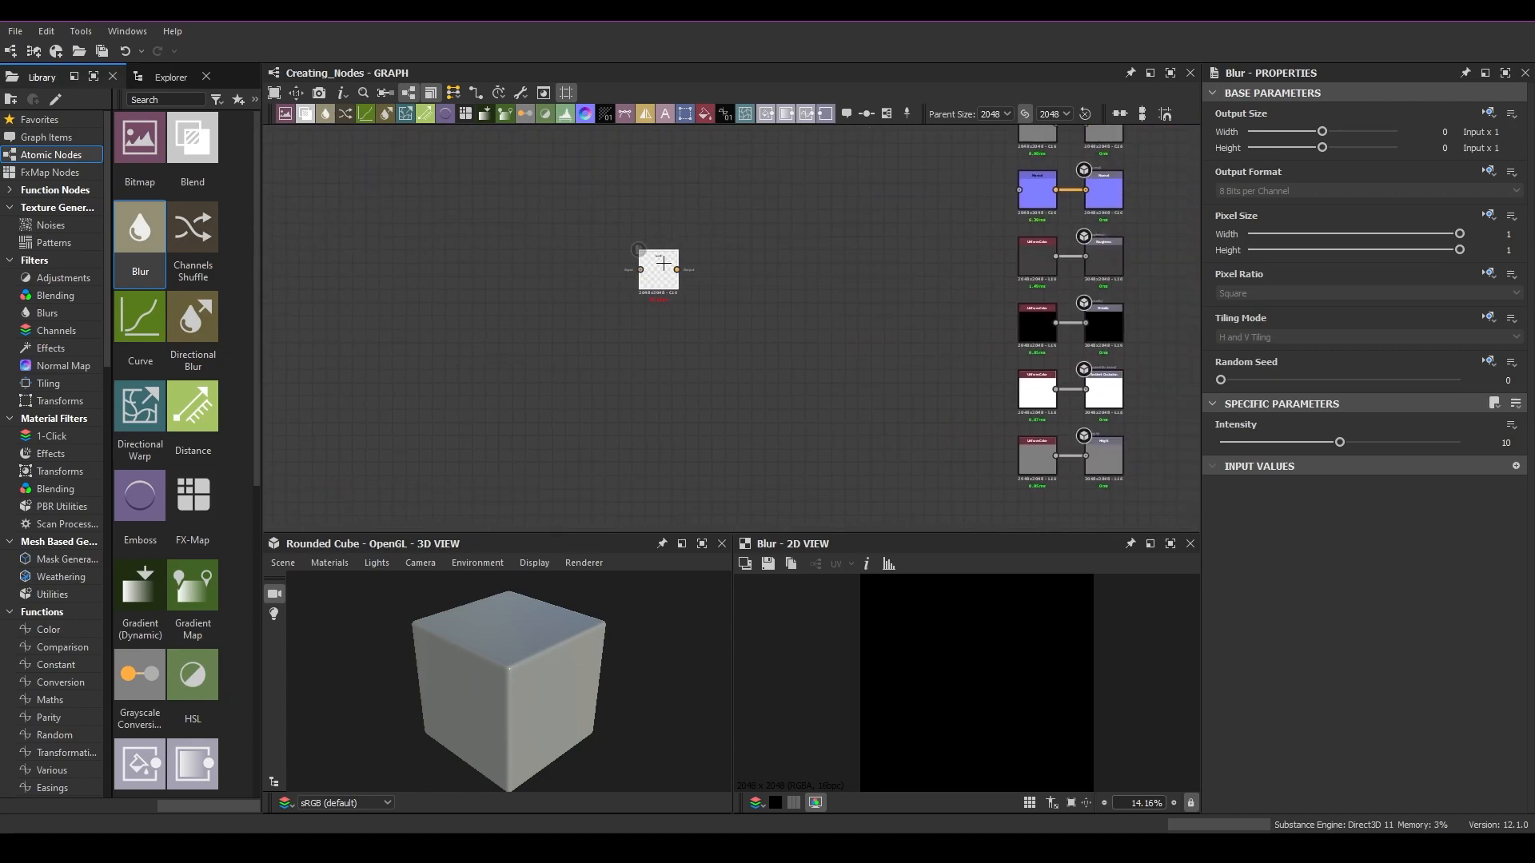
scroll(678, 263, "up", 3)
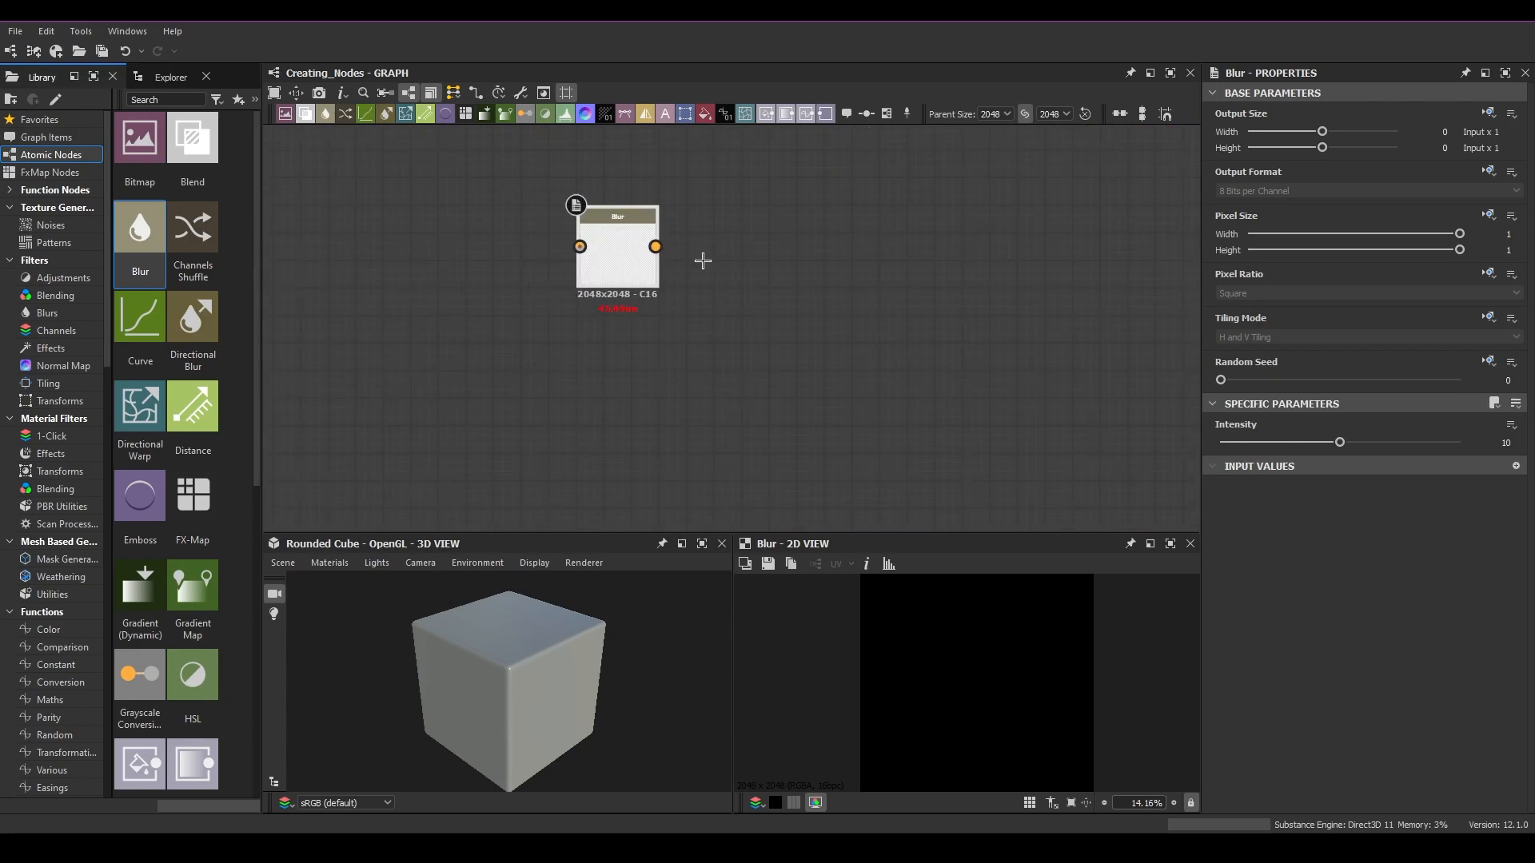
Step: Drag a Blend node from the library into the graph, reposition it, and delete it
left_click_drag(196, 151, 844, 267)
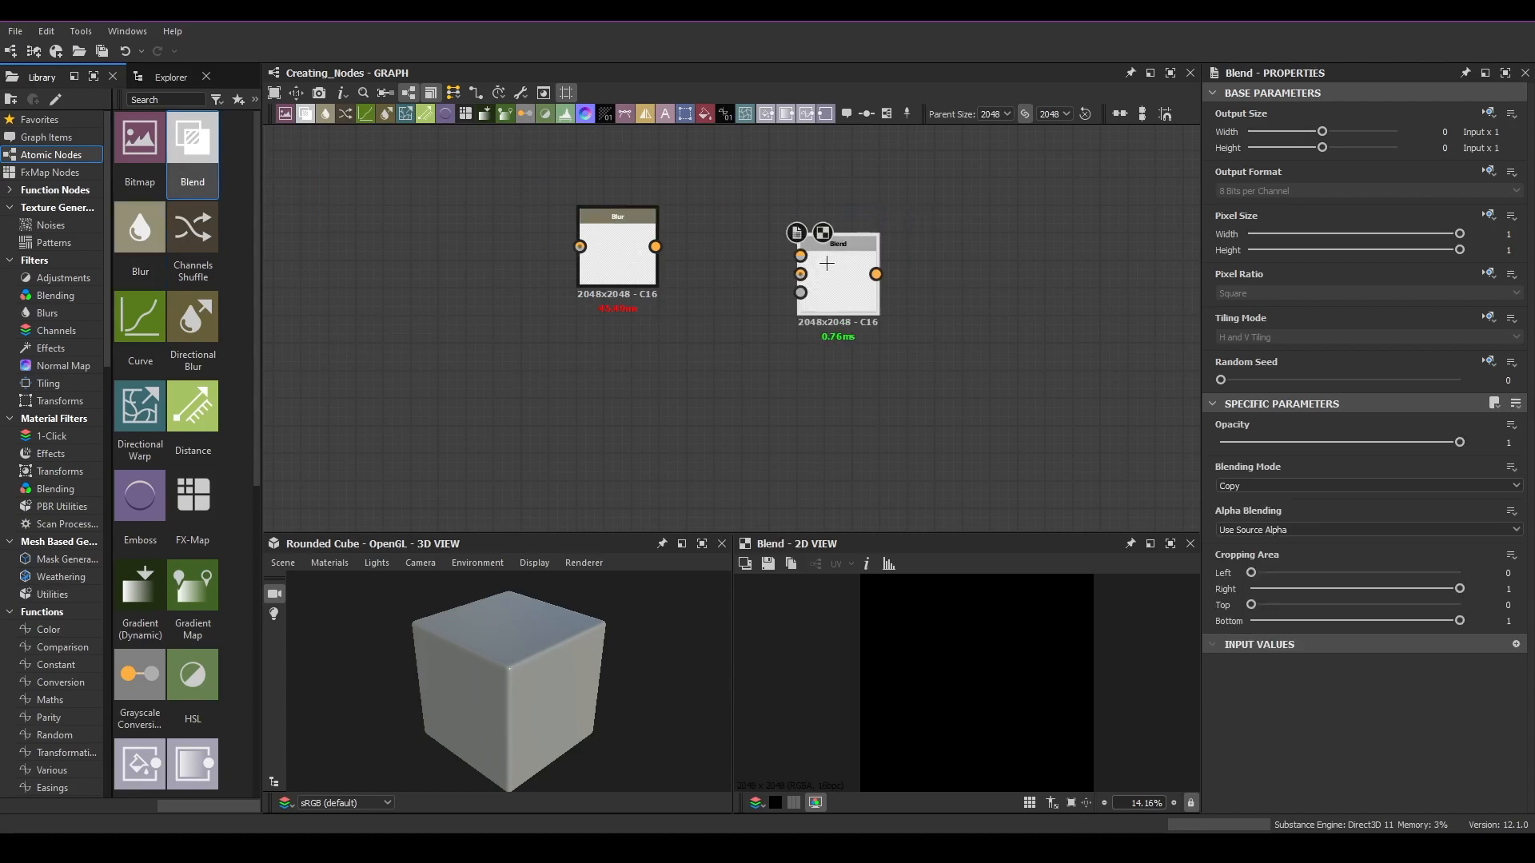
middle_click_drag(836, 369, 797, 370)
left_click_drag(809, 273, 837, 250)
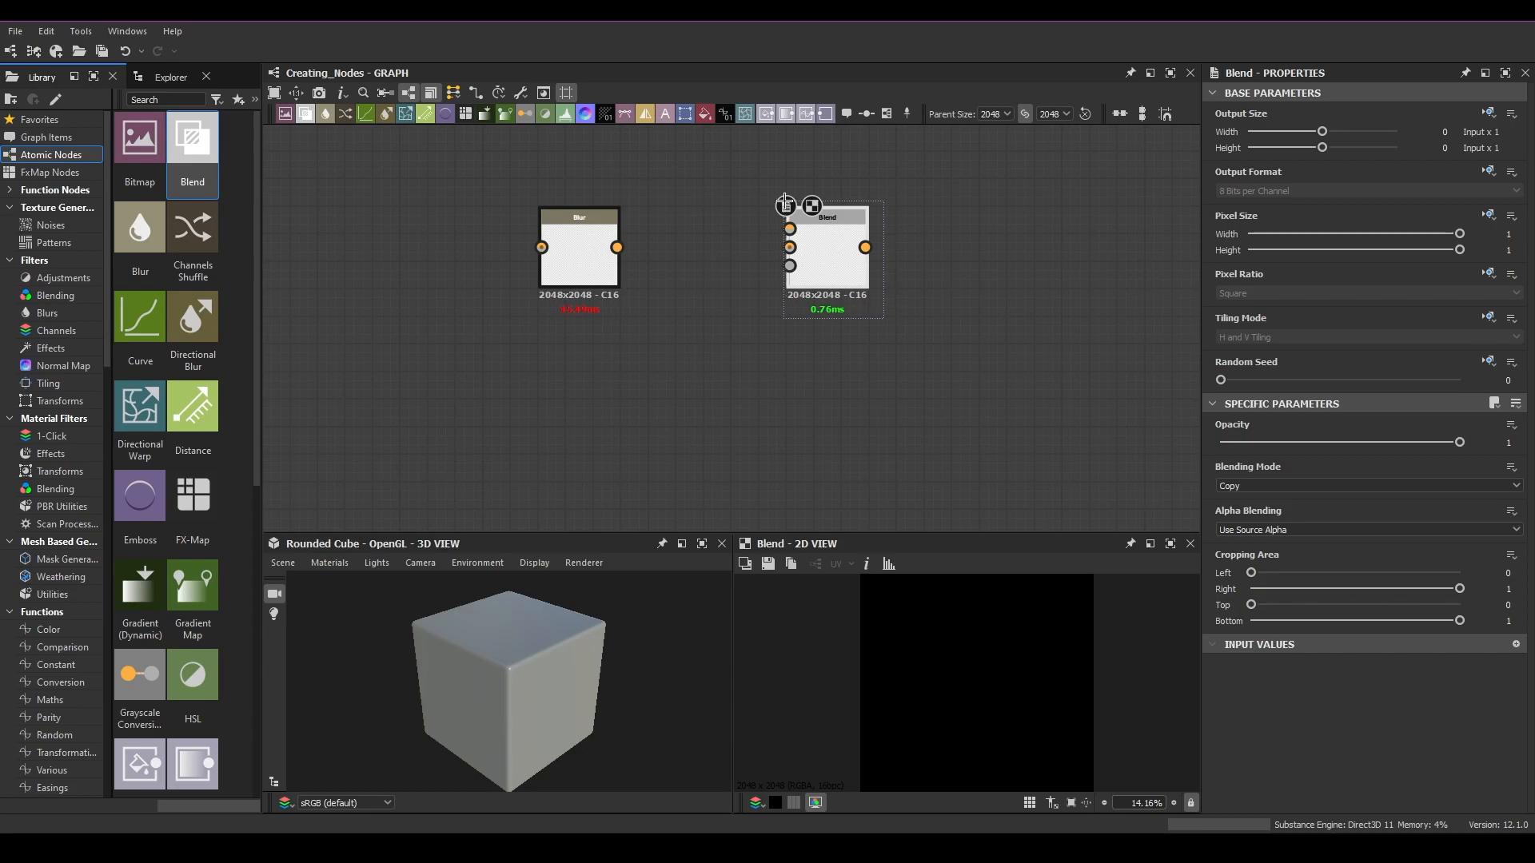
key("Delete")
Step: Search the node menu for noise and add a Grunge Concrete node
key("space")
type("noise")
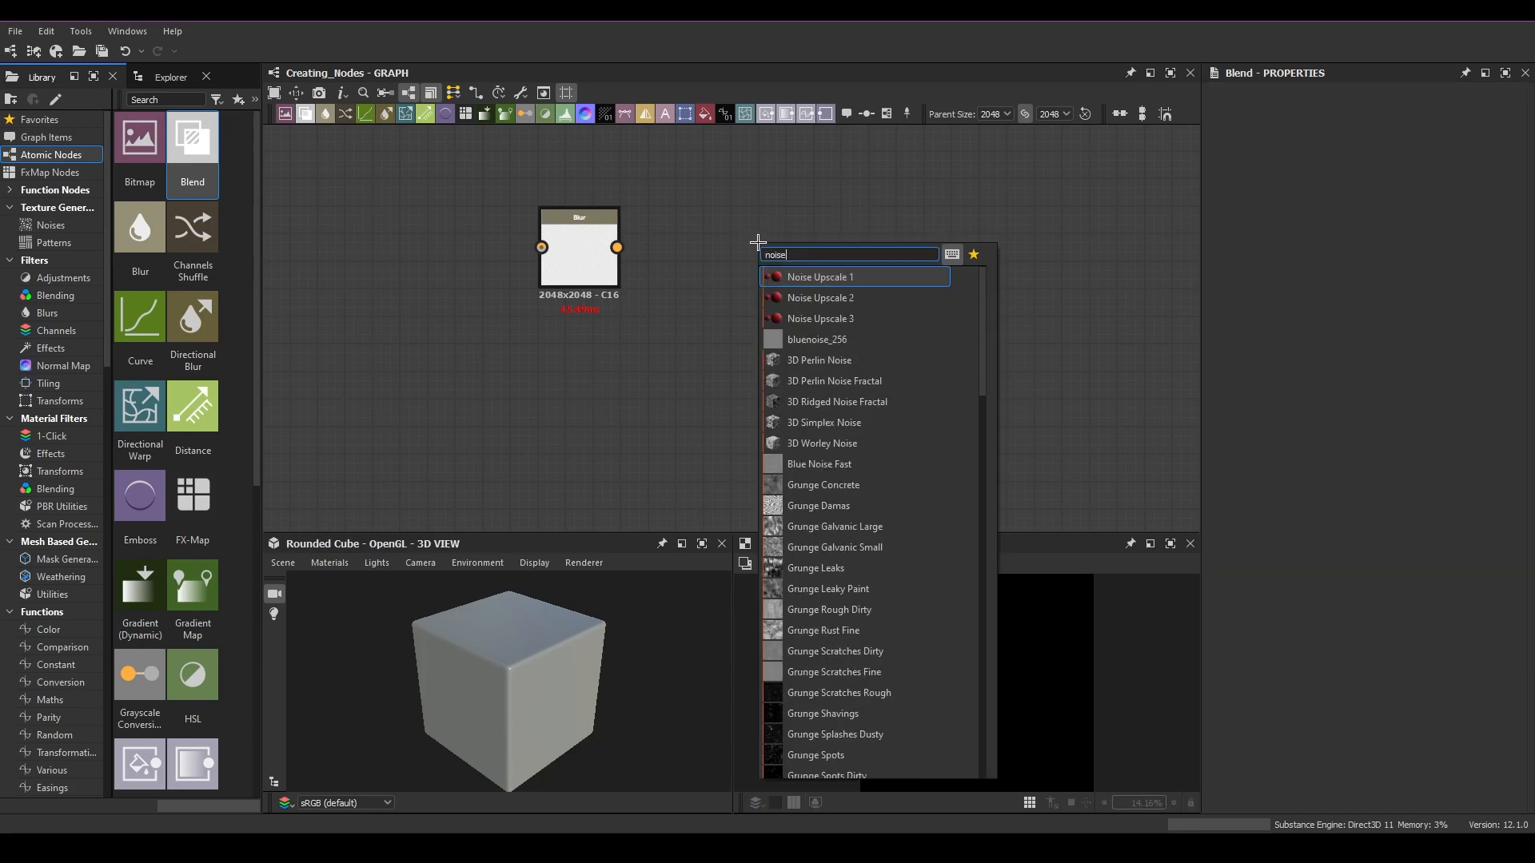
left_click(826, 488)
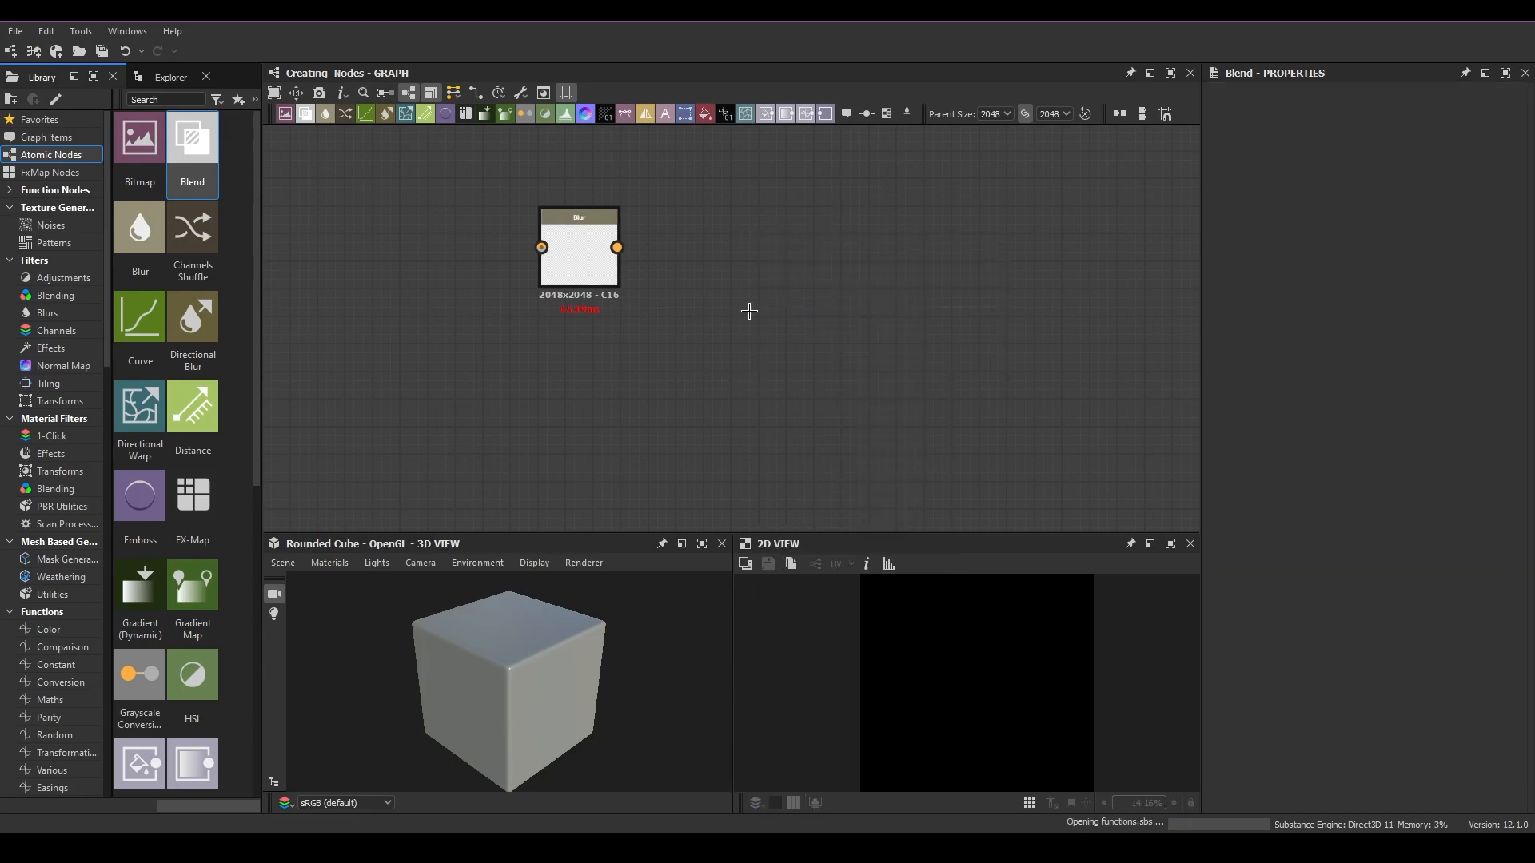
scroll(818, 322, "down", 1)
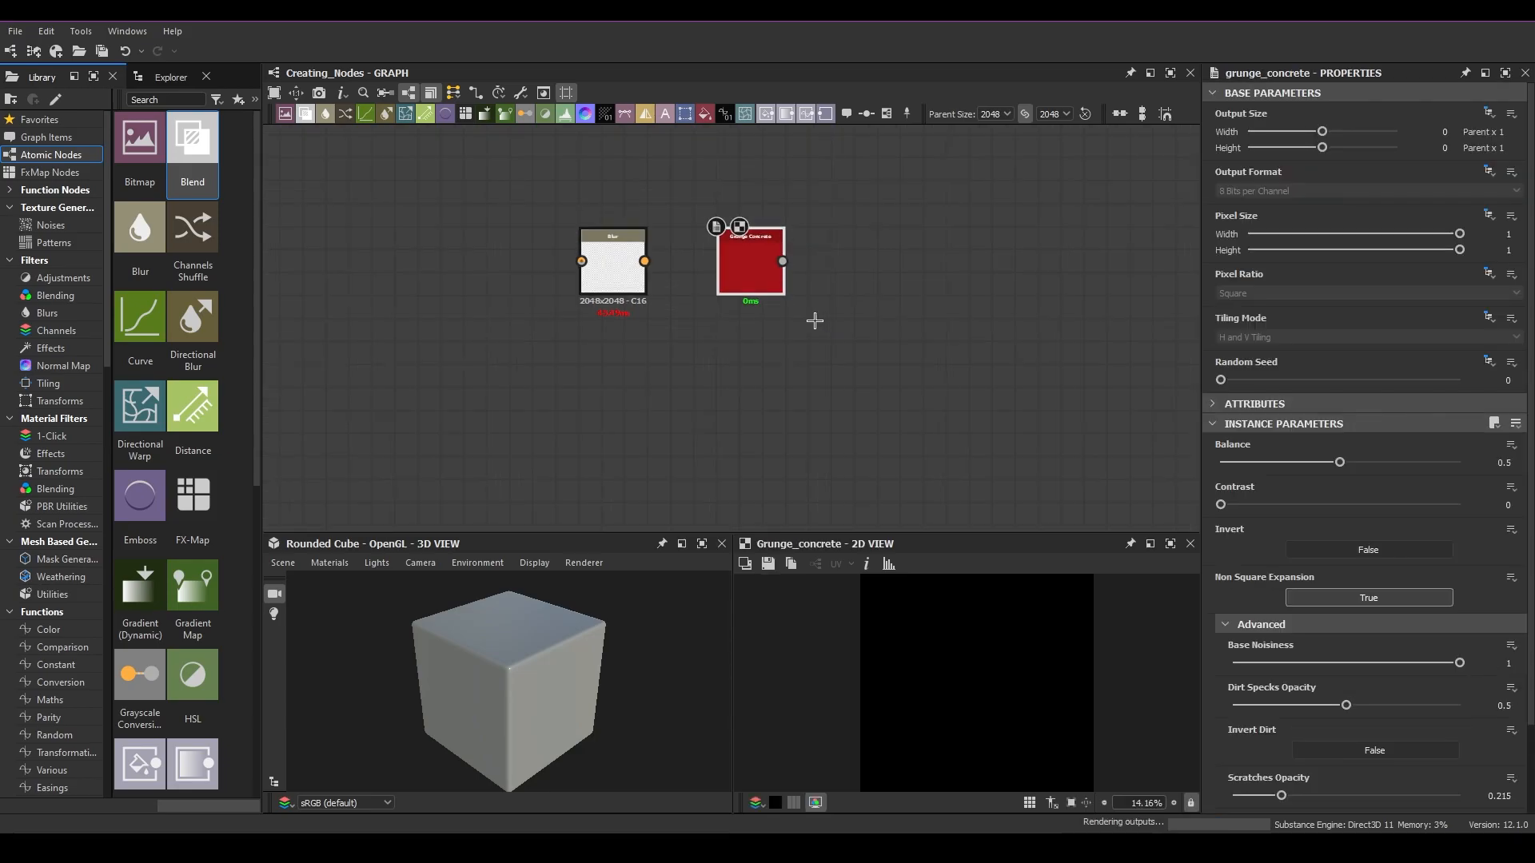
Step: Place the Grunge Concrete node to the left of the Blur node
left_click_drag(753, 274, 525, 253)
left_click_drag(634, 274, 771, 274)
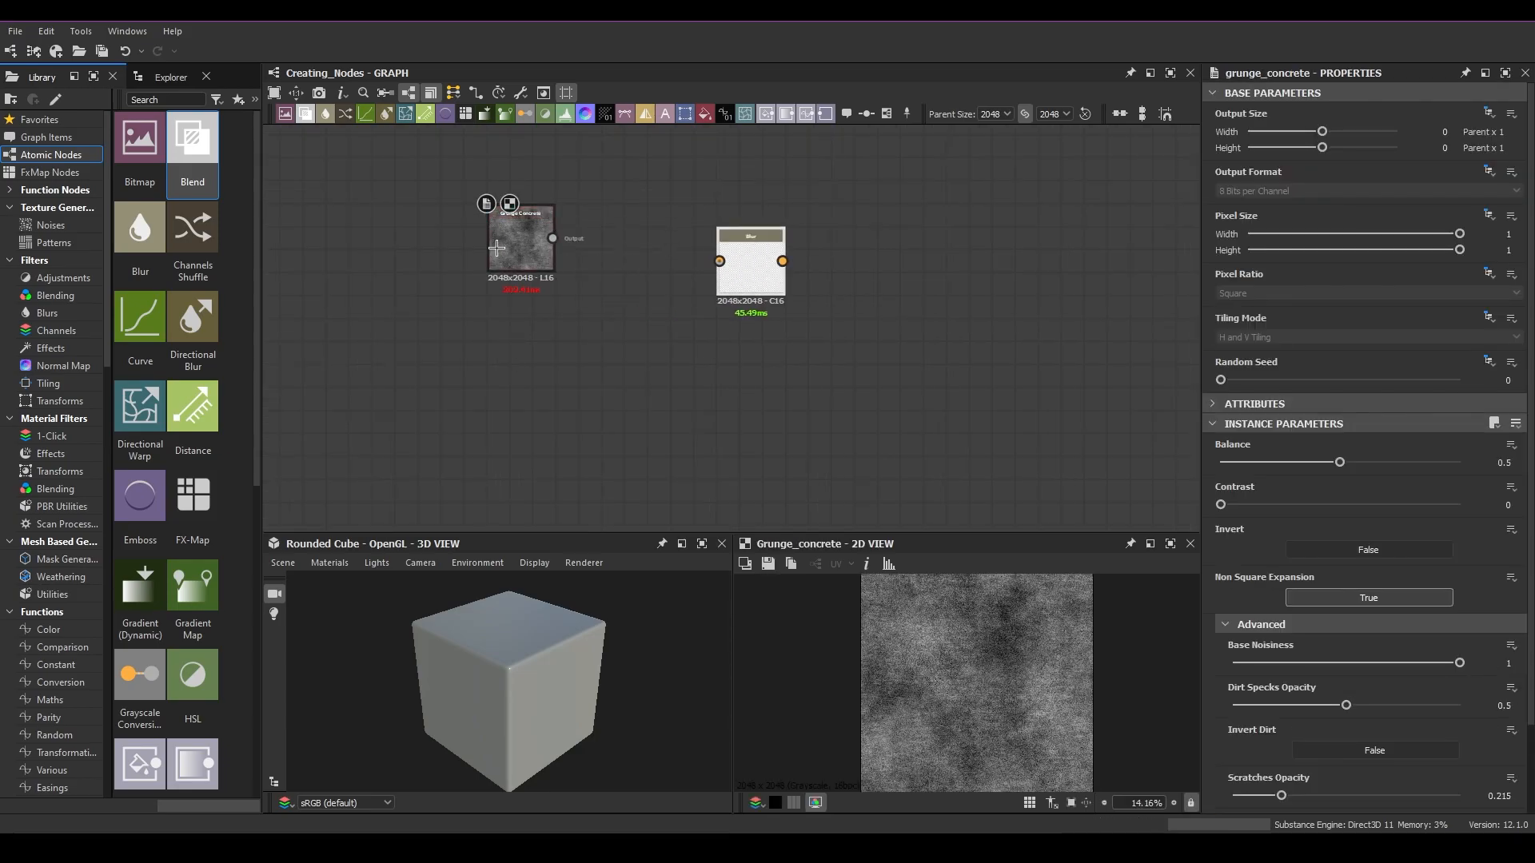
left_click_drag(497, 244, 552, 267)
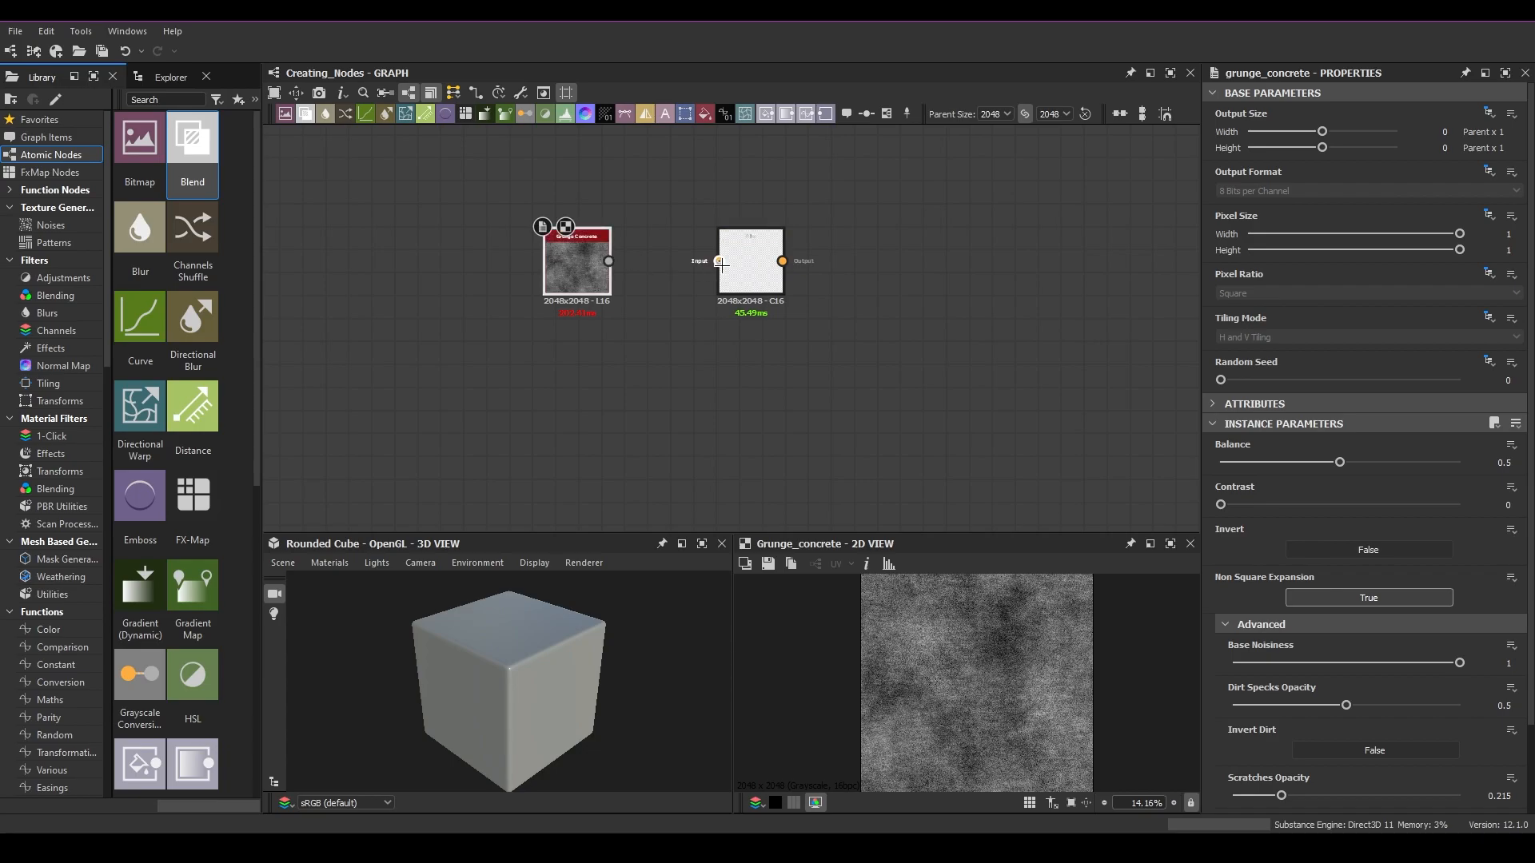
Step: Connect the Grunge Concrete output to the Blur node's input
scroll(693, 261, "up", 2)
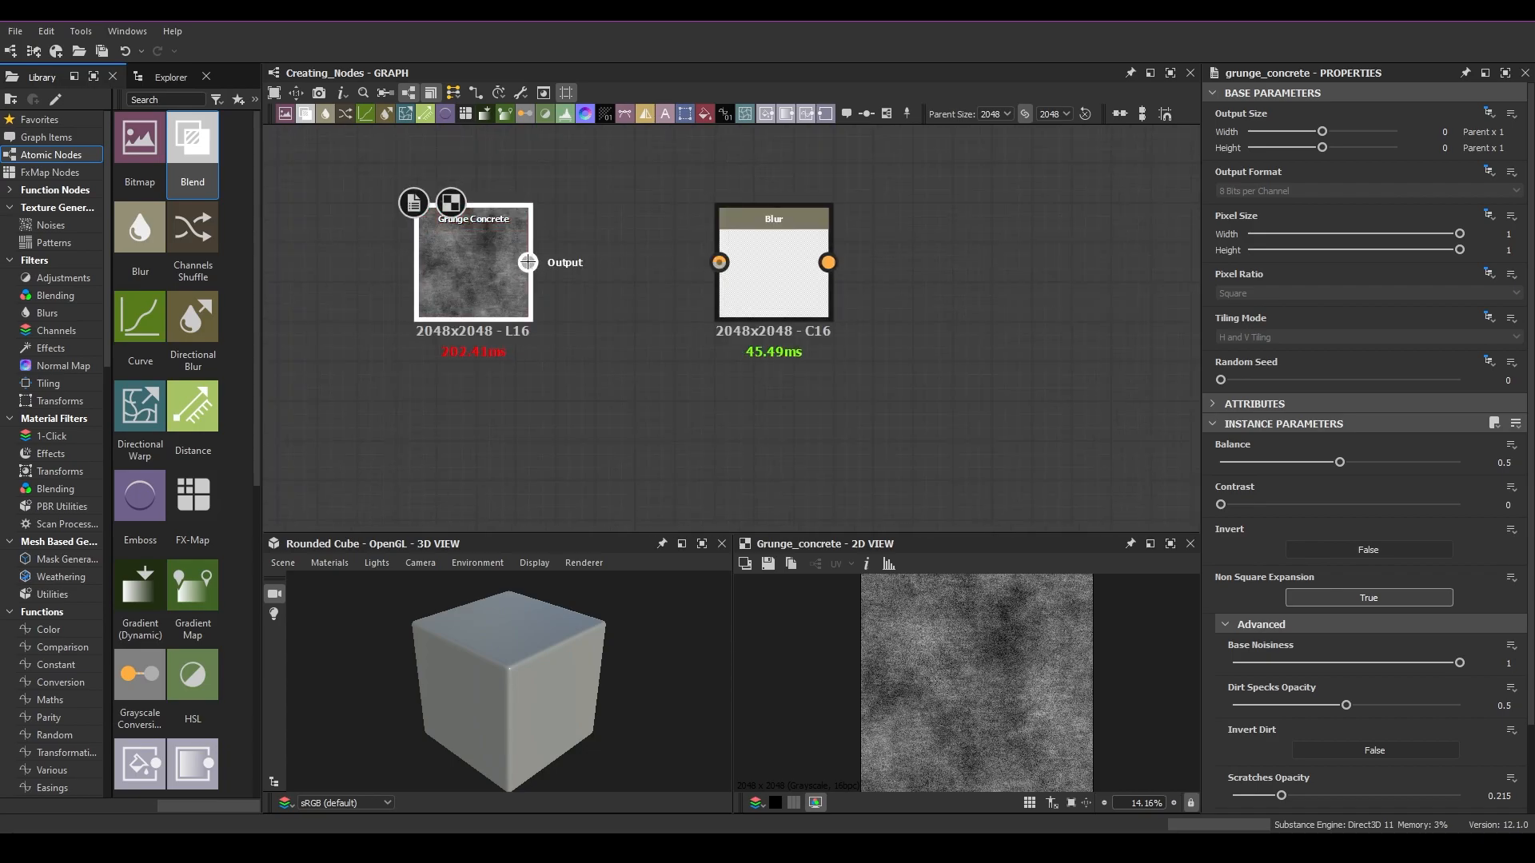
left_click_drag(530, 262, 636, 231)
key("Escape")
left_click_drag(528, 262, 800, 314)
scroll(531, 352, "down", 4)
scroll(810, 317, "up", 4)
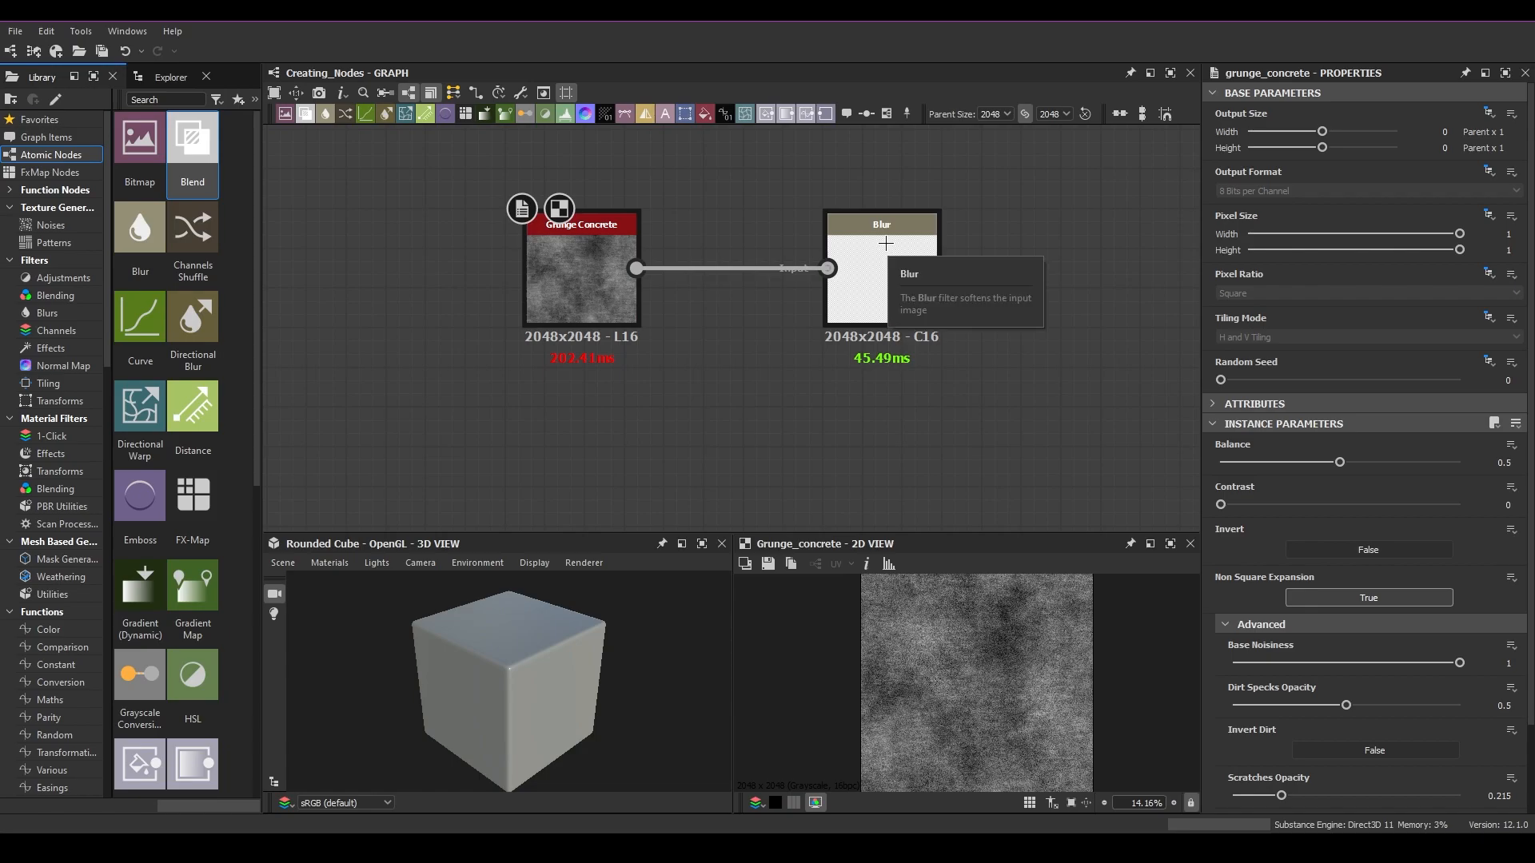
Step: Disconnect the Grunge Concrete link from the Blur input and reconnect it
scroll(795, 435, "down", 3)
middle_click_drag(918, 381, 783, 358)
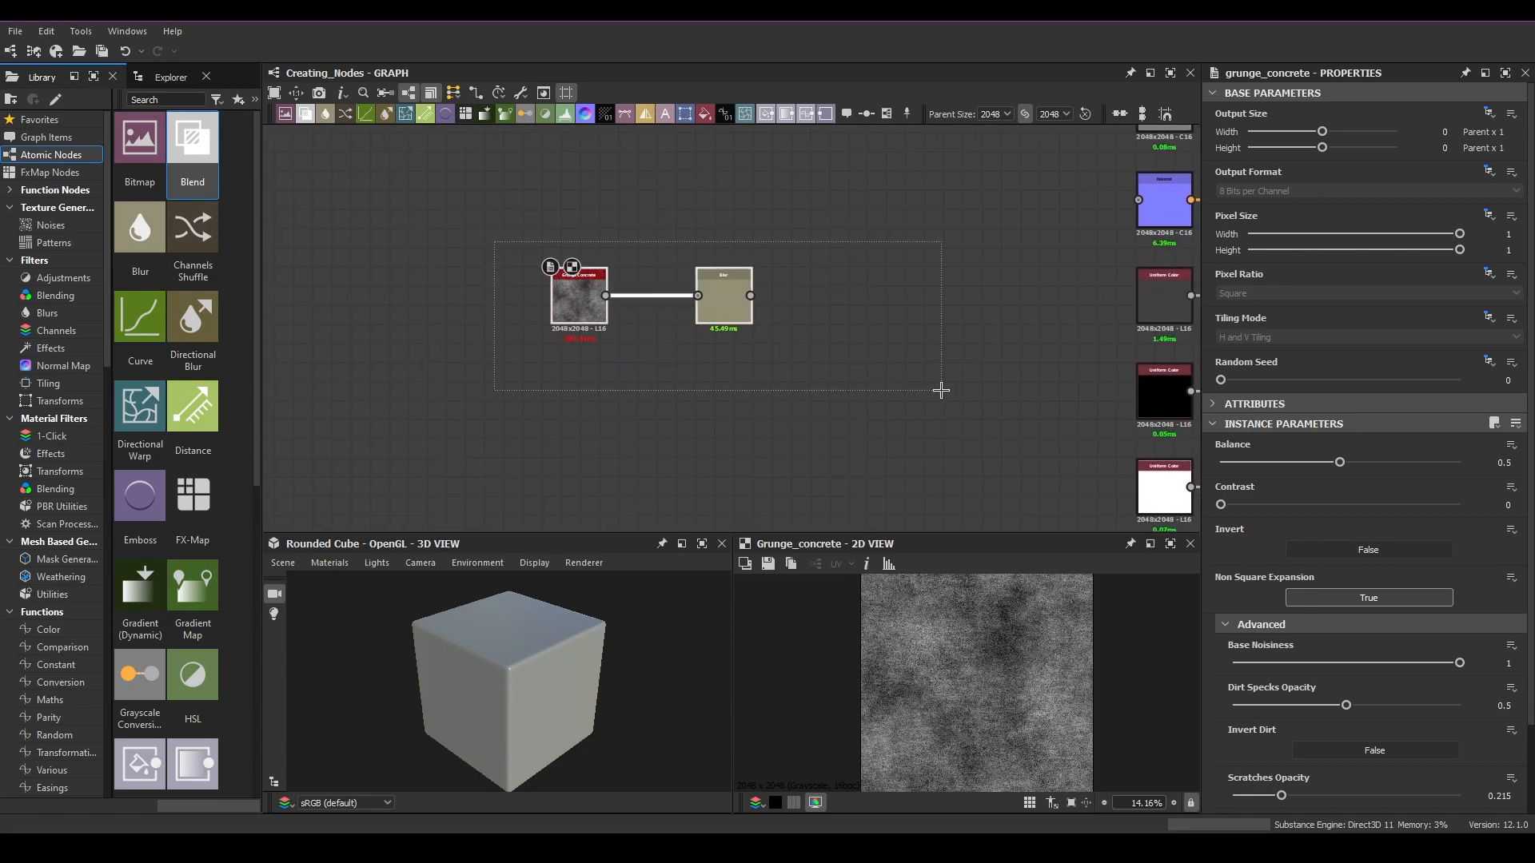
scroll(658, 288, "up", 2)
left_click_drag(642, 251, 672, 474)
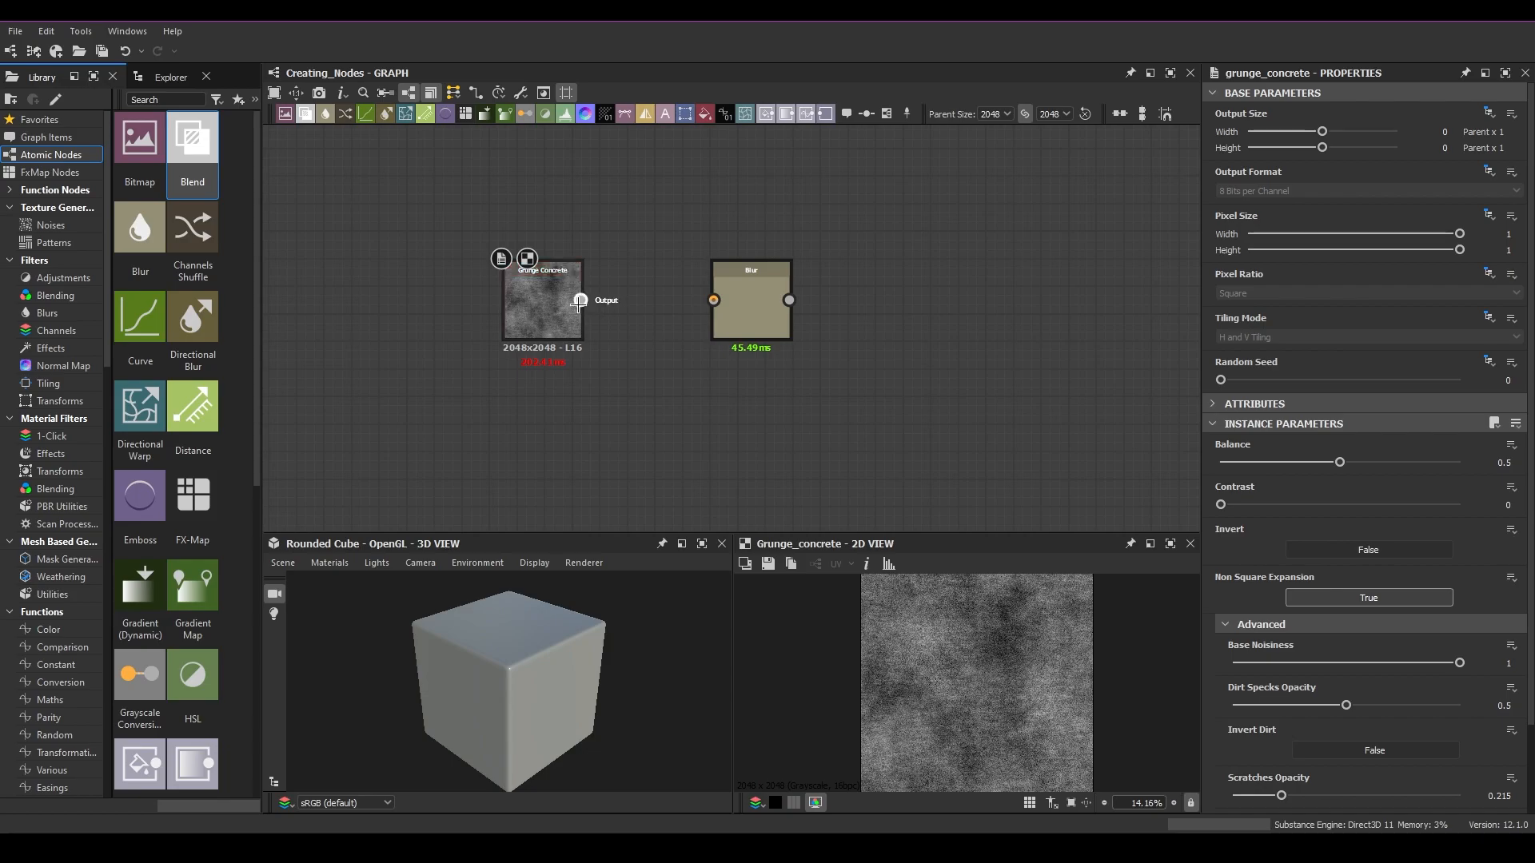
left_click_drag(631, 223, 648, 441)
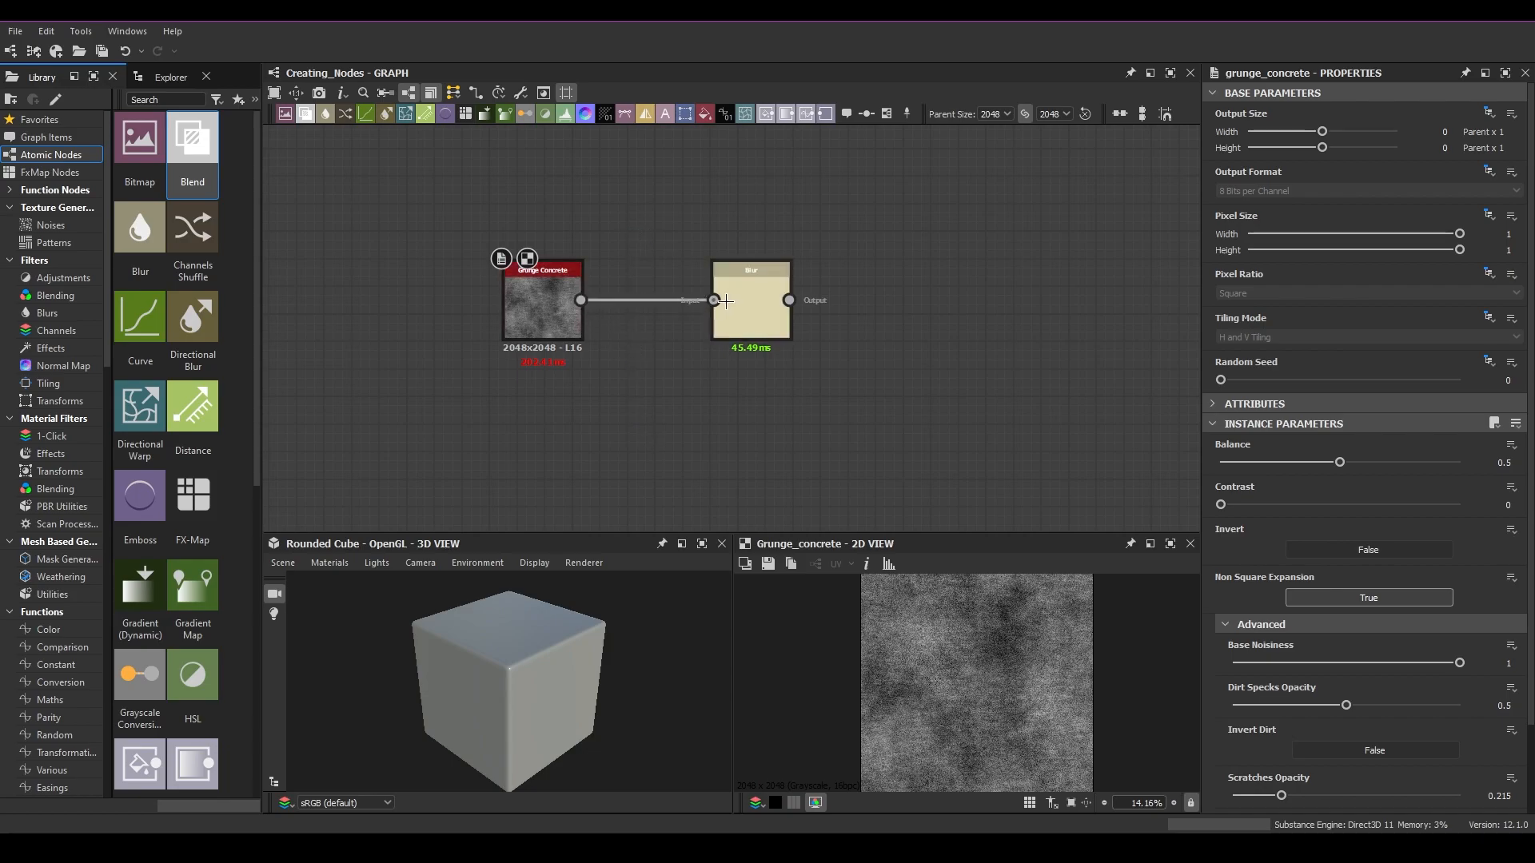
Step: Add a dot on the link at the Blur input, then undo it
scroll(581, 300, "up", 2)
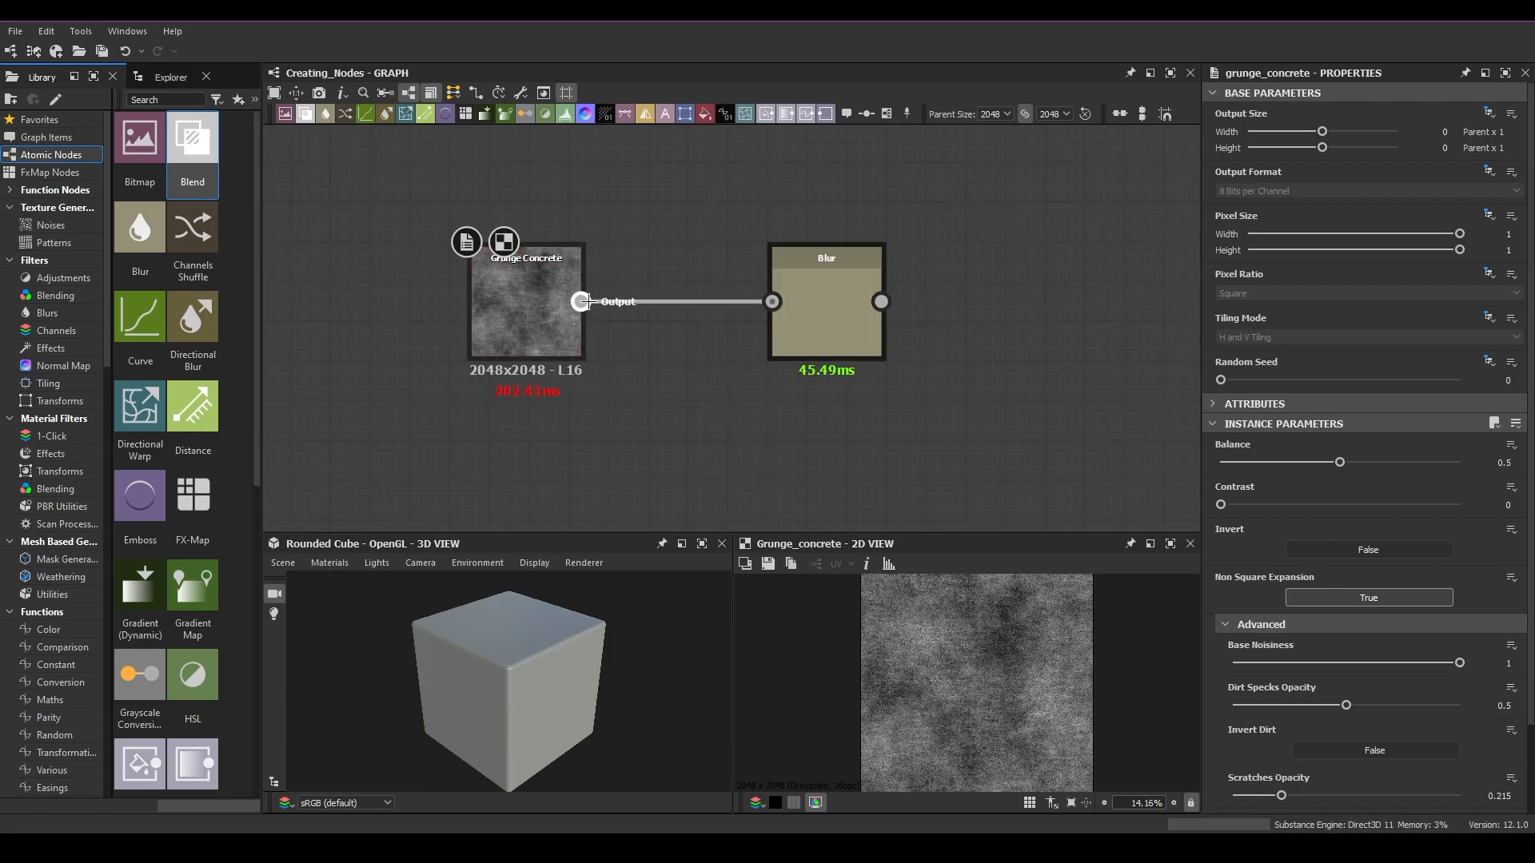
left_click(775, 301, "alt")
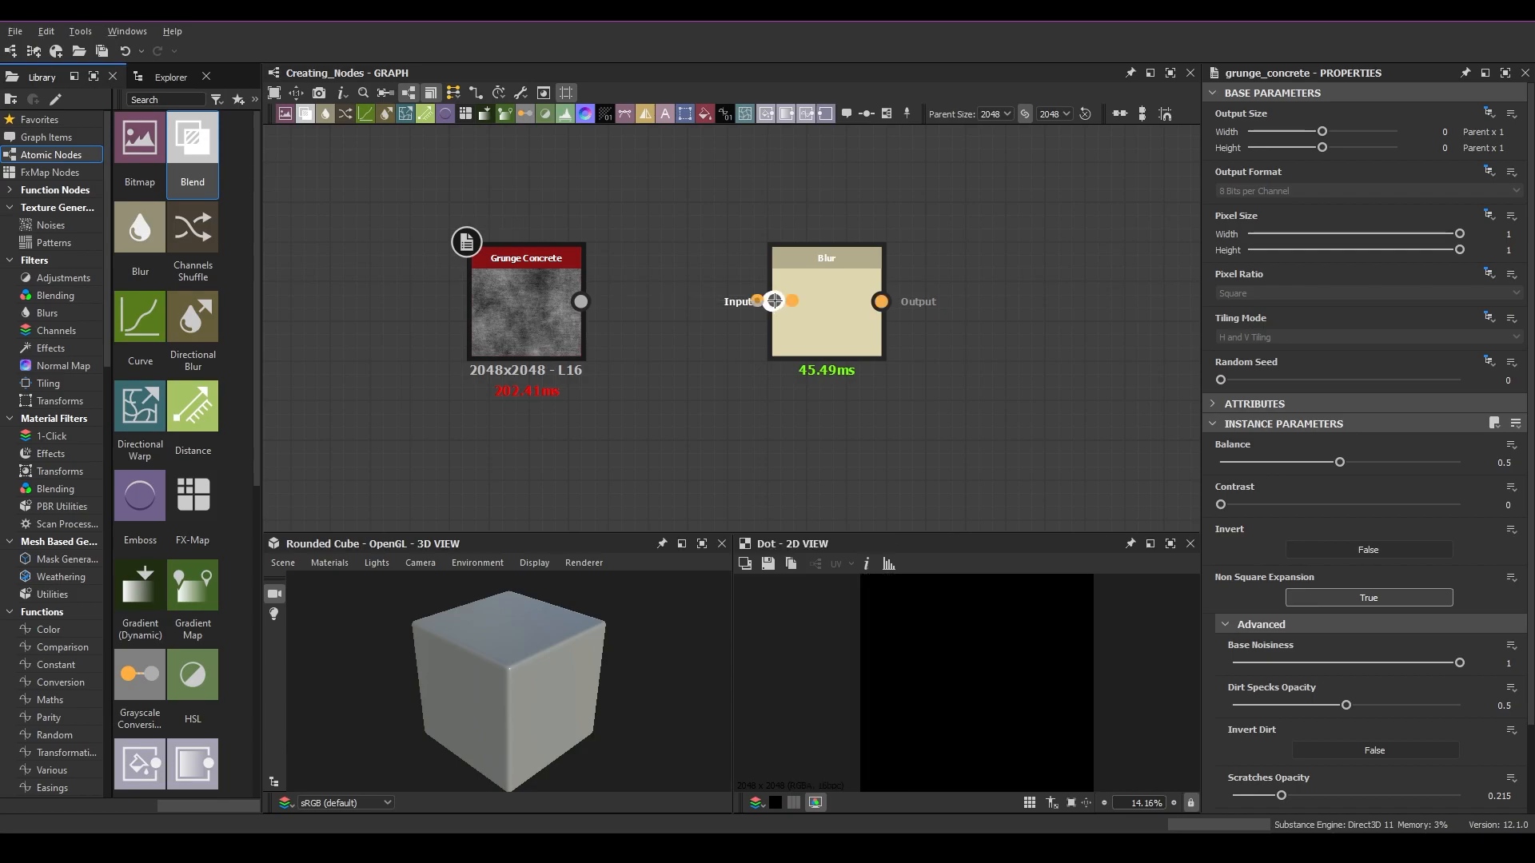
key("ctrl+z")
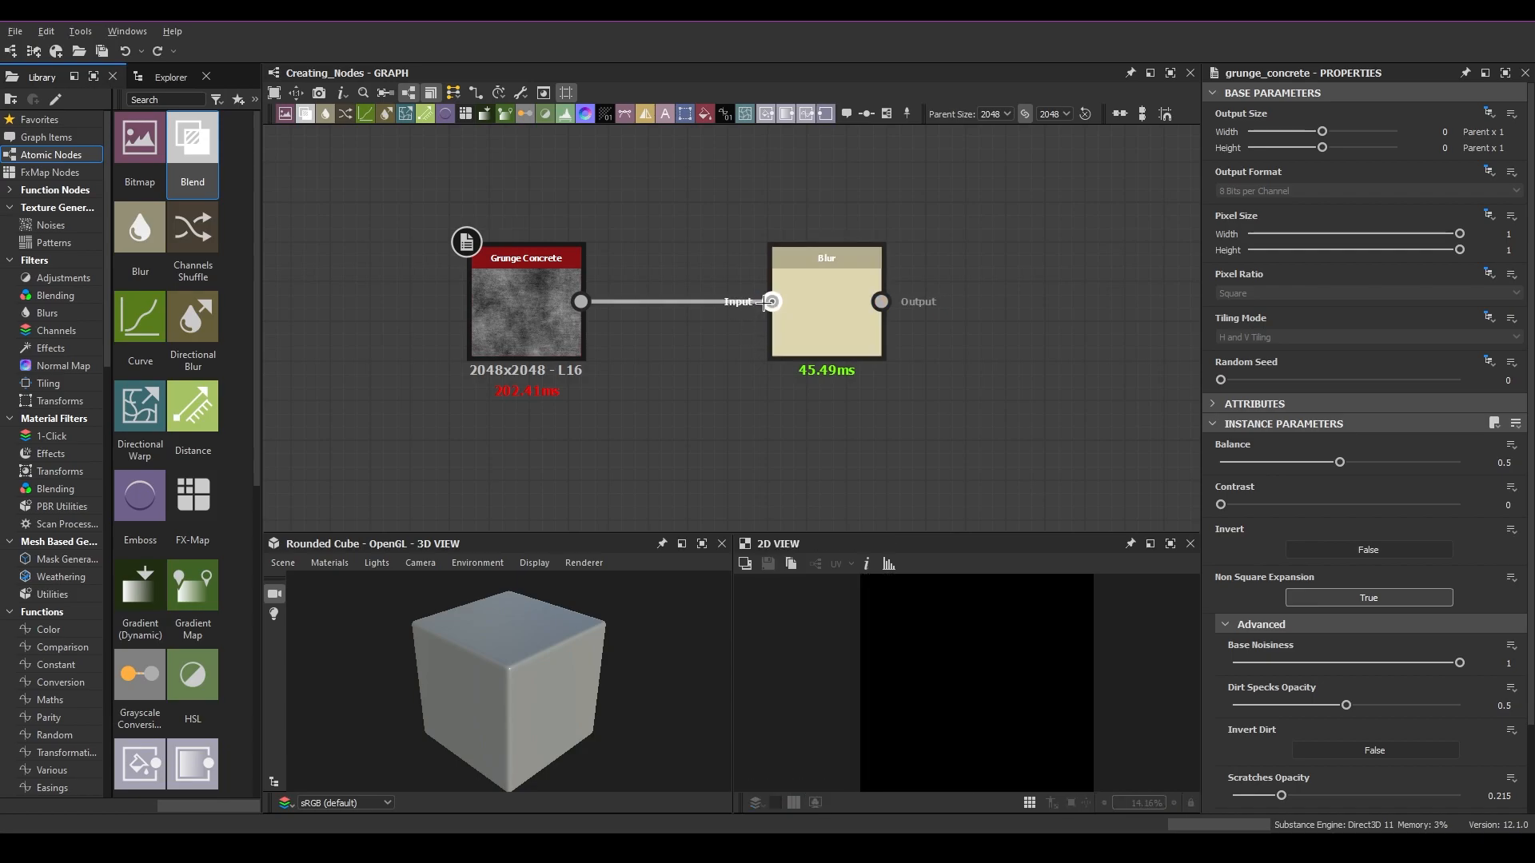
Step: Remove the link at the Blur input and reconnect the Grunge Concrete output to the Blur node
double_click(772, 301)
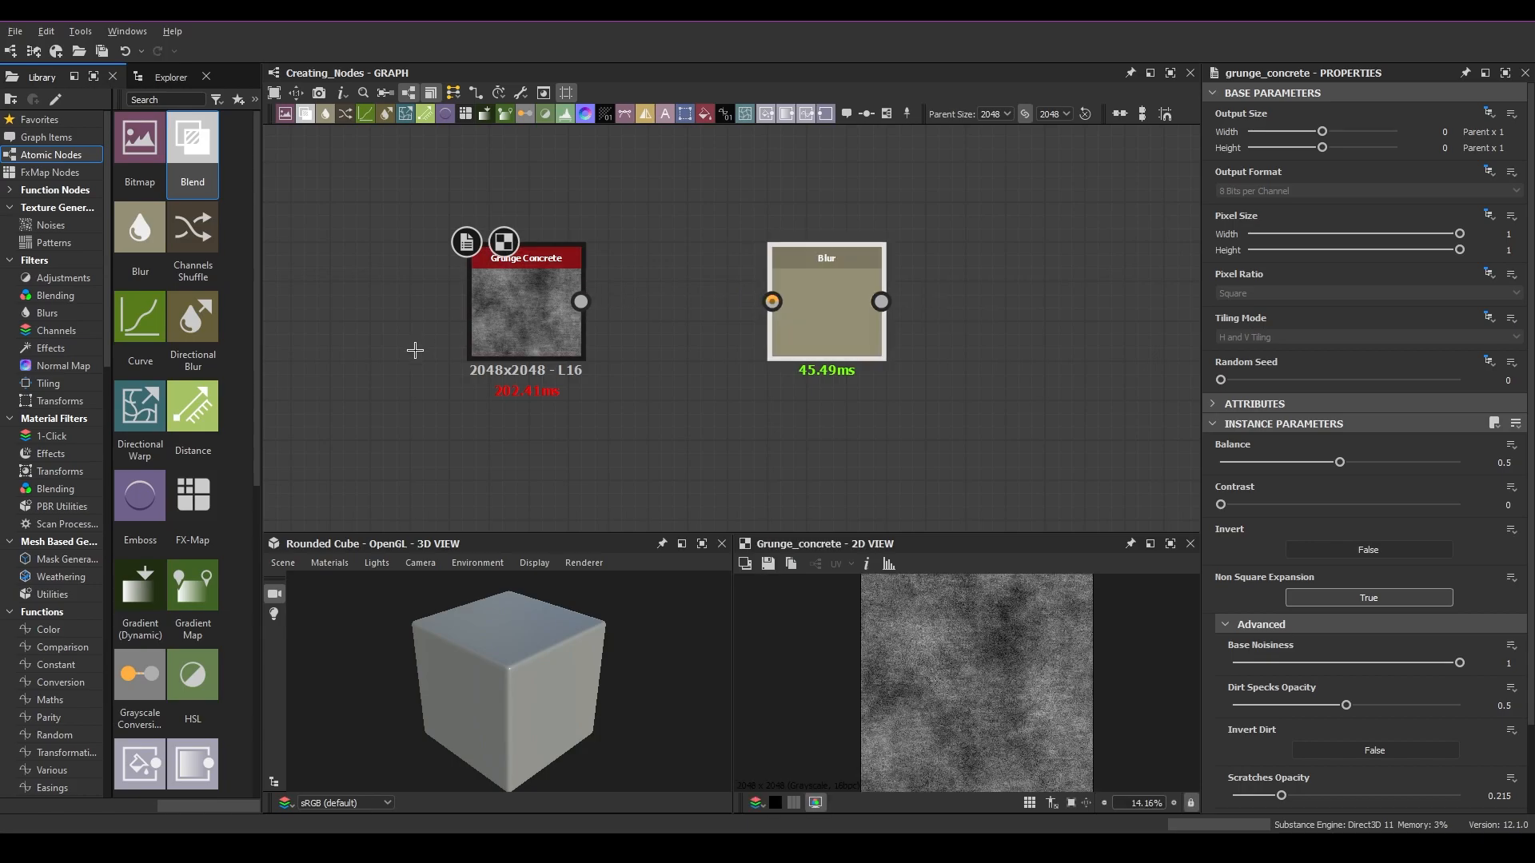
left_click_drag(582, 301, 880, 455)
scroll(803, 376, "down", 4)
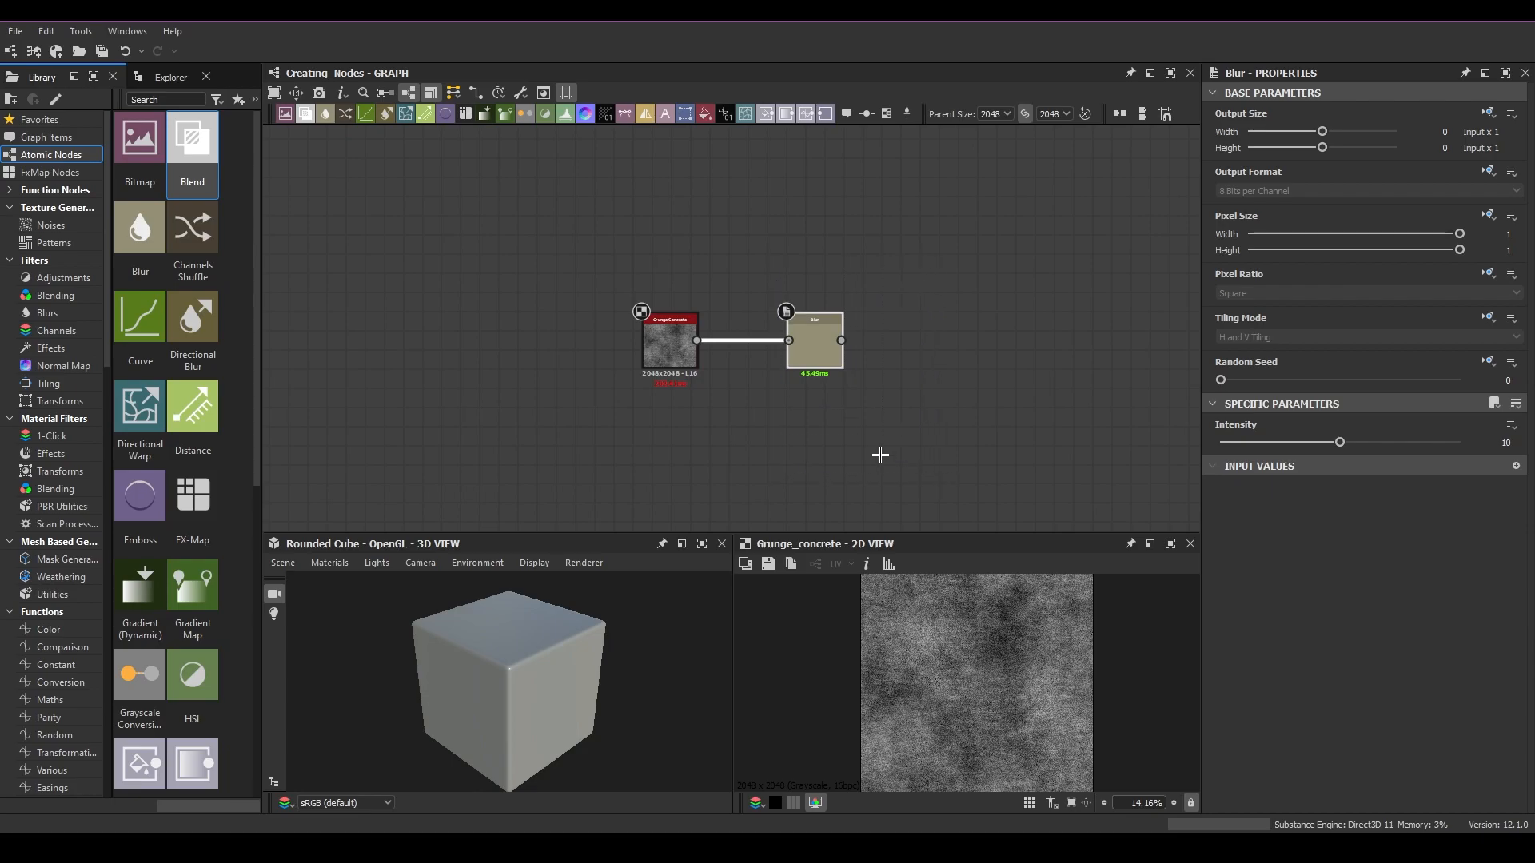
Step: Delete the Blur node and insert a new Blur node from the node menu
key("Delete")
key("space")
left_click(897, 404)
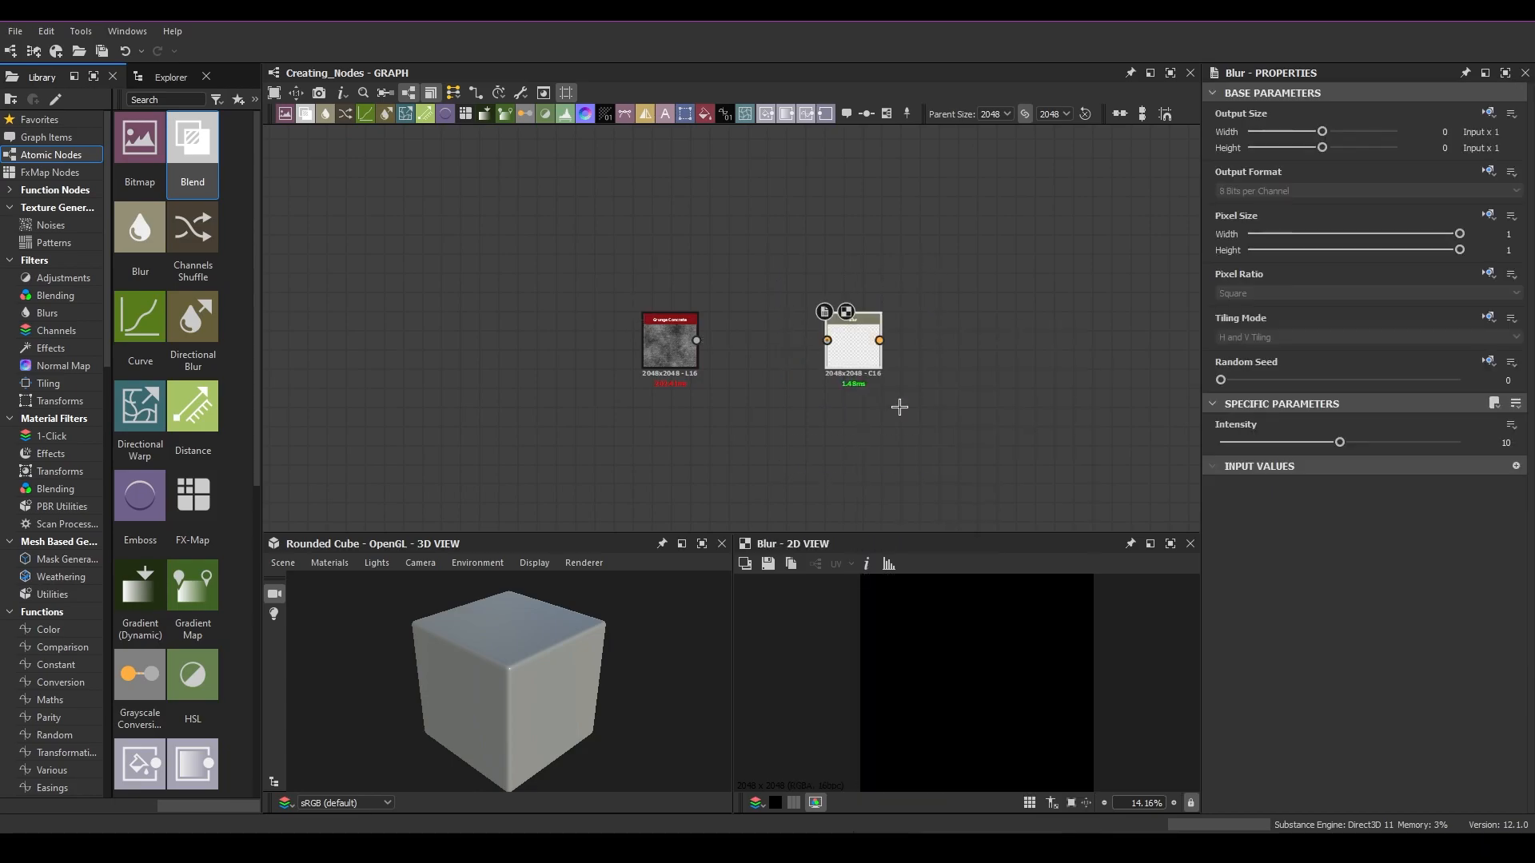
Step: Connect the Grunge Concrete output to the Blur node, then delete the Blur node
left_click_drag(805, 352, 828, 341)
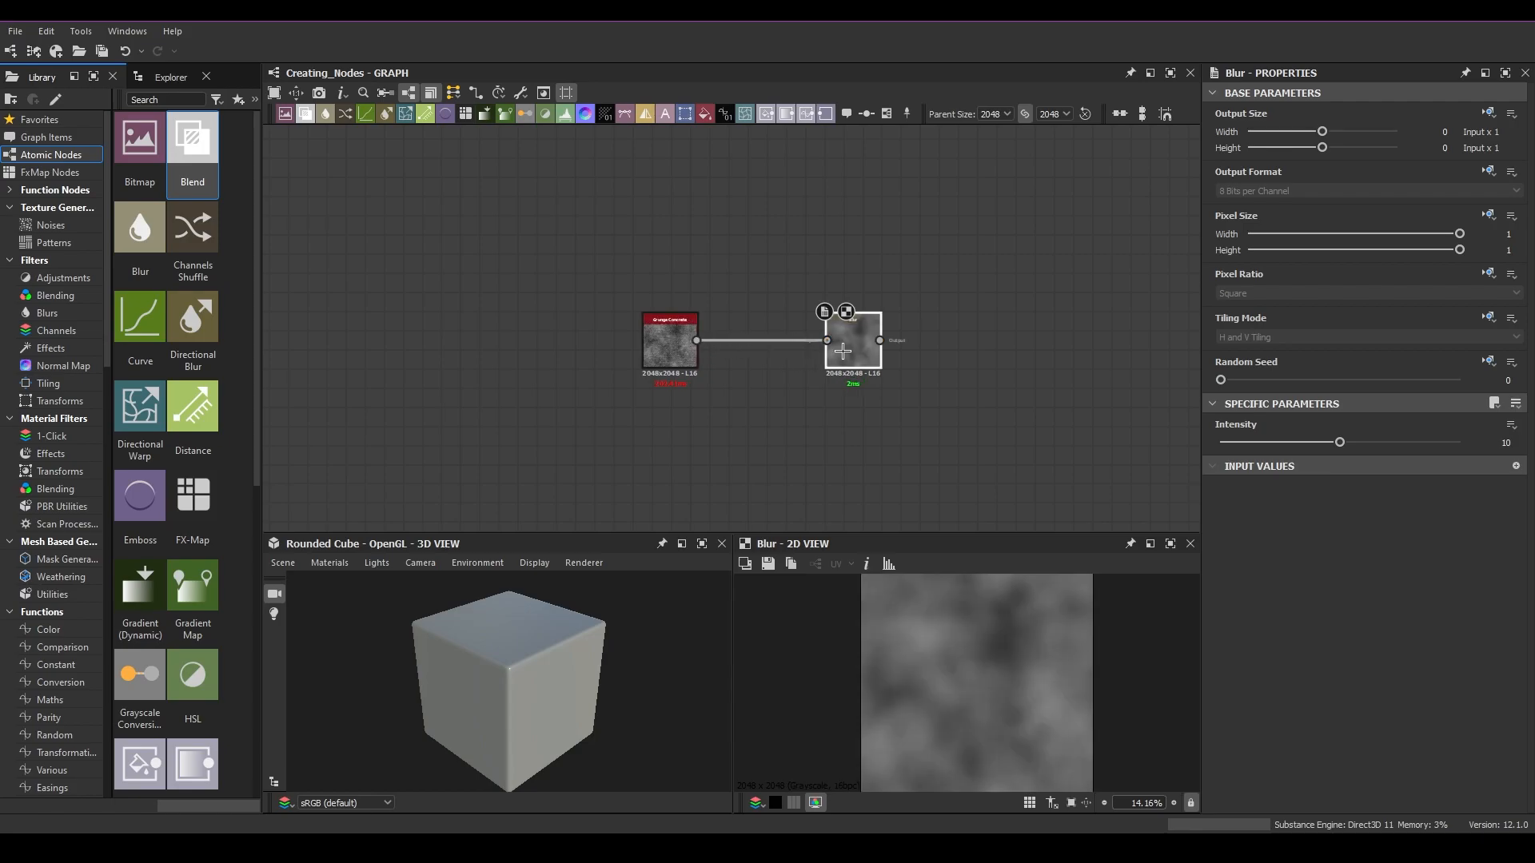
scroll(922, 411, "up", 2)
key("Delete")
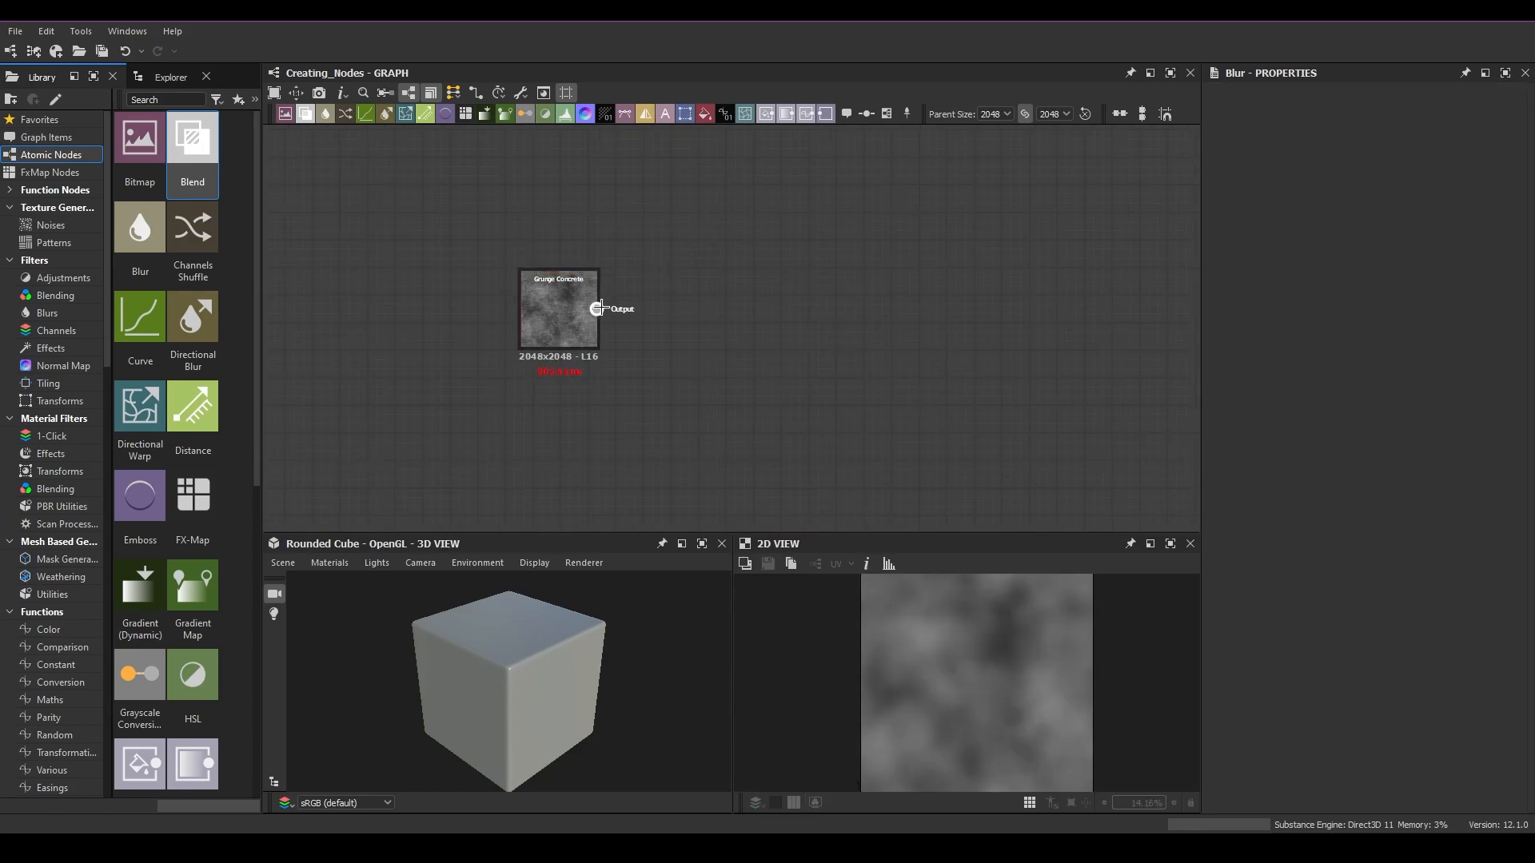
Step: Add a Blur node after Grunge Concrete from the node search menu and move it to the right
left_click(544, 312)
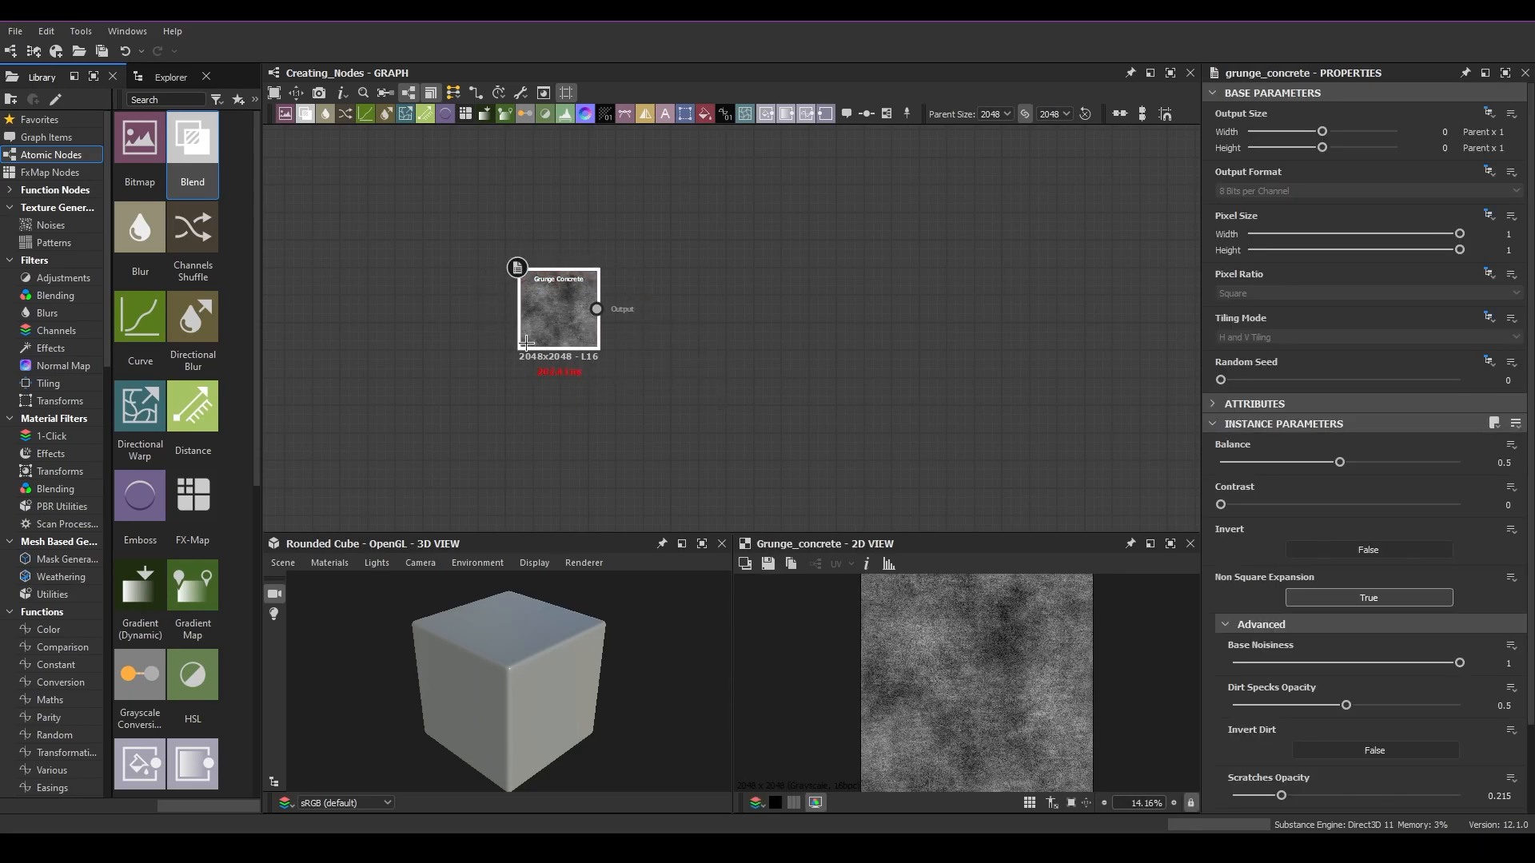
key("space")
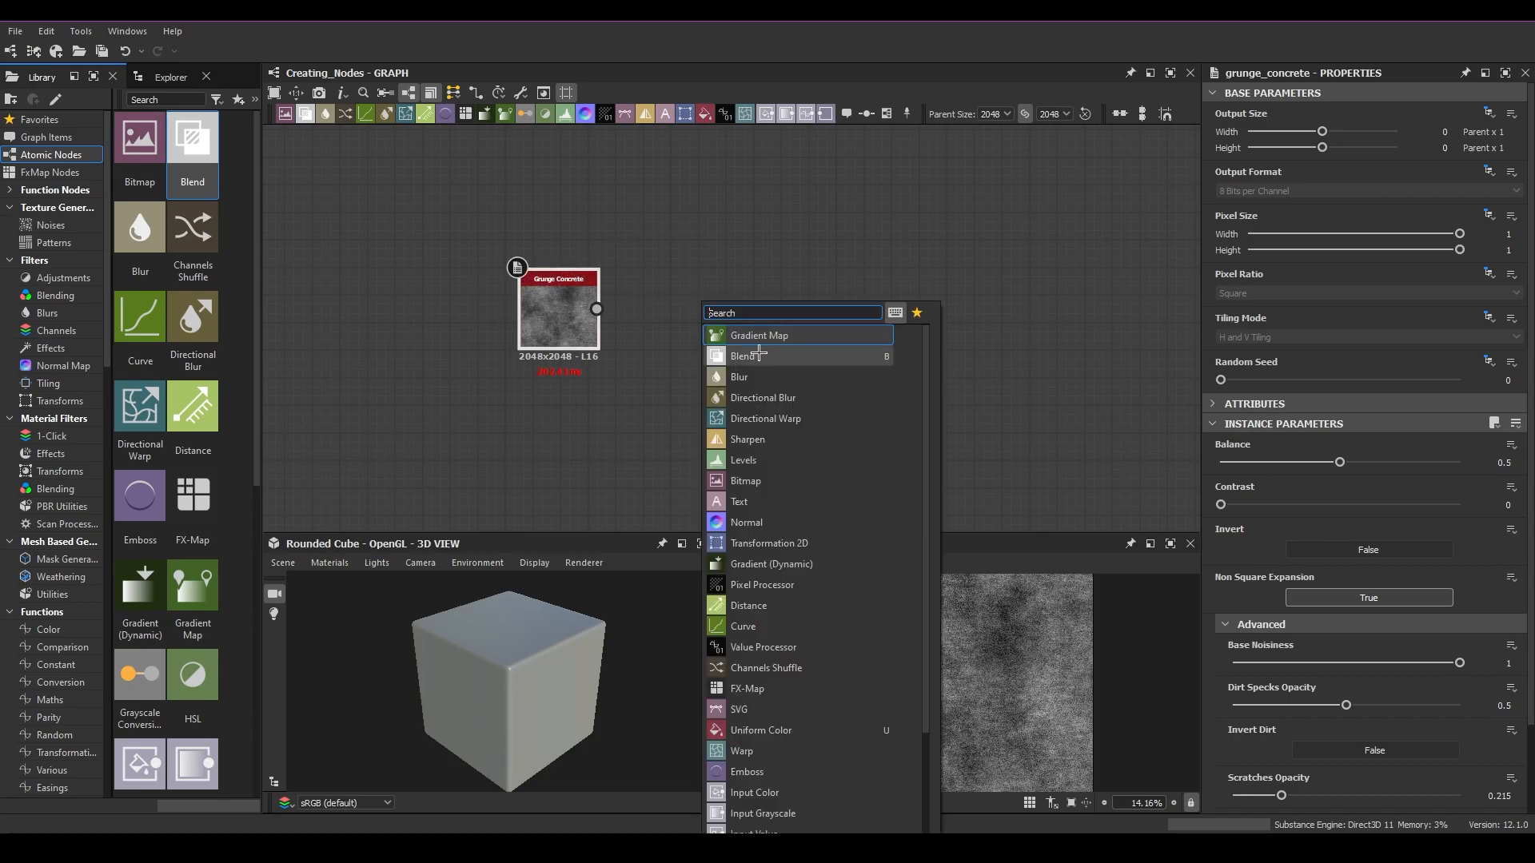
left_click(755, 372)
left_click_drag(692, 313, 860, 314)
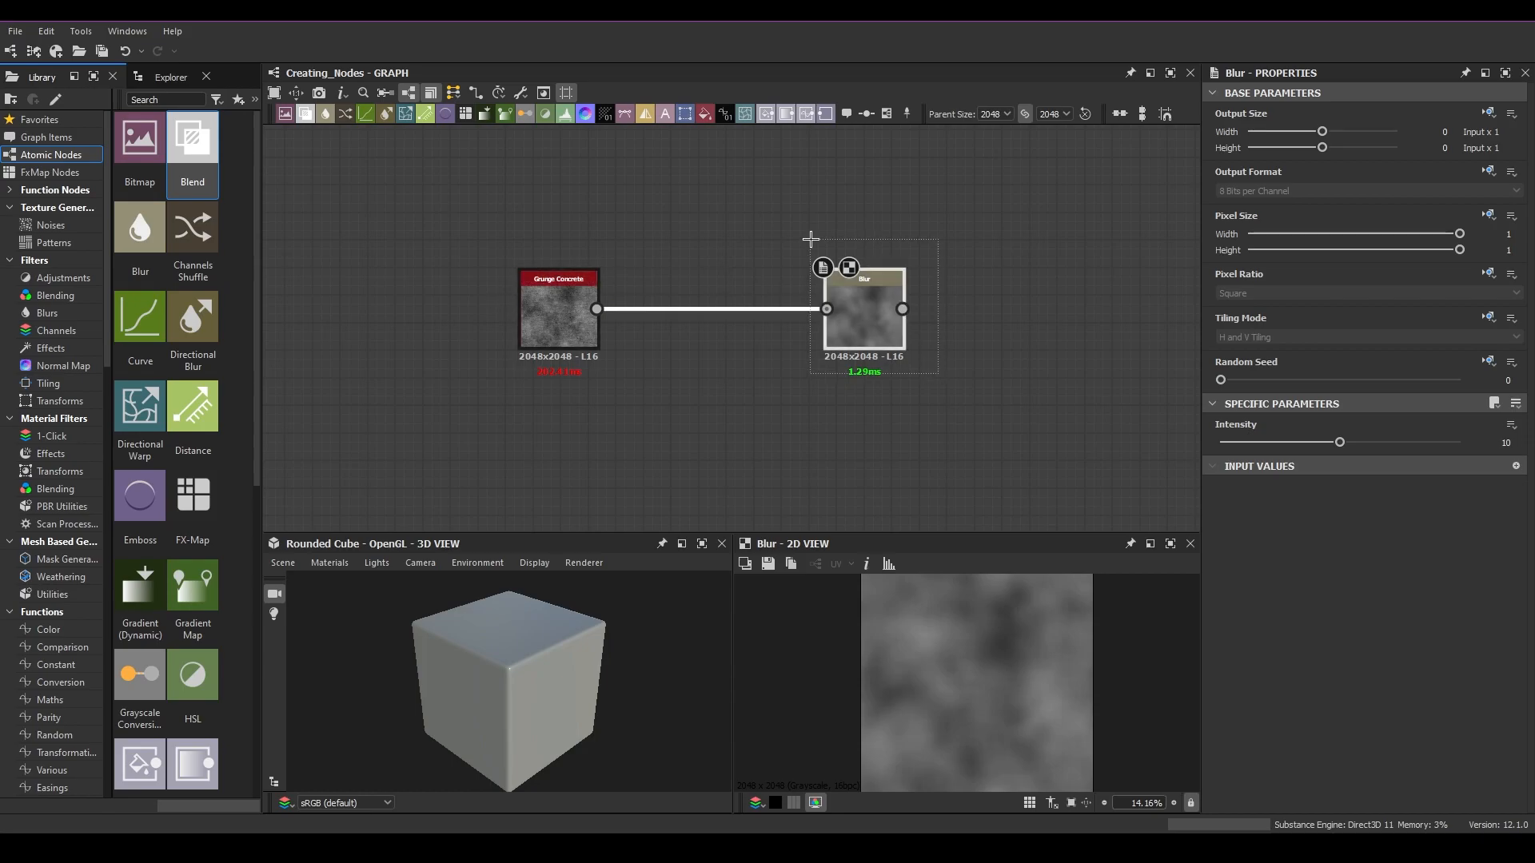
Step: Delete that Blur node and add a new connected Blur node from the graph toolbar, moving it right
key("Delete")
double_click(571, 298)
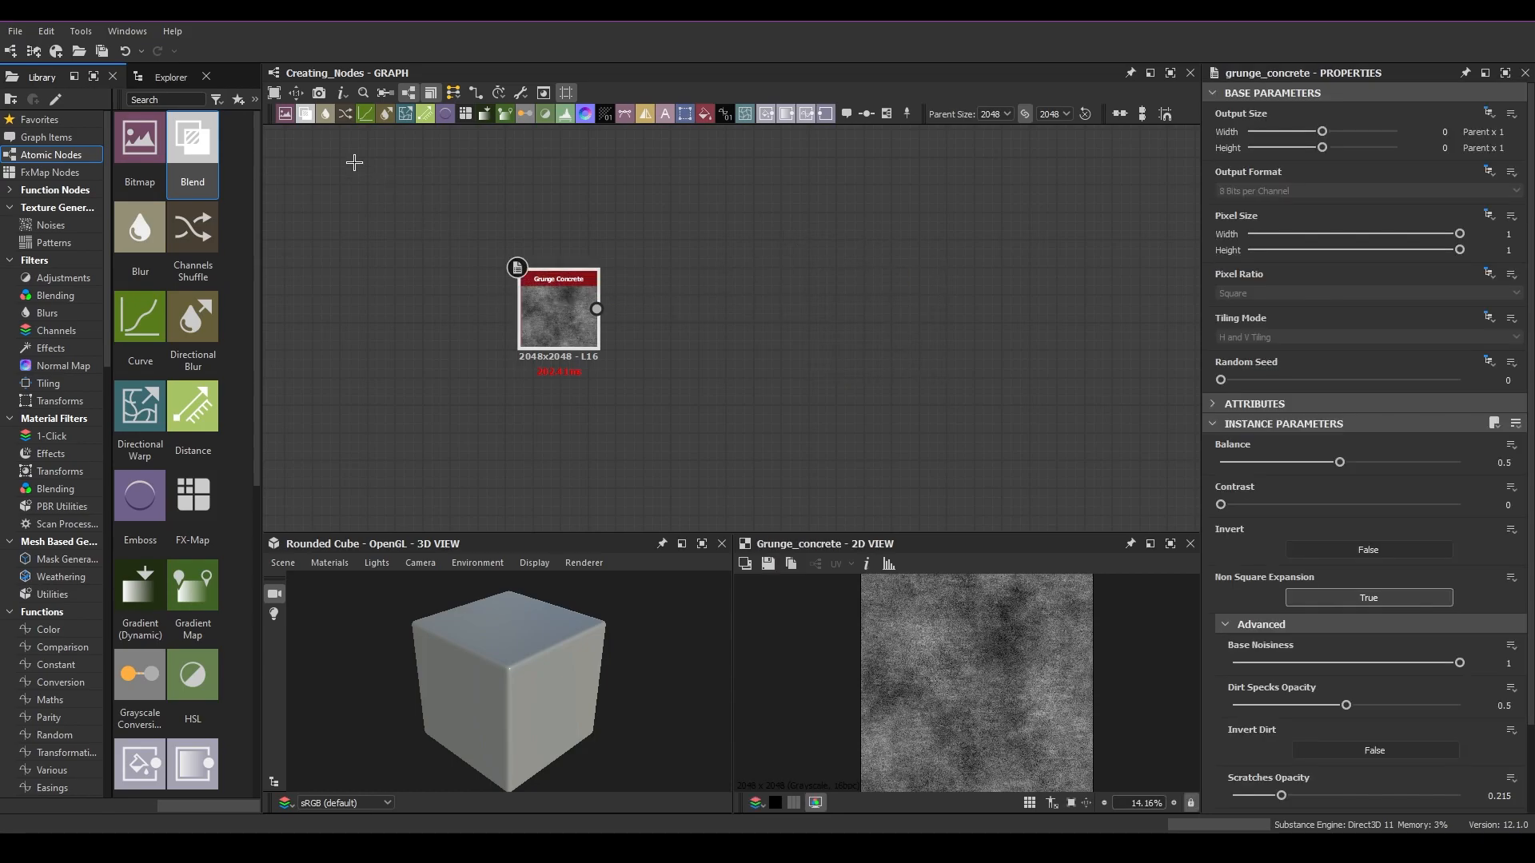
left_click(328, 113)
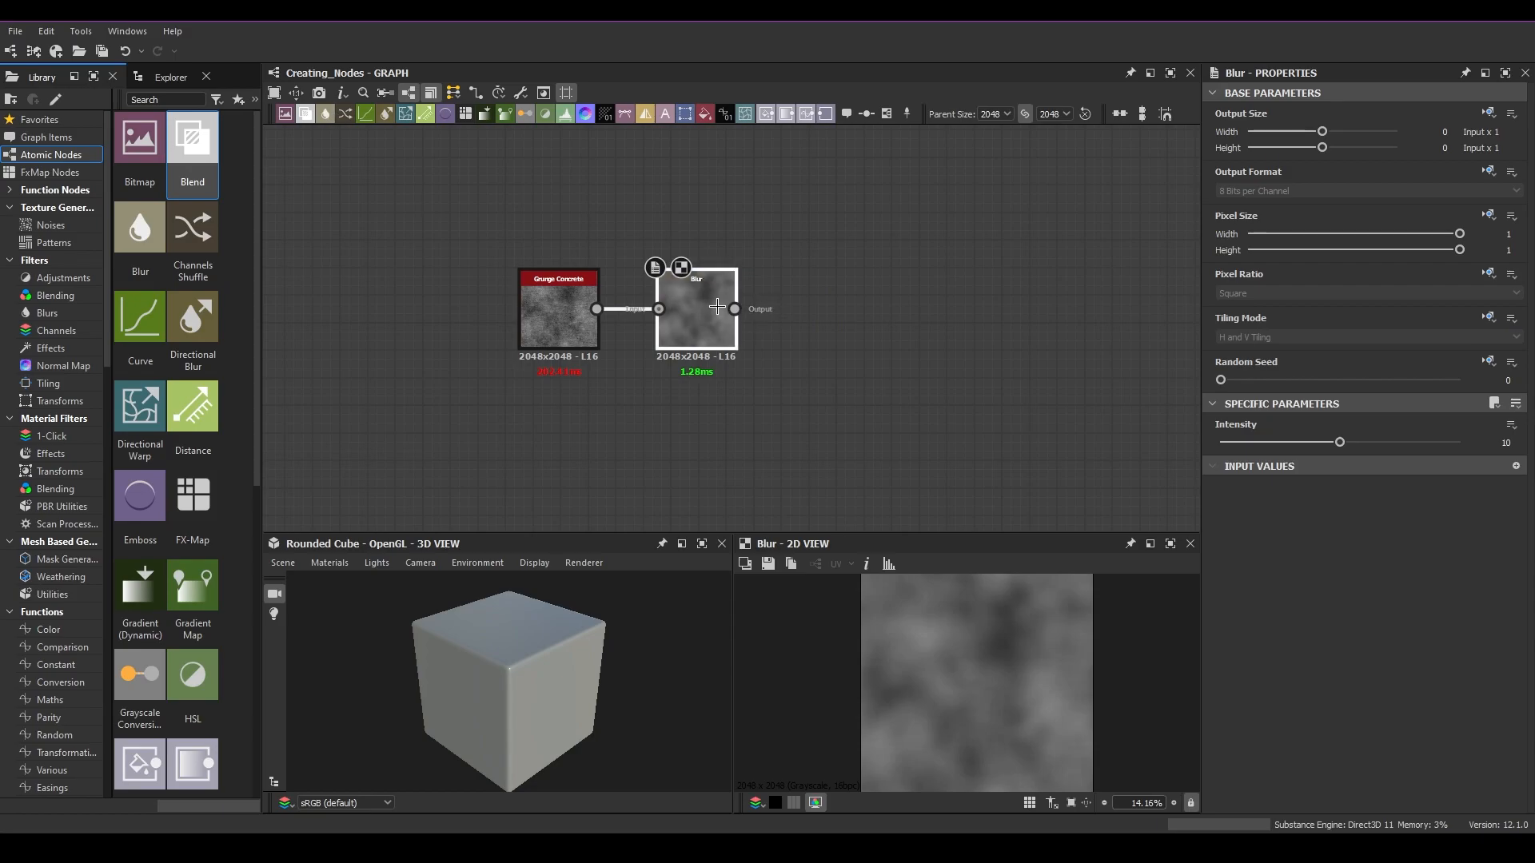
left_click_drag(685, 310, 903, 310)
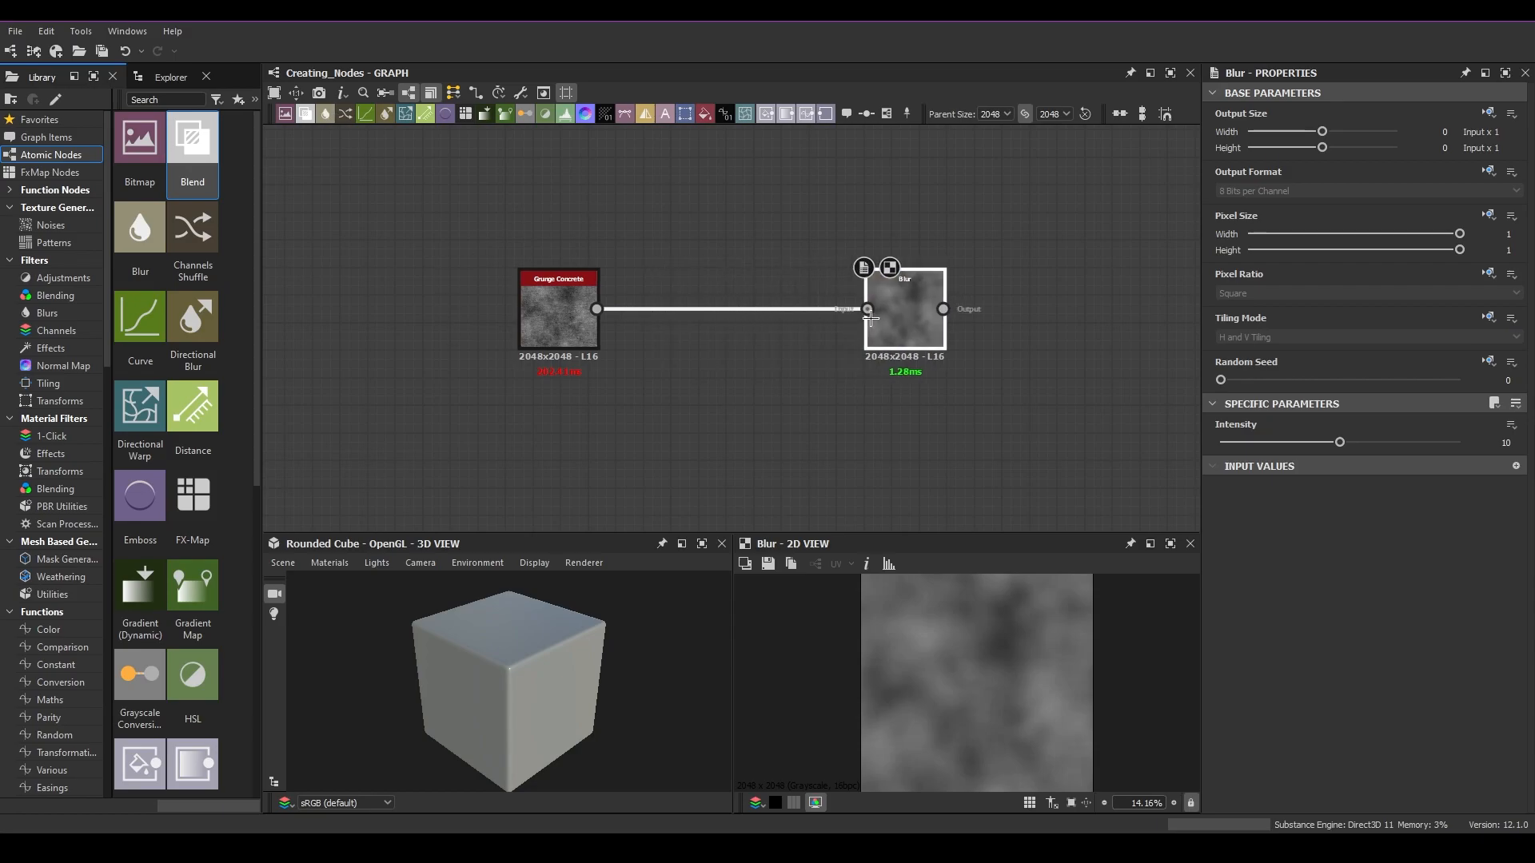
Step: Select and delete the Blur node connected to Grunge Concrete
left_click_drag(762, 283, 776, 380)
key("Delete")
left_click_drag(592, 307, 909, 325)
left_click_drag(957, 410, 860, 215)
key("Delete")
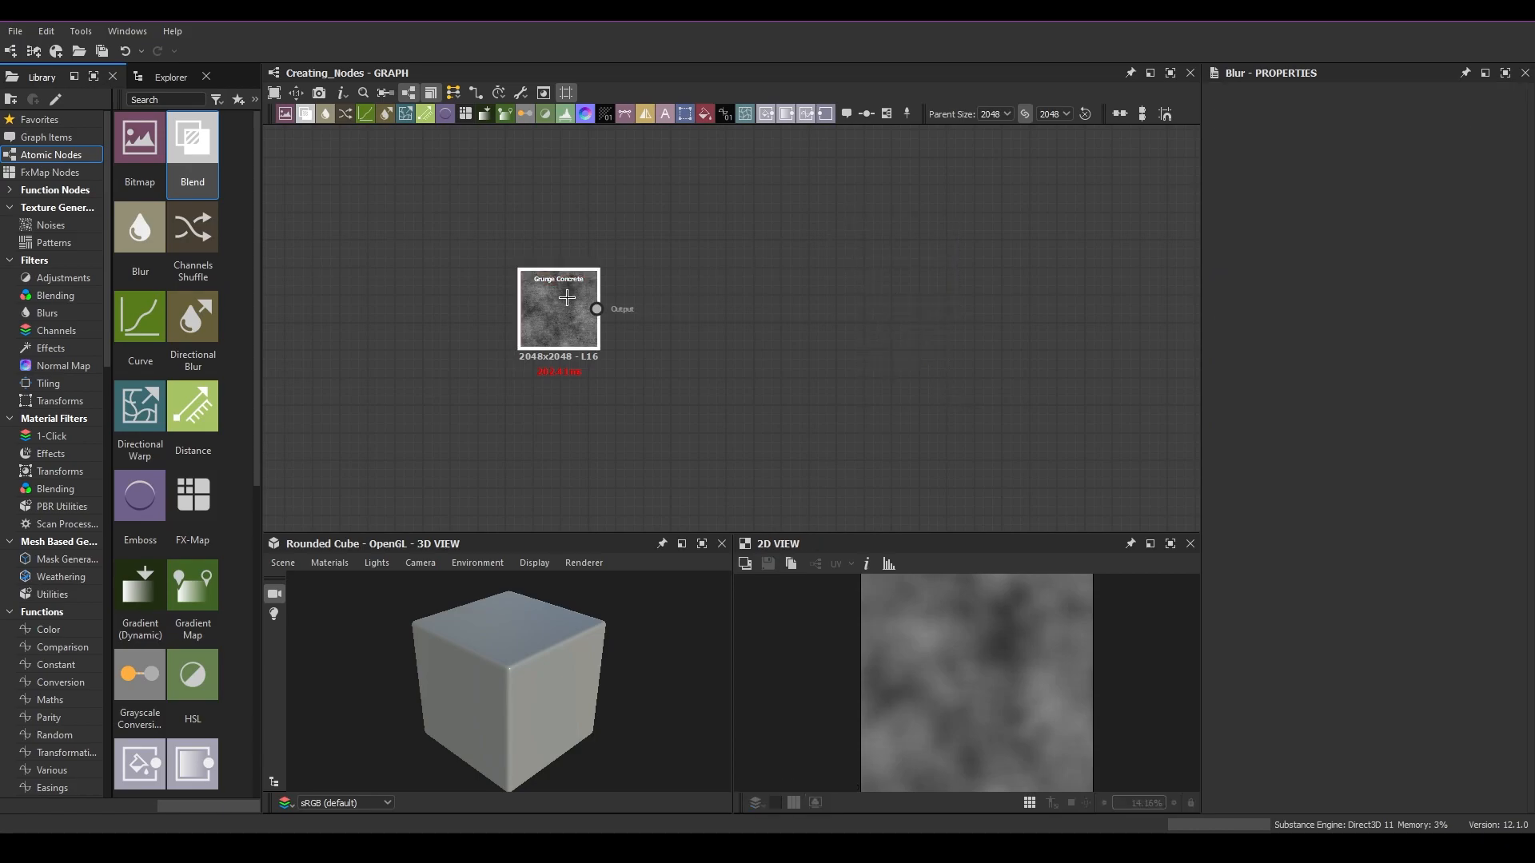
Step: Add a connected Blur node after Grunge Concrete from the graph toolbar and delete it again
double_click(559, 316)
left_click(324, 112)
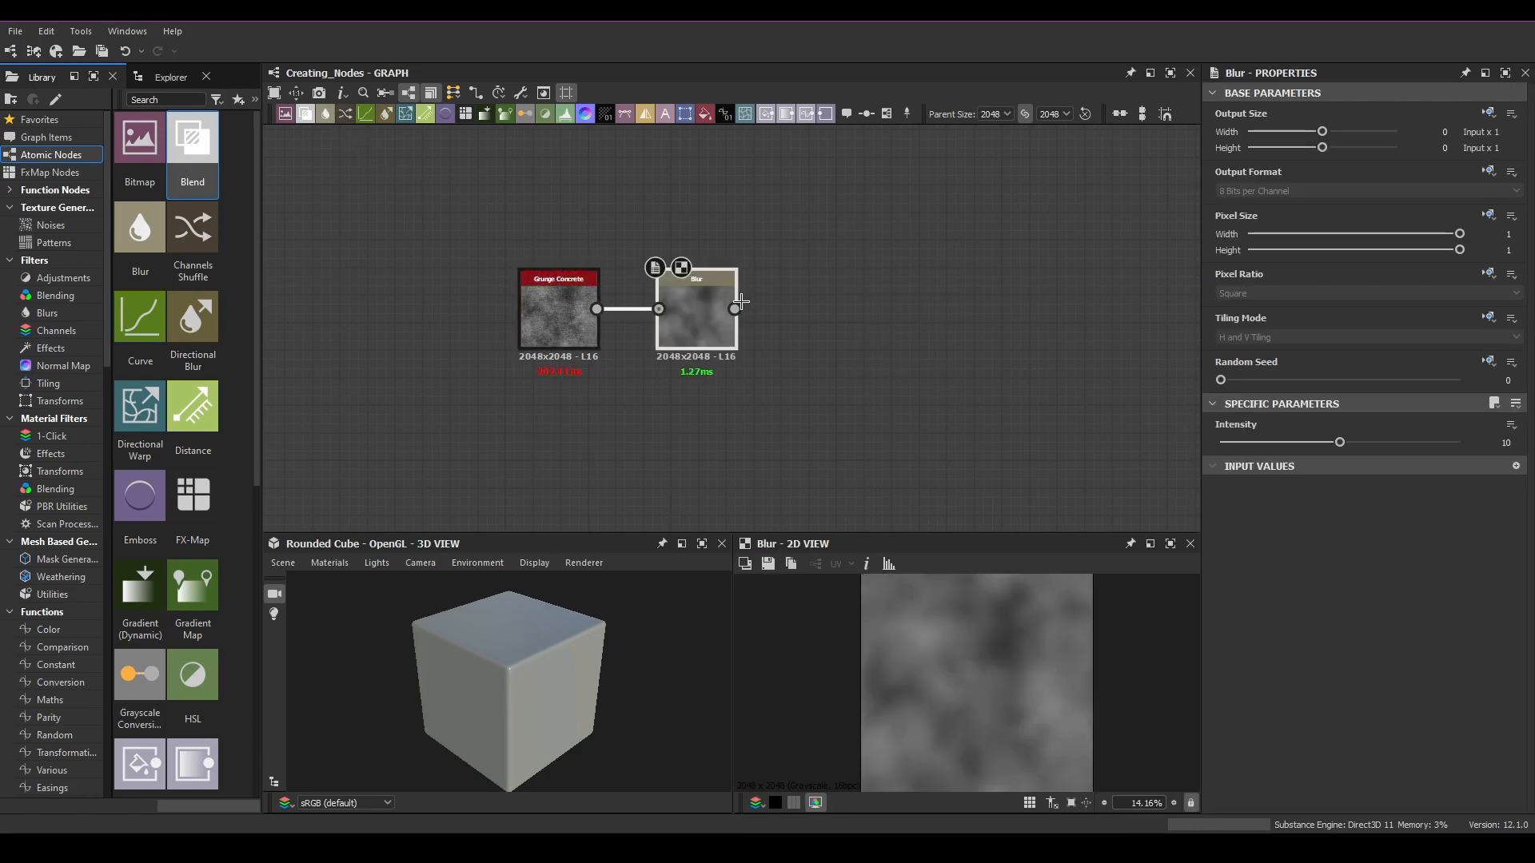
left_click(563, 310)
left_click_drag(1031, 400, 395, 222)
left_click_drag(984, 423, 436, 243)
left_click_drag(1027, 434, 421, 233)
left_click_drag(1006, 436, 419, 238)
left_click(874, 327)
key("Delete")
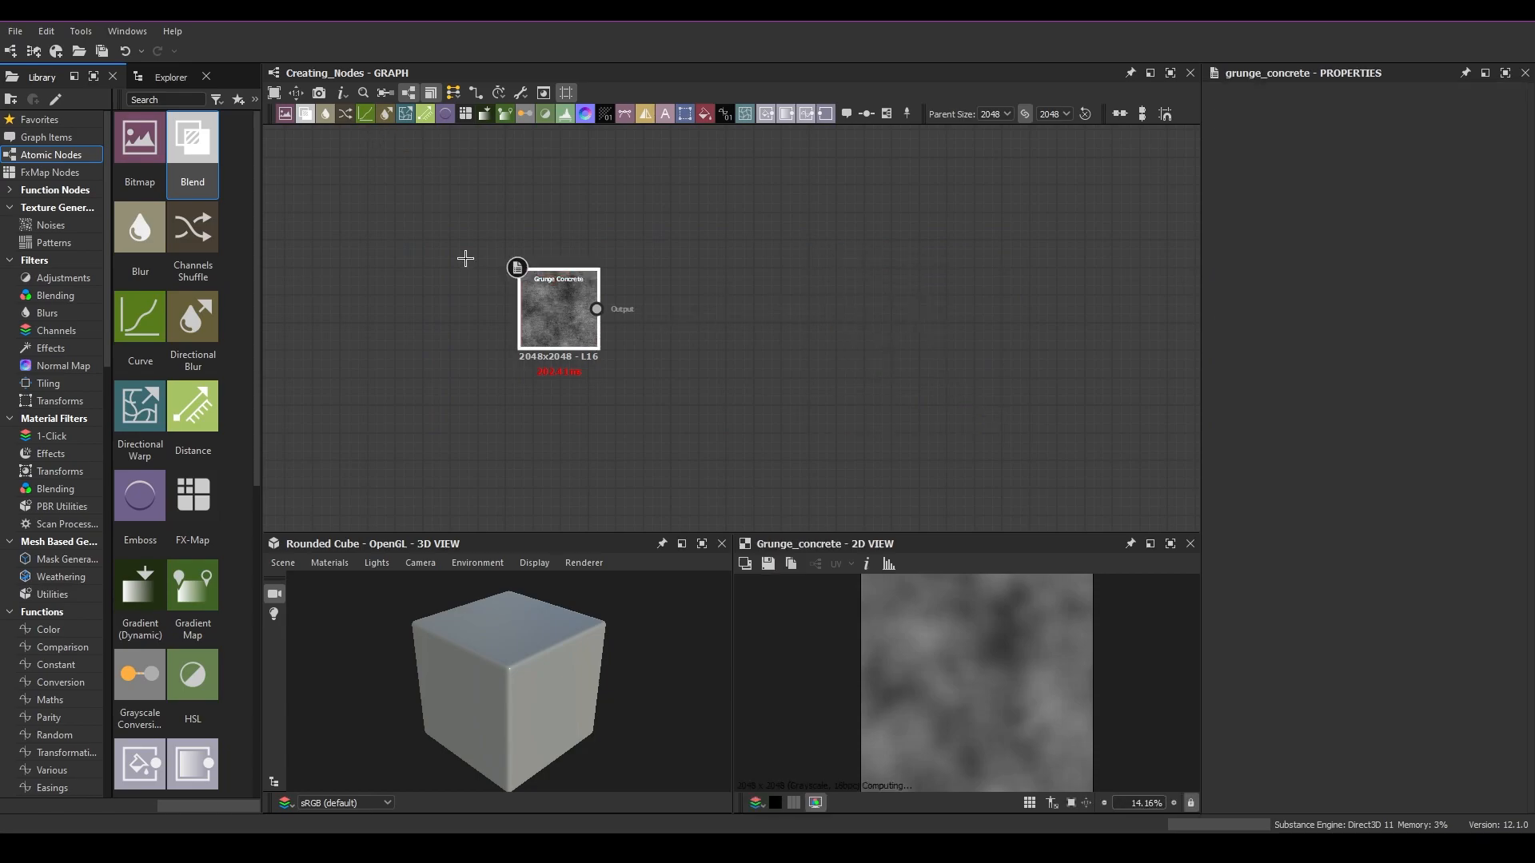
Step: Add another node from the graph toolbar after Grunge Concrete and delete it
left_click(544, 295)
left_click(365, 113)
left_click_drag(693, 249, 692, 249)
key("Delete")
Step: Add a Directional Blur node after Grunge Concrete from the graph toolbar and delete it
left_click(551, 300)
left_click(384, 114)
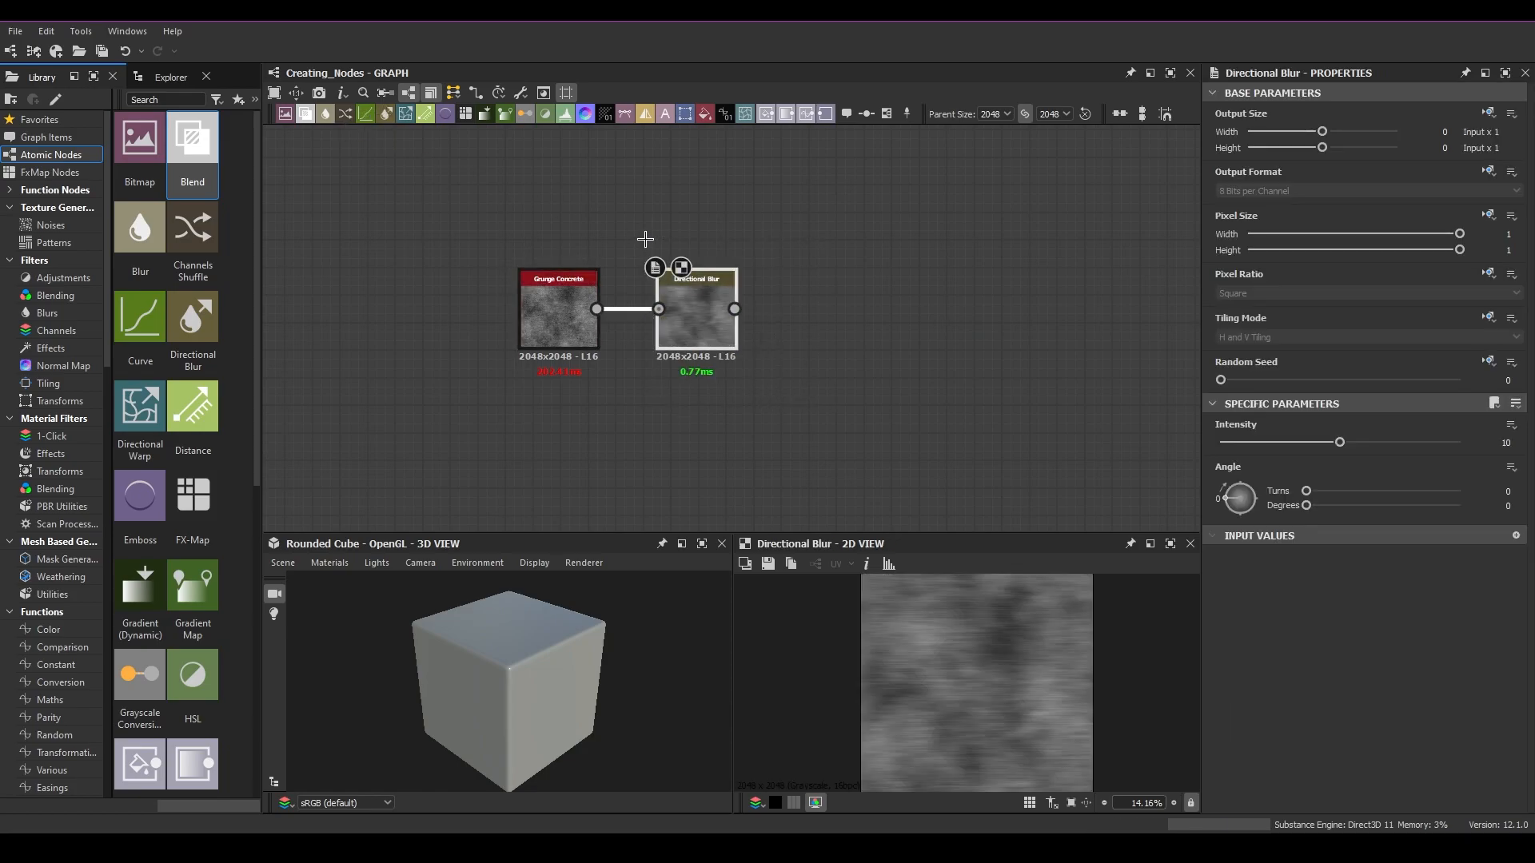
key("Delete")
Step: Add a Blur node after Grunge Concrete from the graph toolbar and move it to the right
left_click(552, 304)
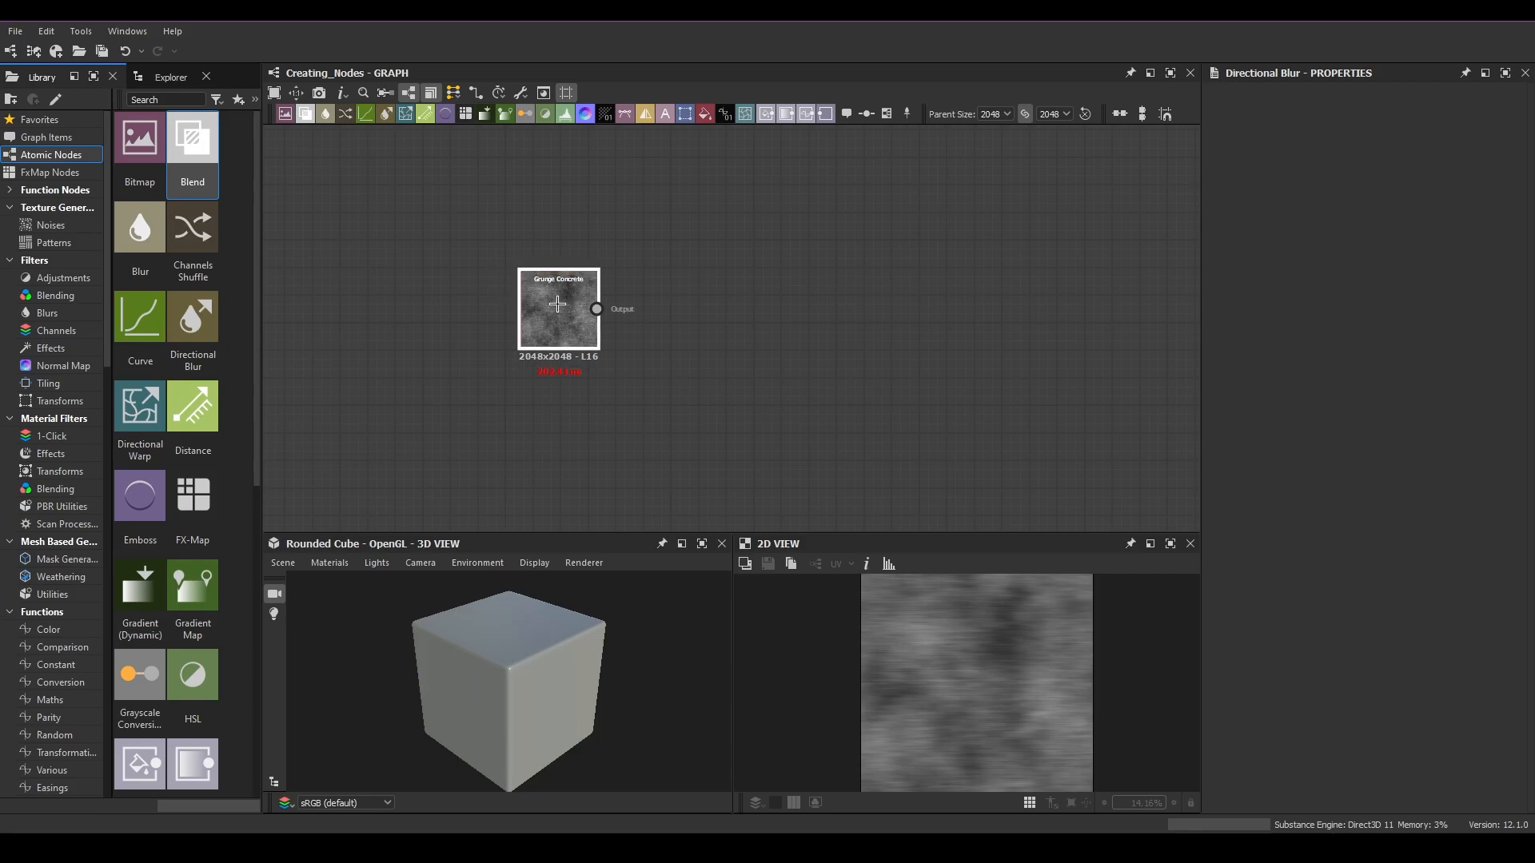
left_click(325, 113)
left_click_drag(700, 322, 938, 324)
Step: Insert a second Blur node between Grunge Concrete and the existing Blur node from the toolbar
left_click(564, 319)
left_click(929, 339)
left_click(566, 312)
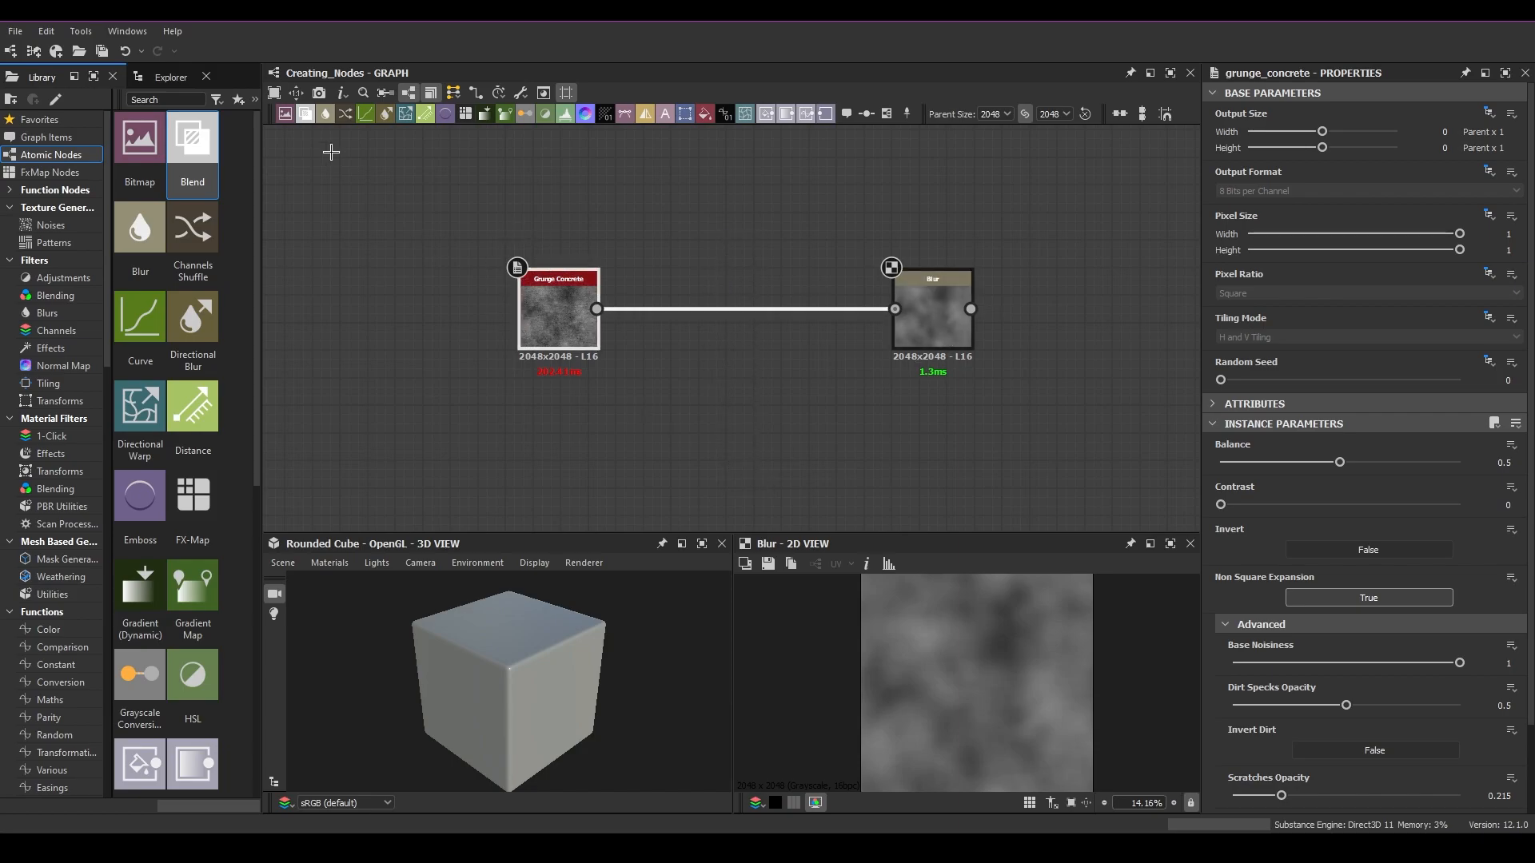
left_click(327, 114)
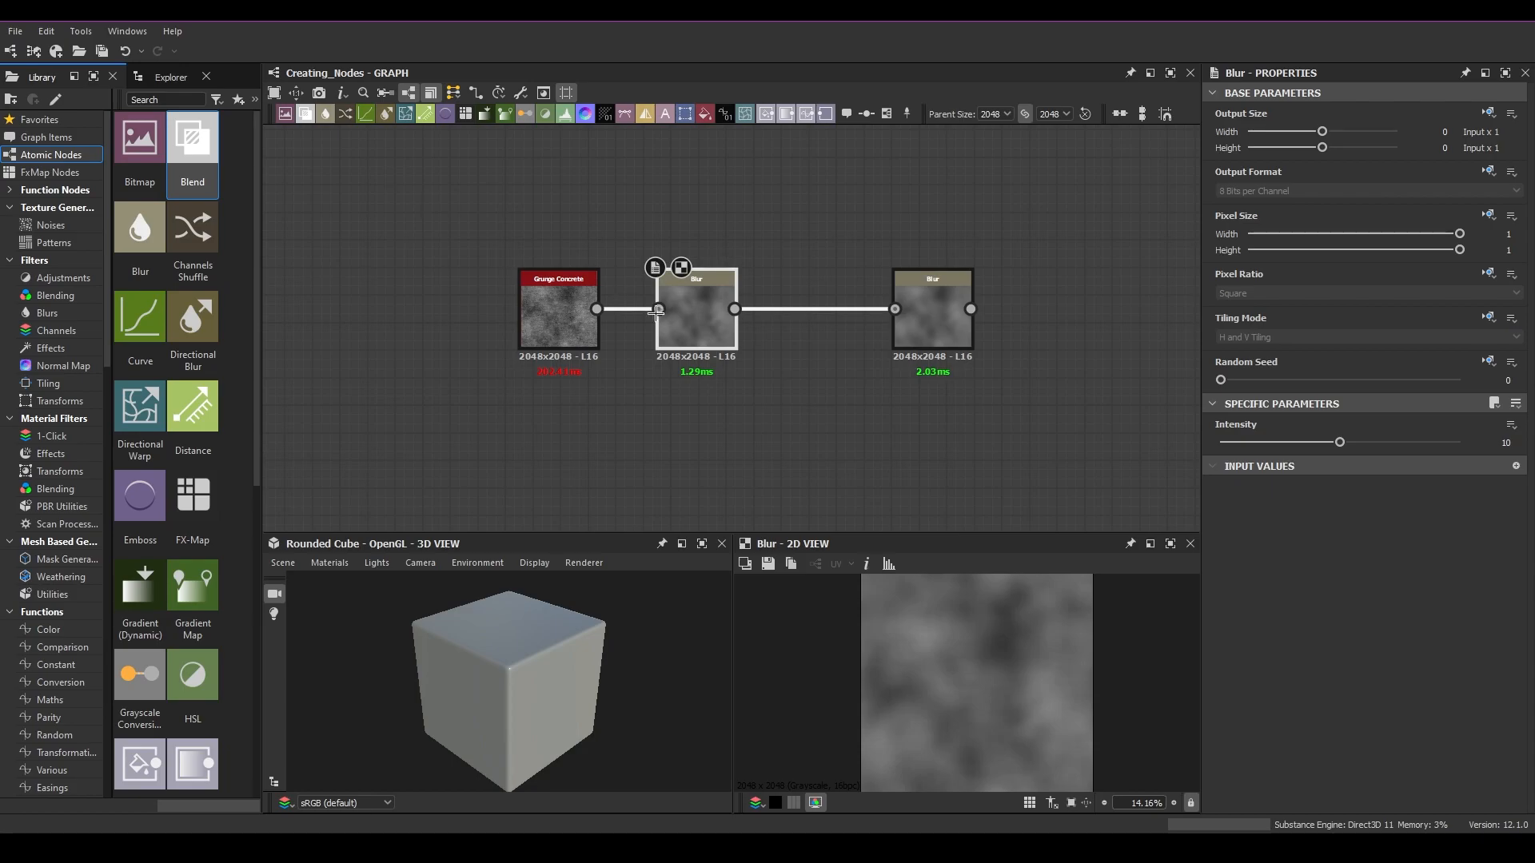
left_click_drag(708, 316, 760, 324)
Step: Select and delete the middle Blur node between Grunge Concrete and Blur
left_click_drag(791, 397, 731, 292)
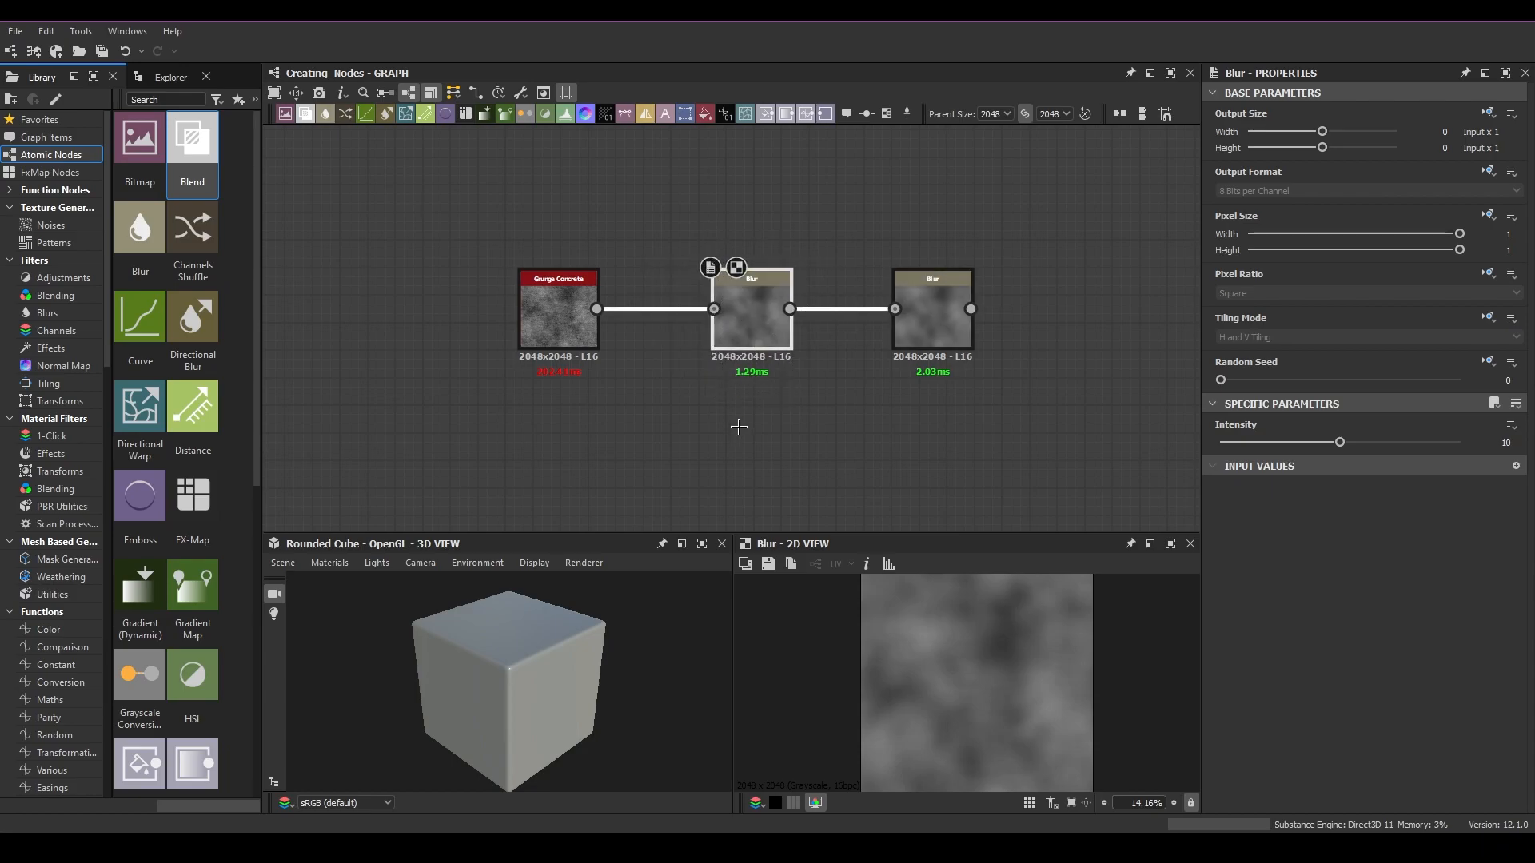
key("Delete")
left_click_drag(733, 216, 726, 441)
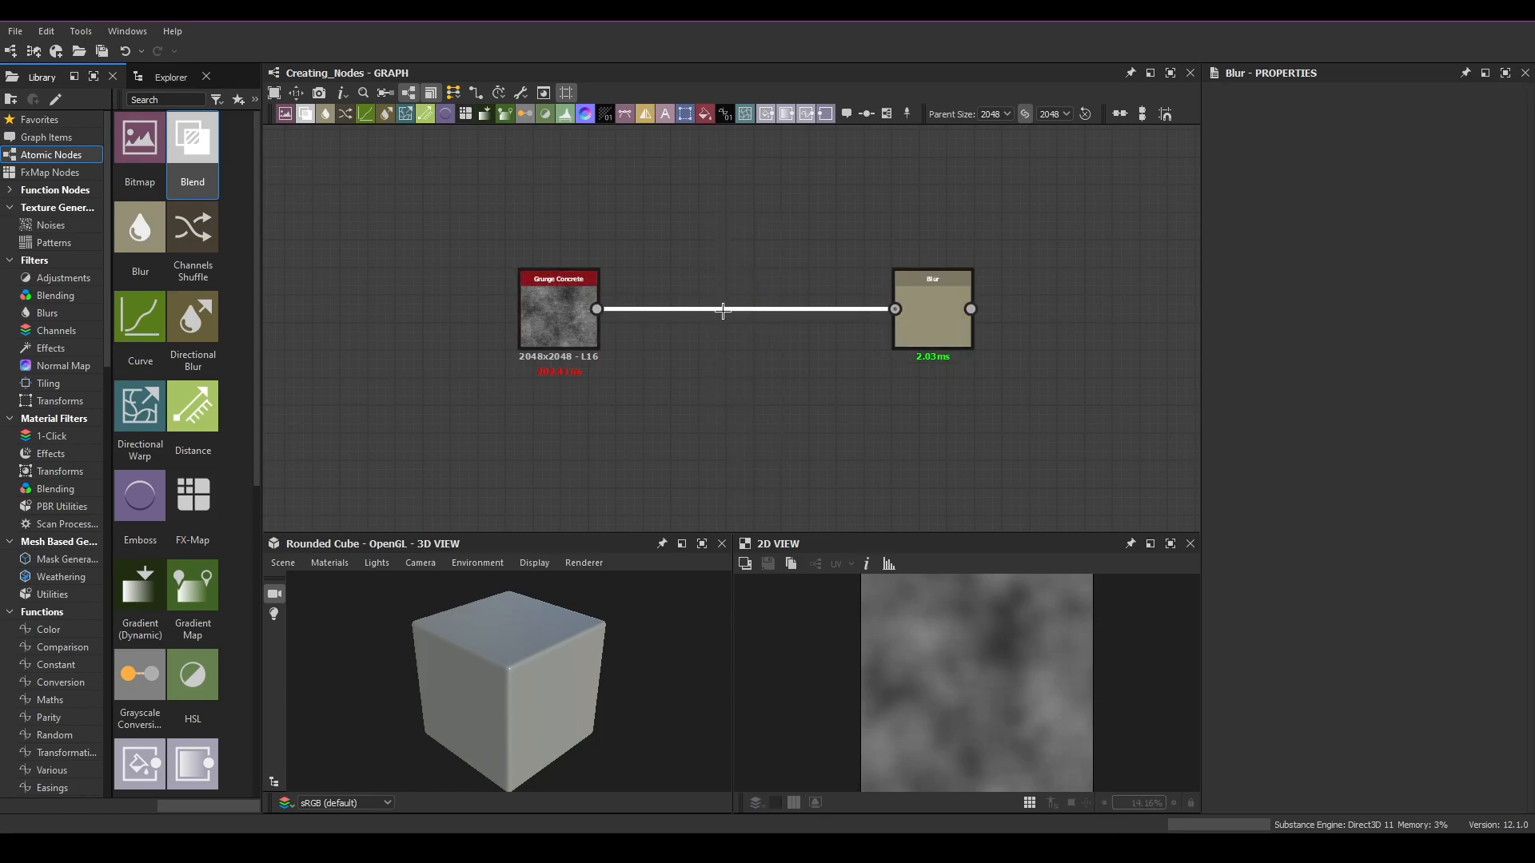
Step: Insert a Channels Shuffle node on the Grunge Concrete link and move Grunge Concrete to the left
left_click(344, 113)
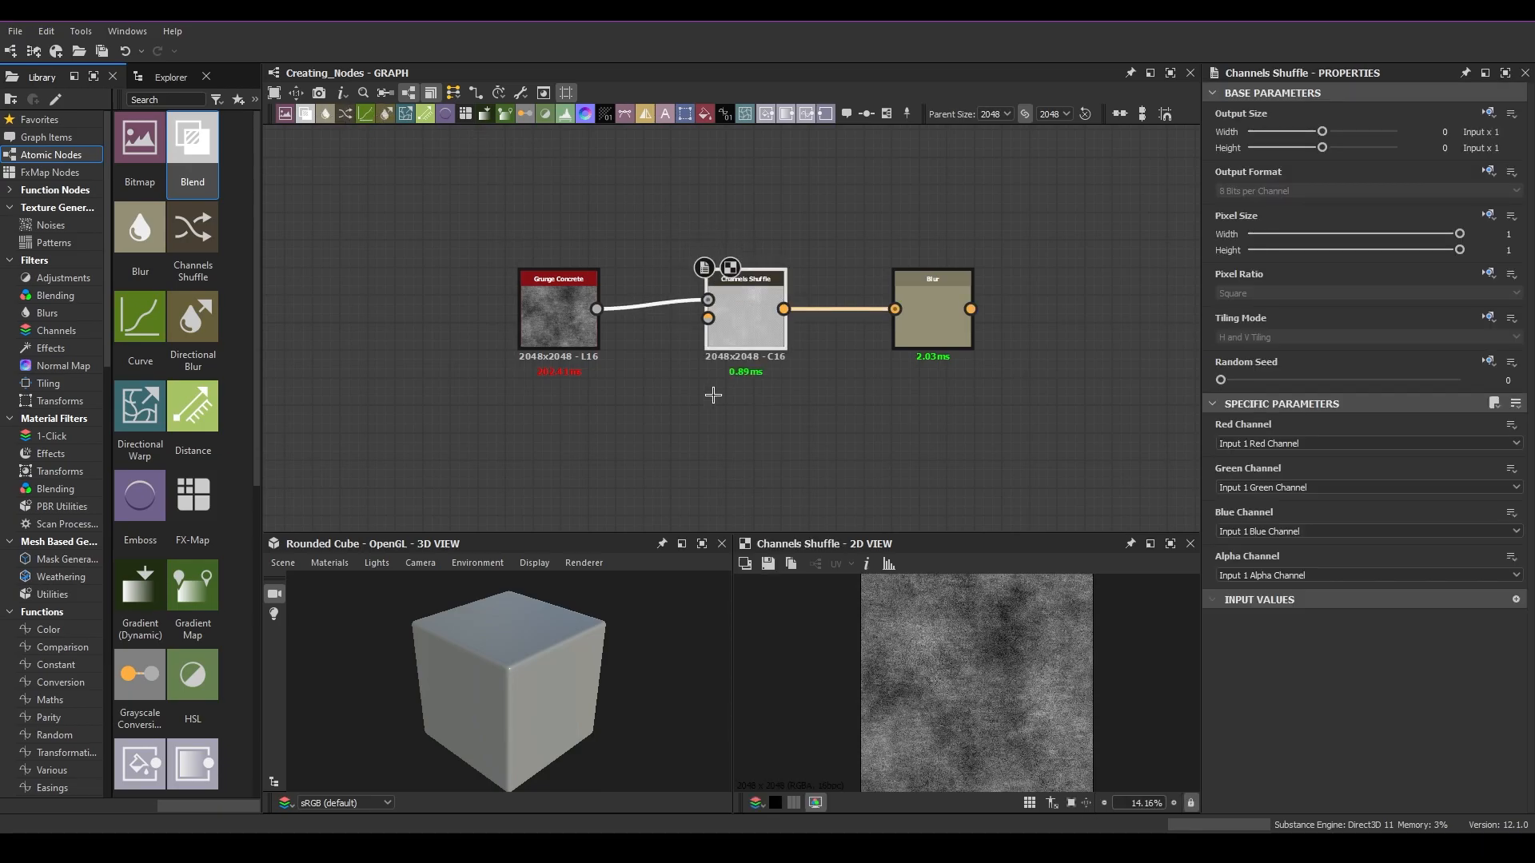
left_click_drag(559, 302, 464, 302)
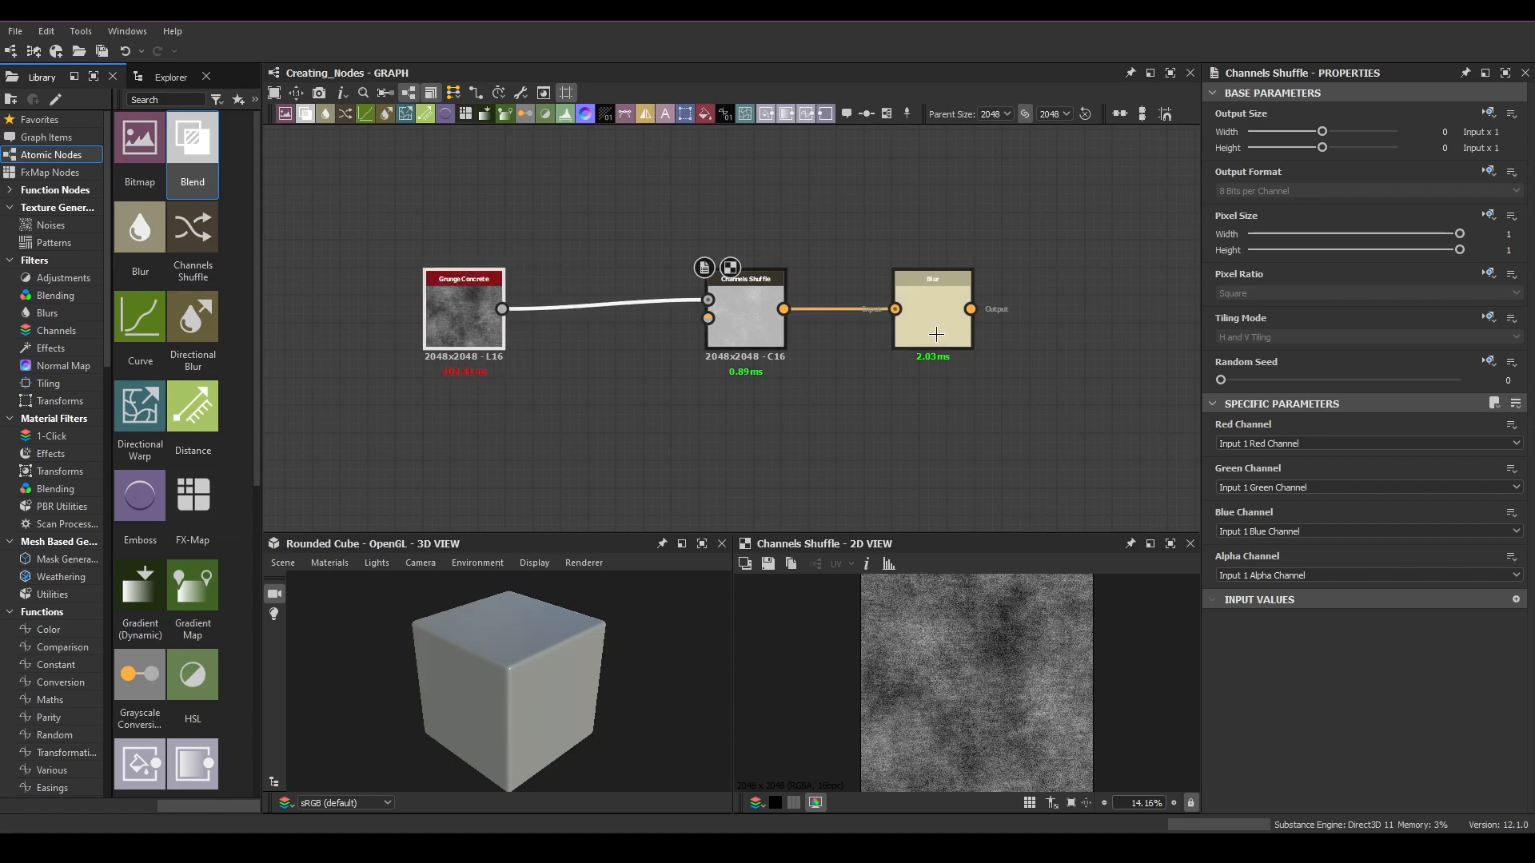
Step: Delete the Channels Shuffle node and reconnect the Grunge Concrete output to the Blur input
left_click(731, 317)
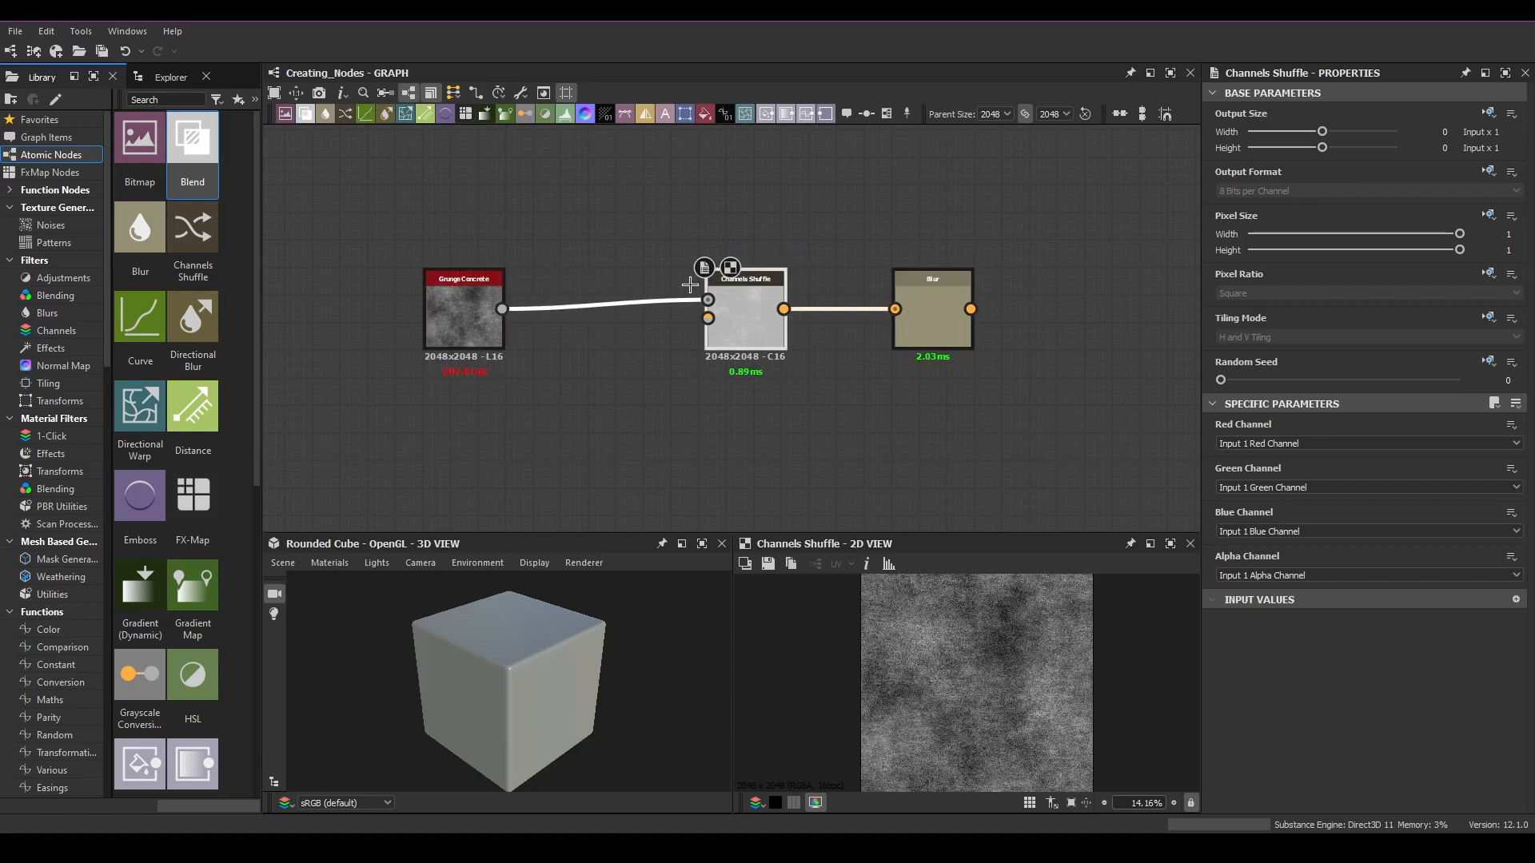
key("Delete")
left_click_drag(501, 309, 895, 309)
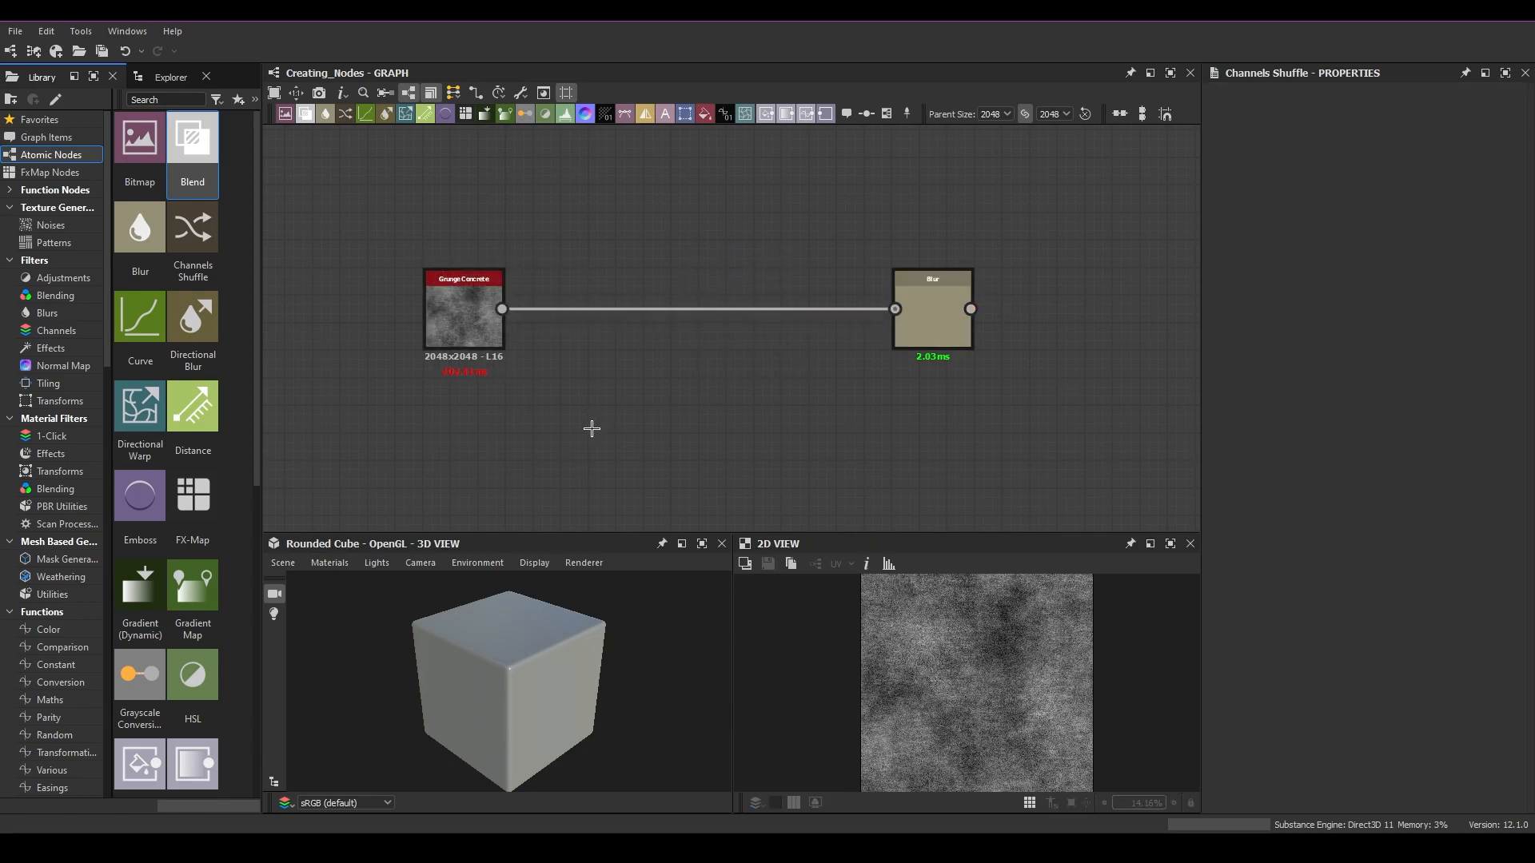
Step: Add an HSL node from the node search menu and wire it between Grunge Concrete and Blur
key("space")
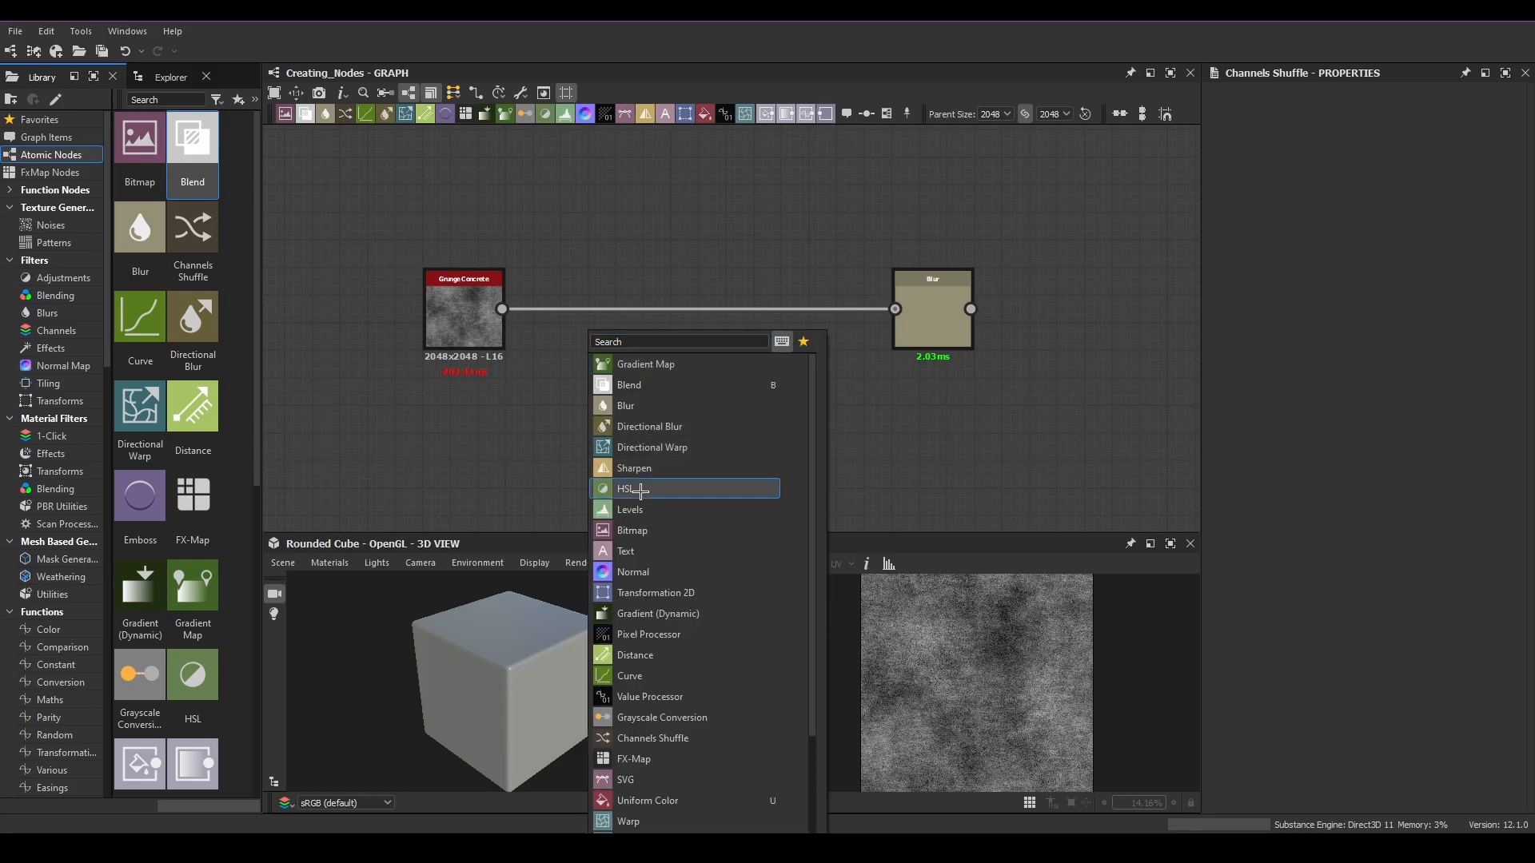
left_click(640, 491)
left_click_drag(574, 420, 727, 376)
left_click_drag(503, 309, 688, 364)
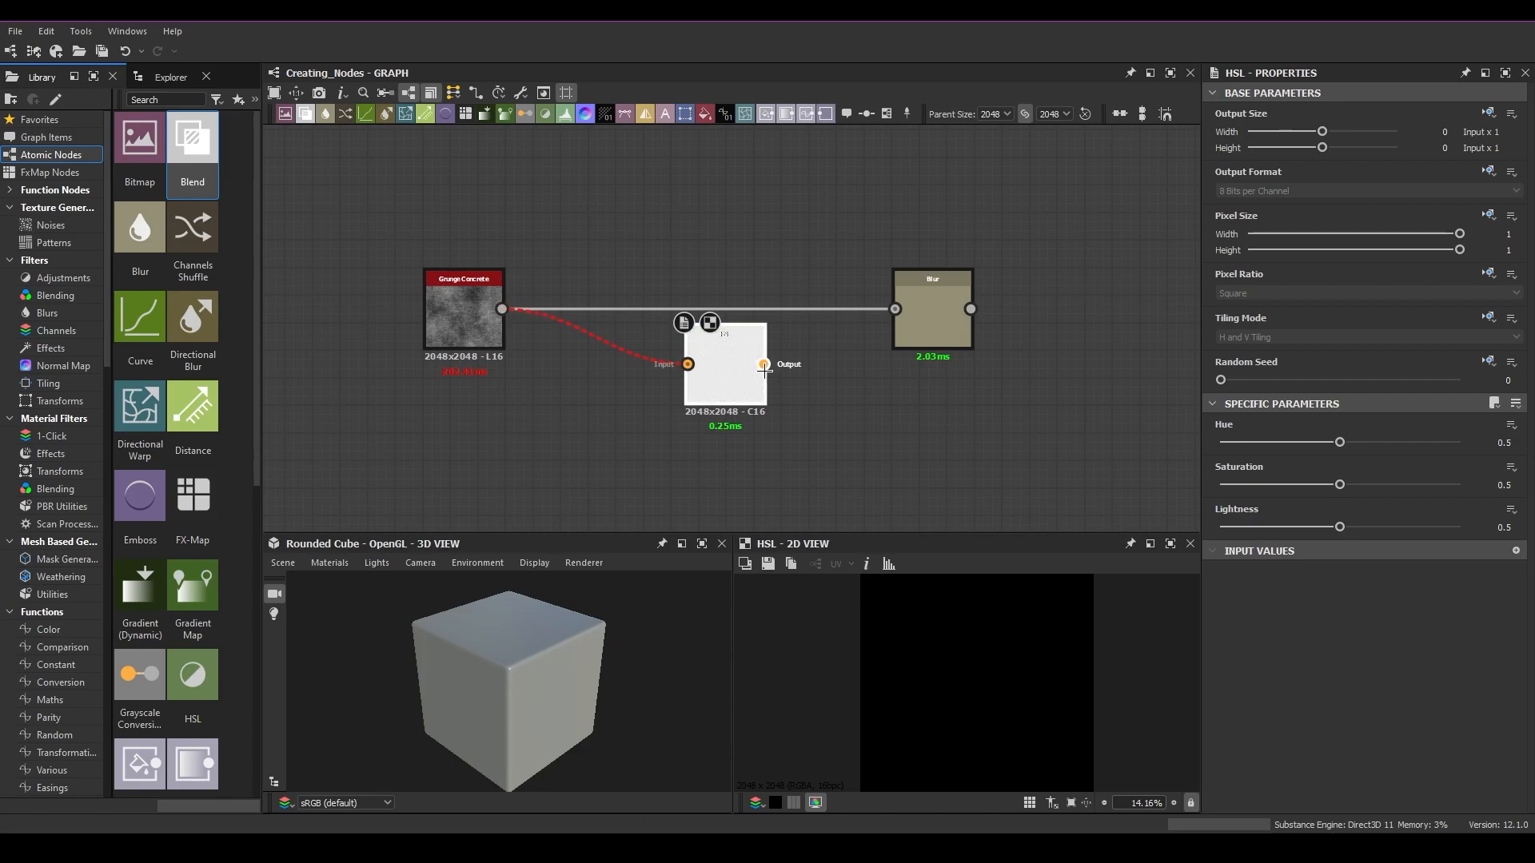
left_click_drag(905, 312, 897, 309)
left_click_drag(723, 369, 709, 315)
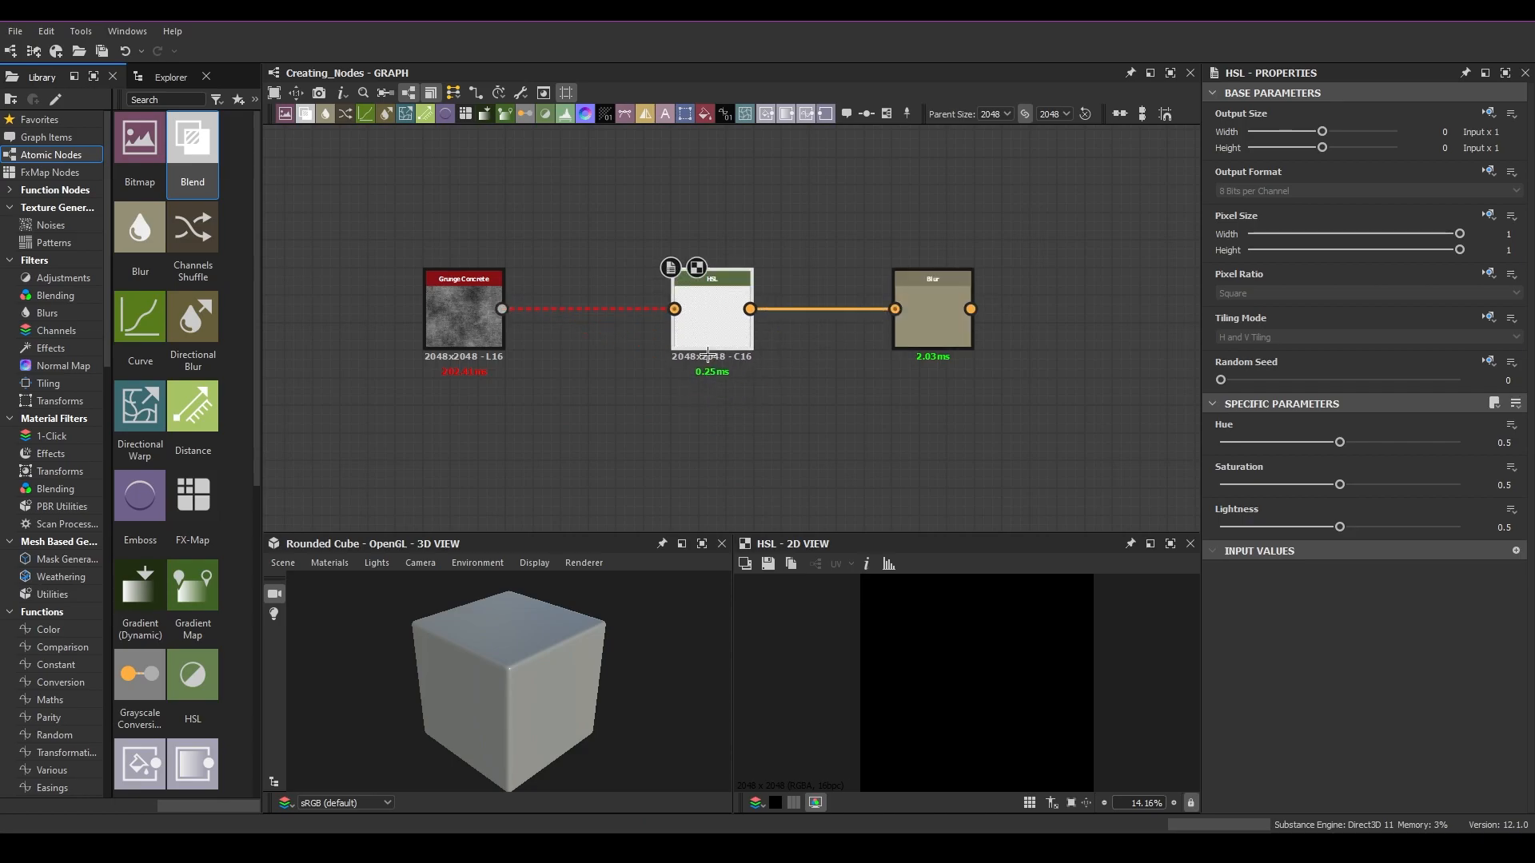
Step: Delete the HSL node and reconnect Grunge Concrete to the Blur node
key("Delete")
left_click_drag(501, 309, 837, 304)
Step: Add another Blur node after the existing Blur from the graph toolbar and delete it
double_click(471, 310)
left_click(829, 314)
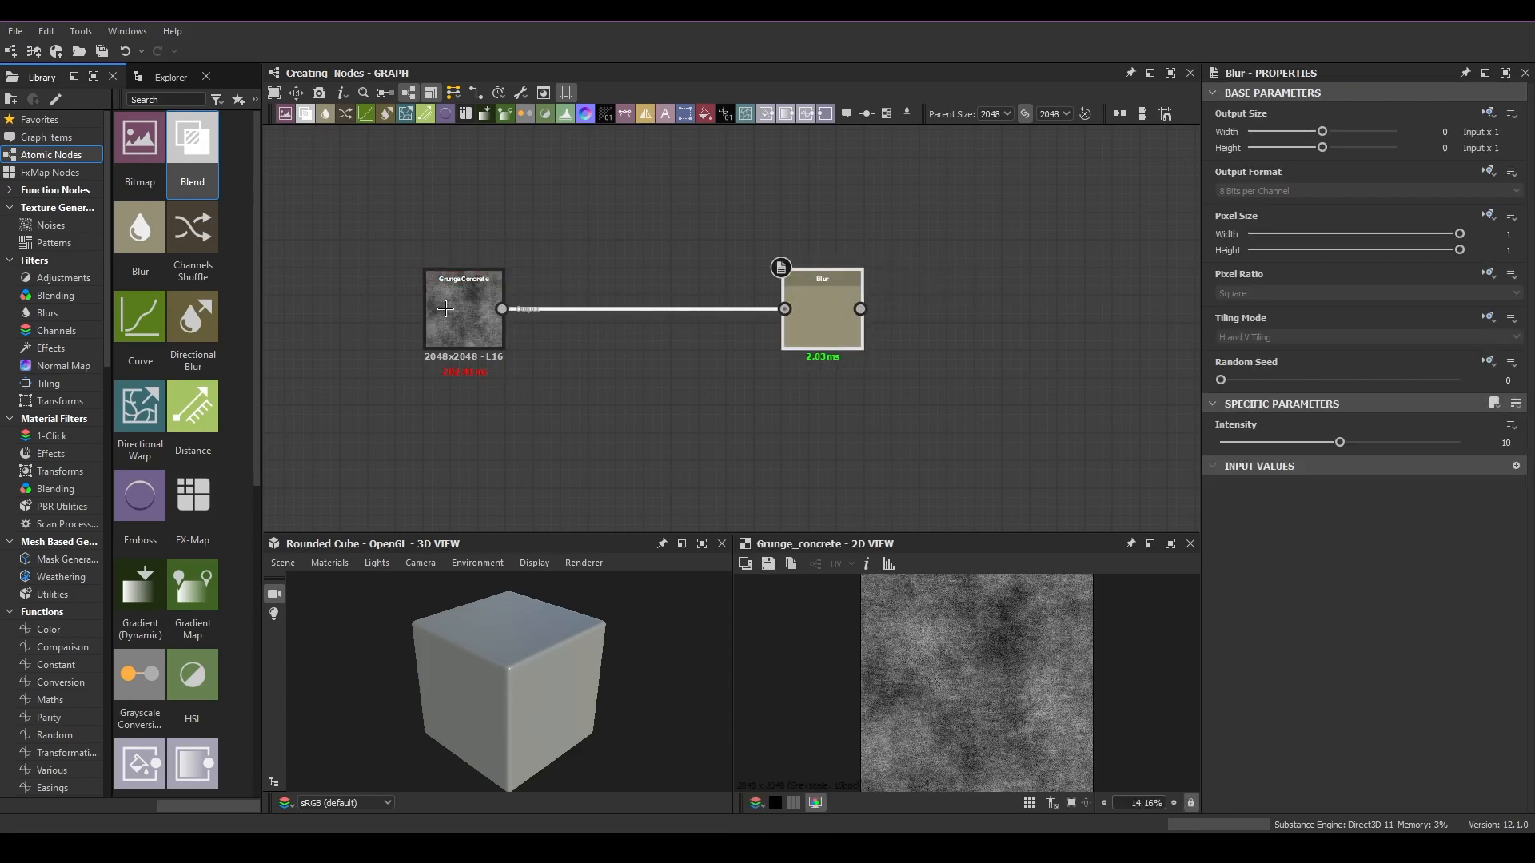
double_click(813, 296)
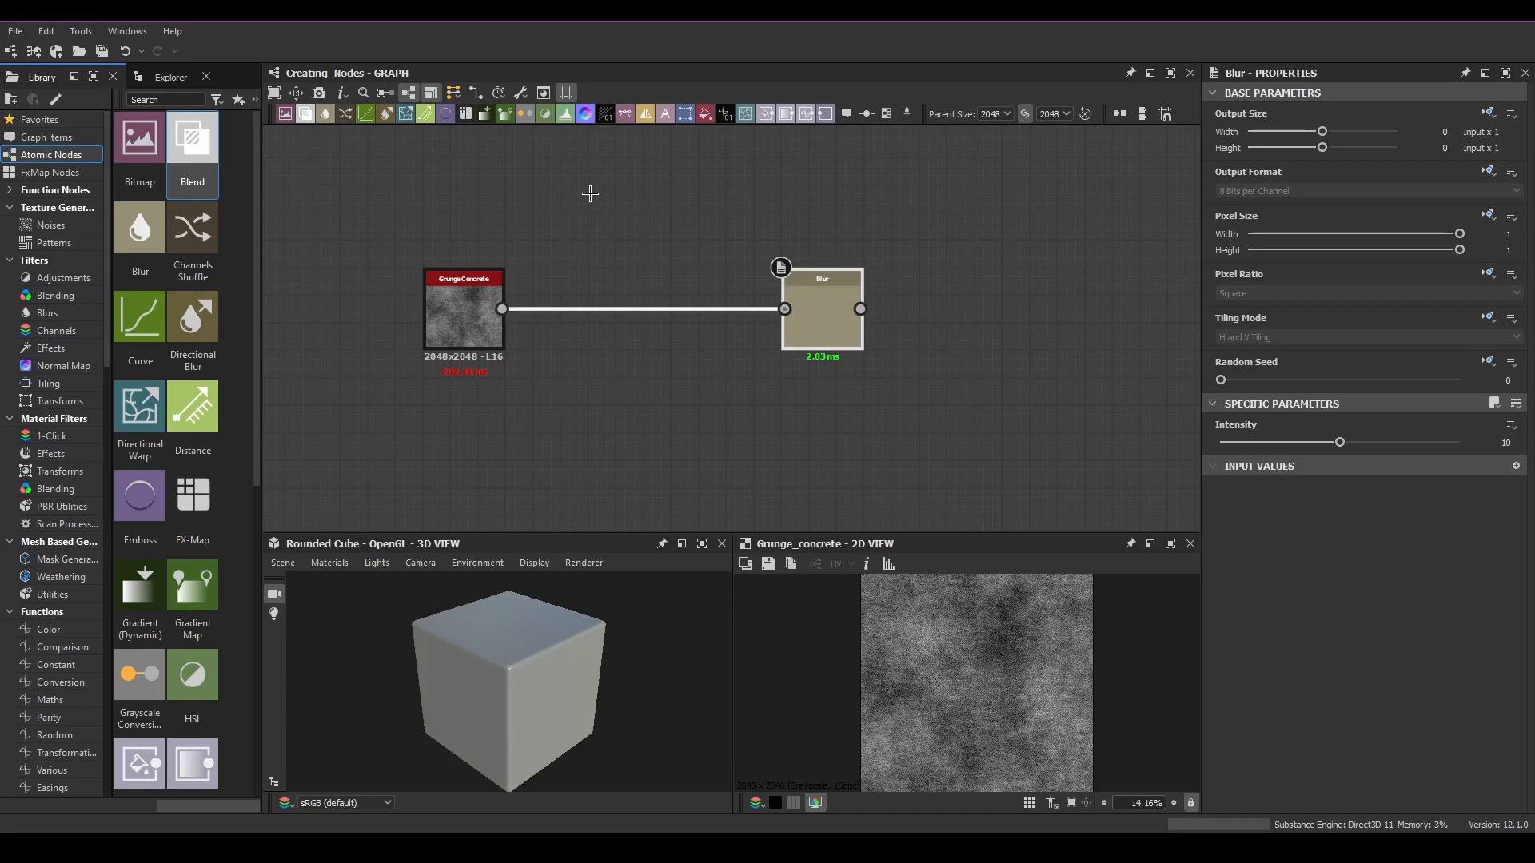
left_click(325, 114)
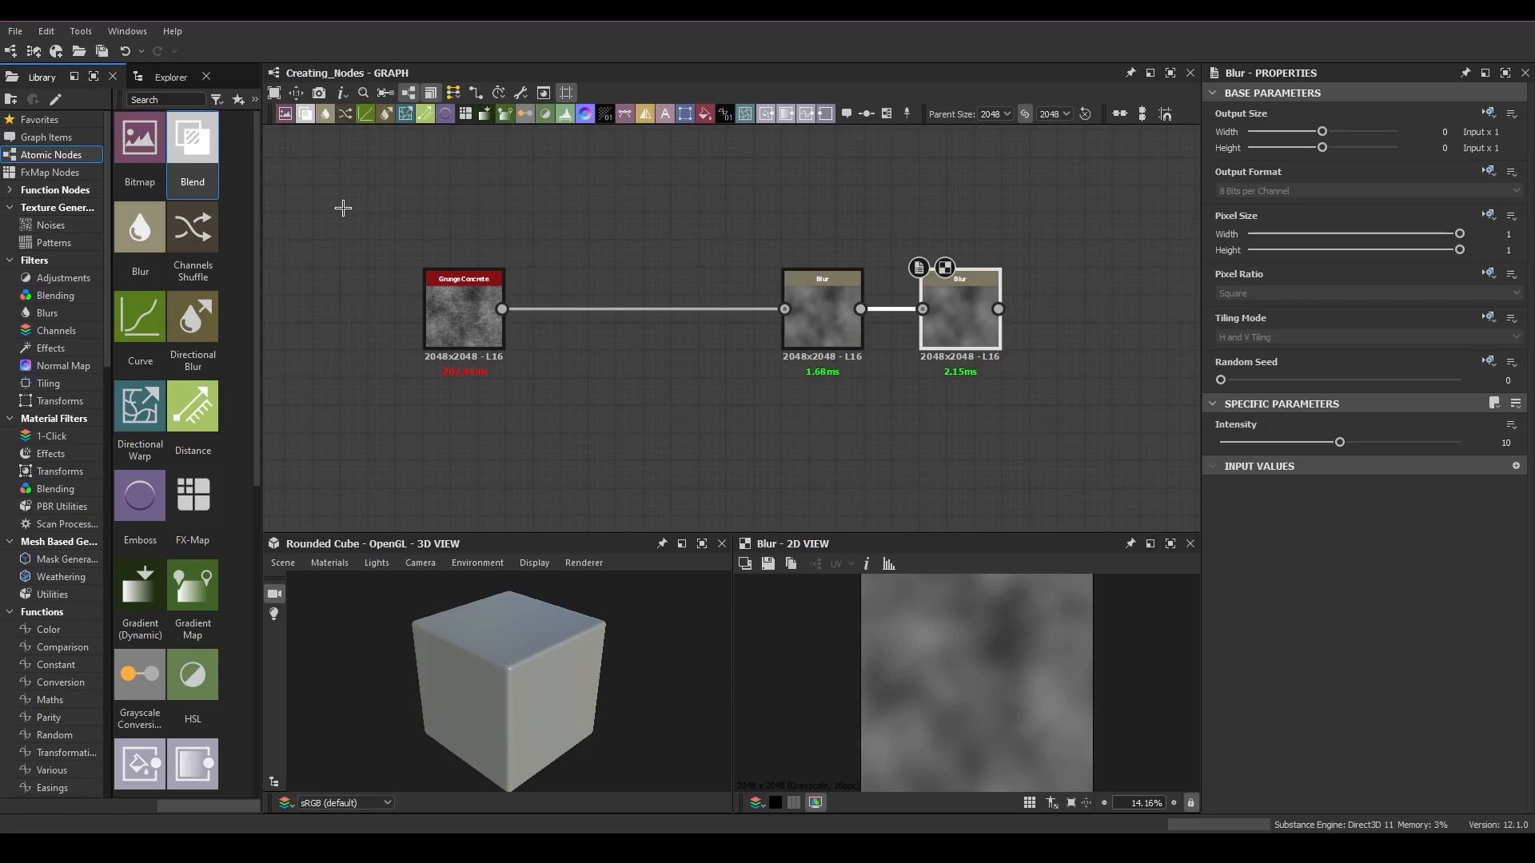
left_click_drag(1015, 392, 907, 212)
key("Delete")
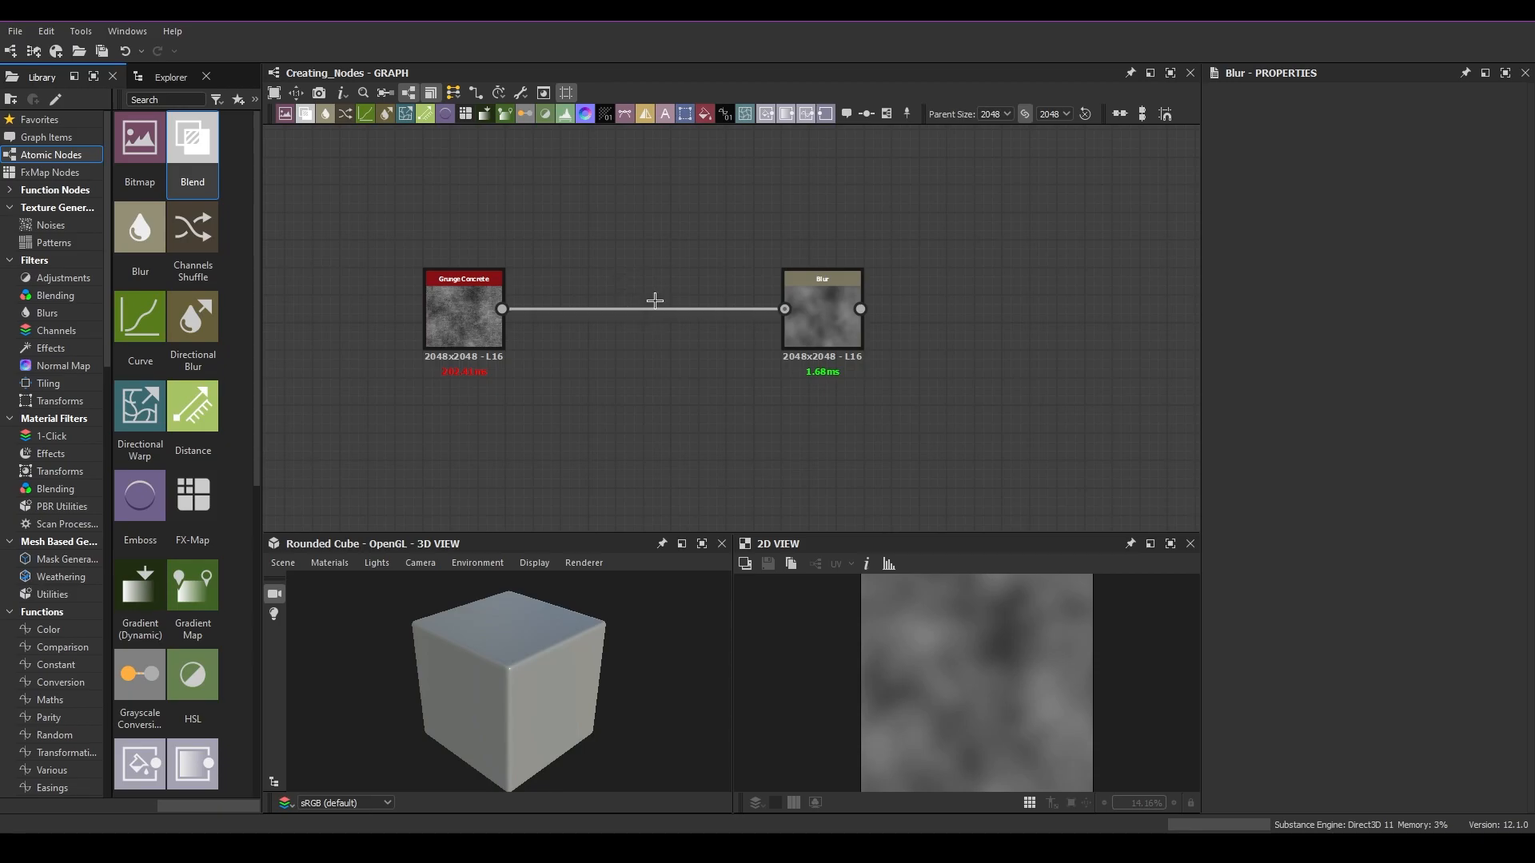
Step: Insert a Channels Shuffle node after Grunge Concrete from the graph toolbar and rearrange the nodes
left_click(474, 317)
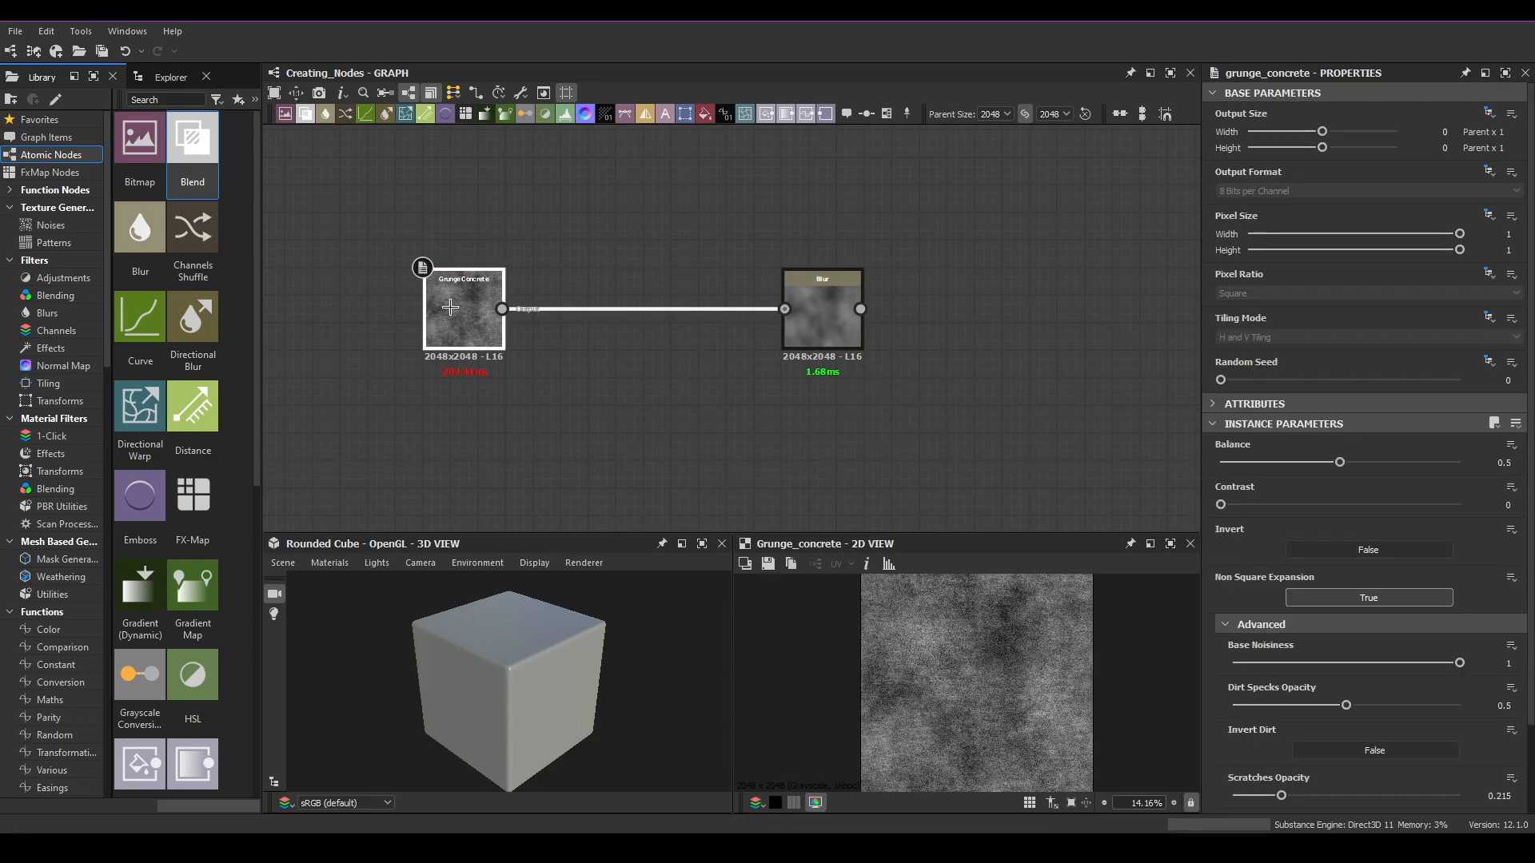
left_click(343, 113)
left_click_drag(610, 330, 665, 327)
left_click_drag(822, 315, 1001, 315)
mouse_move(474, 311)
left_mouse_down()
mouse_move(428, 311)
mouse_move(508, 310)
mouse_move(474, 299)
left_mouse_up()
left_click_drag(1009, 308, 954, 307)
left_click_drag(470, 301, 470, 314)
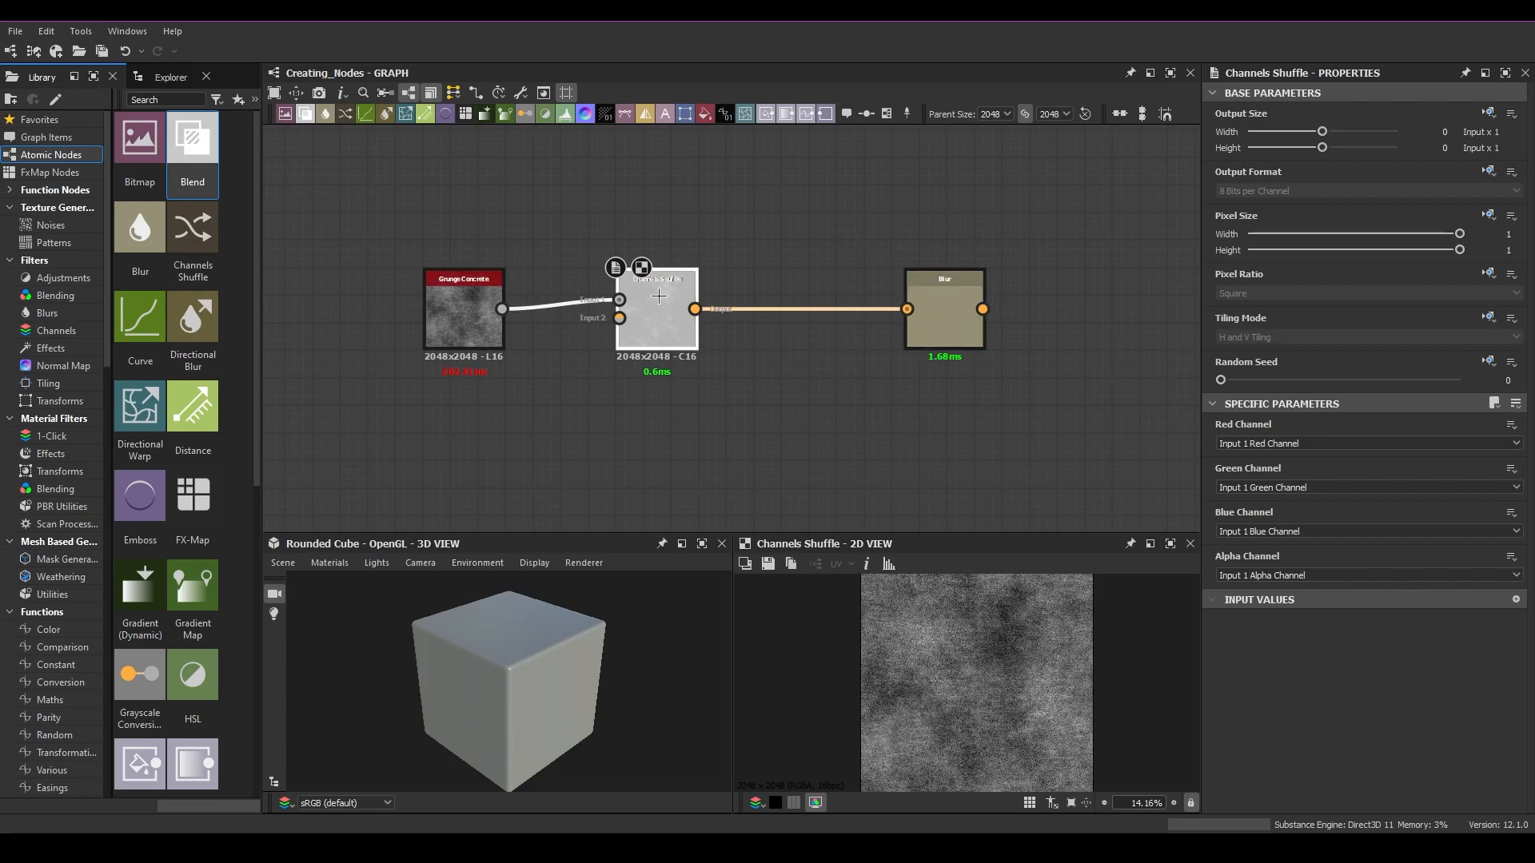
Step: Delete the Channels Shuffle node and undo the deletion
key("Delete")
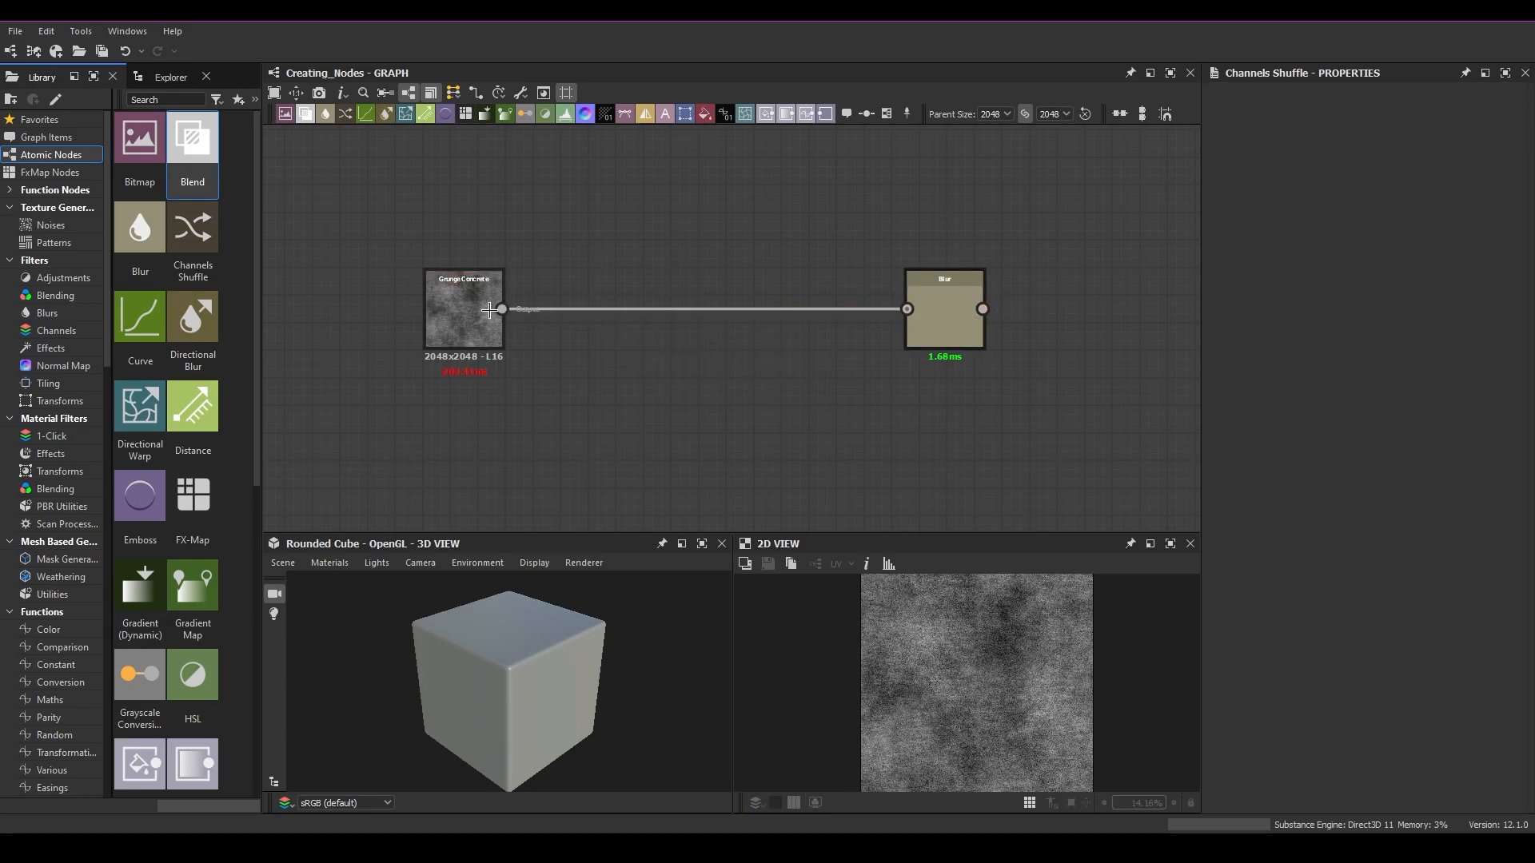
key("ctrl+z")
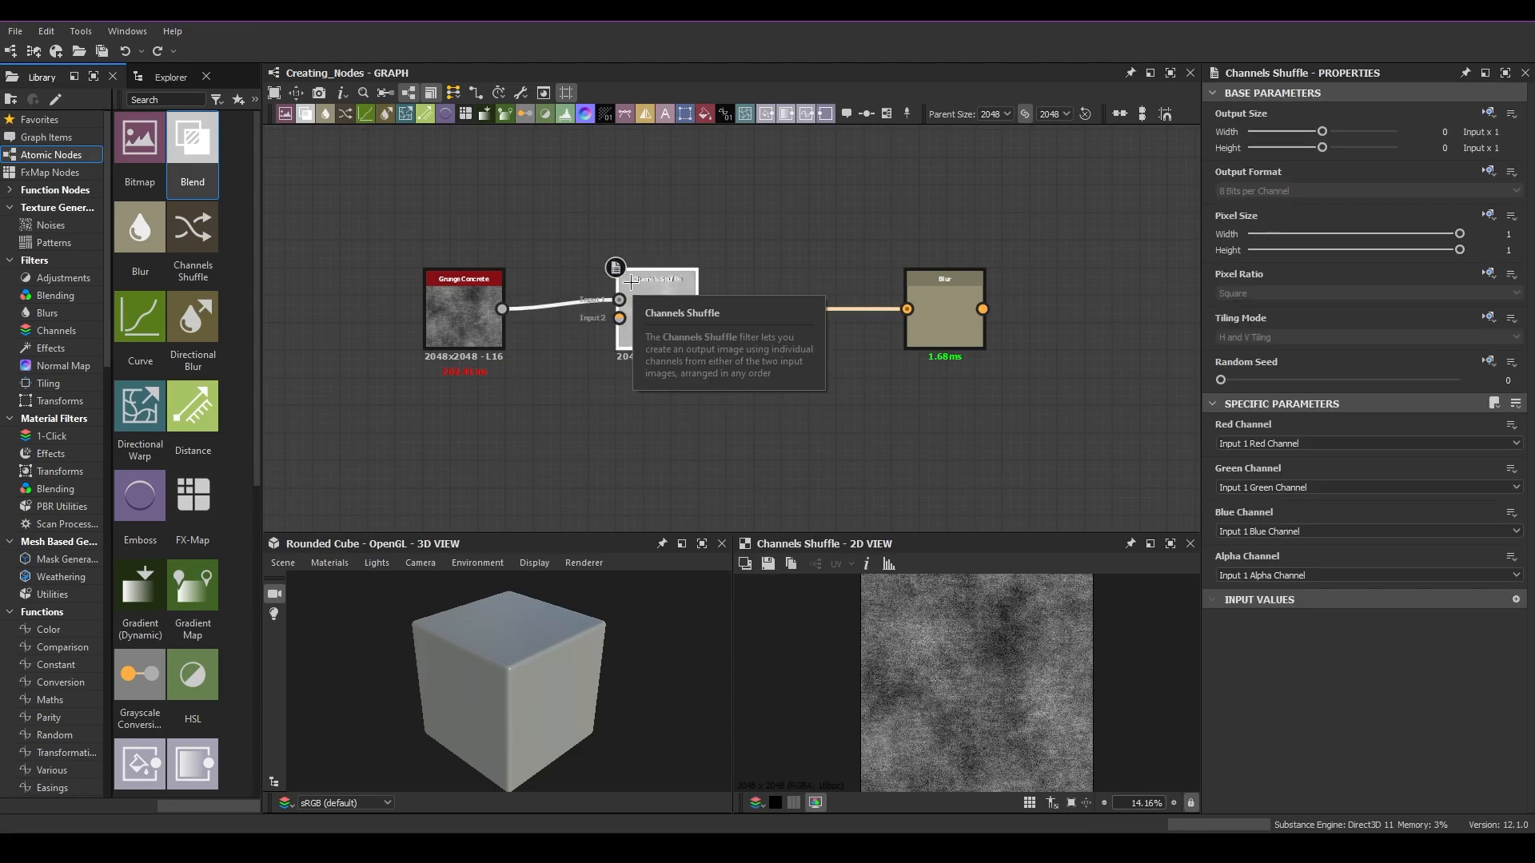
Step: Delete the Channels Shuffle node and reconnect Grunge Concrete directly to the Blur input
key("Delete")
mouse_move(907, 308)
left_mouse_down()
mouse_move(502, 310)
mouse_move(883, 317)
left_mouse_up()
key("Escape")
left_click_drag(502, 309, 912, 320)
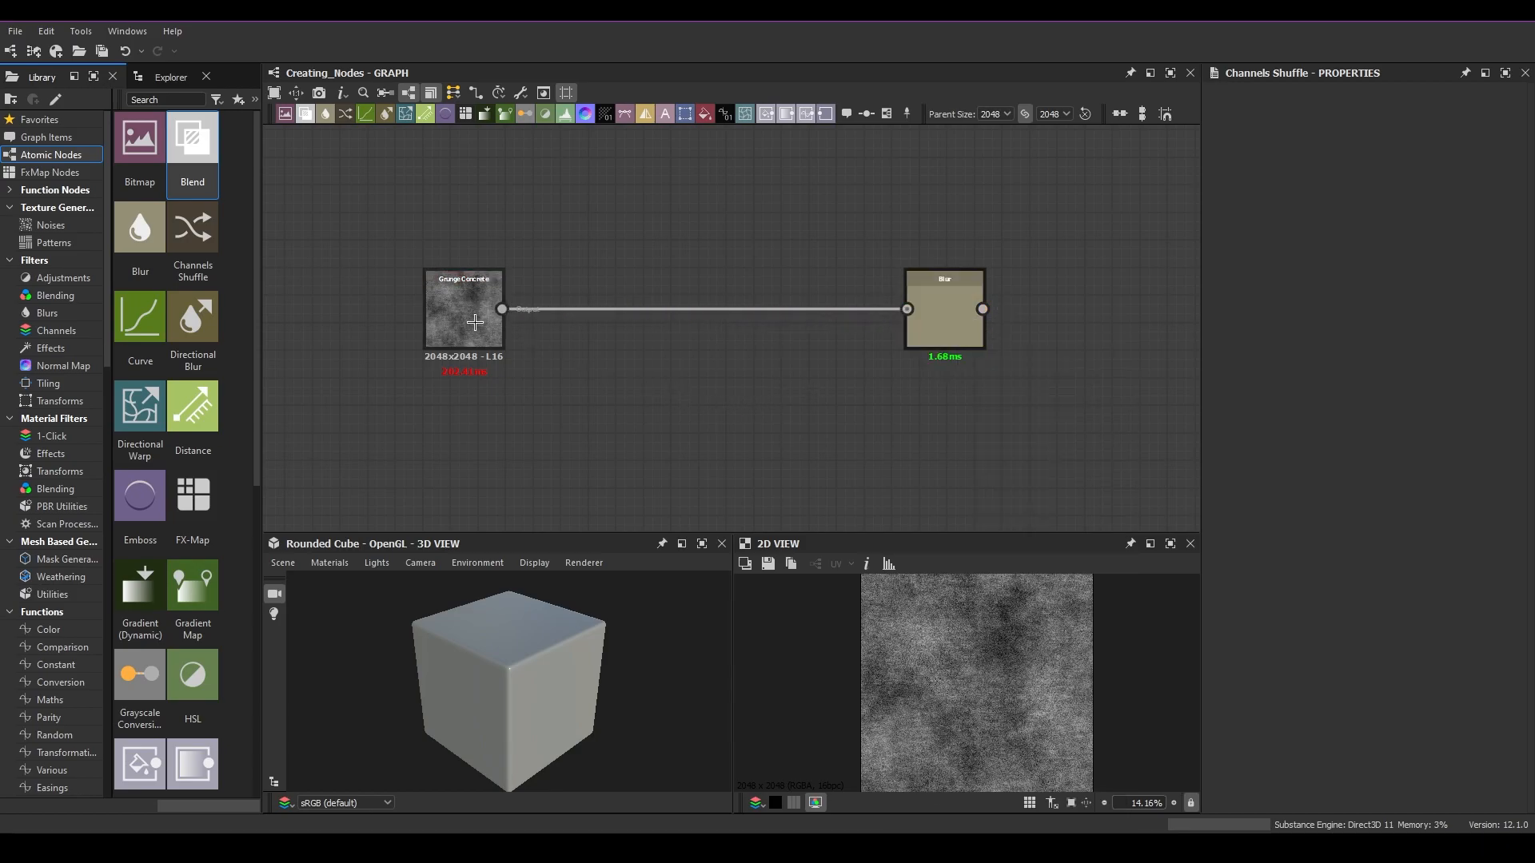
Step: Undo the last two actions, then redo them
key("ctrl+z")
key("ctrl+z")
left_click(678, 335)
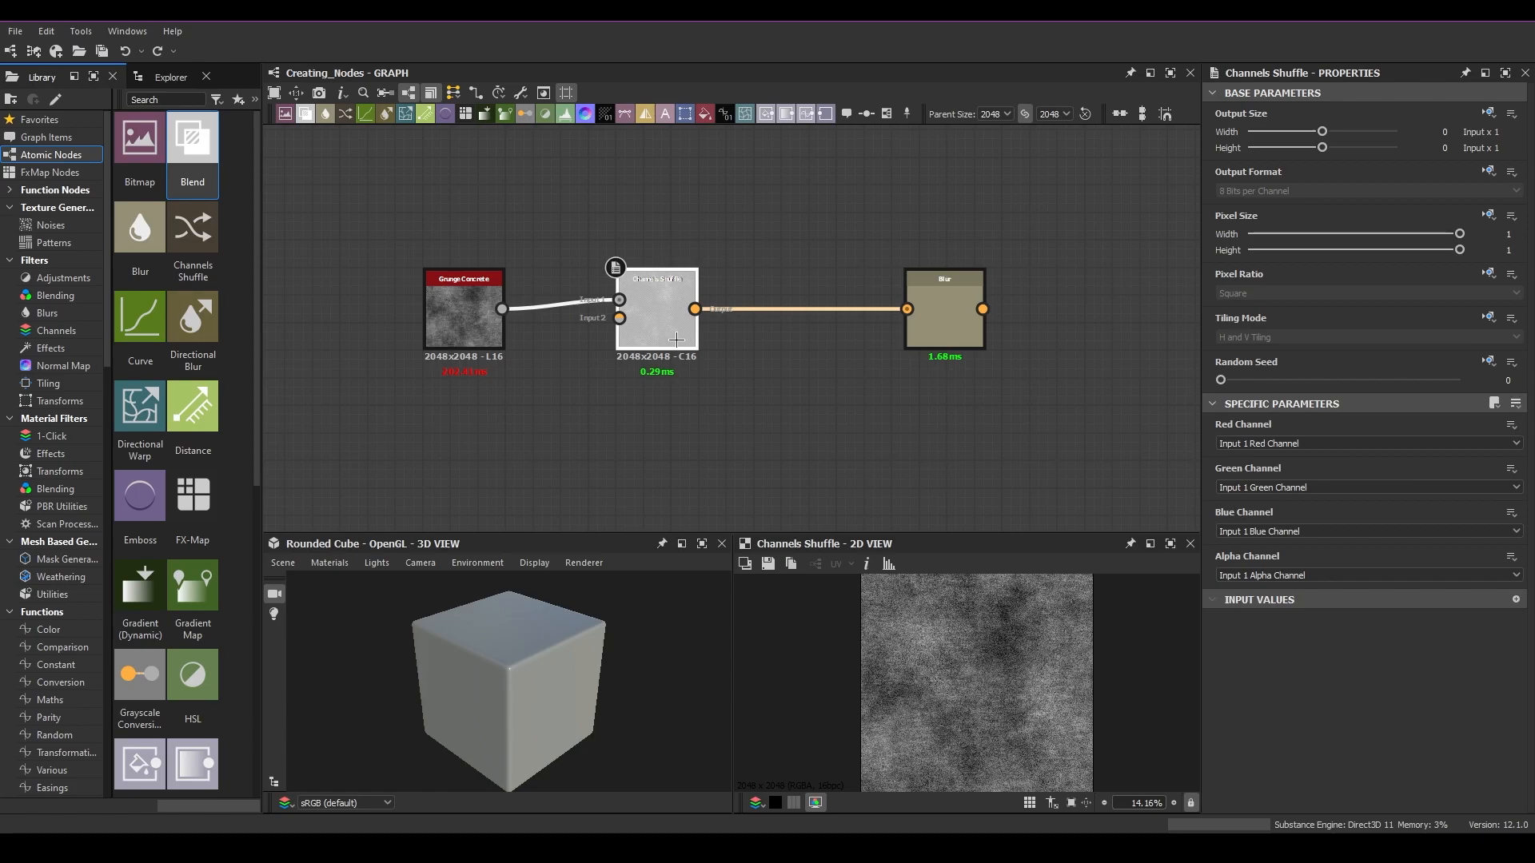
key("ctrl+y")
key("ctrl+y")
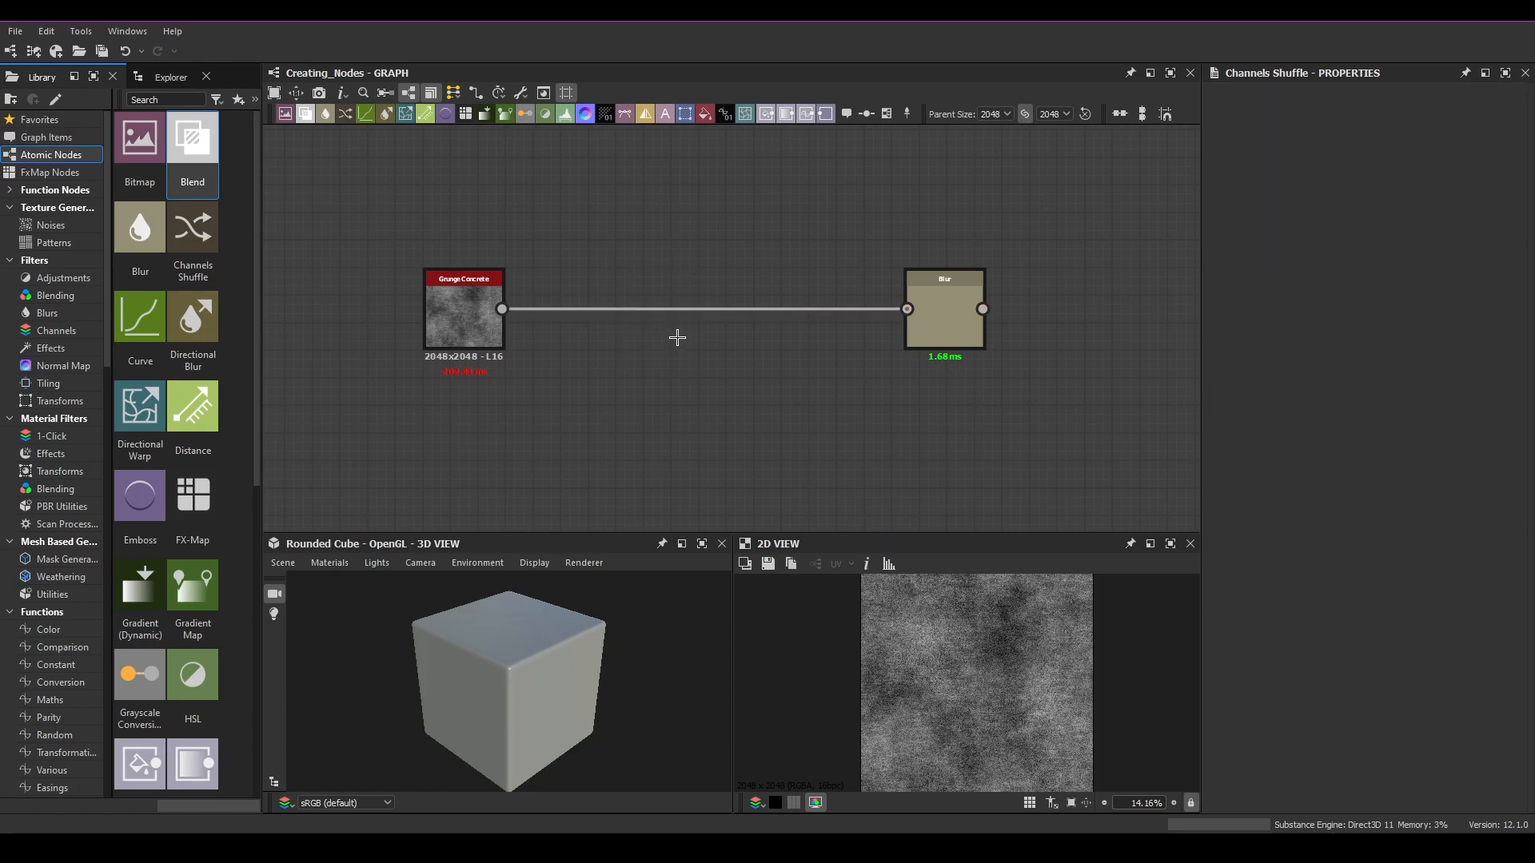
Step: Undo twice to restore the Channels Shuffle node, then select each node in turn to view its properties
key("ctrl+z")
key("ctrl+z")
mouse_move(678, 338)
left_mouse_down()
mouse_move(705, 338)
mouse_move(692, 338)
left_mouse_up()
left_click_drag(607, 226, 702, 425)
double_click(679, 327)
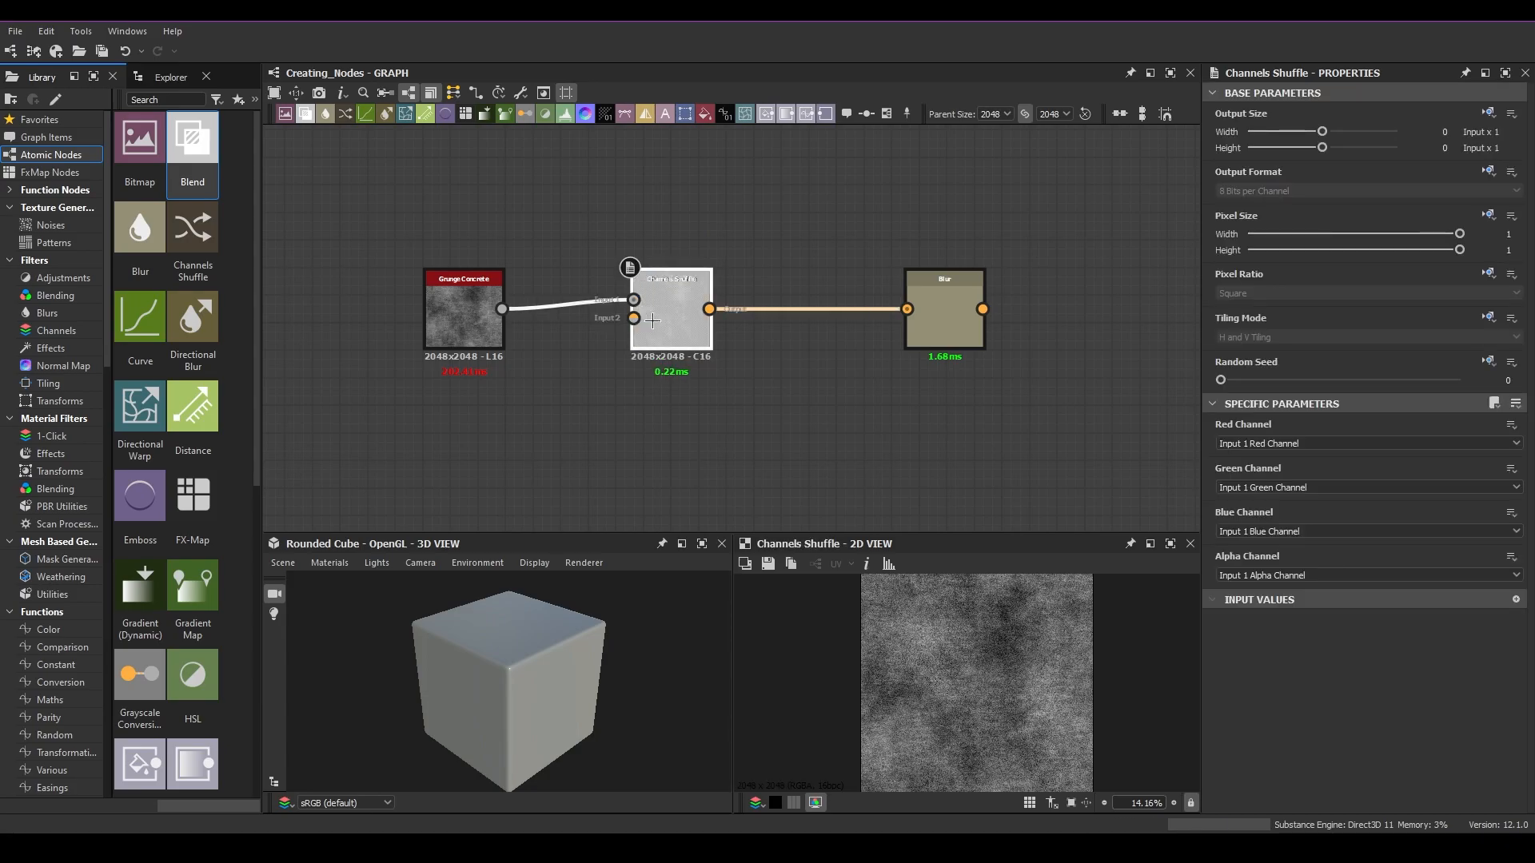
left_click(460, 320)
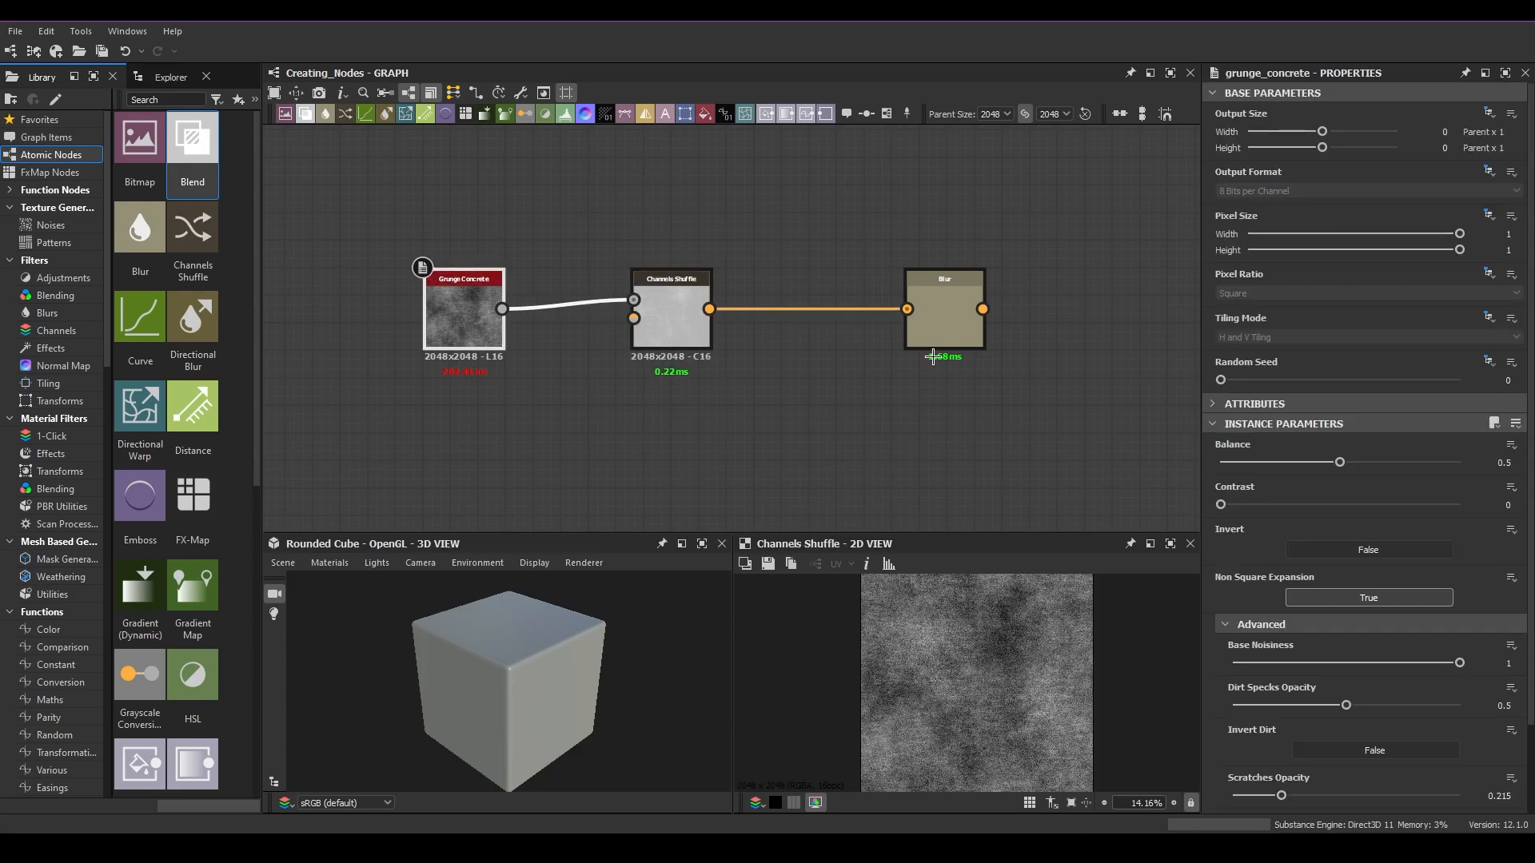
left_click(940, 325)
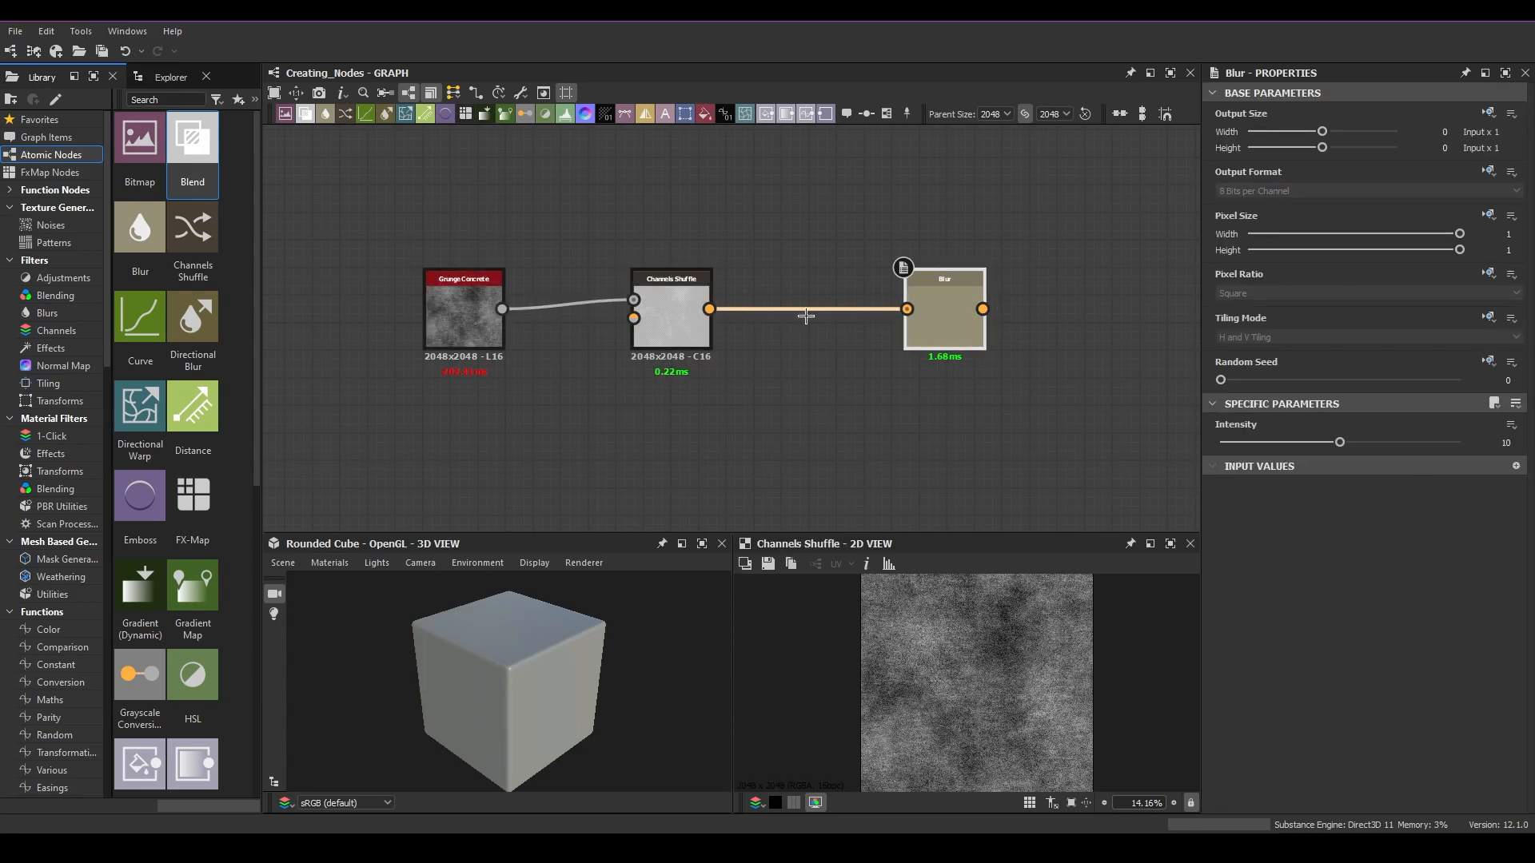
Step: Delete the Channels Shuffle node, shift the Blur node left, and undo both actions
left_click(683, 300)
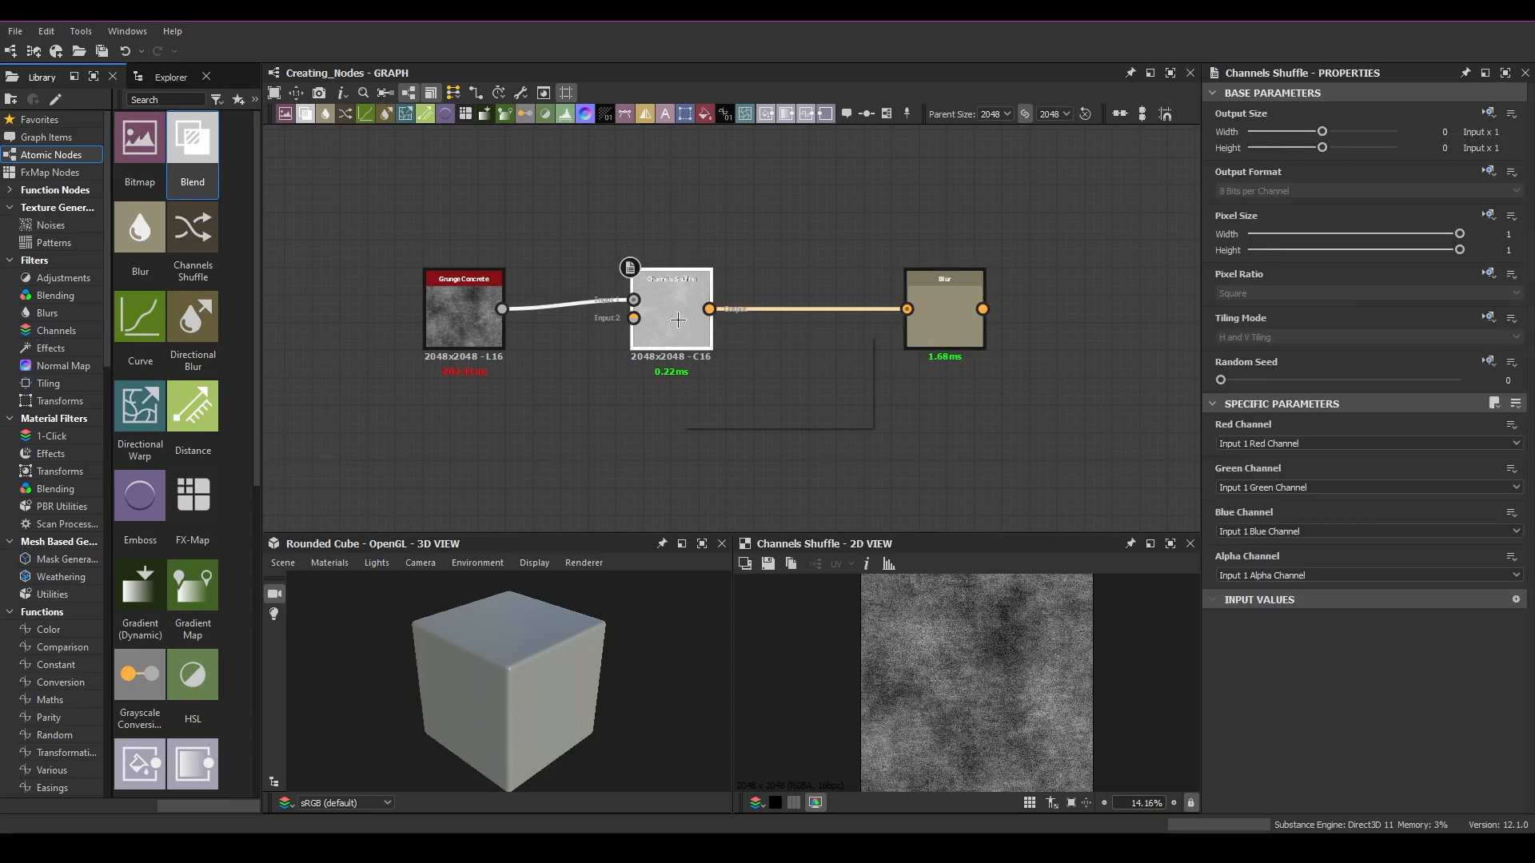
key("Delete")
left_click_drag(933, 311, 727, 310)
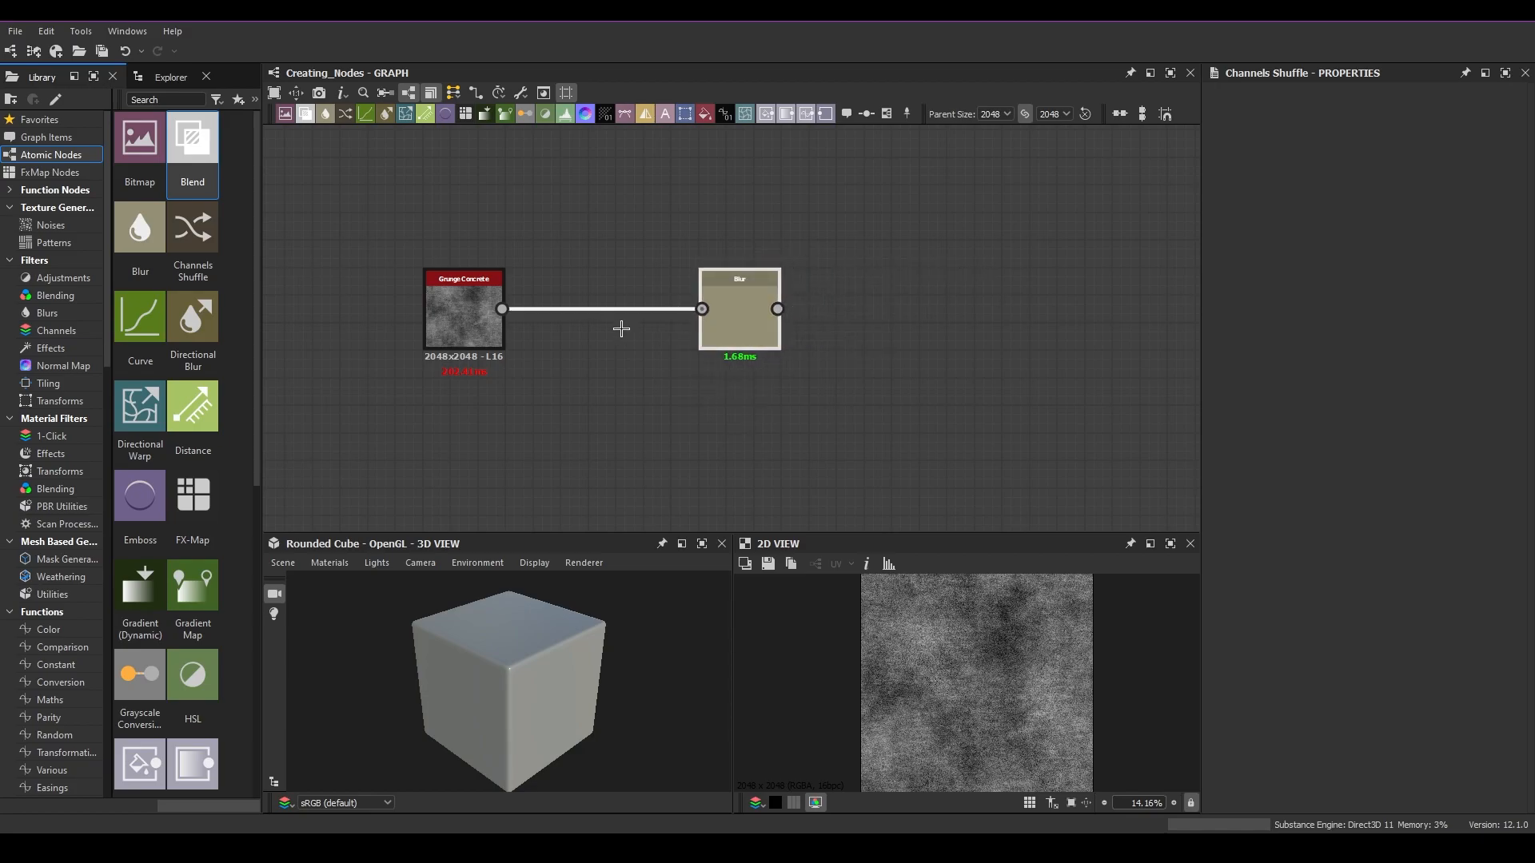
key("ctrl+z")
Step: Delete the Channels Shuffle node again and undo the deletion
key("ctrl+z")
left_click(661, 303)
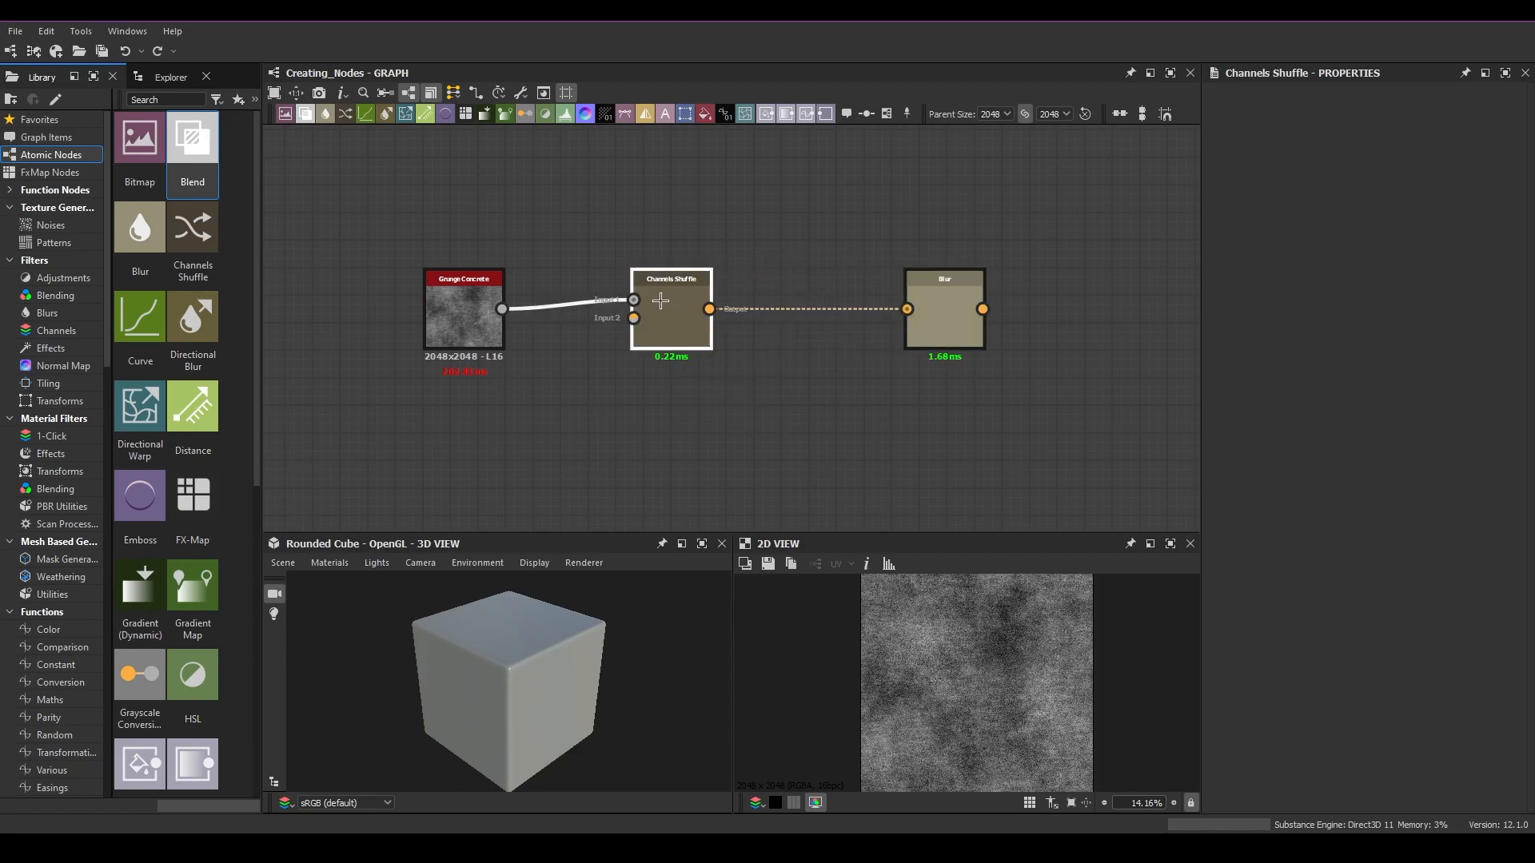
key("Delete")
key("ctrl+z")
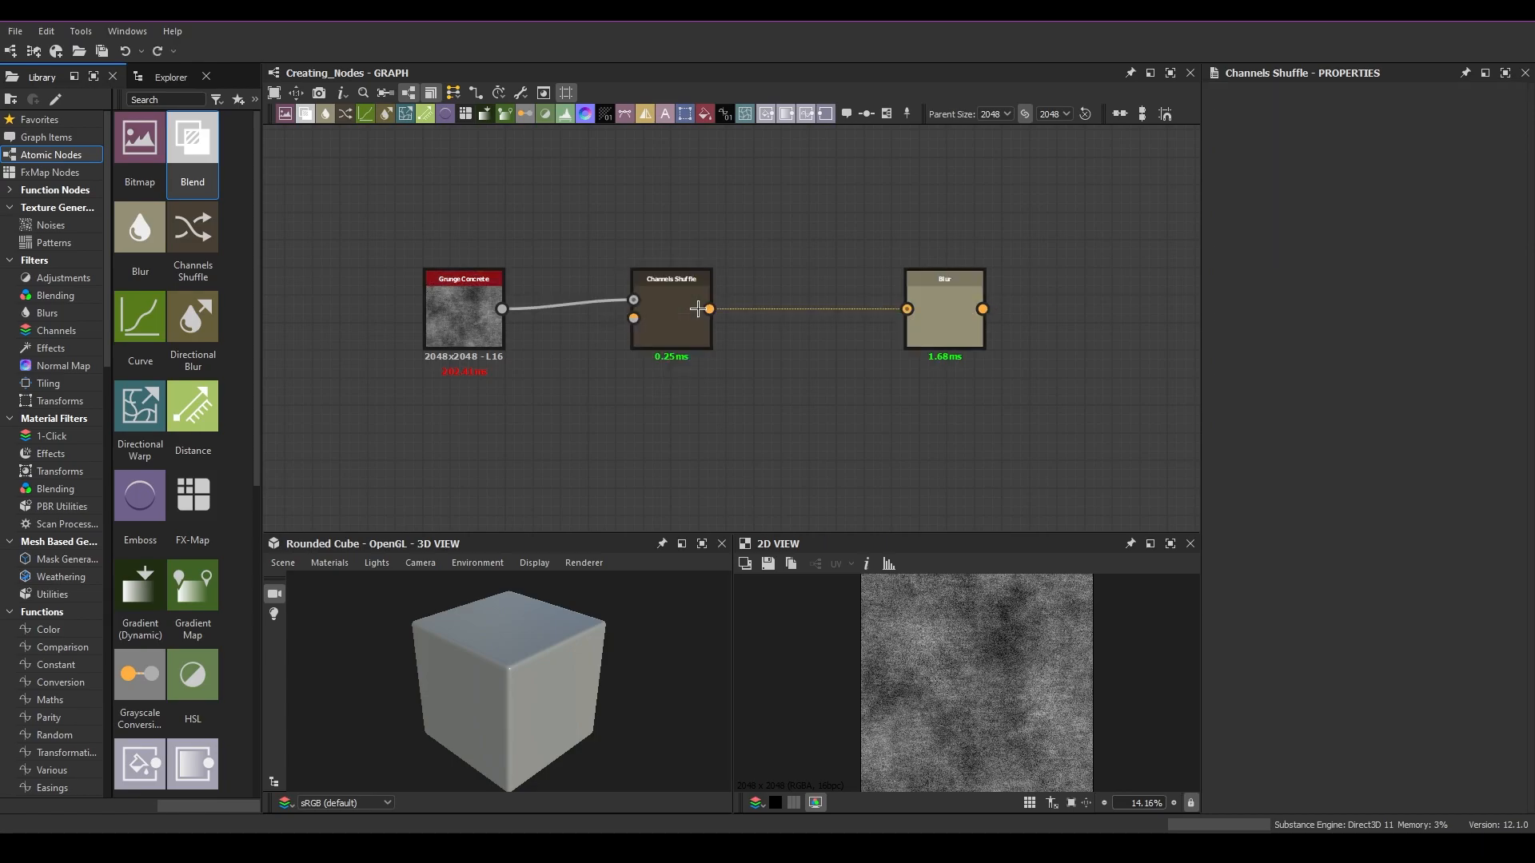
Step: Delete Channels Shuffle while keeping Grunge Concrete linked to Blur, move Blur, then undo both actions
left_click(688, 310)
key("BackSpace")
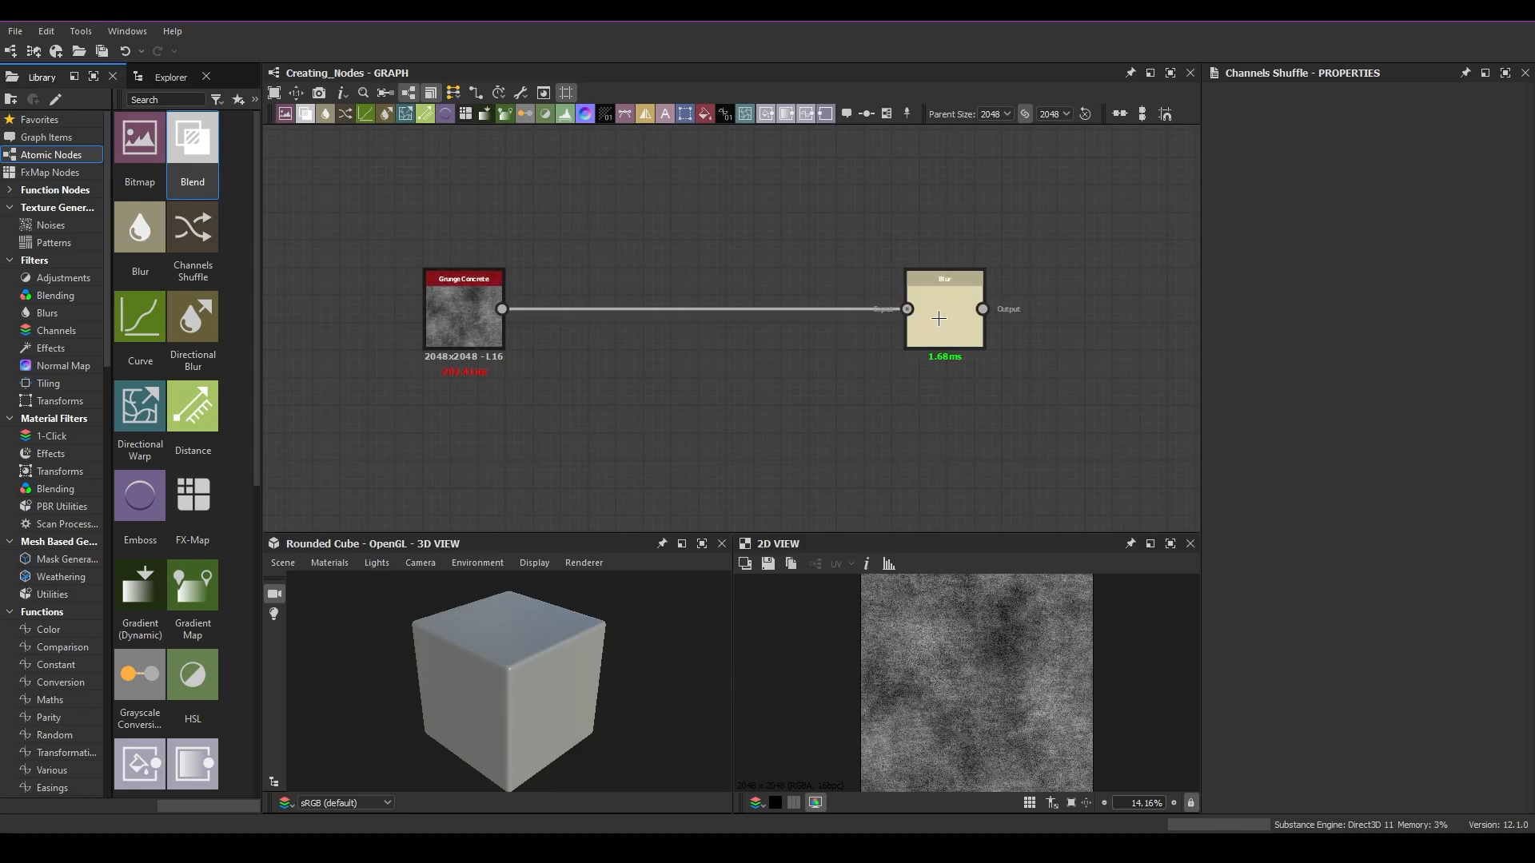
left_click_drag(954, 317, 1052, 318)
key("ctrl+z")
key("ctrl+z")
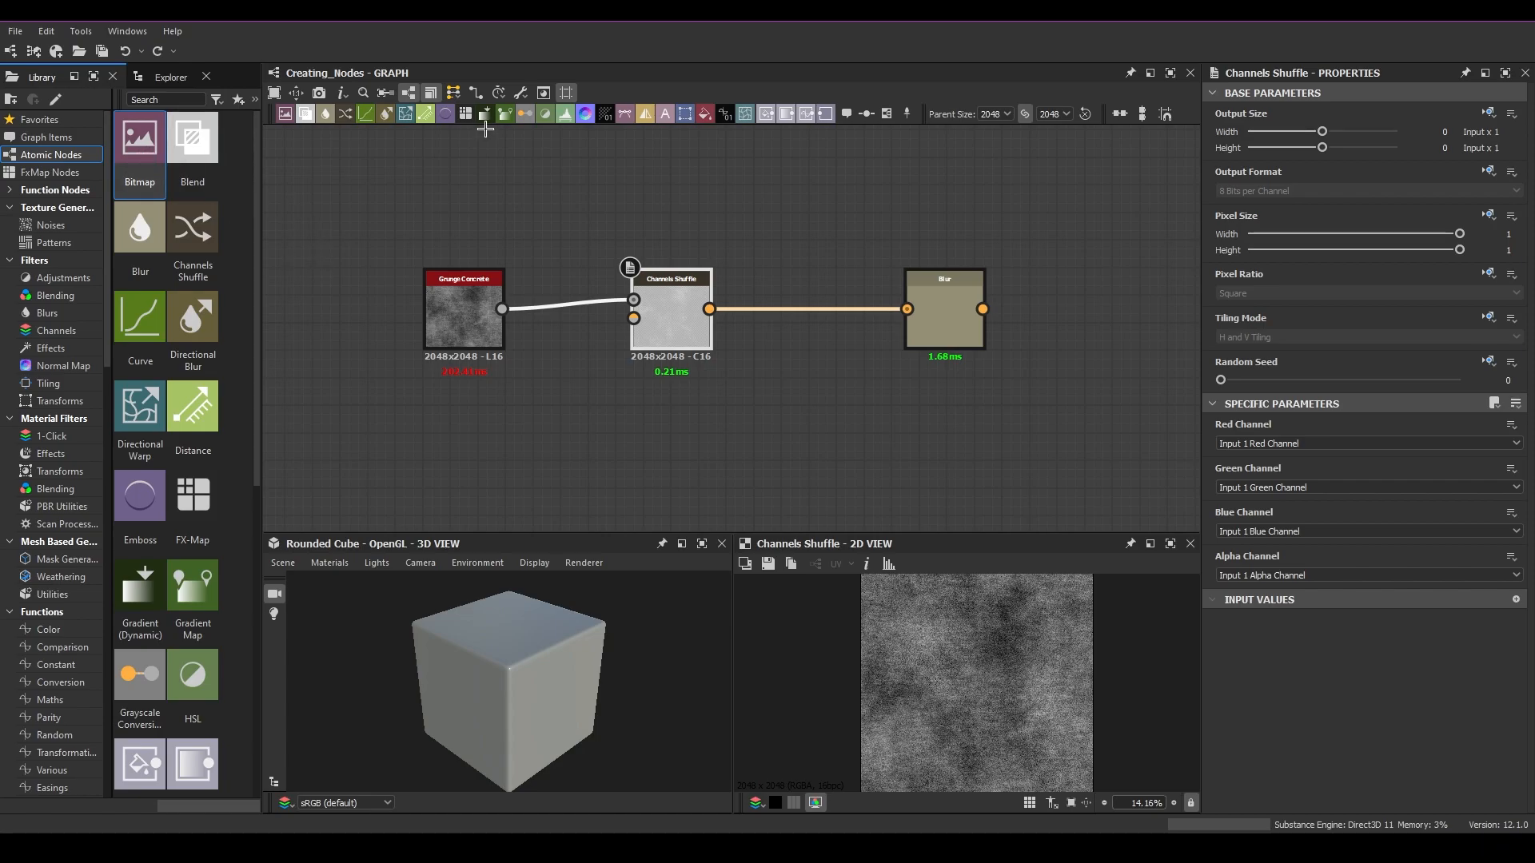
Step: Insert a Blend node between Channels Shuffle and Blur from the graph toolbar
left_click(289, 112)
left_click(735, 432)
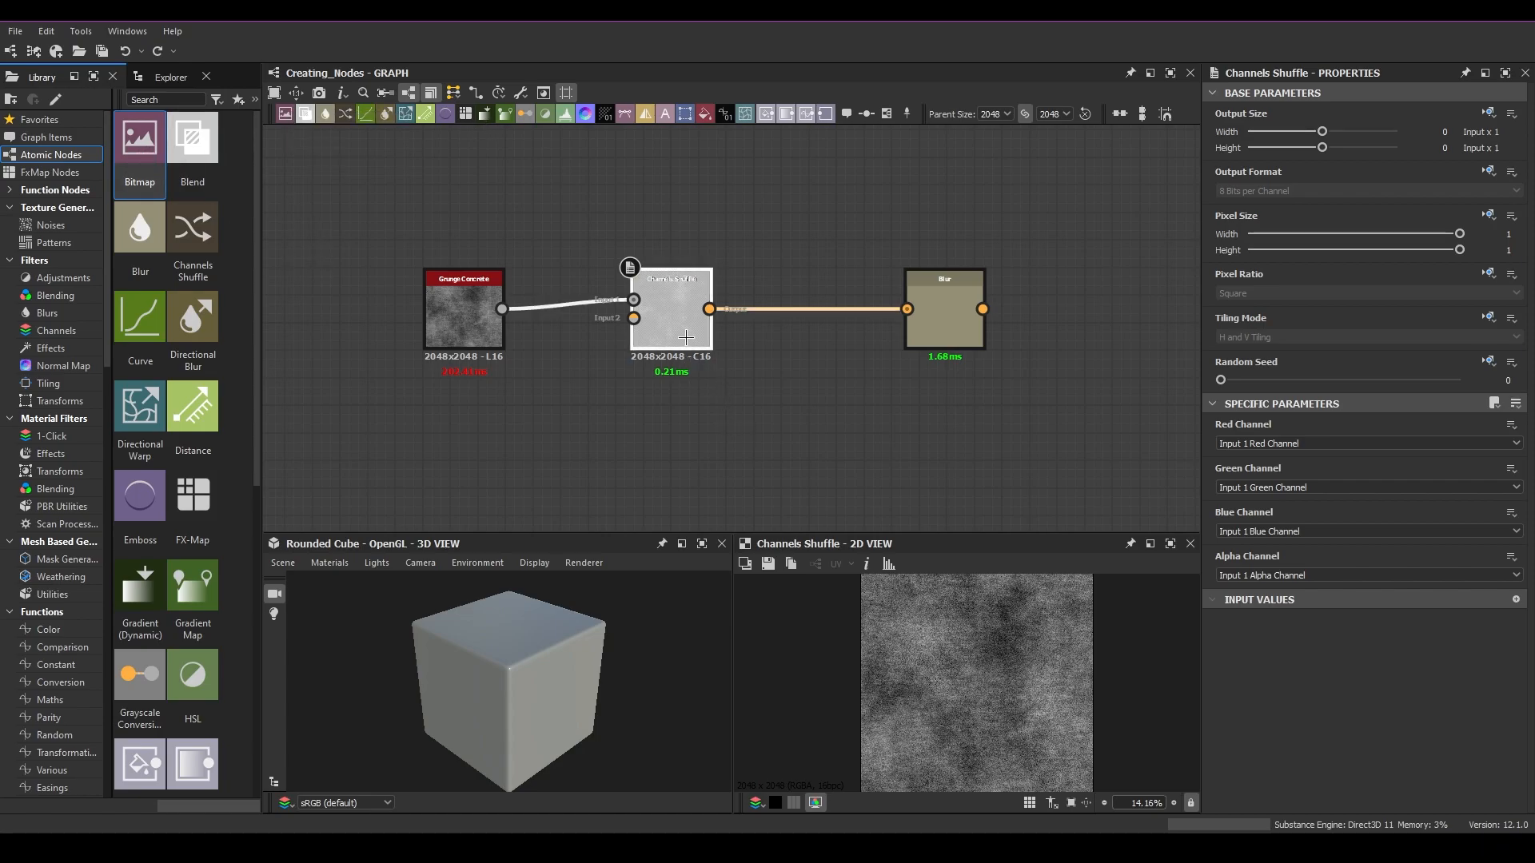
left_click(306, 114)
scroll(799, 400, "down", 3)
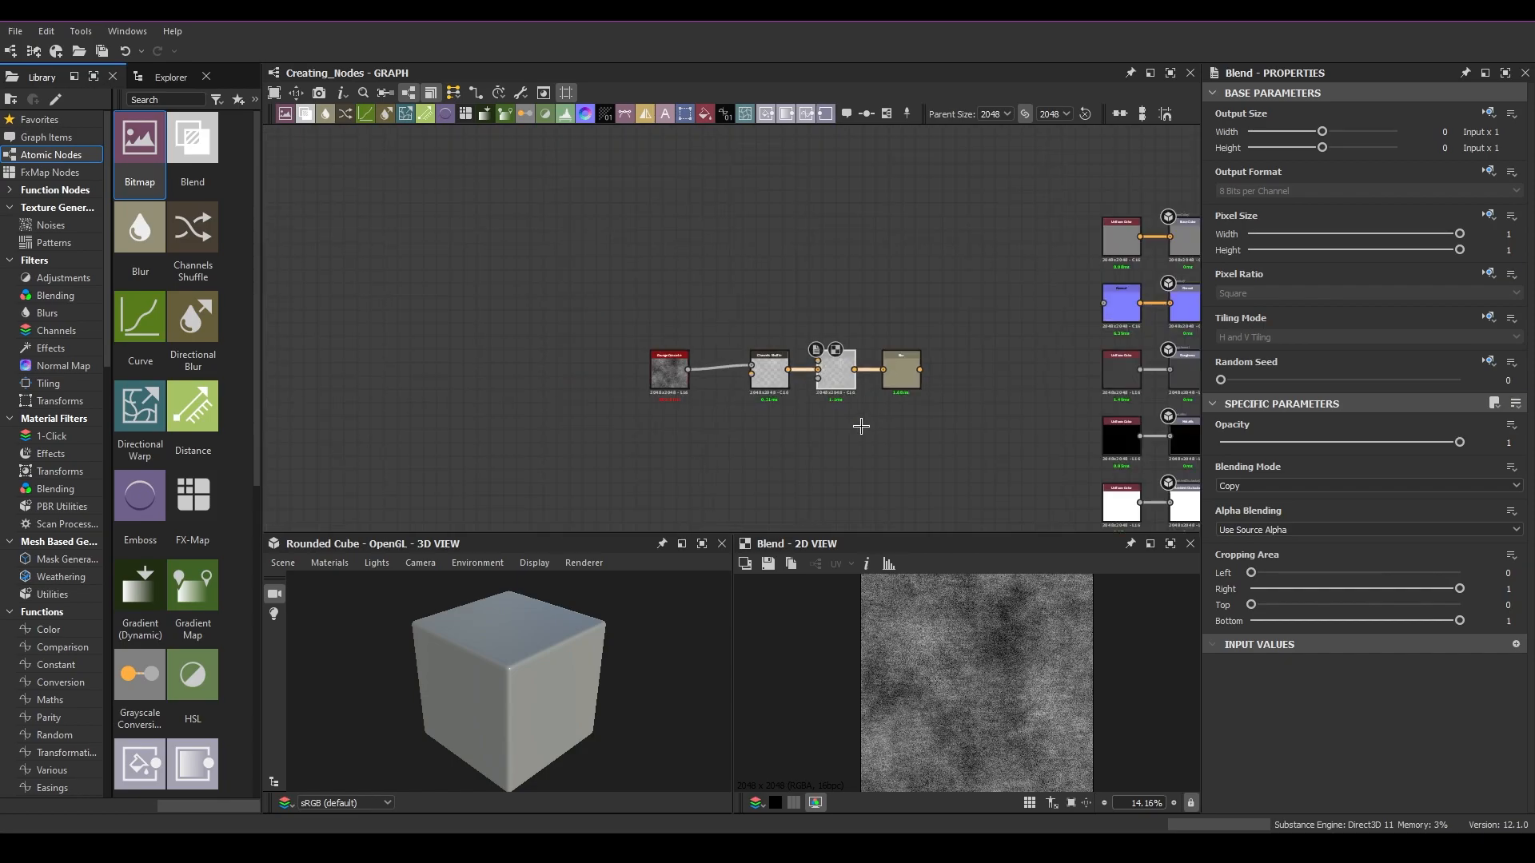
scroll(783, 358, "up", 4)
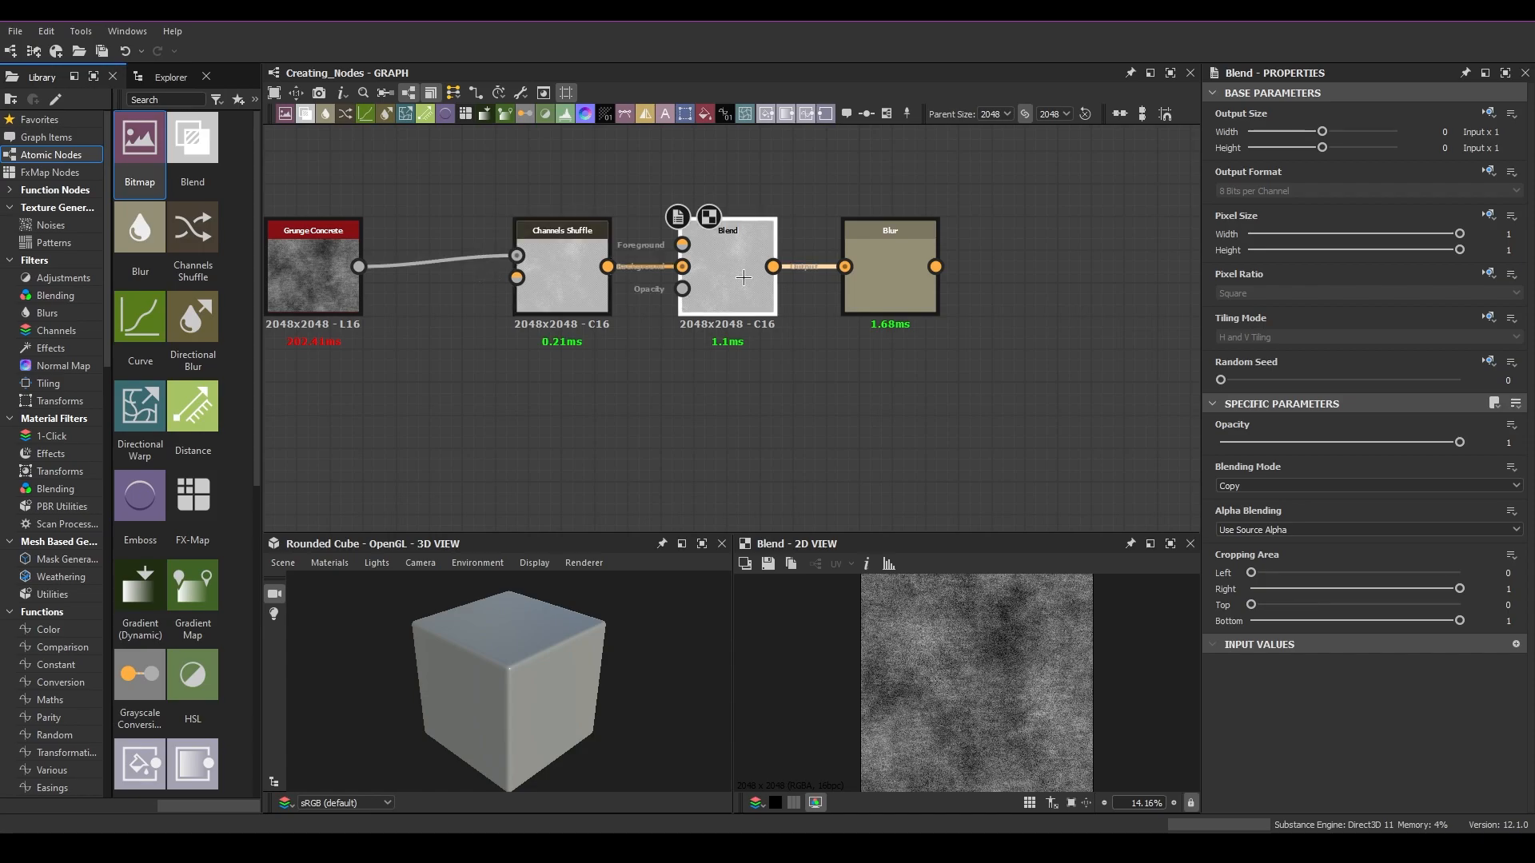
left_click(867, 281)
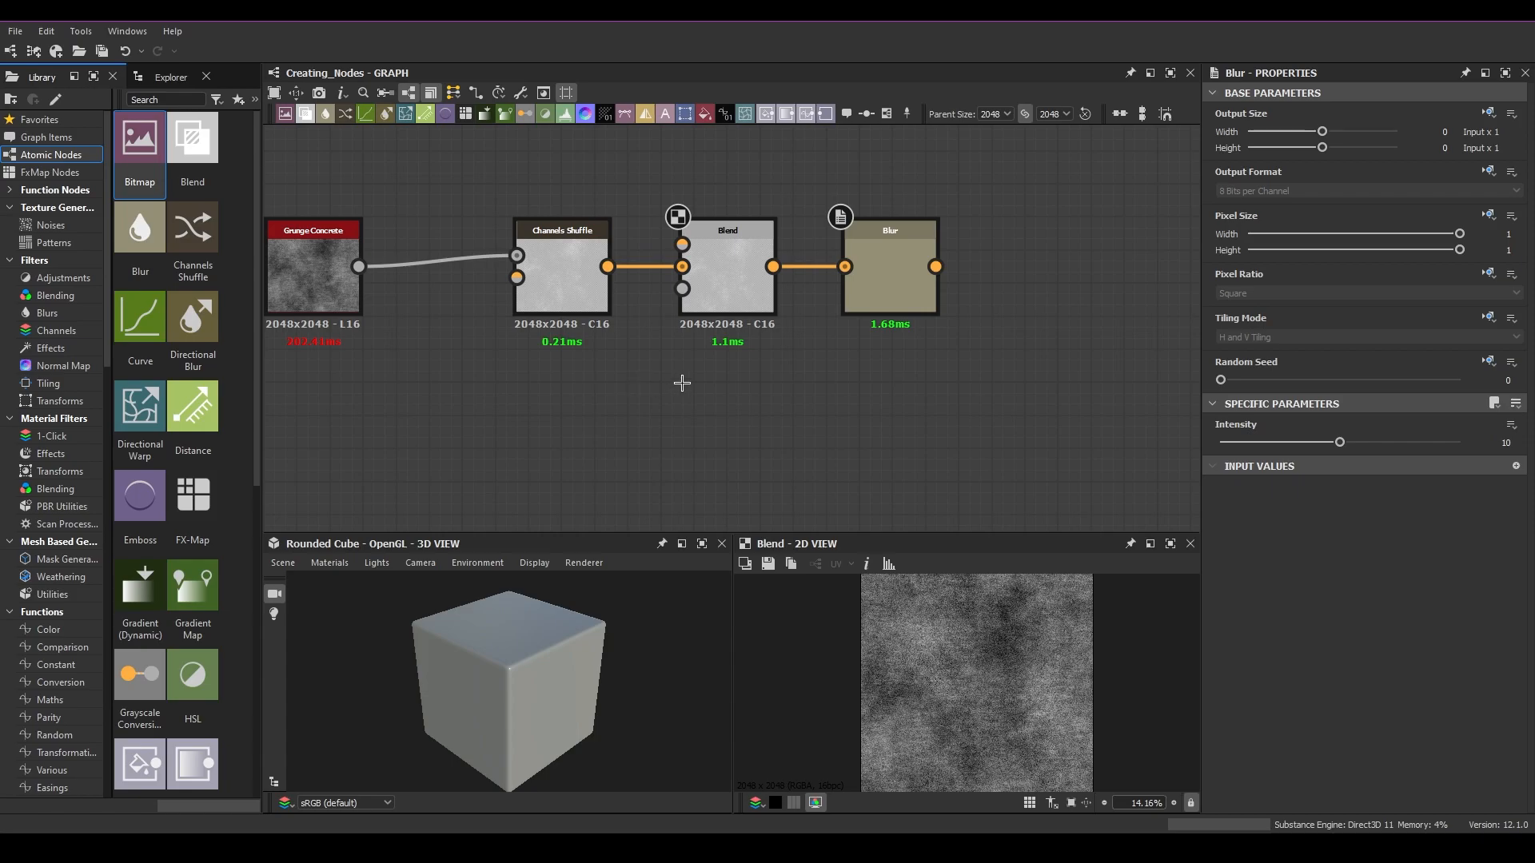
Step: Select Channels Shuffle and Blend together, delete them while reconnecting Grunge Concrete to Blur, and rearrange the nodes
scroll(682, 383, "down", 2)
left_click_drag(559, 223, 763, 464)
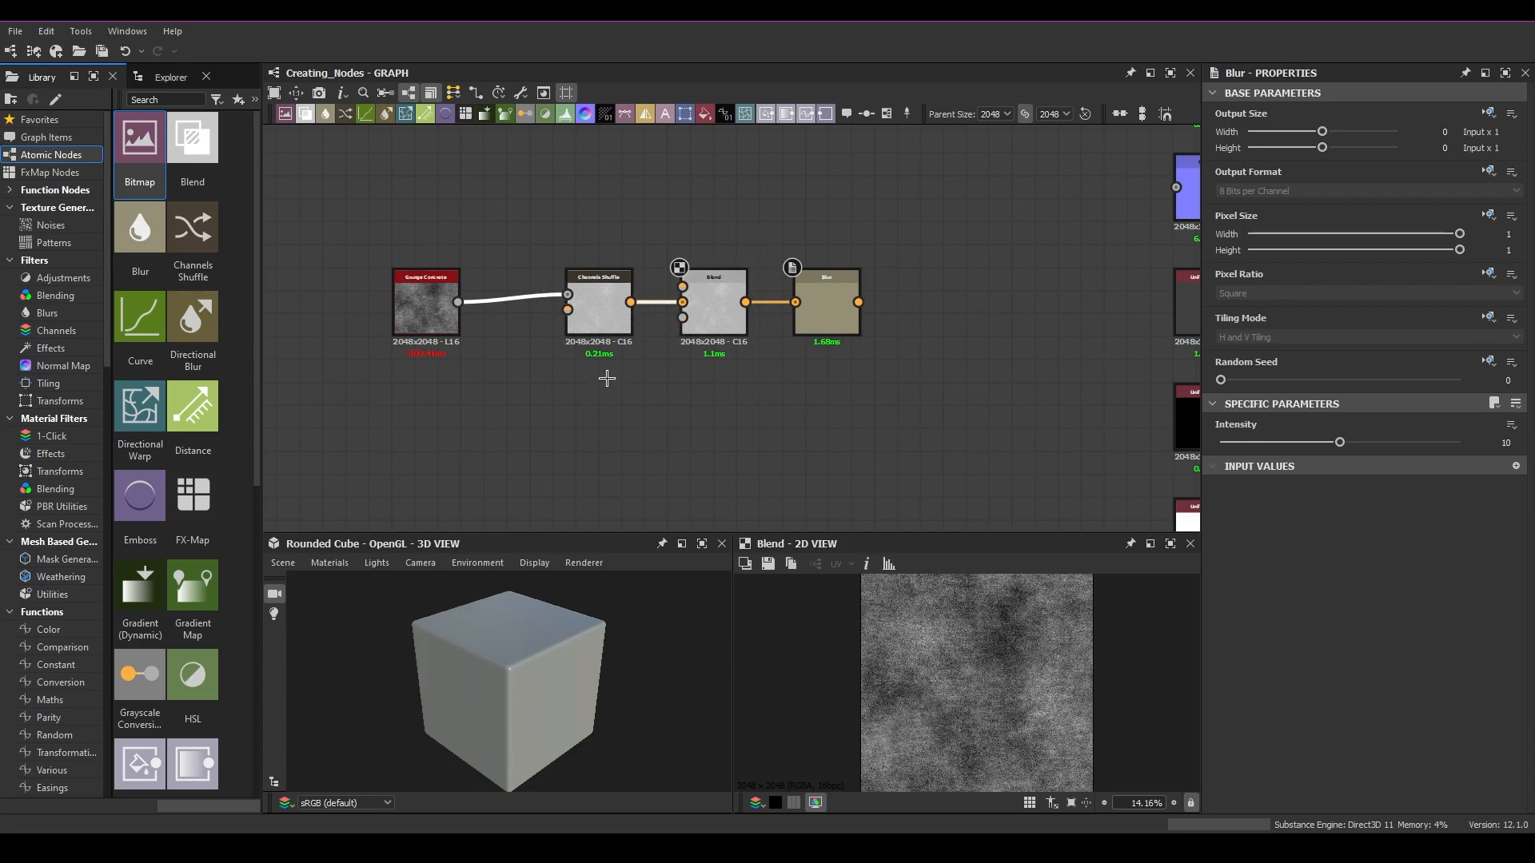
key("BackSpace")
left_click_drag(426, 308, 509, 310)
mouse_move(833, 320)
left_mouse_down()
mouse_move(799, 316)
mouse_move(846, 317)
left_mouse_up()
left_click_drag(603, 254, 742, 441)
left_click_drag(861, 324, 743, 324)
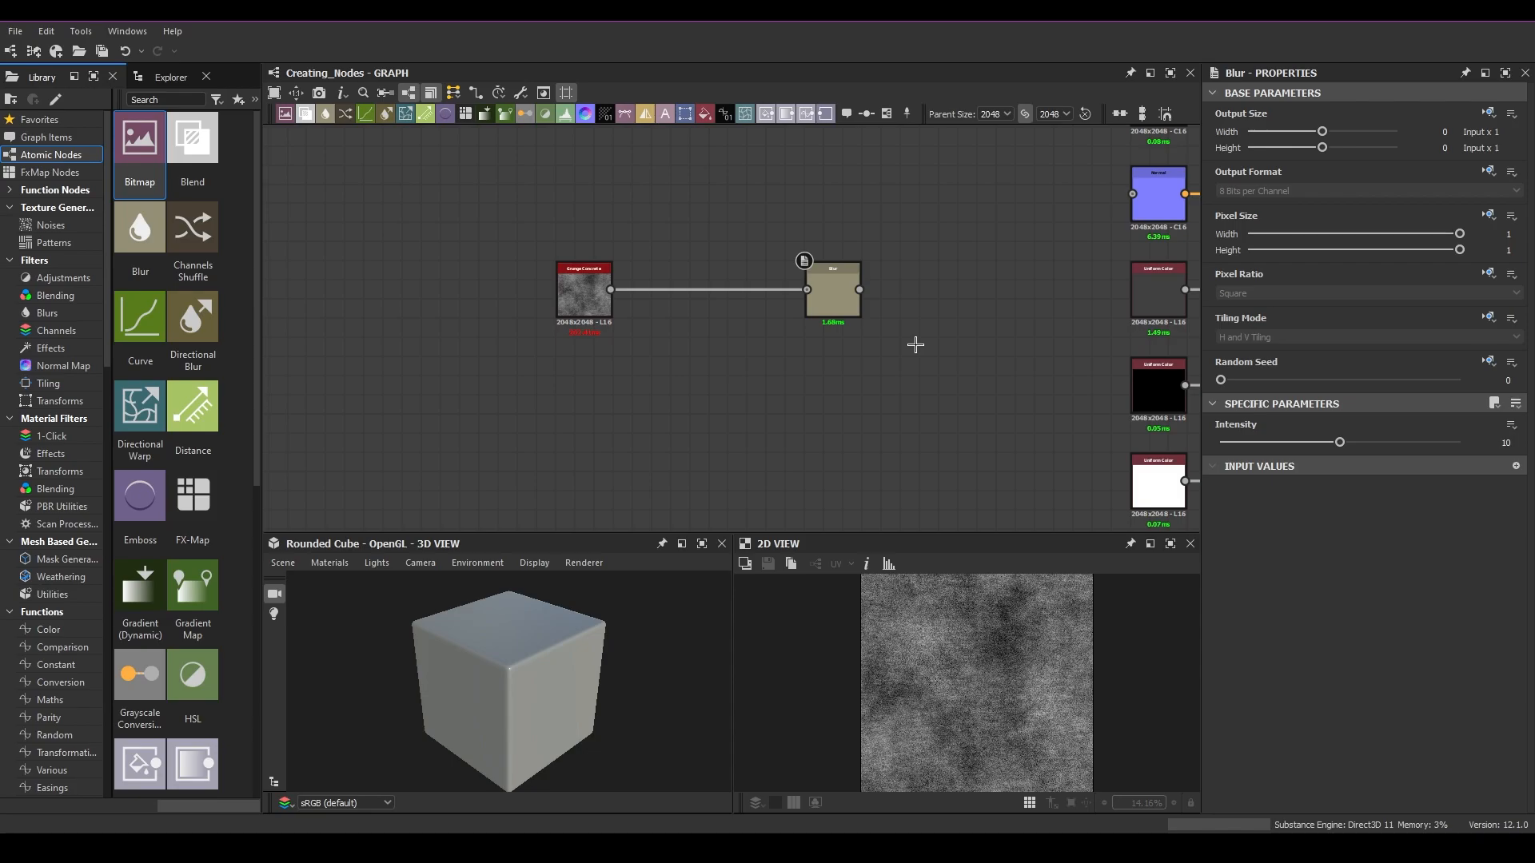
left_click_drag(839, 292, 705, 292)
scroll(706, 292, "up", 3)
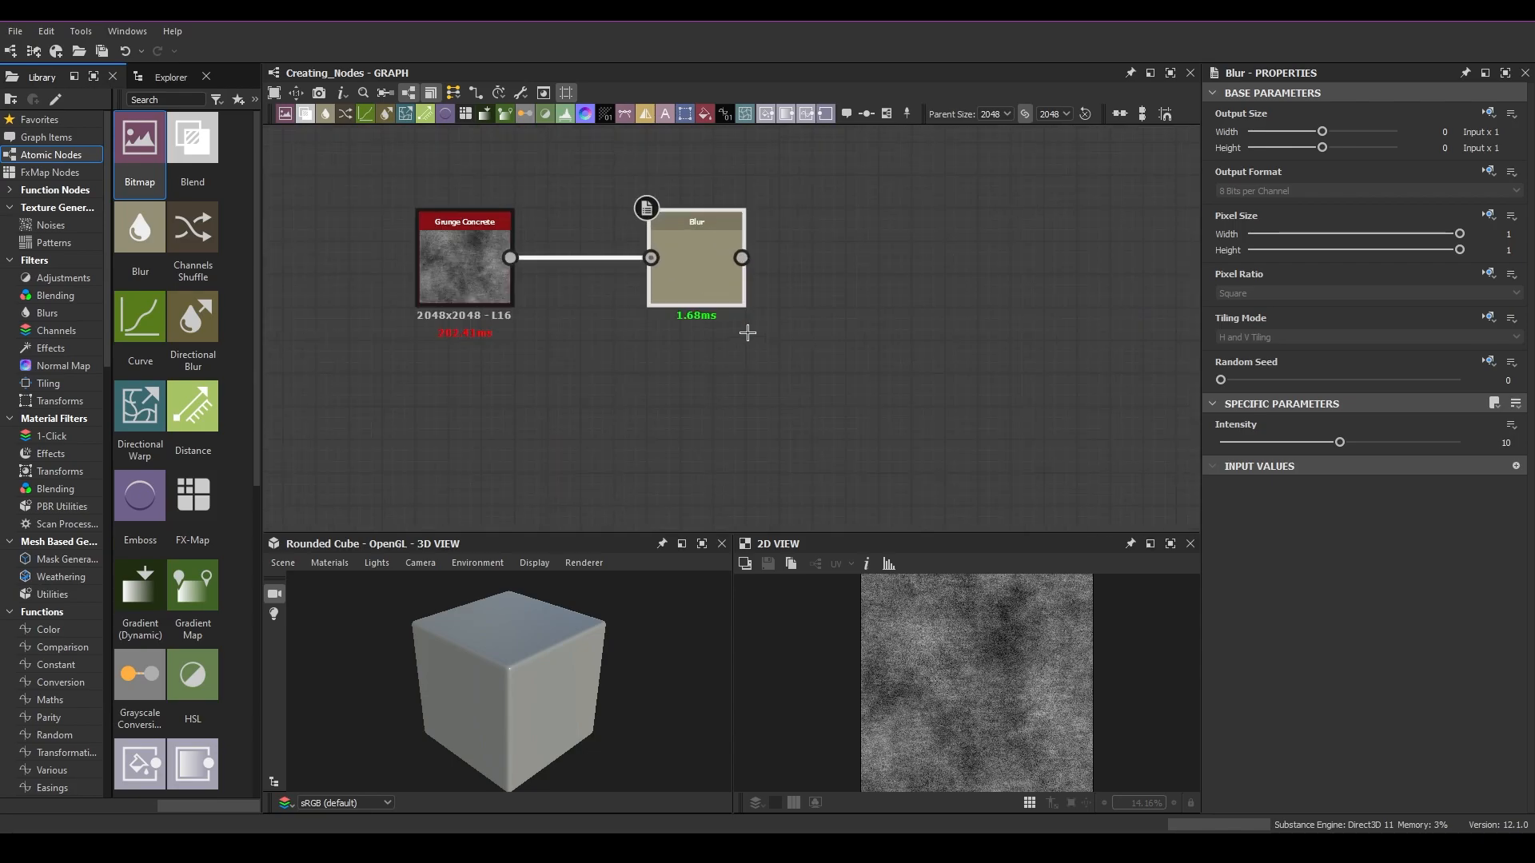
Step: Show the Blur node in the 2D view, then copy it and paste a copy into the graph
double_click(725, 256)
scroll(802, 360, "down", 1)
middle_click_drag(803, 359, 835, 347)
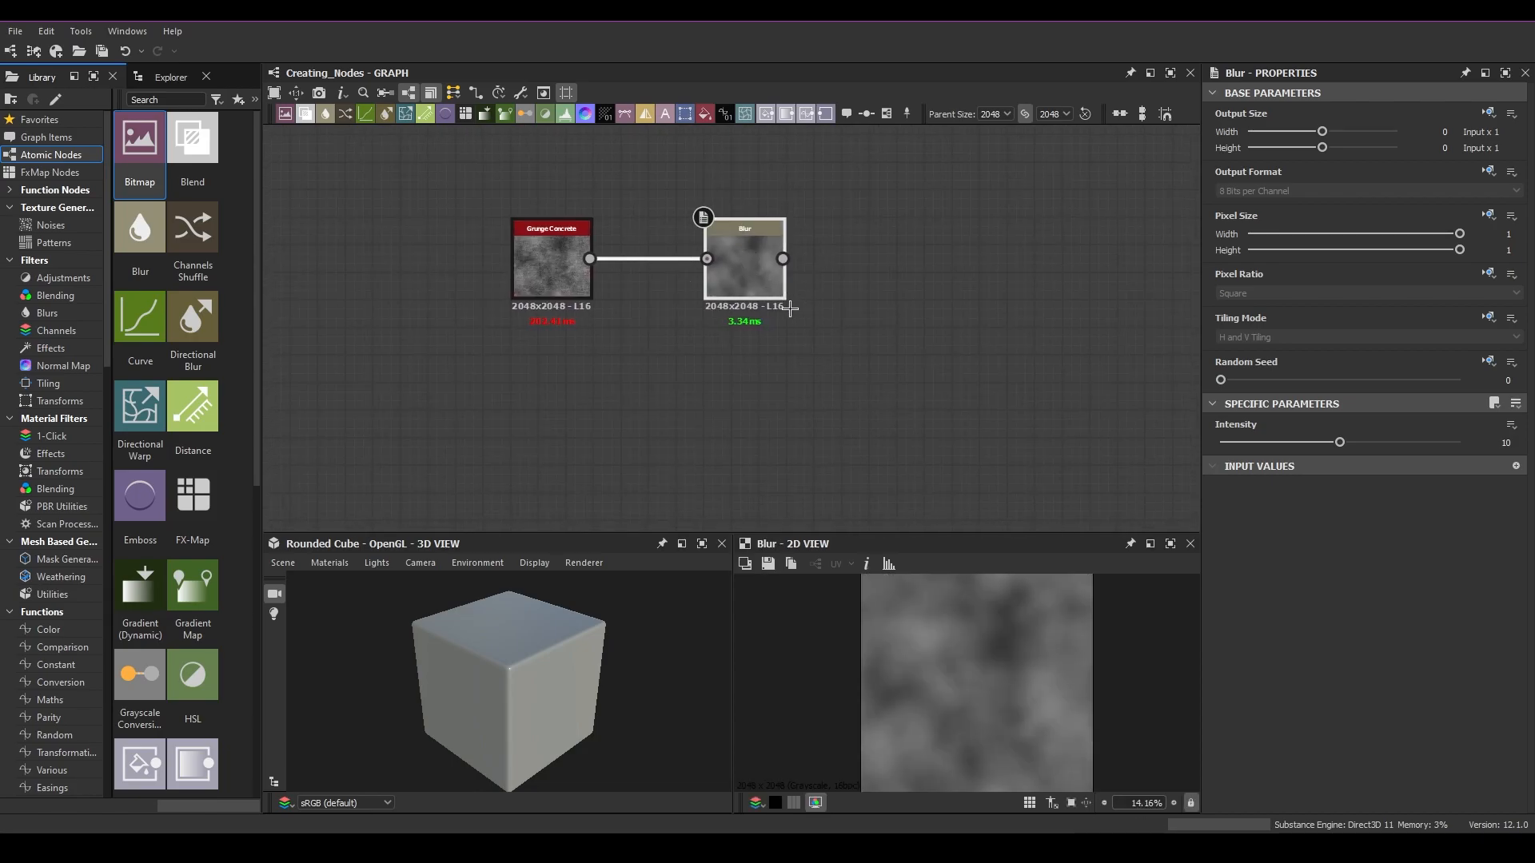
key("ctrl+c")
left_click(762, 383)
key("ctrl+v")
Step: Connect Grunge Concrete to the pasted Blur's input, then select and delete that connection
middle_click_drag(857, 413, 918, 317)
left_click_drag(783, 233, 807, 356)
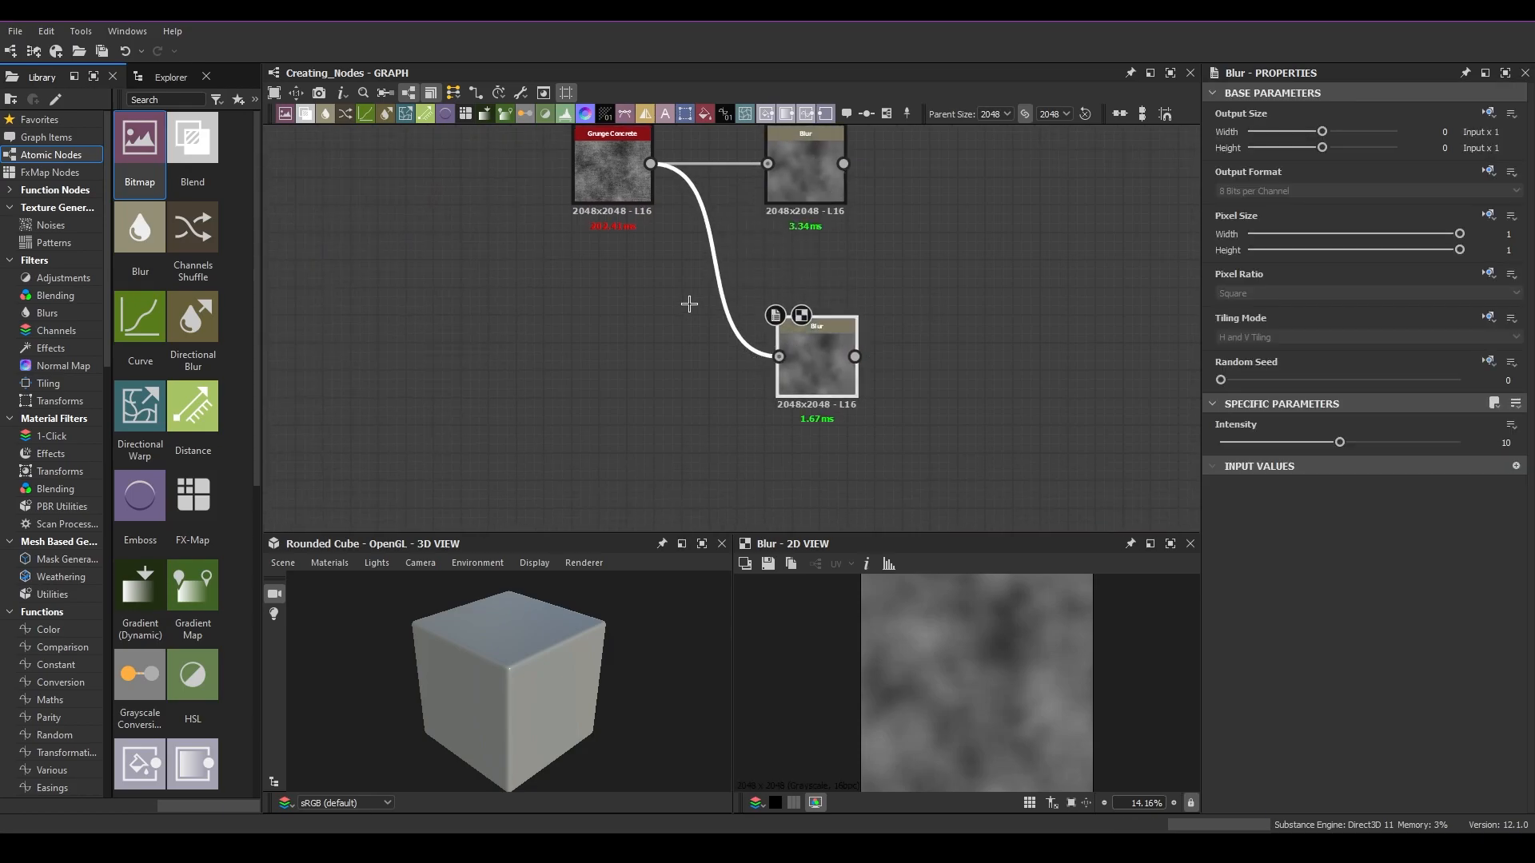
middle_click_drag(703, 308, 677, 375)
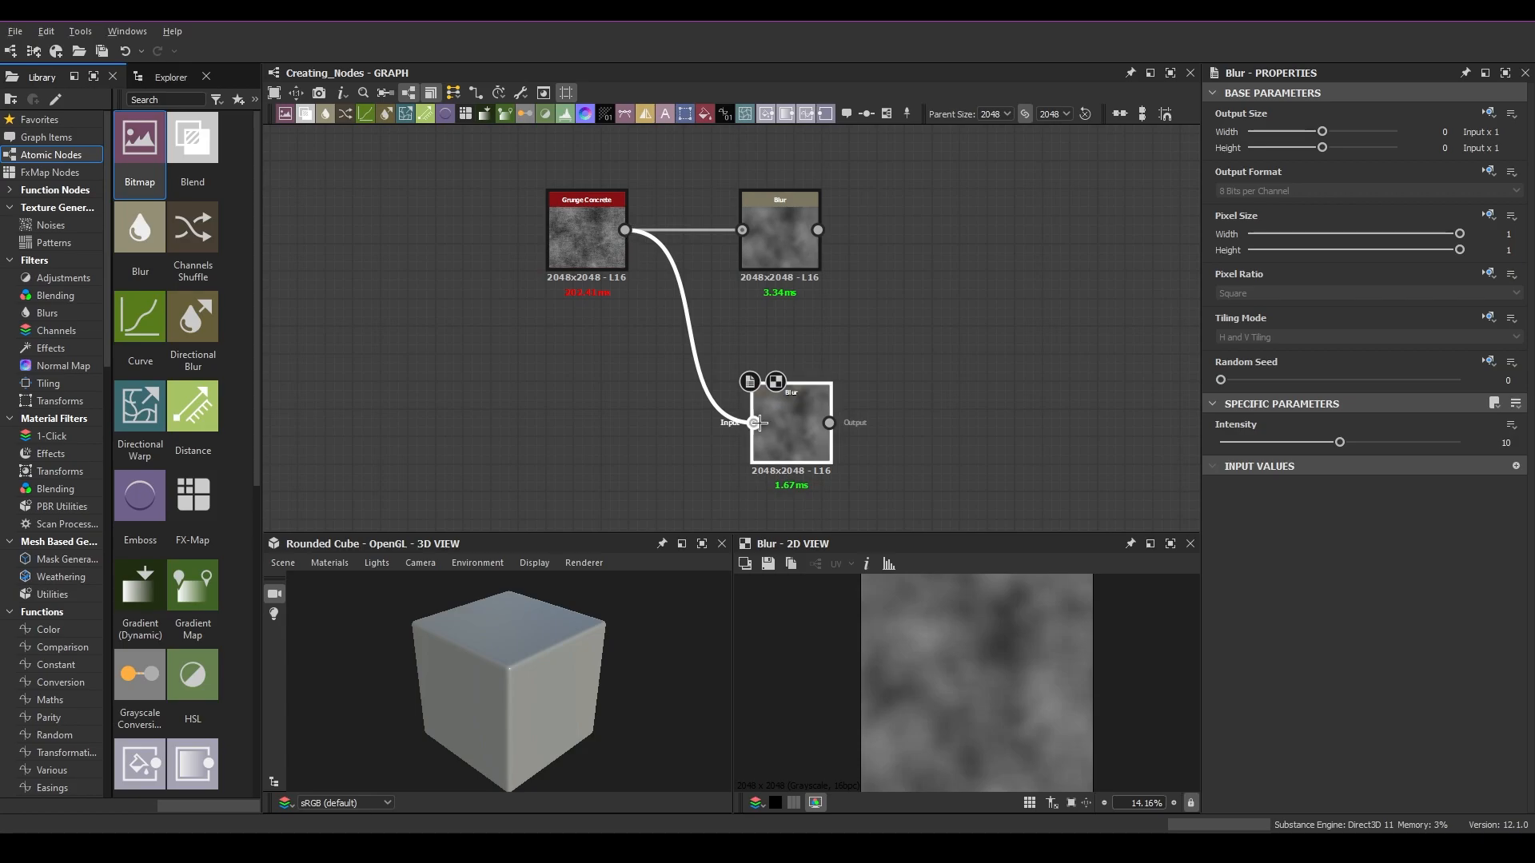
left_click_drag(712, 293, 627, 394)
key("Delete")
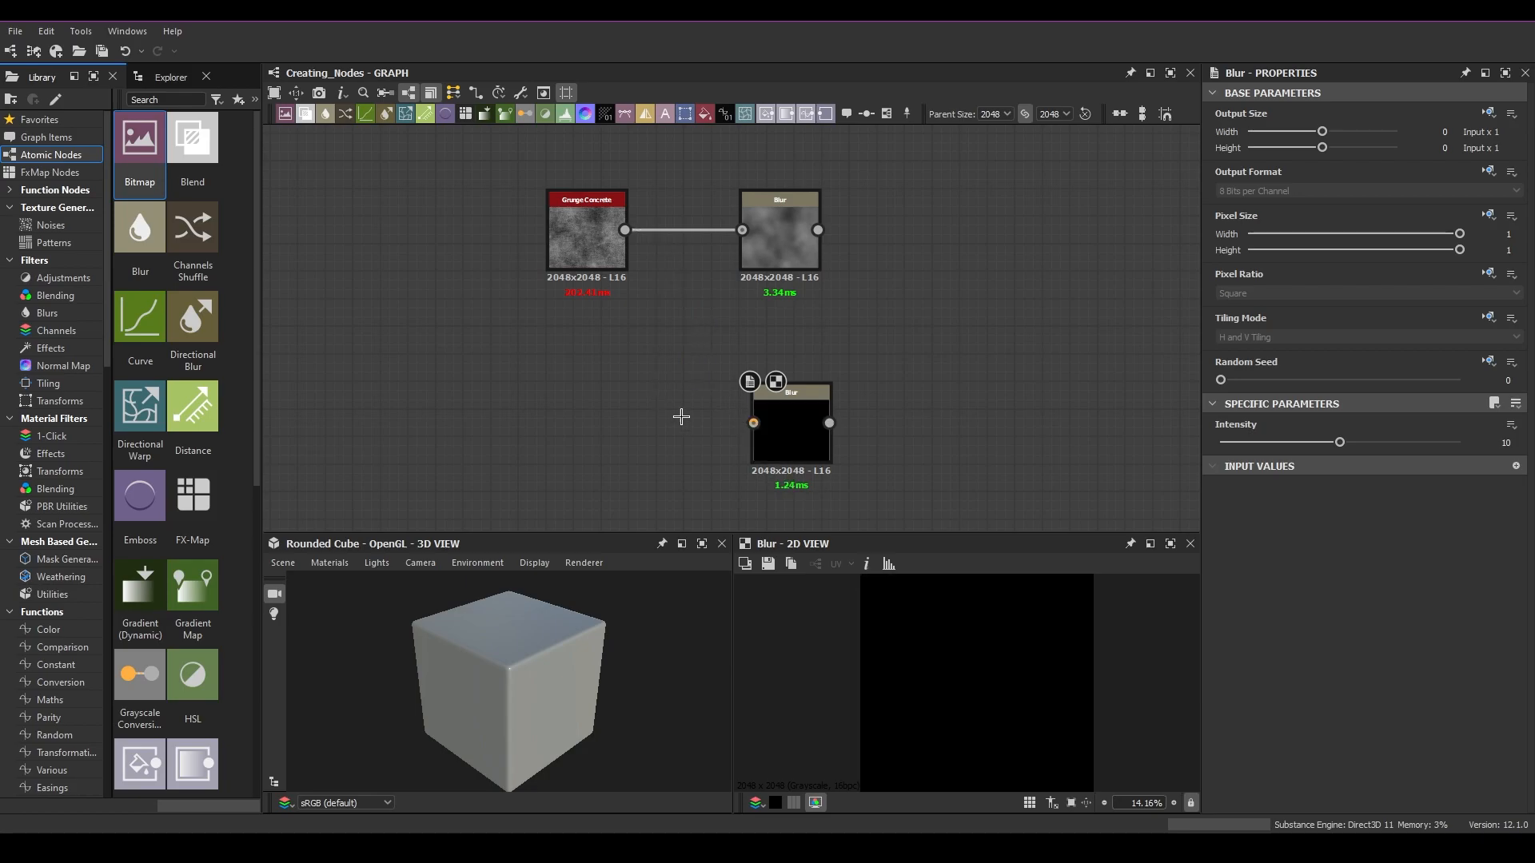
Step: Delete the pasted Blur node and reselect the remaining nodes
left_click(801, 445)
key("Delete")
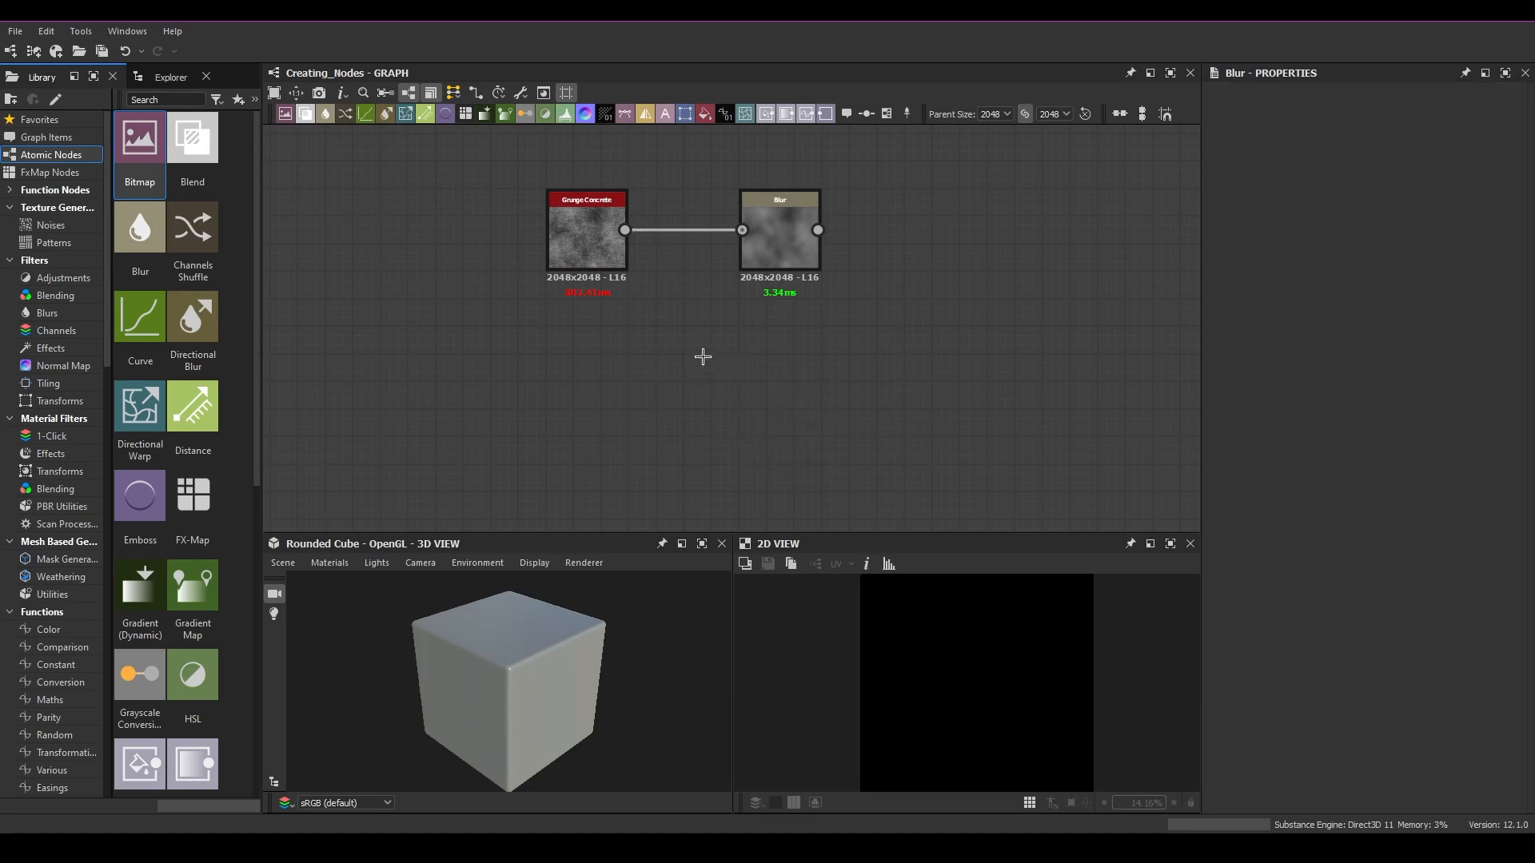
left_click(795, 218)
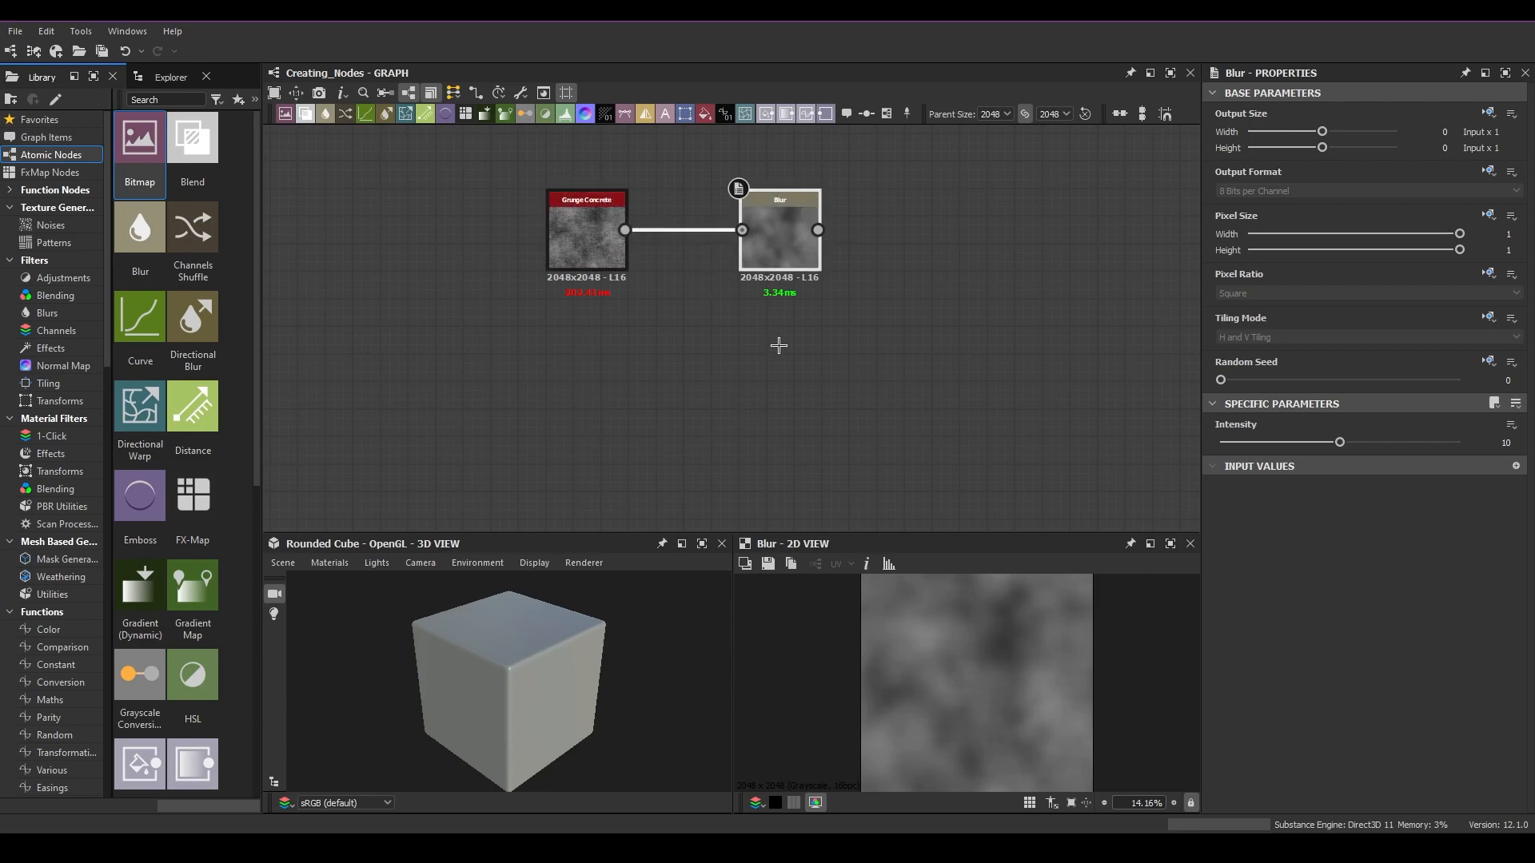
left_click(595, 243)
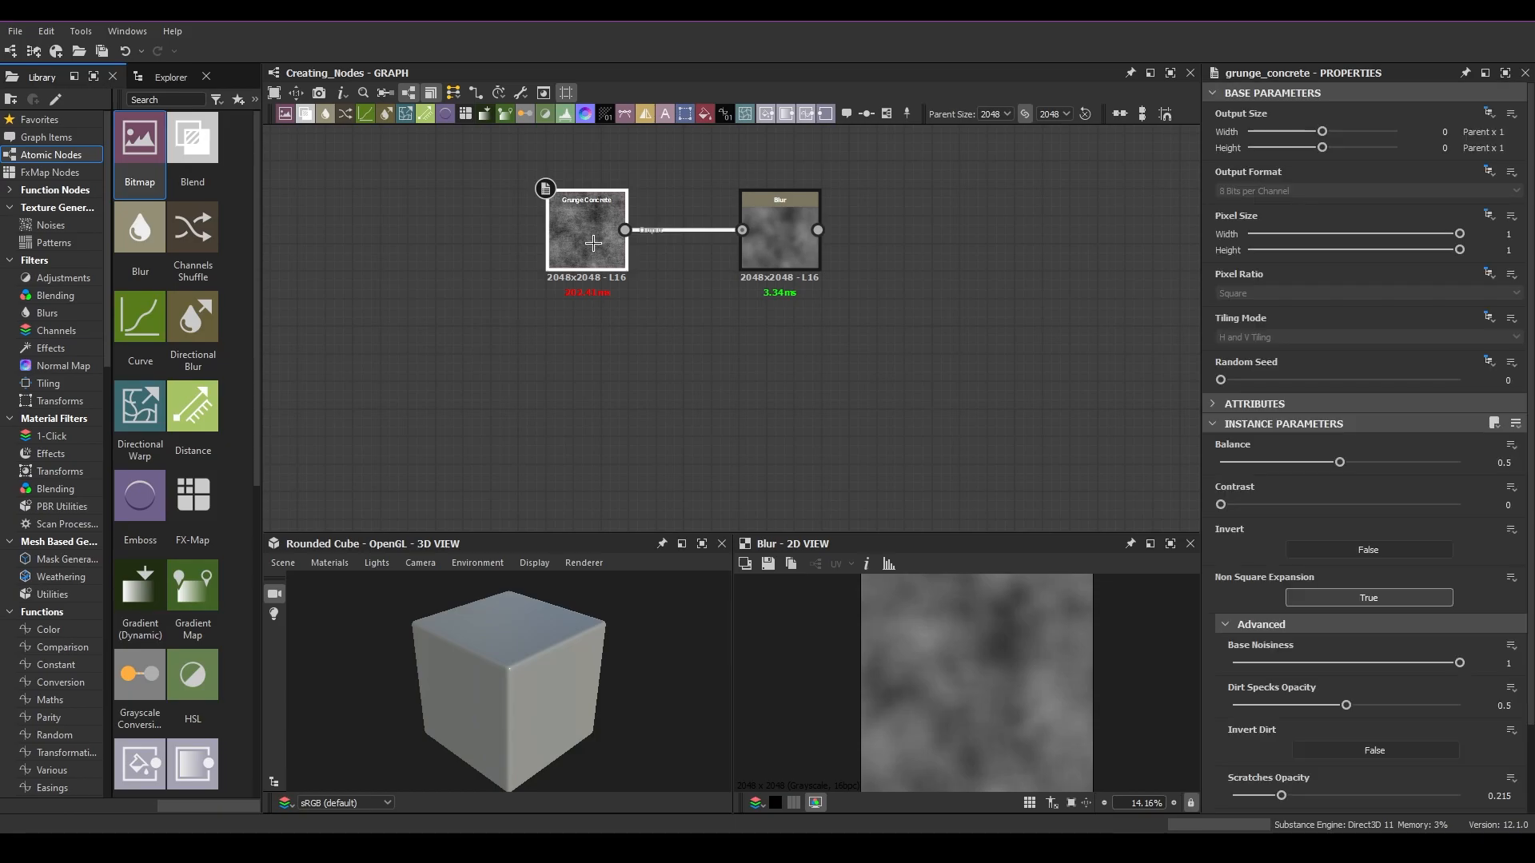
Step: Duplicate the Grunge Concrete node, move the copy, and delete it
middle_click_drag(578, 314, 722, 282)
key("ctrl+d")
left_click_drag(721, 347, 708, 355)
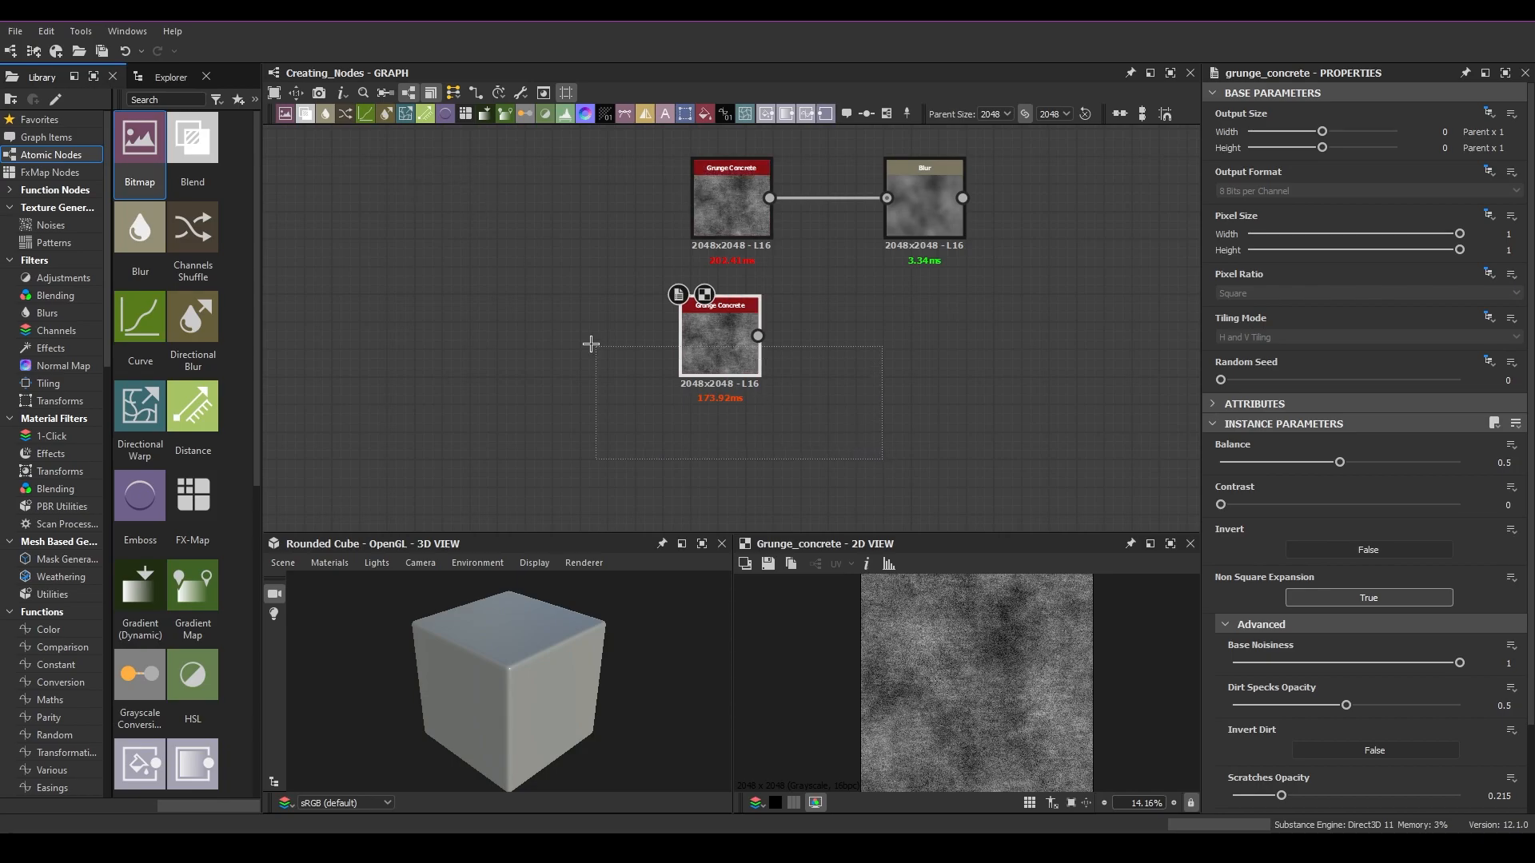
key("Delete")
Step: Move the Blur node closer to Grunge Concrete, paste a connected Blur copy below it, then delete the copy
middle_click_drag(938, 229, 734, 233)
left_click(734, 232)
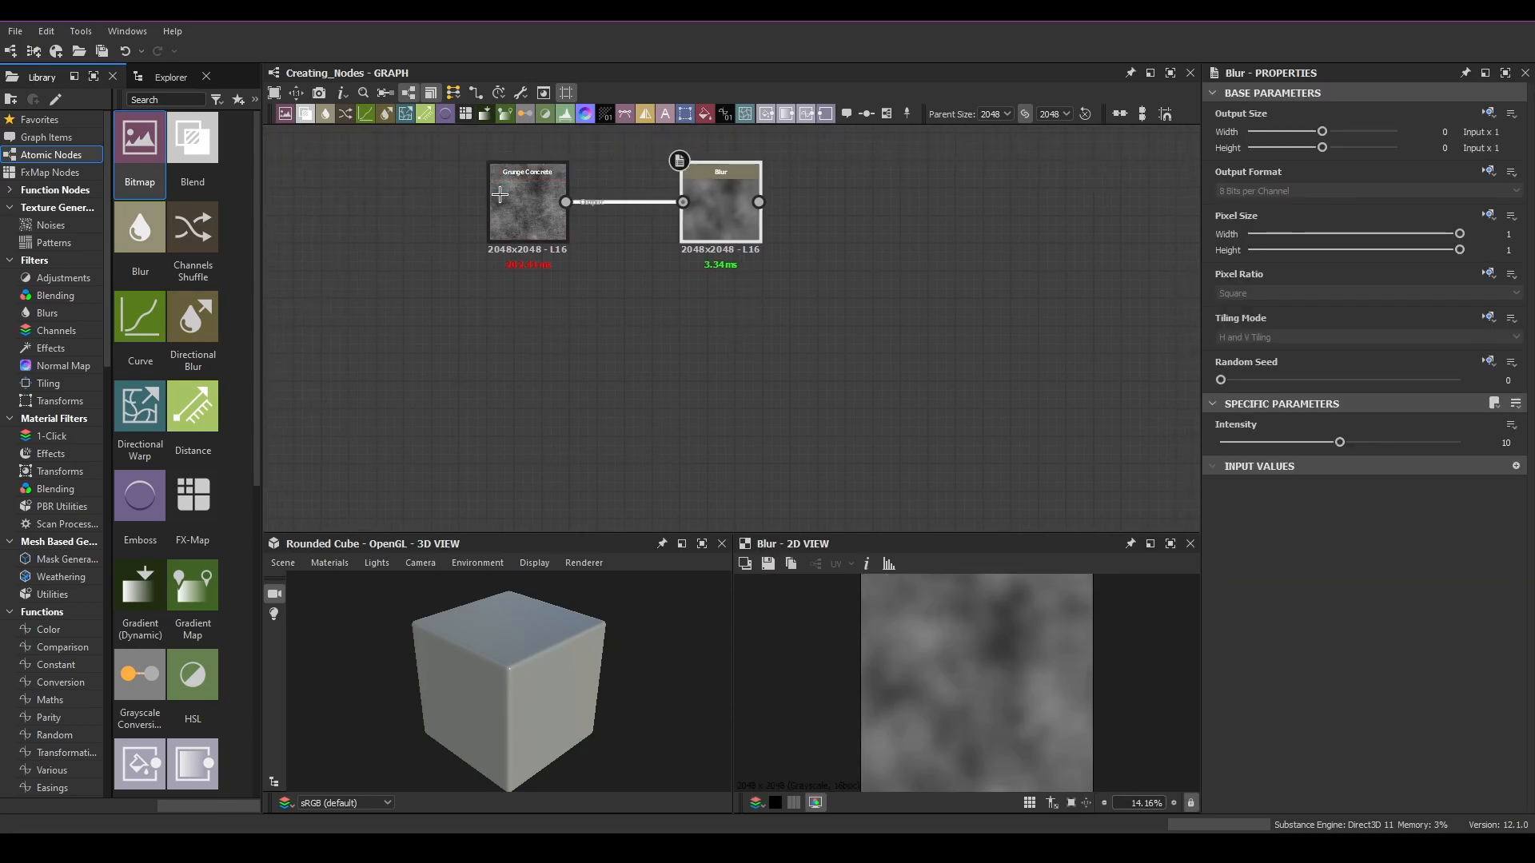
key("ctrl+v")
left_click(731, 226)
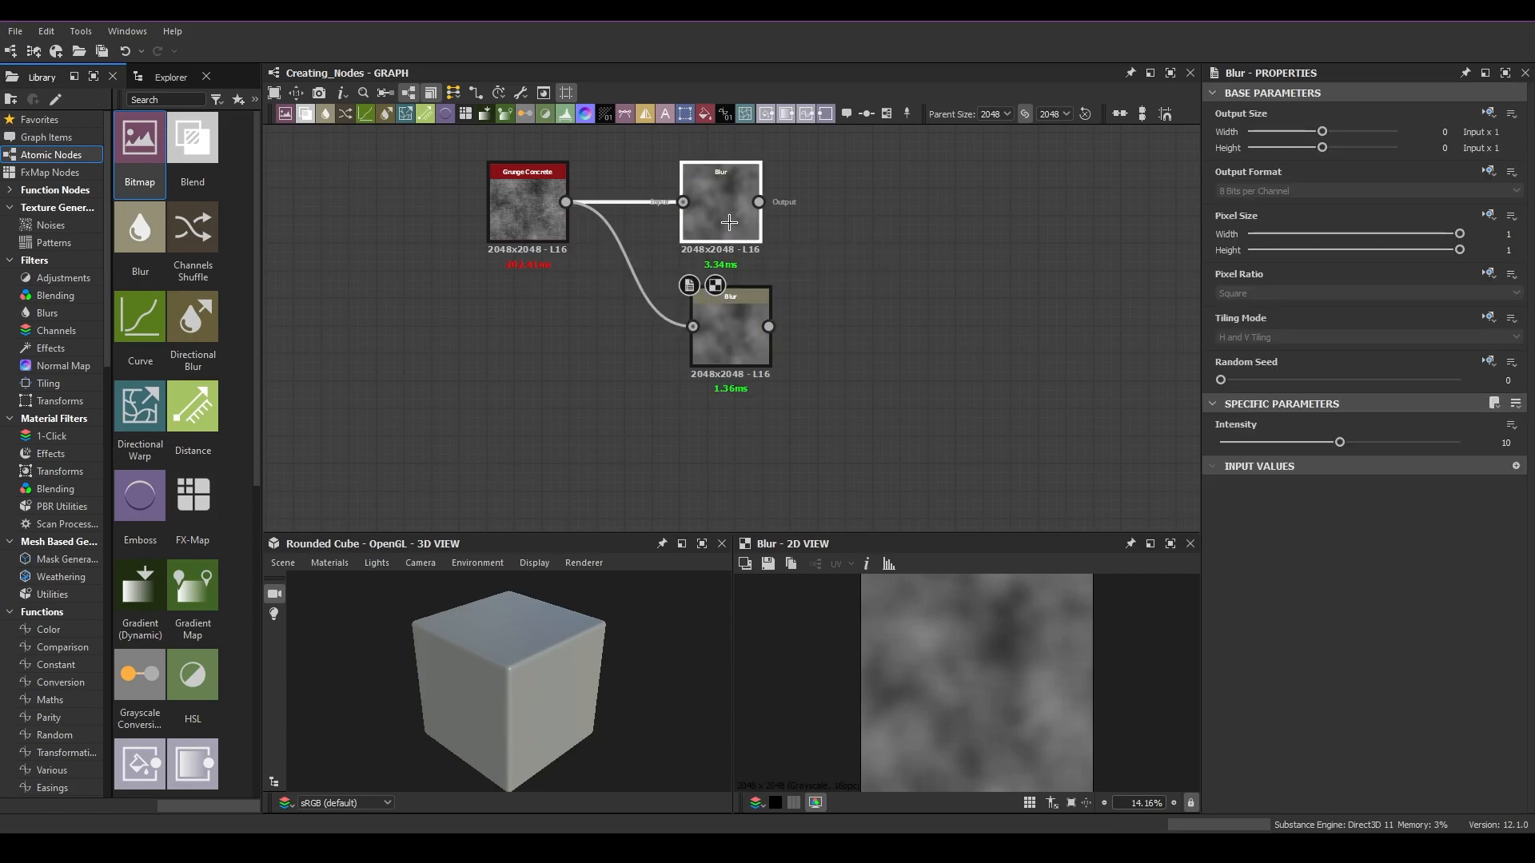
left_click_drag(749, 328, 711, 357)
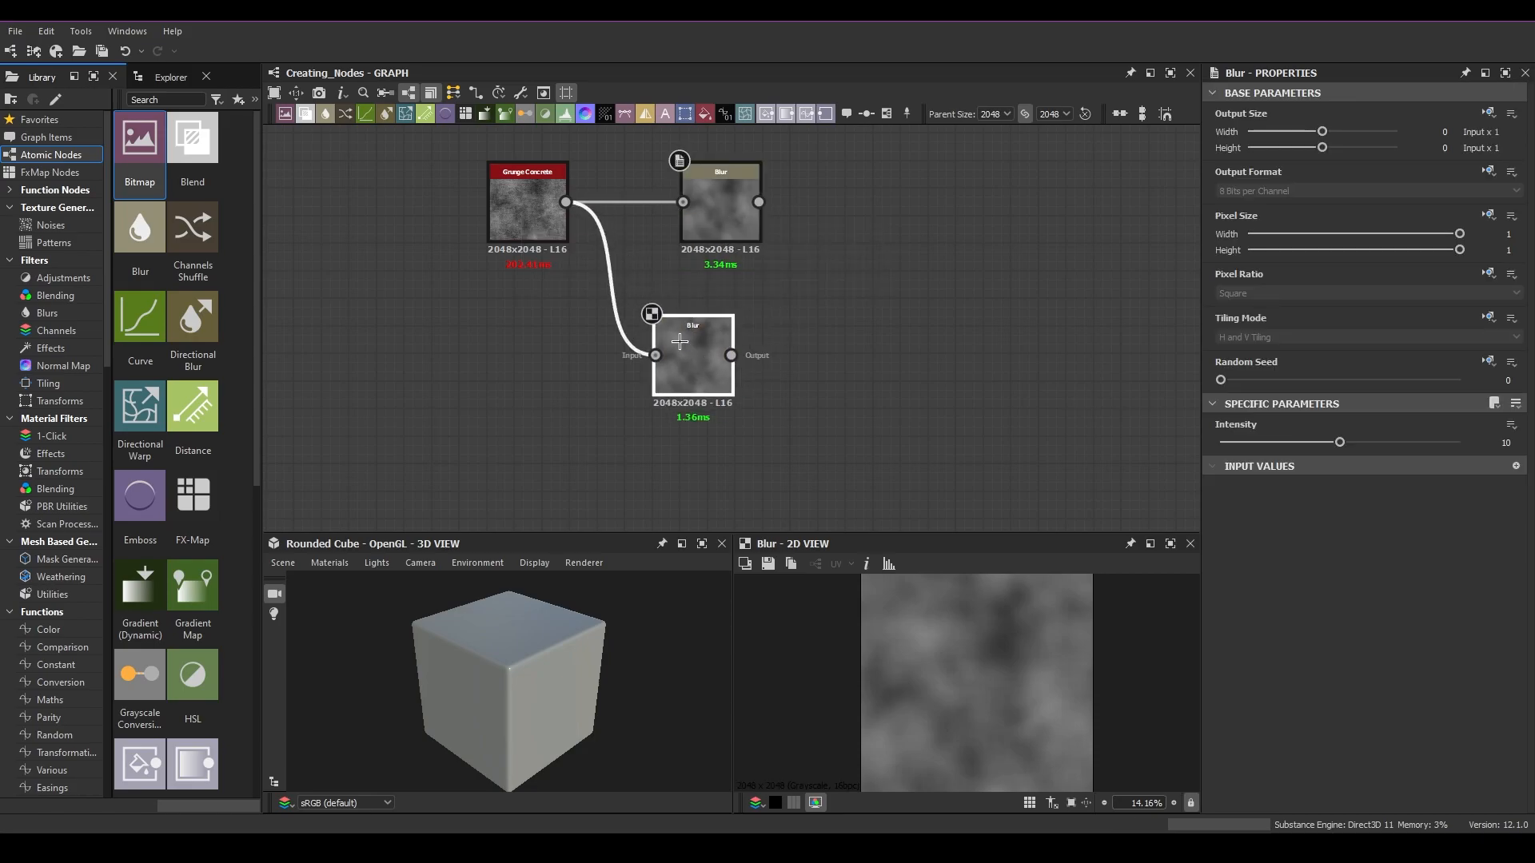
key("Delete")
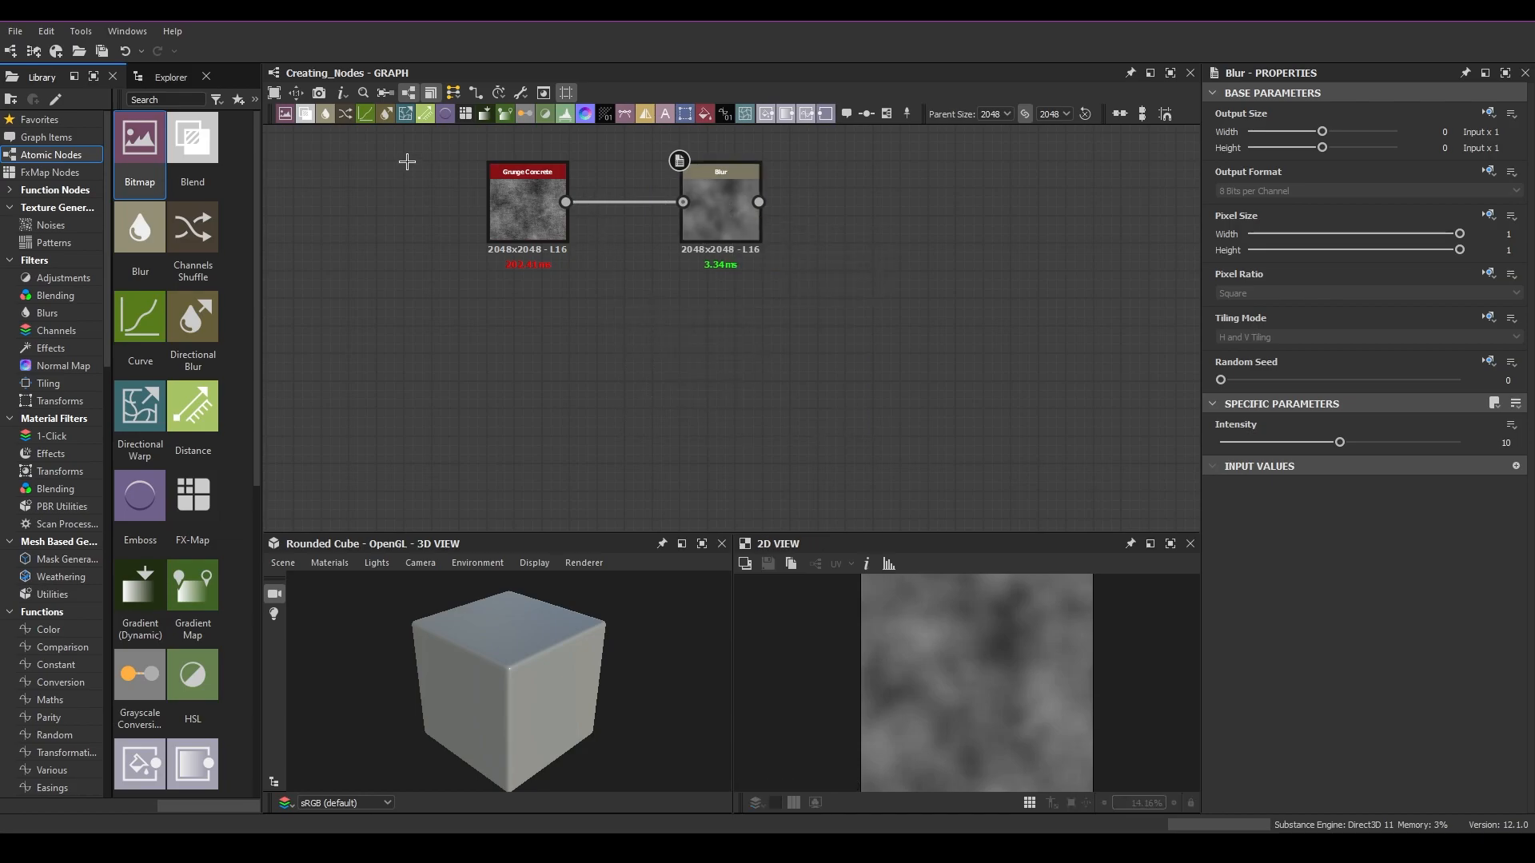
Step: Adjust the Blur node's Intensity slider up to 16.6 and back to 10.47
left_click(716, 189)
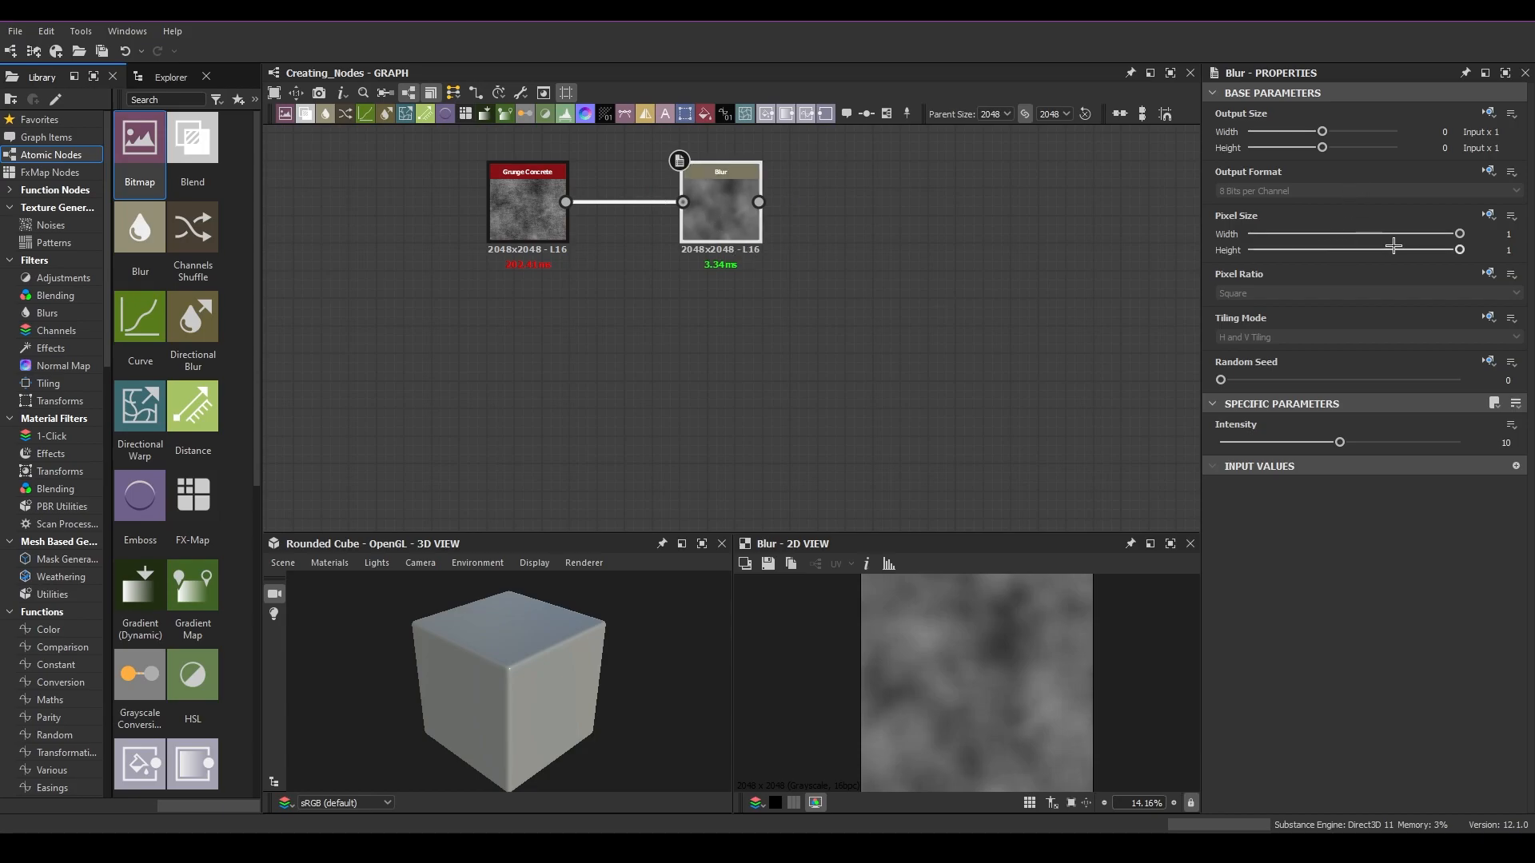
left_click_drag(1339, 444, 1419, 443)
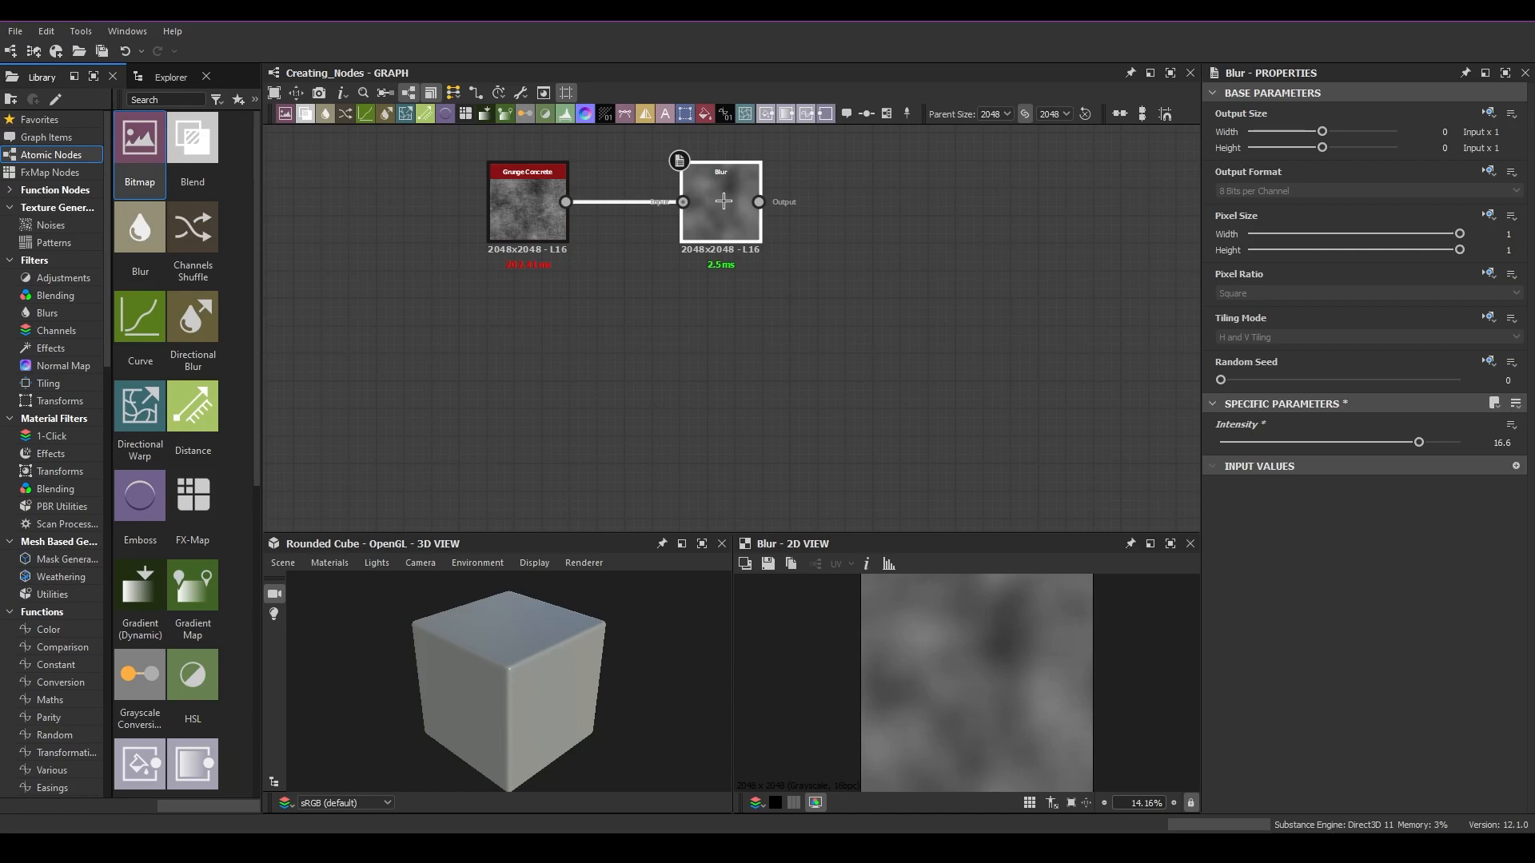
left_click_drag(1419, 442, 1345, 441)
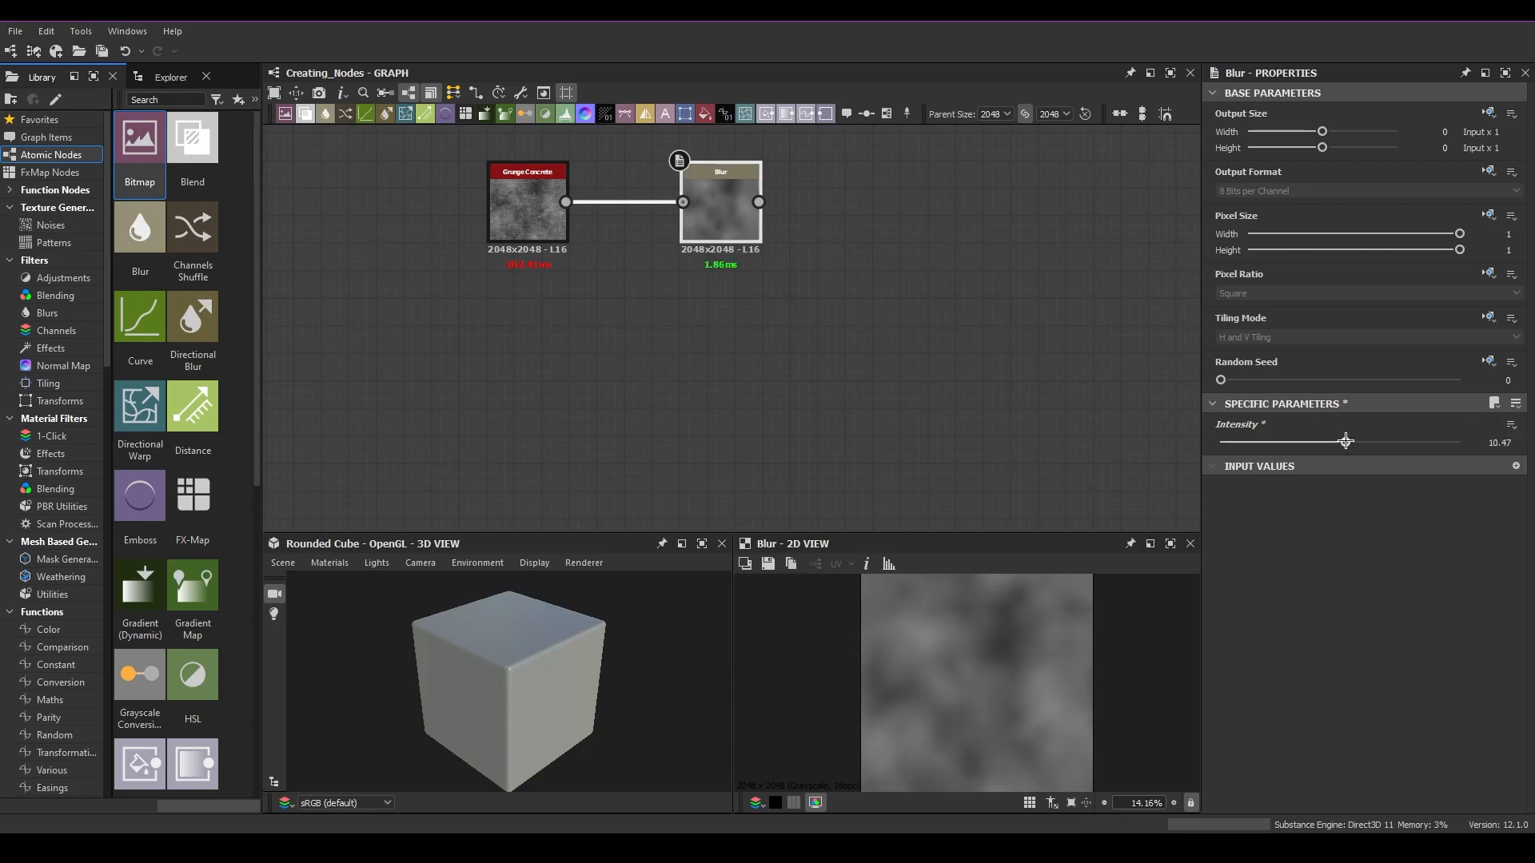
Step: Duplicate the Blur node, move the copy below, then select and delete it
middle_click_drag(781, 280, 775, 336)
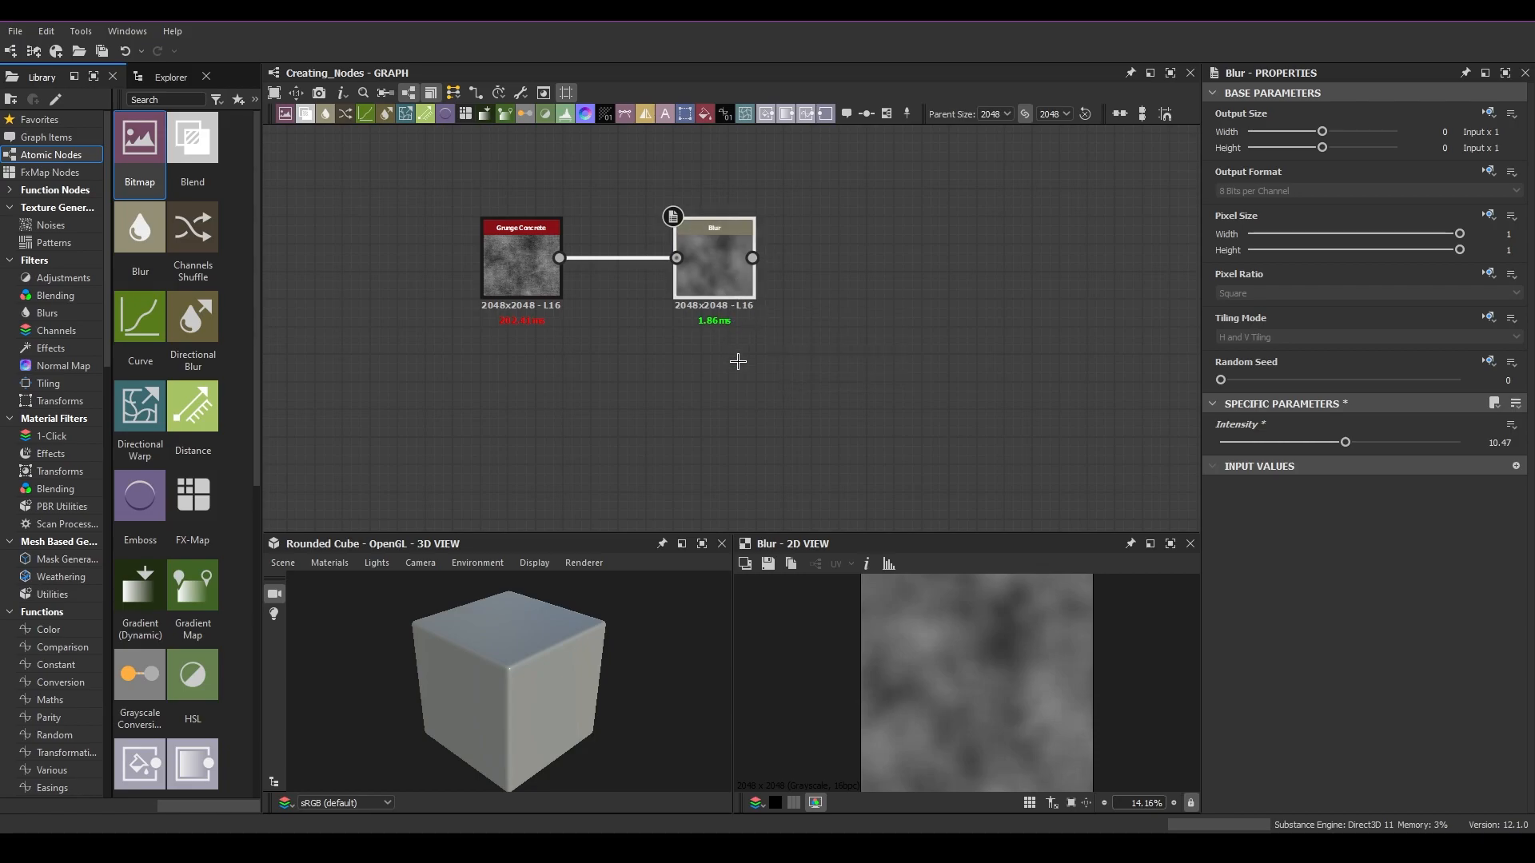
key("ctrl+d")
left_click_drag(731, 347, 707, 423)
middle_click_drag(780, 415, 816, 367)
left_click_drag(725, 346, 754, 367)
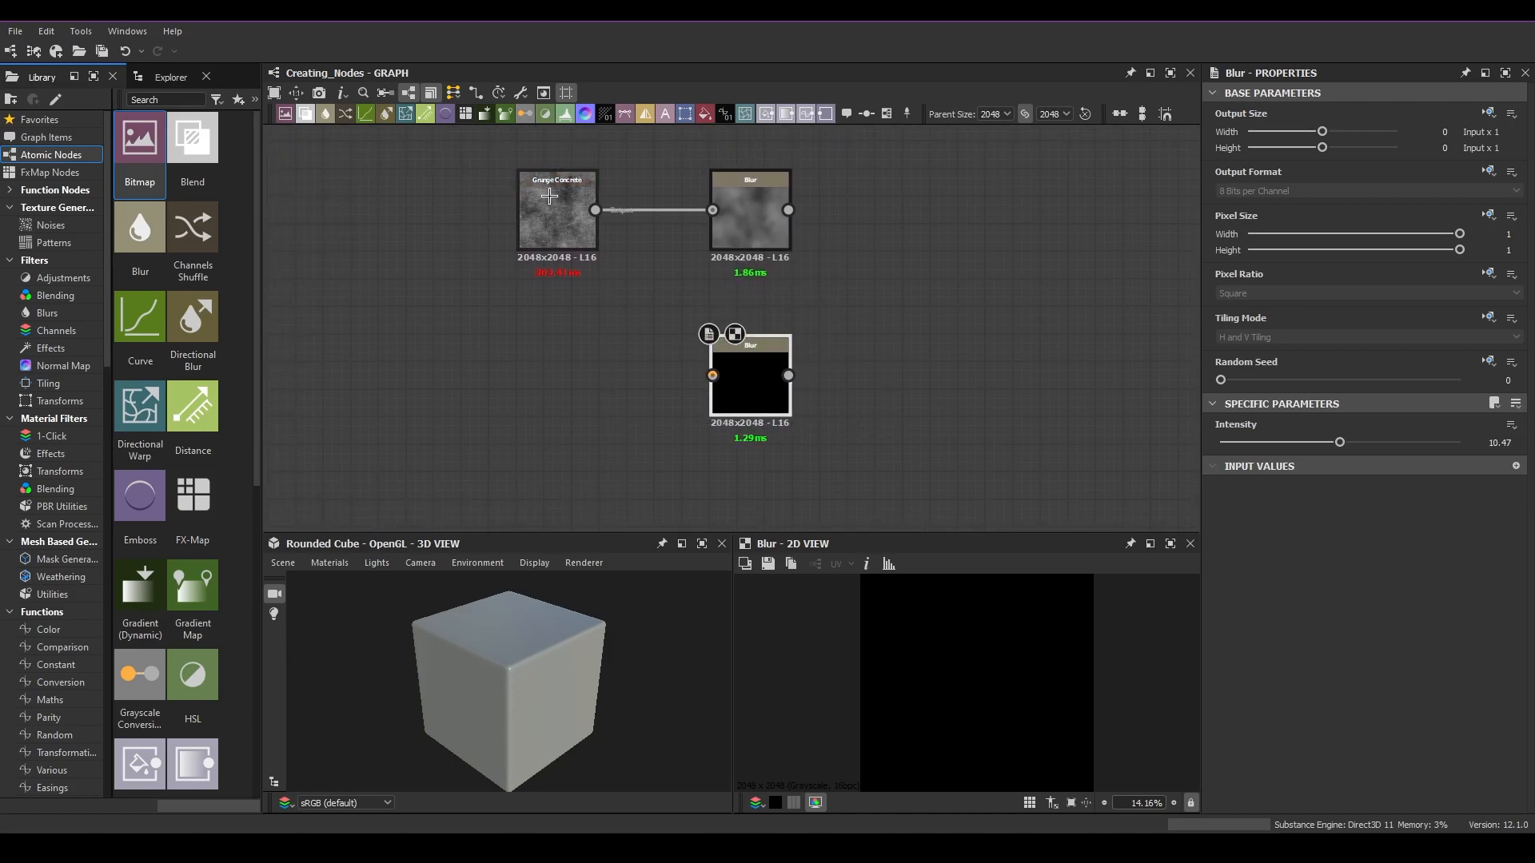
left_click_drag(859, 422, 648, 319)
key("Delete")
Step: Select the Blur node and duplicate it again
scroll(784, 281, "down", 2)
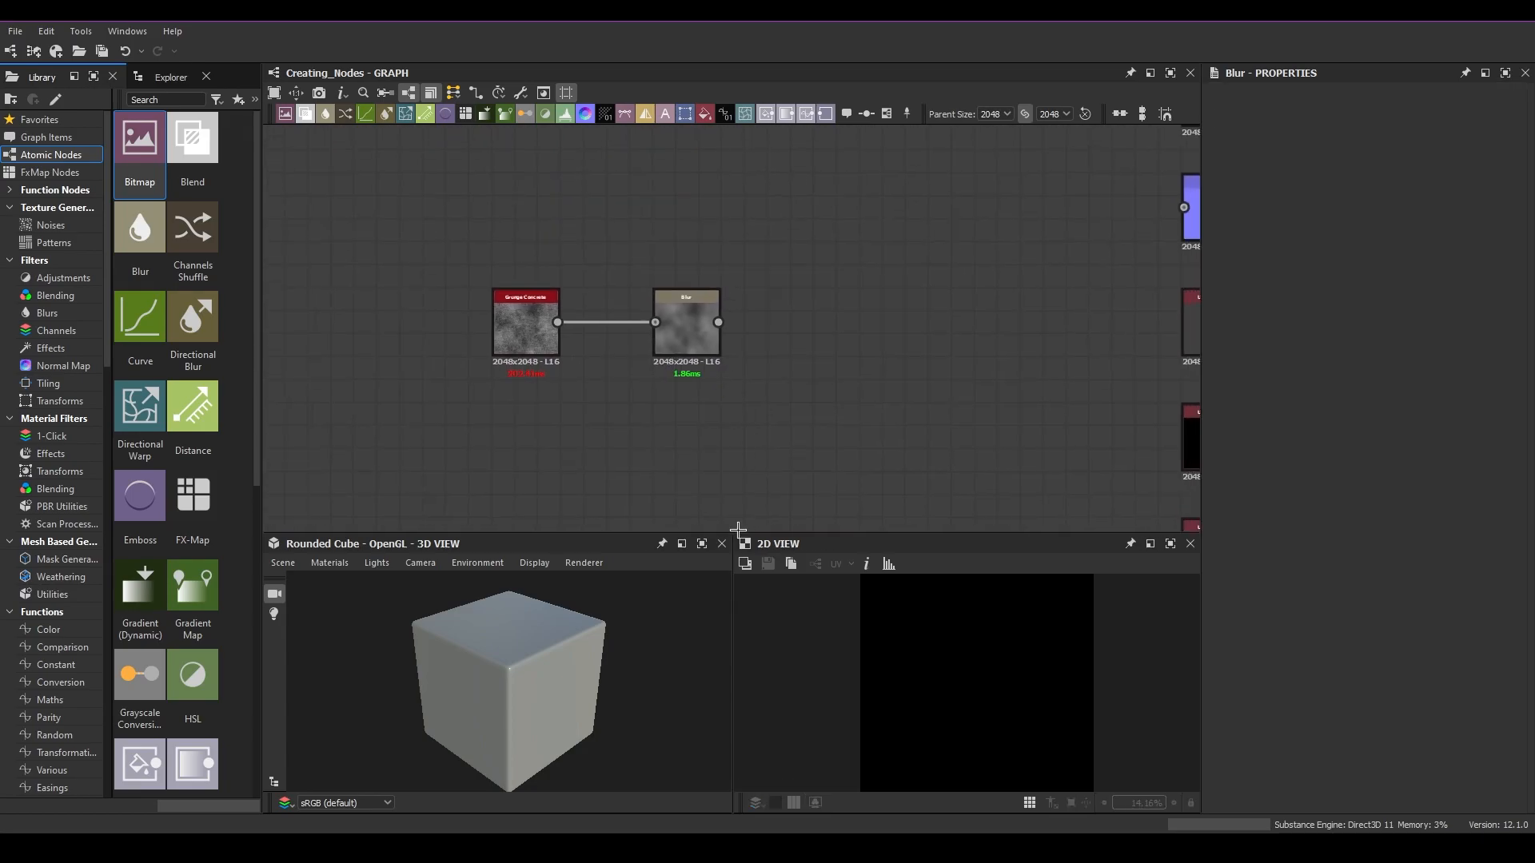
double_click(692, 327)
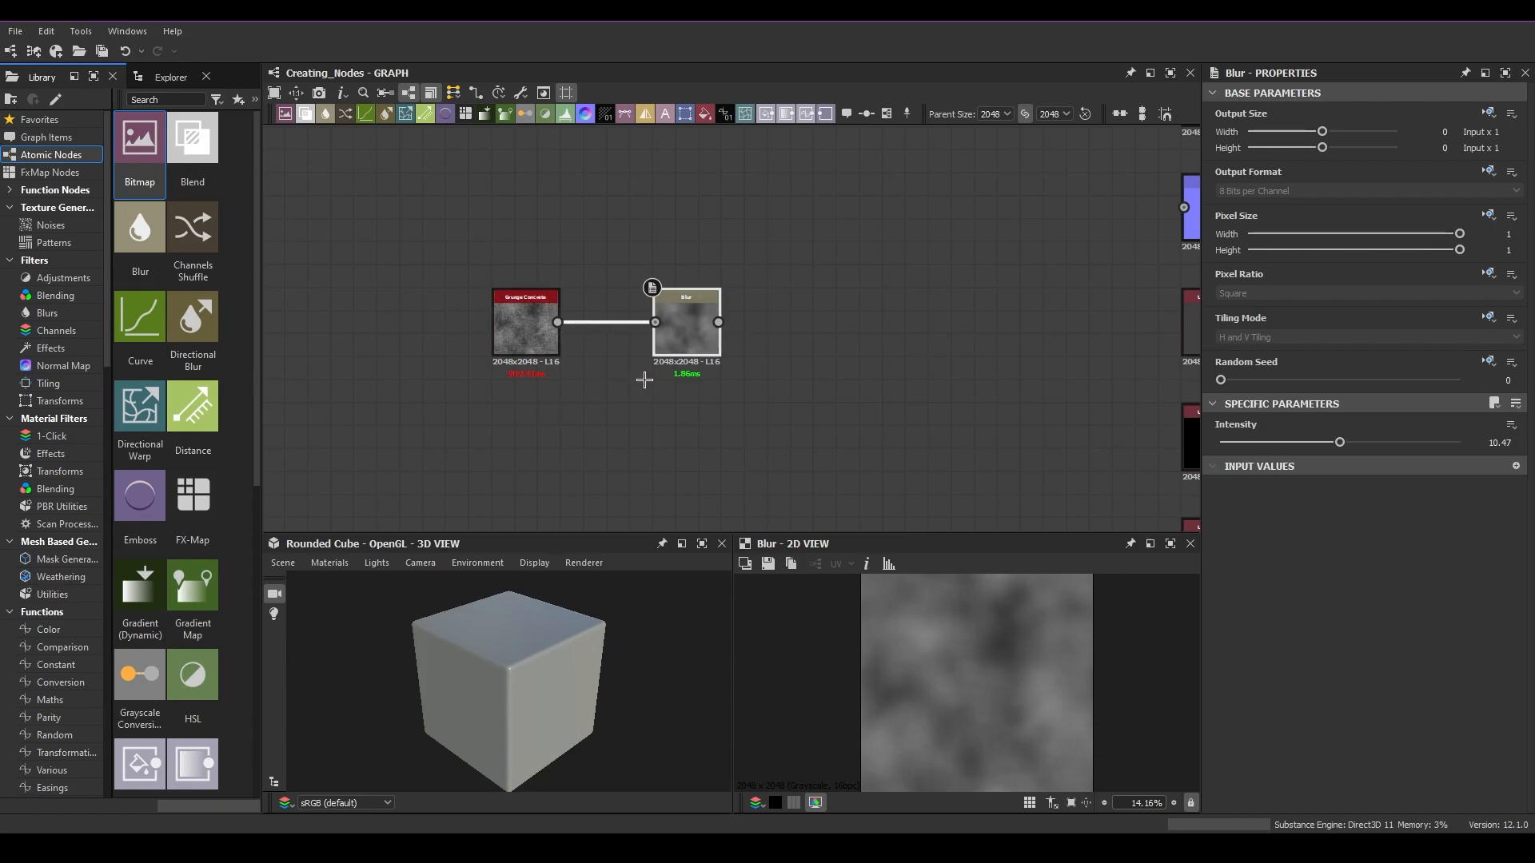
key("ctrl+d")
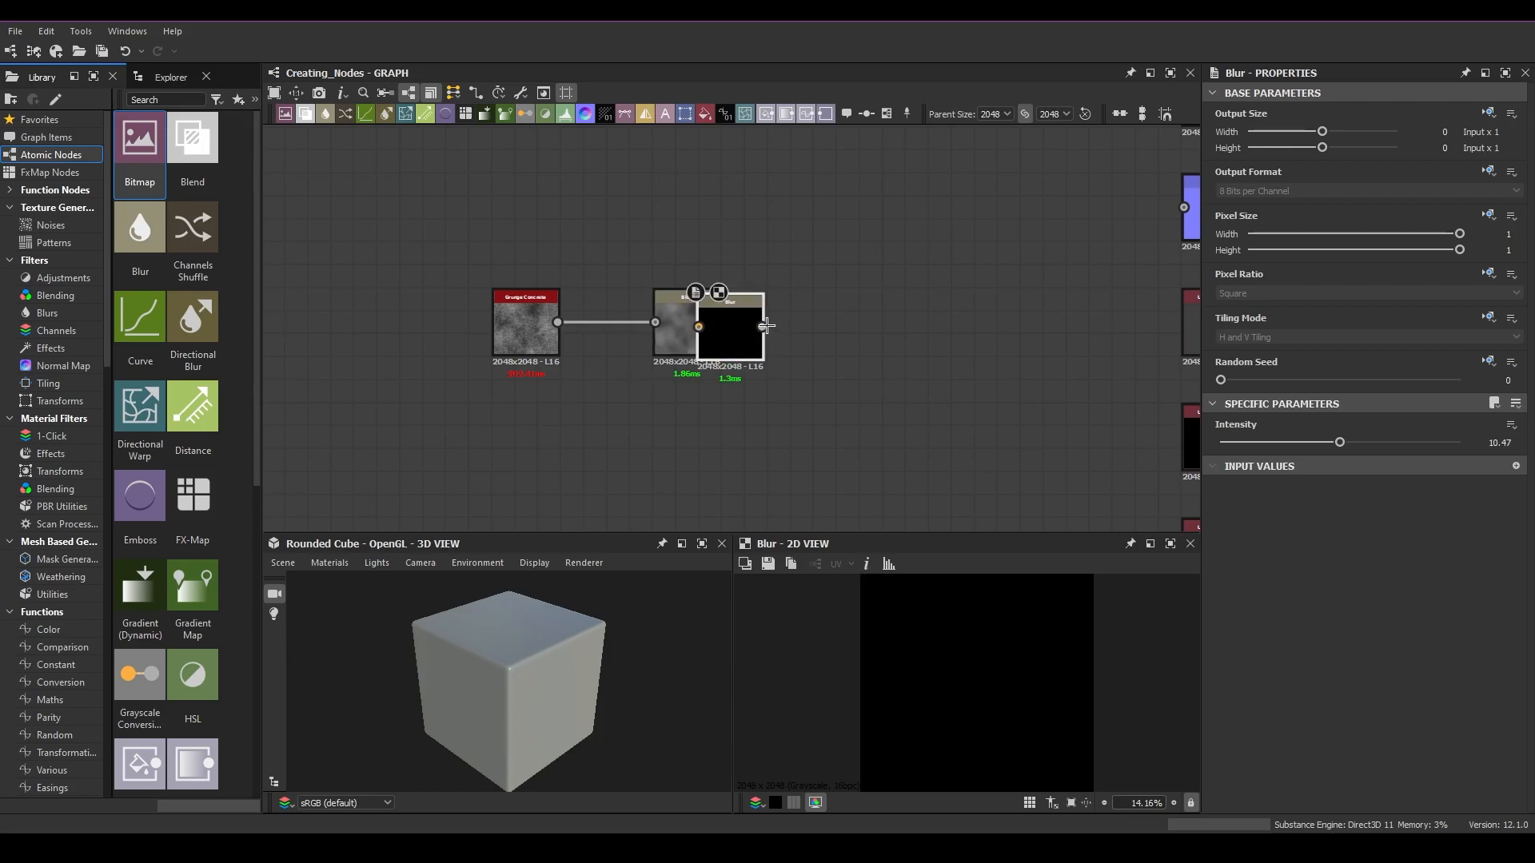
Step: Select the Blur nodes with a selection box and delete them
left_click(641, 424)
left_click_drag(743, 450, 524, 417)
key("Delete")
Step: Copy the Grunge Concrete node and paste a second Grunge Concrete node above it
left_click_drag(582, 322, 772, 307)
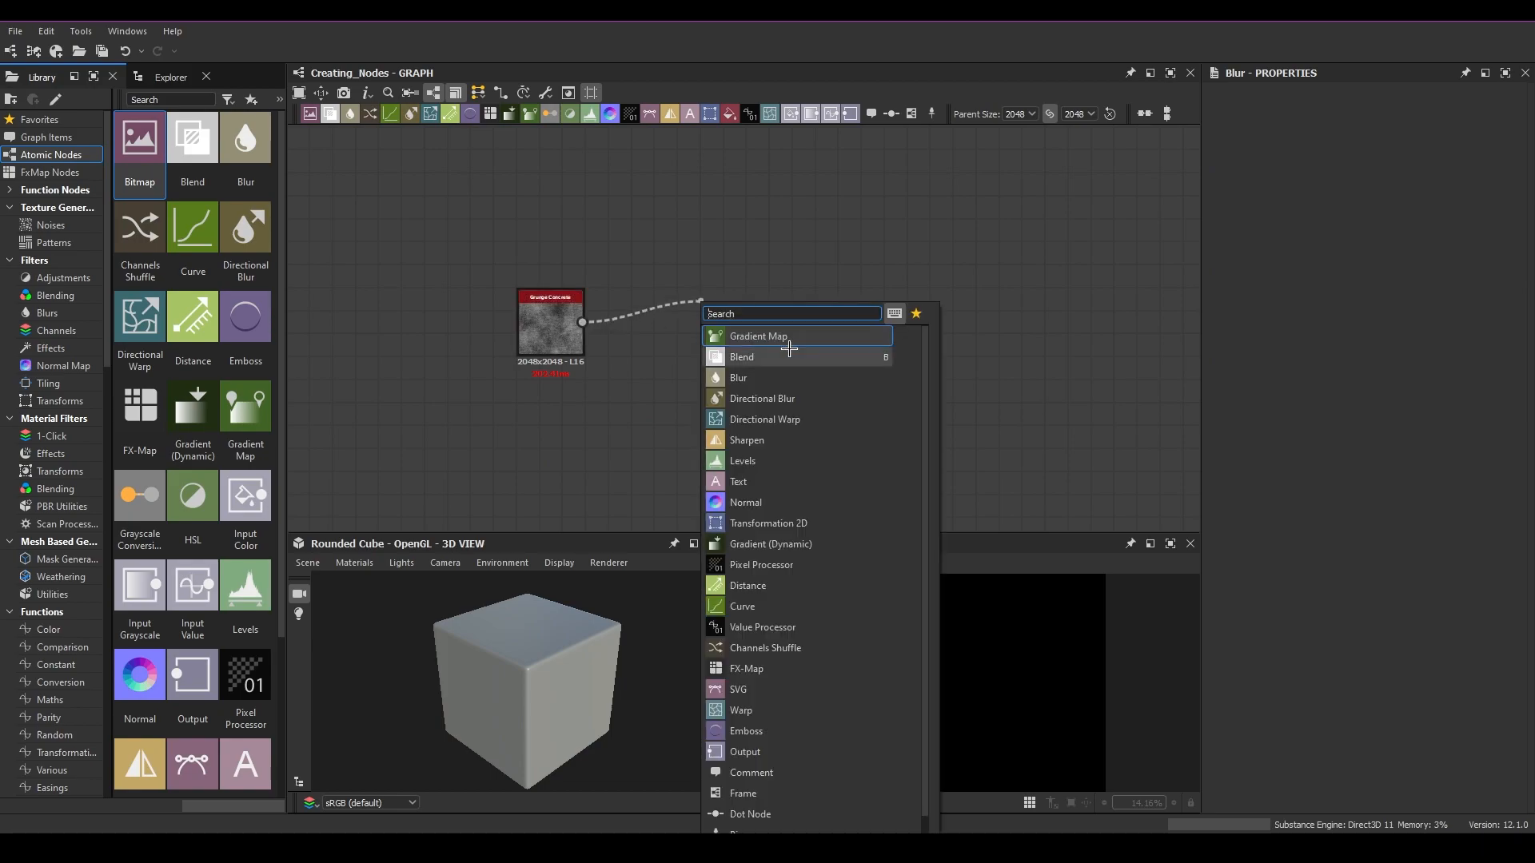
left_click(776, 357)
left_click(546, 316)
key("ctrl+c")
left_click(548, 245)
key("ctrl+v")
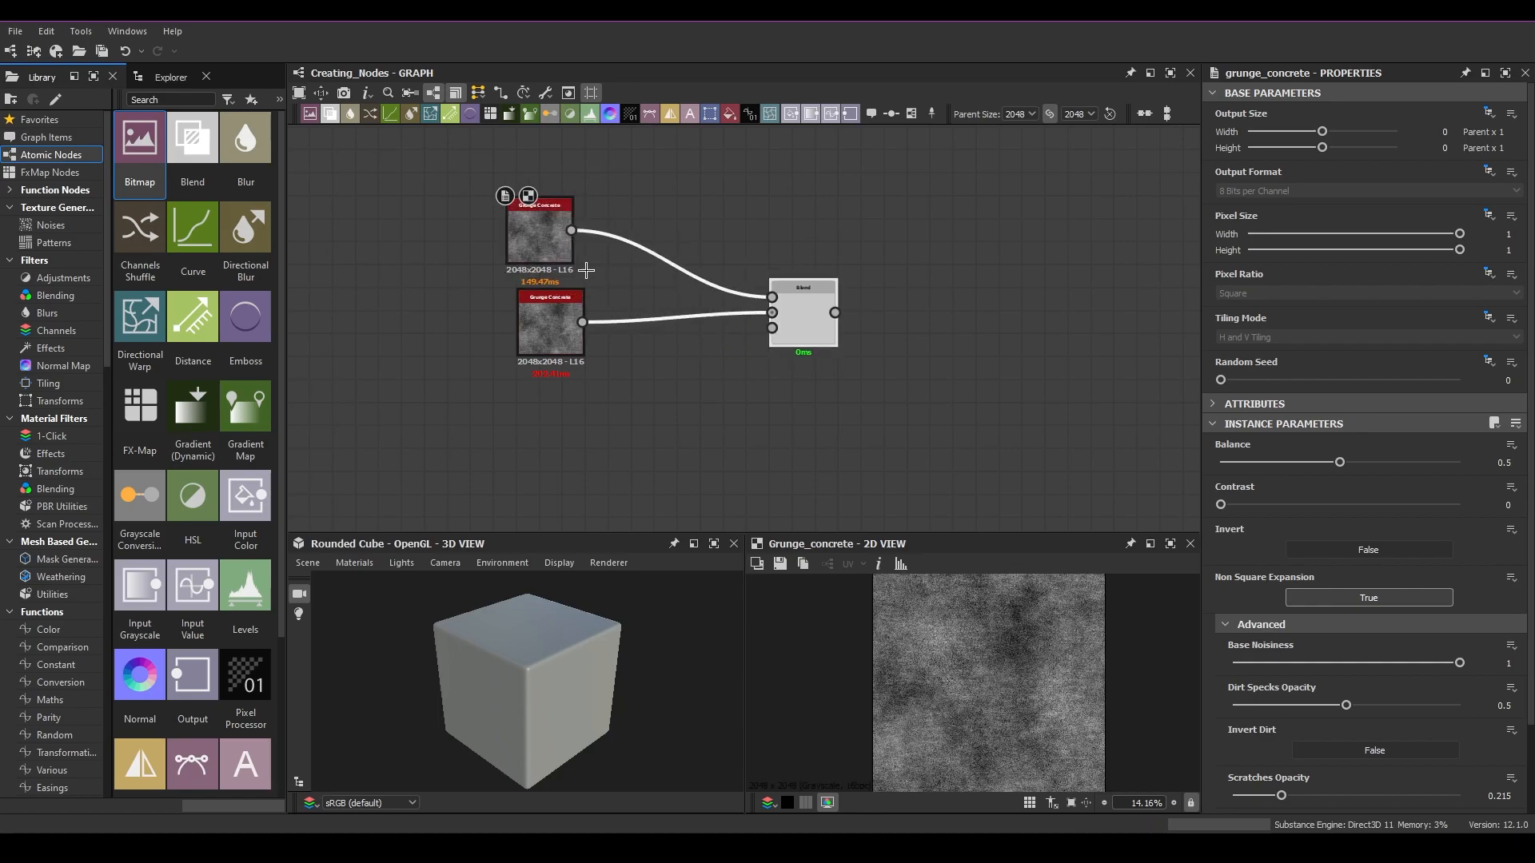
Step: Zoom in on the graph, select the Blend node, browse its Blending Mode options, and nudge the node sideways
scroll(733, 295, "up", 2)
left_click_drag(853, 242, 1078, 451)
left_click_drag(1080, 452, 1082, 452)
left_click_drag(1088, 455, 832, 232)
left_click(960, 347)
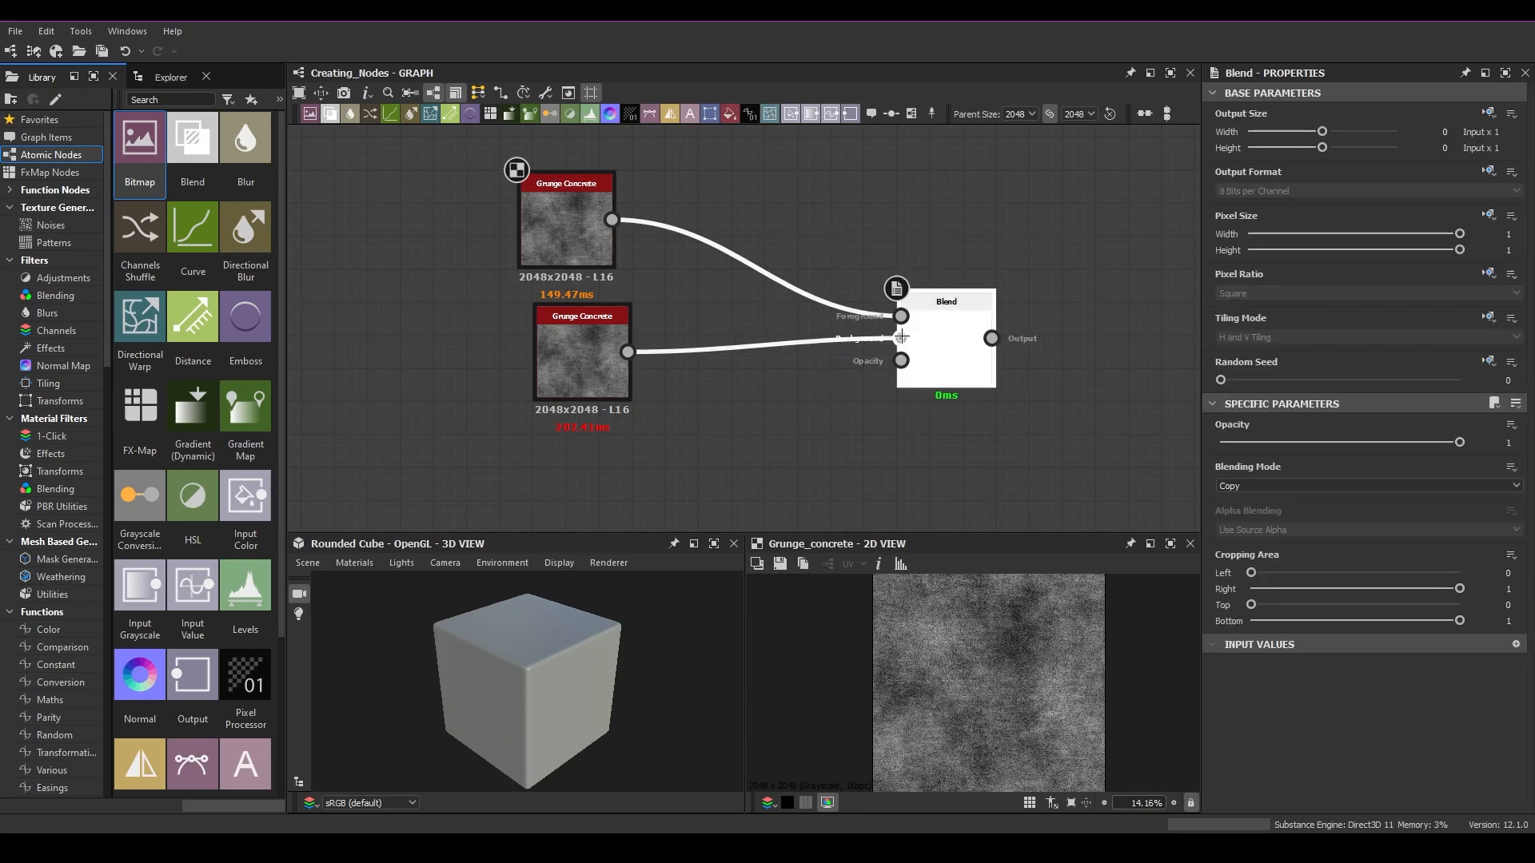
left_click(1264, 485)
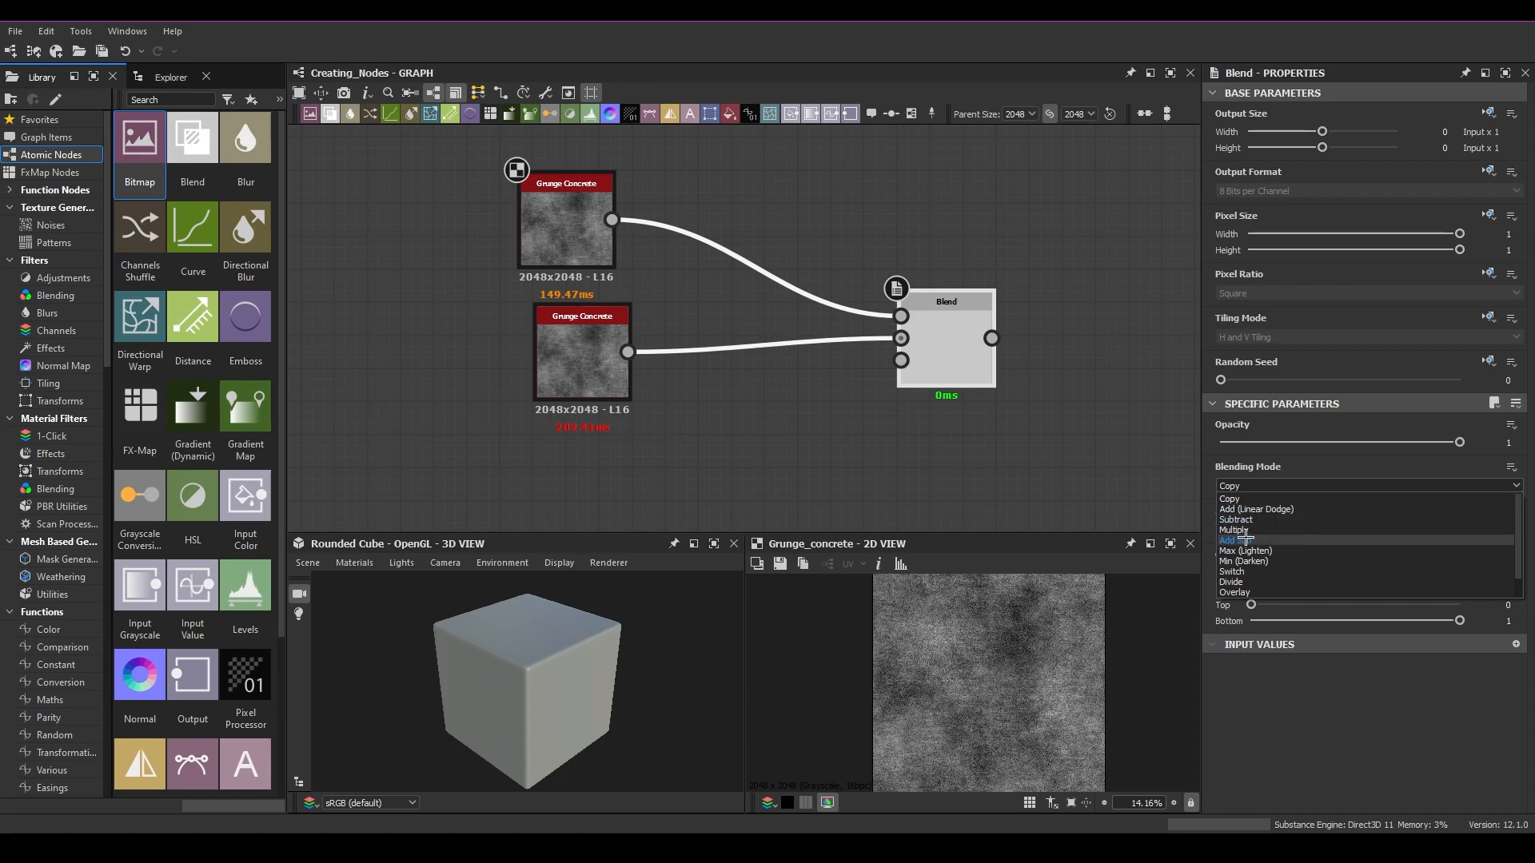
left_click(1164, 463)
left_click_drag(955, 338, 988, 333)
left_click(581, 218)
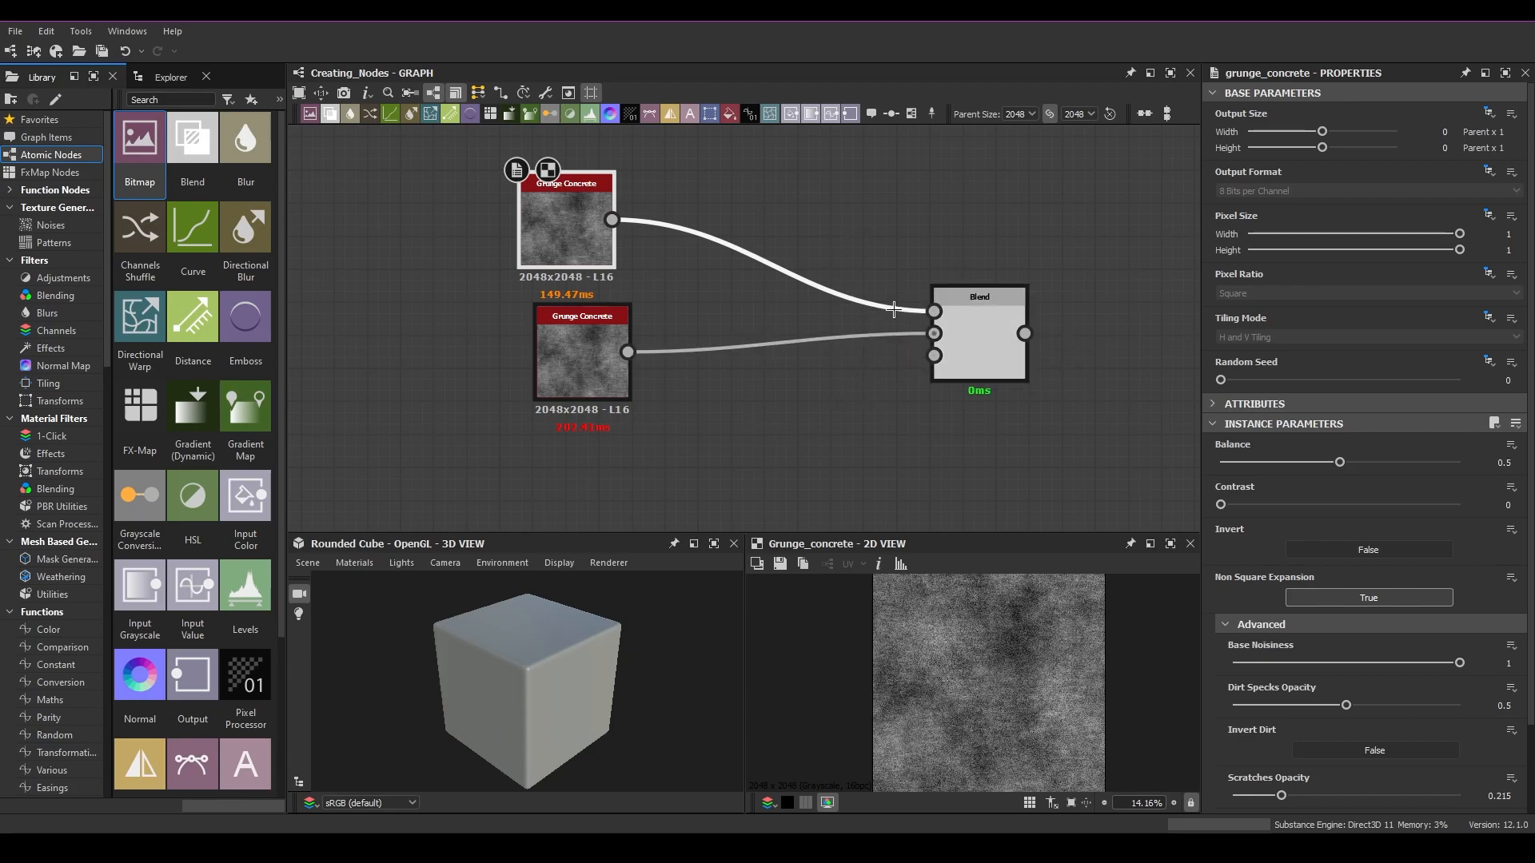
Step: Disconnect both Blend inputs and reconnect them crossed: top Grunge Concrete to Background, lower Grunge Concrete to Foreground
double_click(937, 310)
double_click(935, 333)
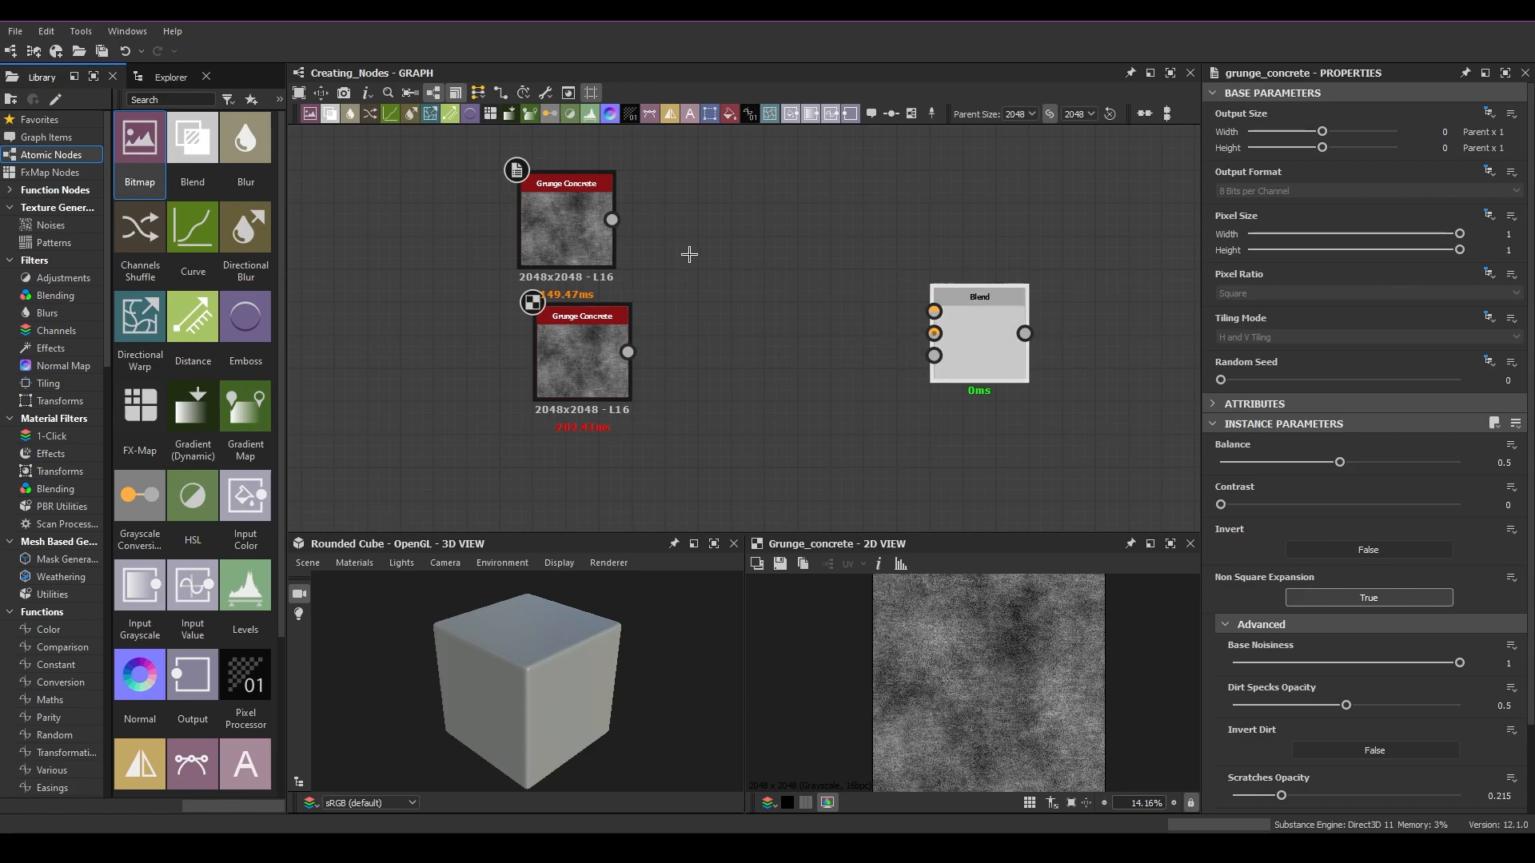
left_click_drag(613, 220, 947, 333)
left_click(947, 333)
left_click_drag(628, 351, 934, 311)
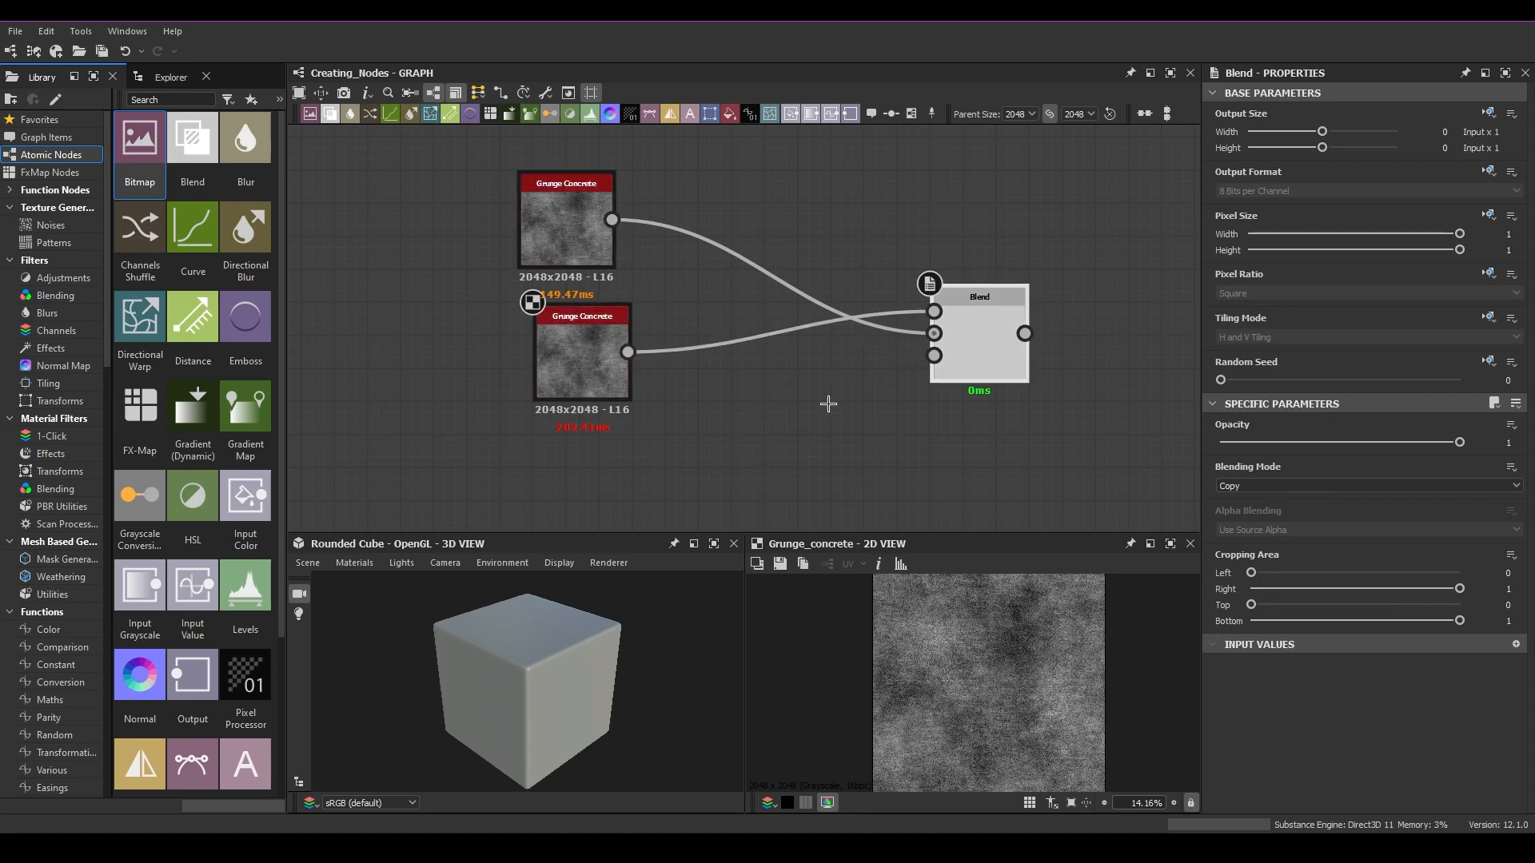
Step: Move the Blend node up and swap its Foreground and Background inputs back and forth several times
left_click_drag(1005, 323, 995, 279)
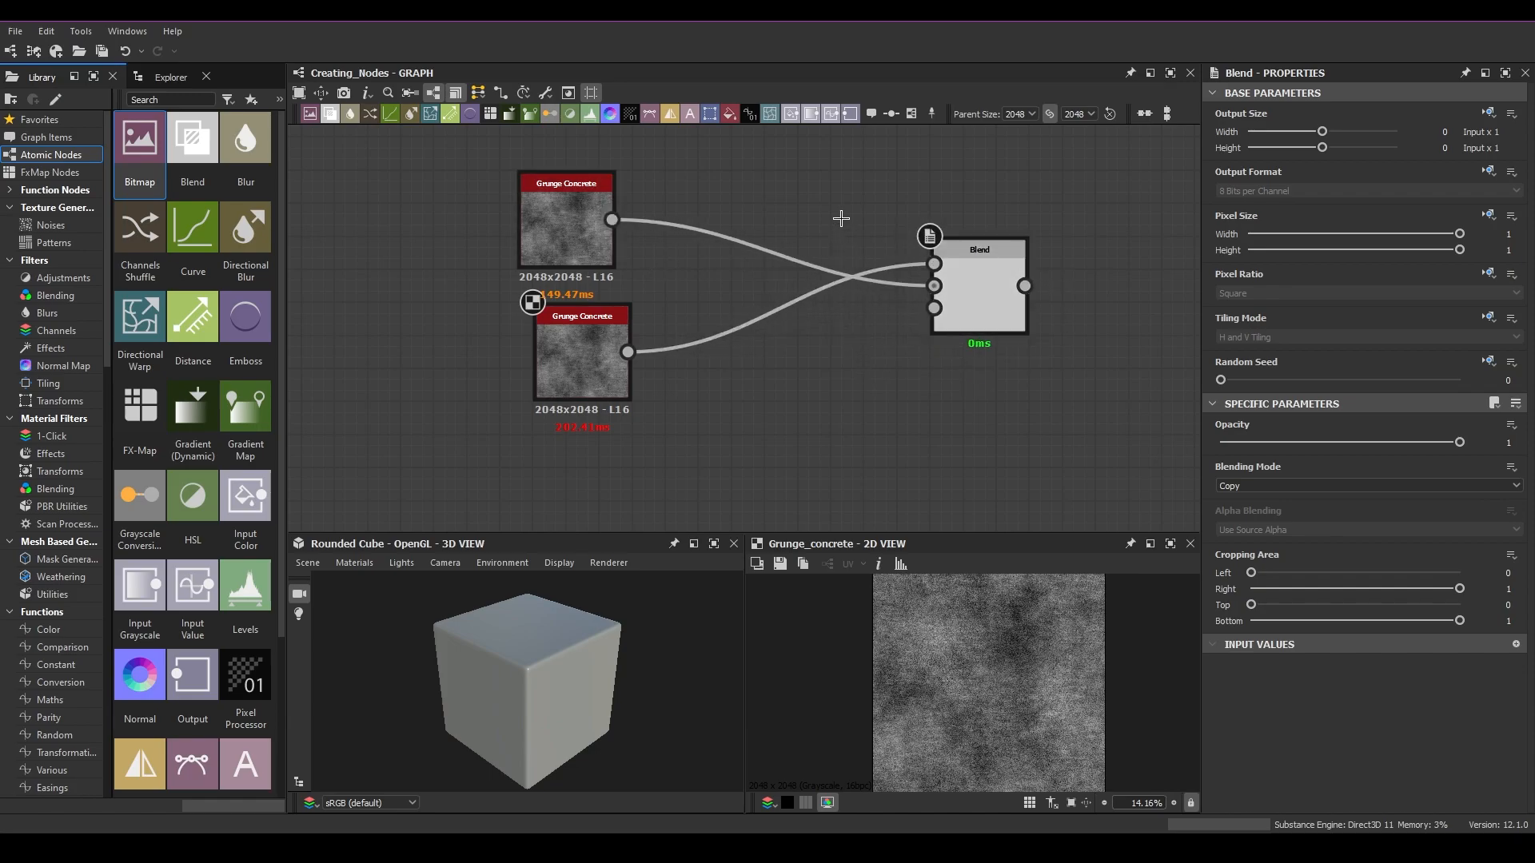
left_click_drag(844, 217, 847, 394)
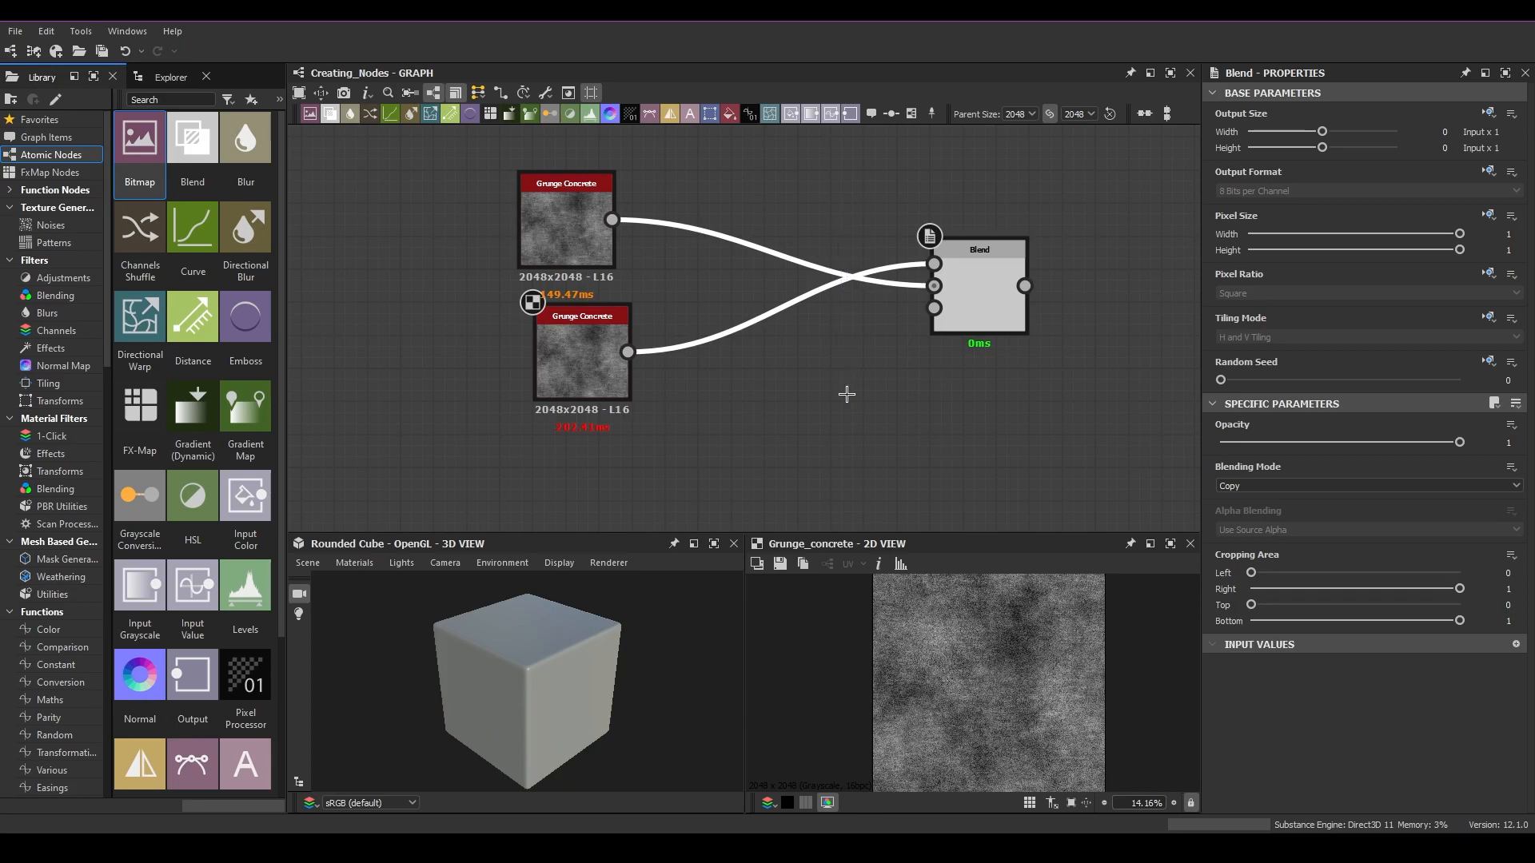
key("x")
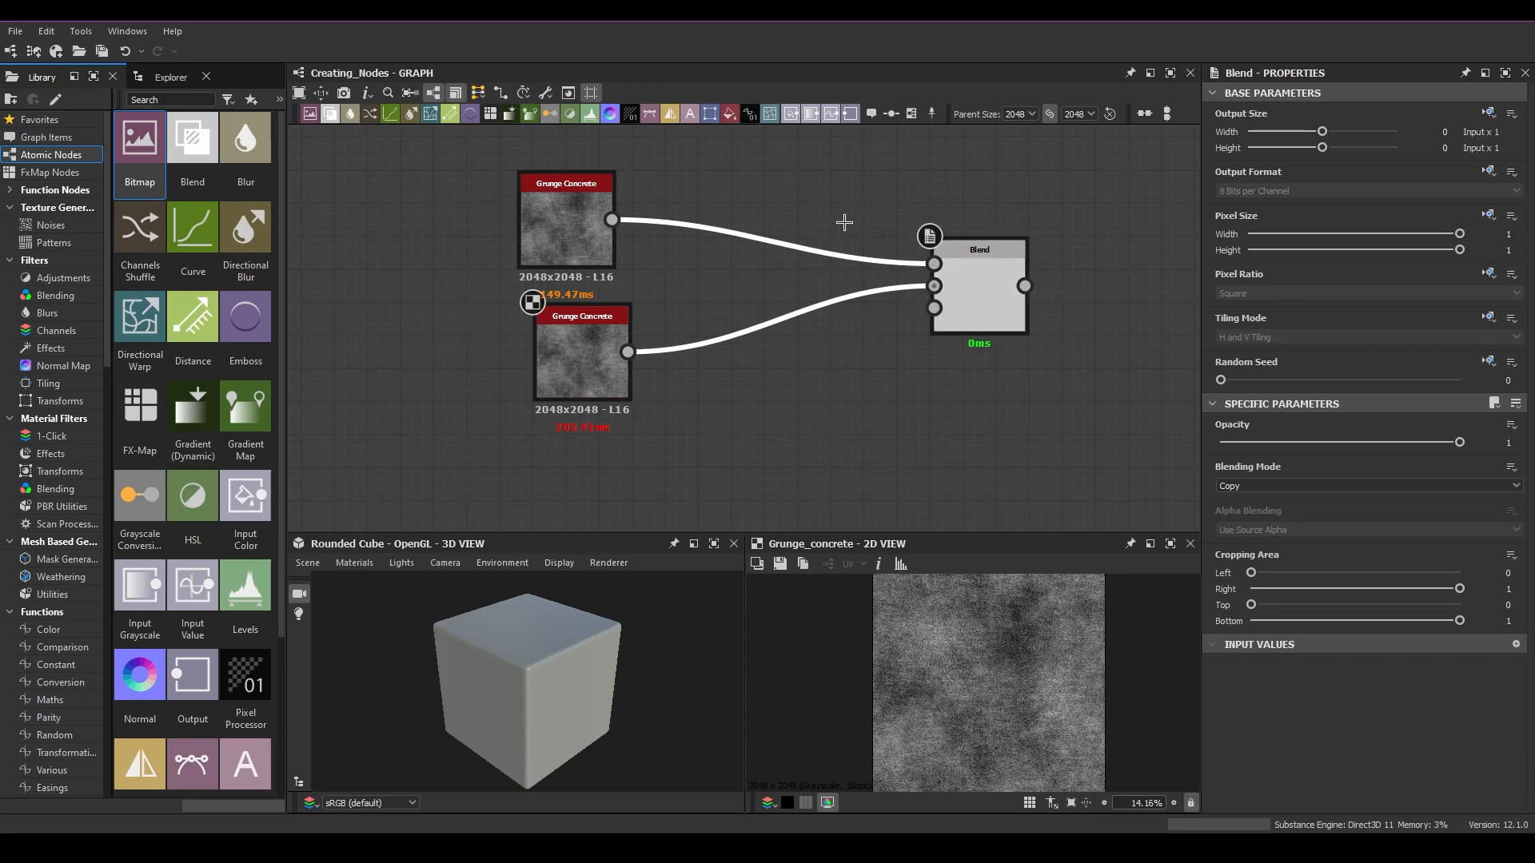
left_click_drag(777, 177, 799, 430)
key("x")
key("x")
key("x")
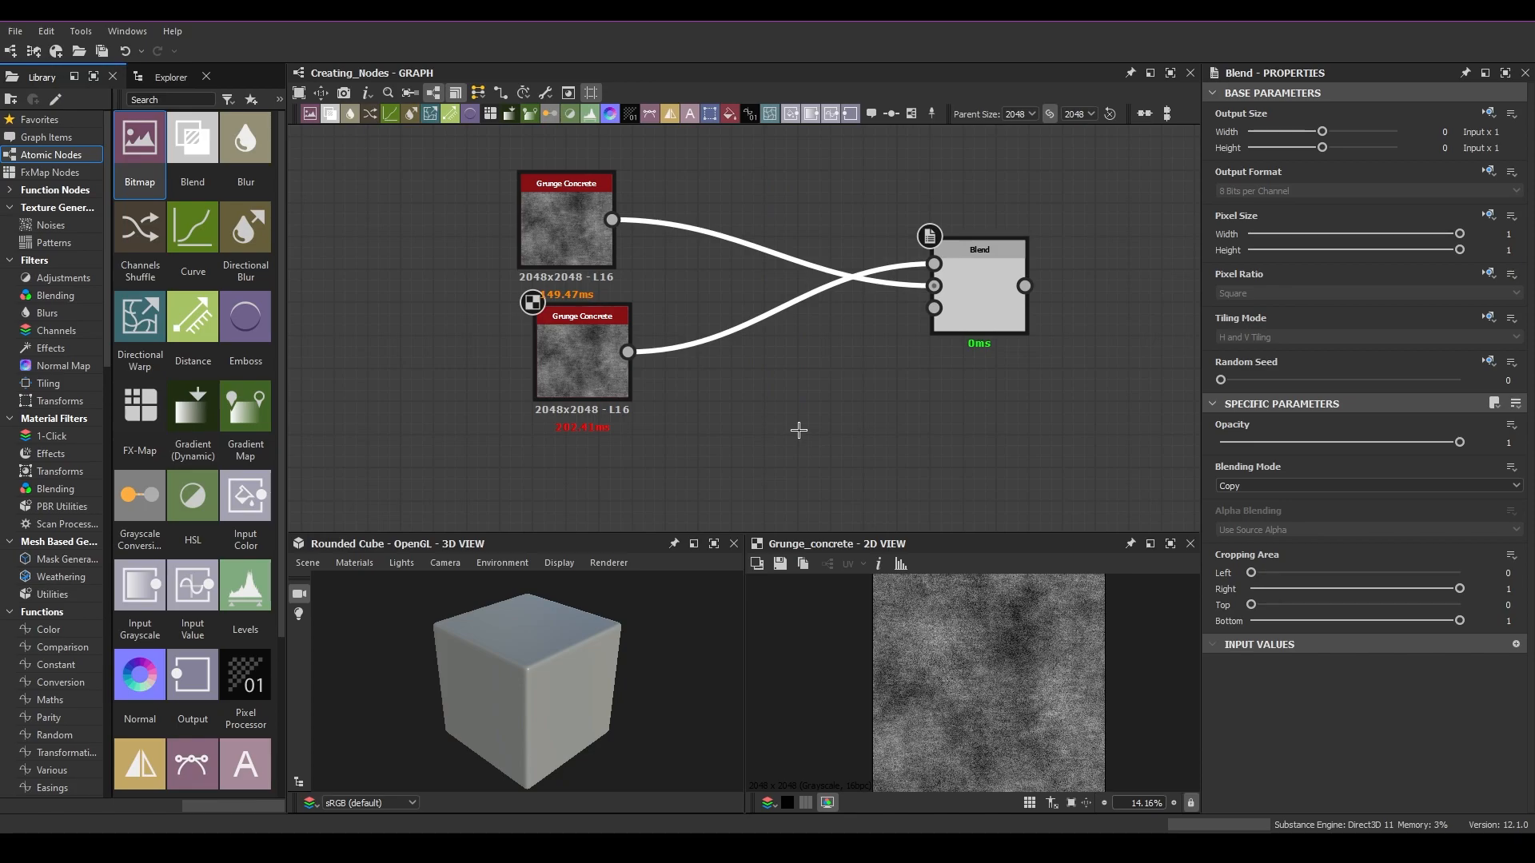
key("x")
key("x")
key("x")
key("x")
left_click_drag(804, 200, 789, 417)
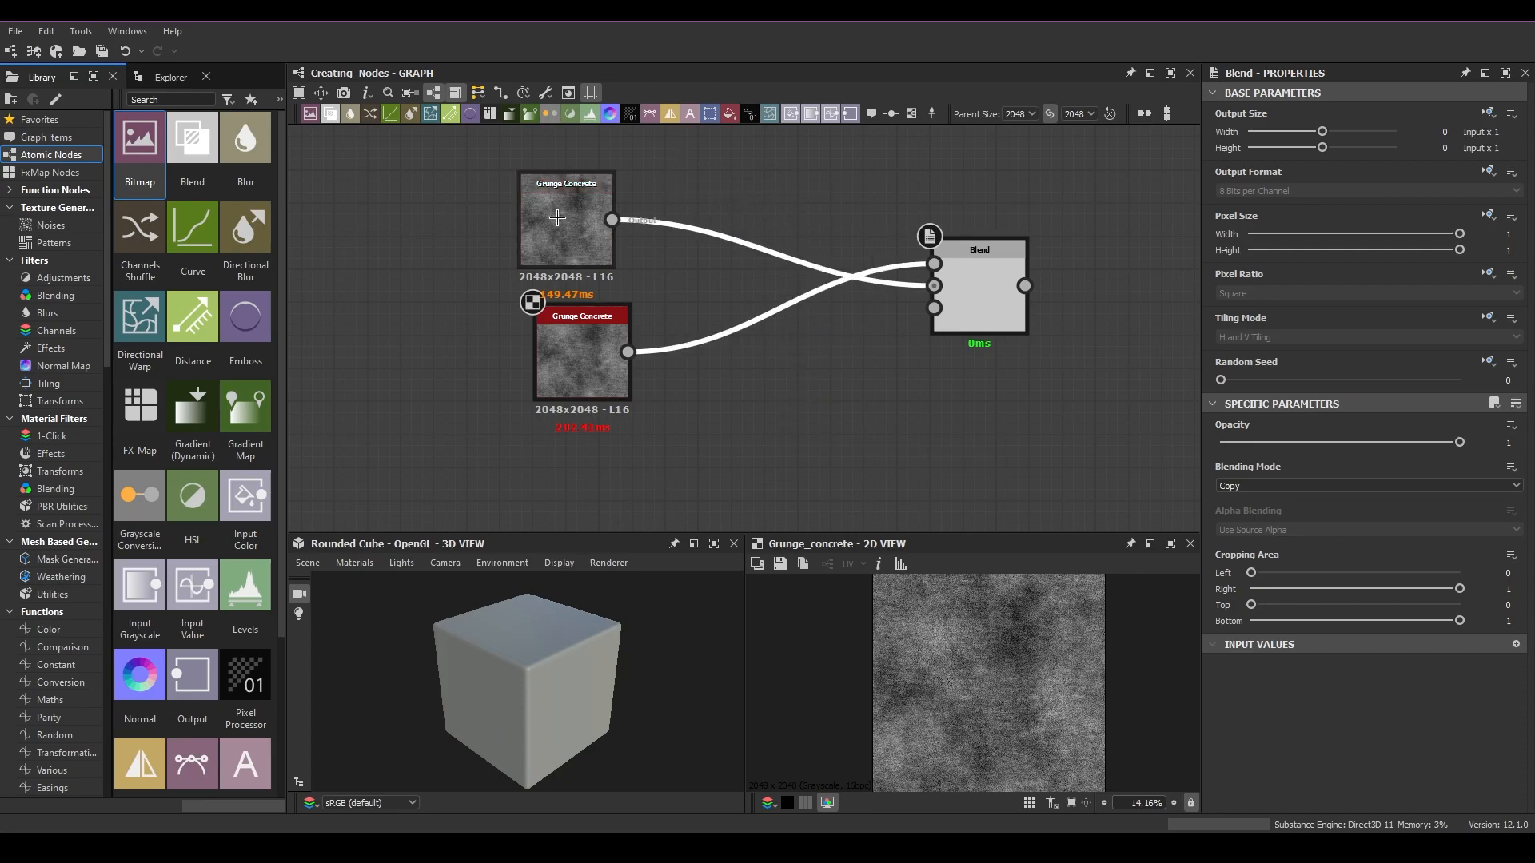
Step: Reposition the Grunge Concrete and Blend nodes, then set the Blend node's Blending Mode to Min (Darken)
left_click_drag(561, 247, 578, 247)
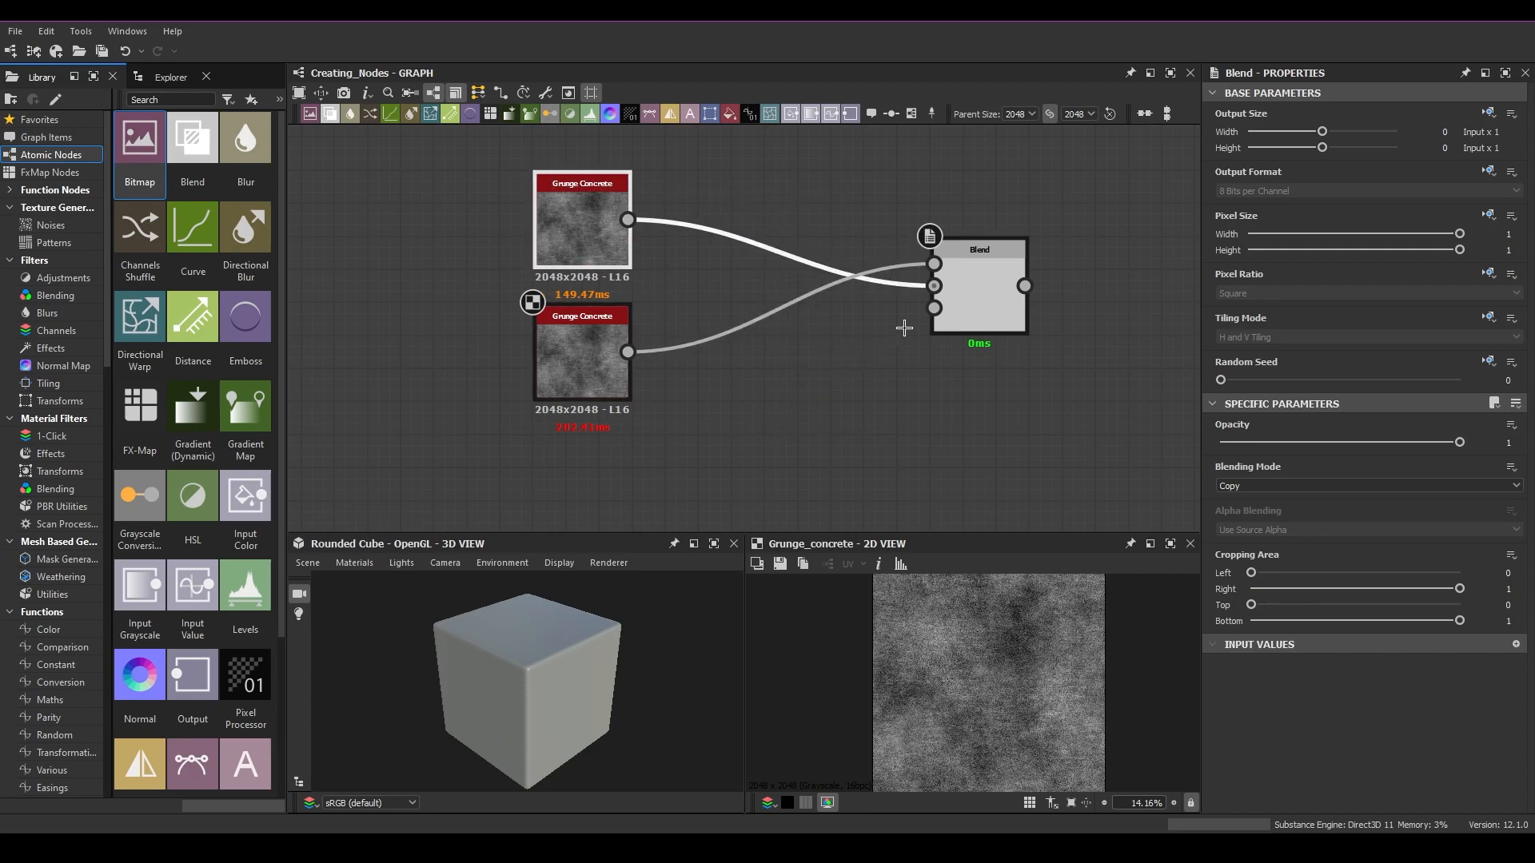
middle_click_drag(976, 302, 877, 334)
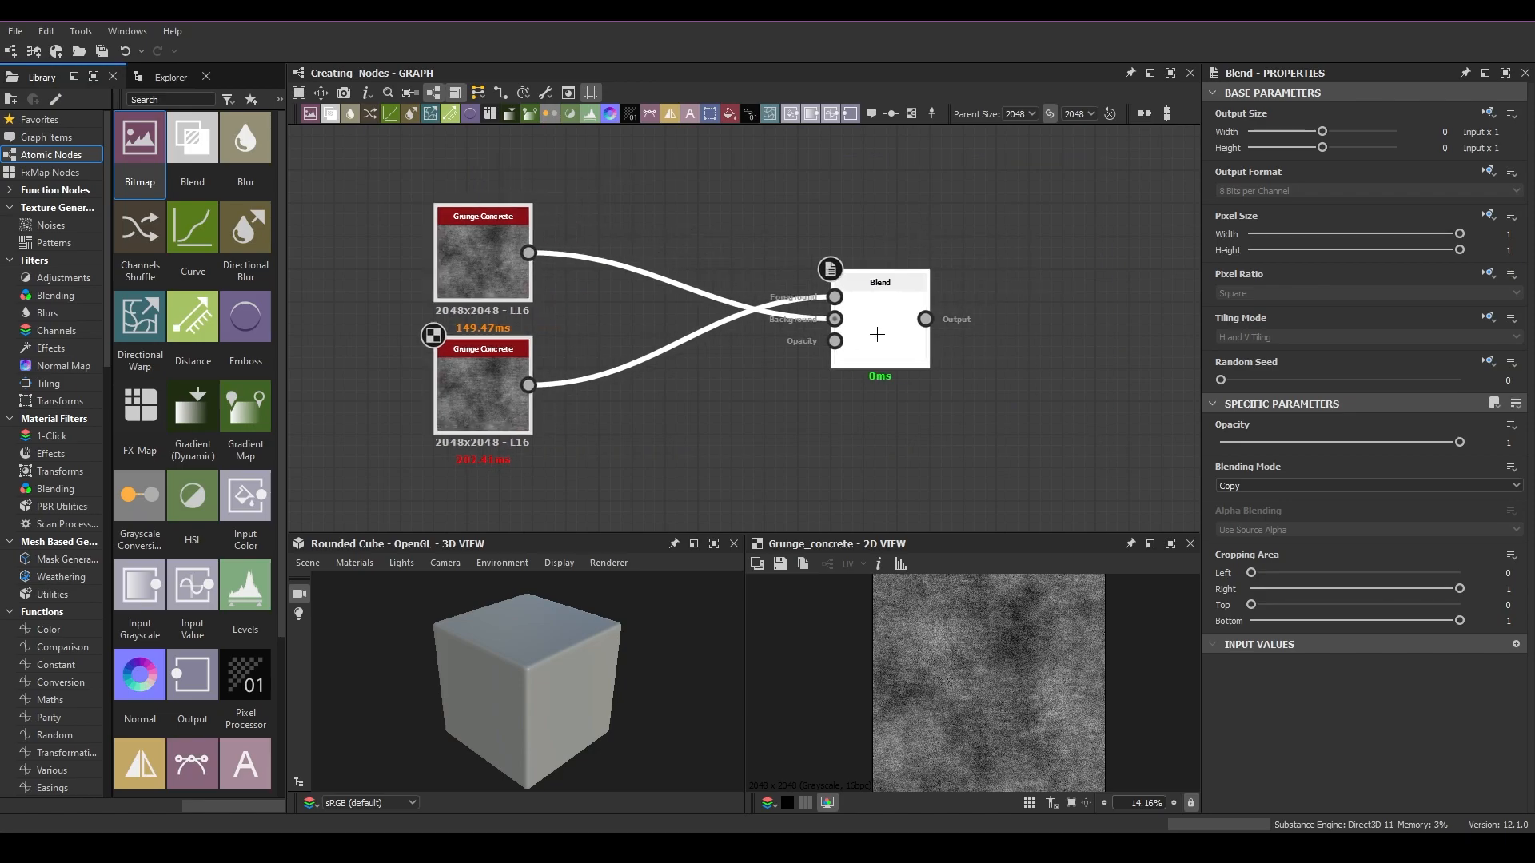
left_click_drag(1087, 429, 896, 423)
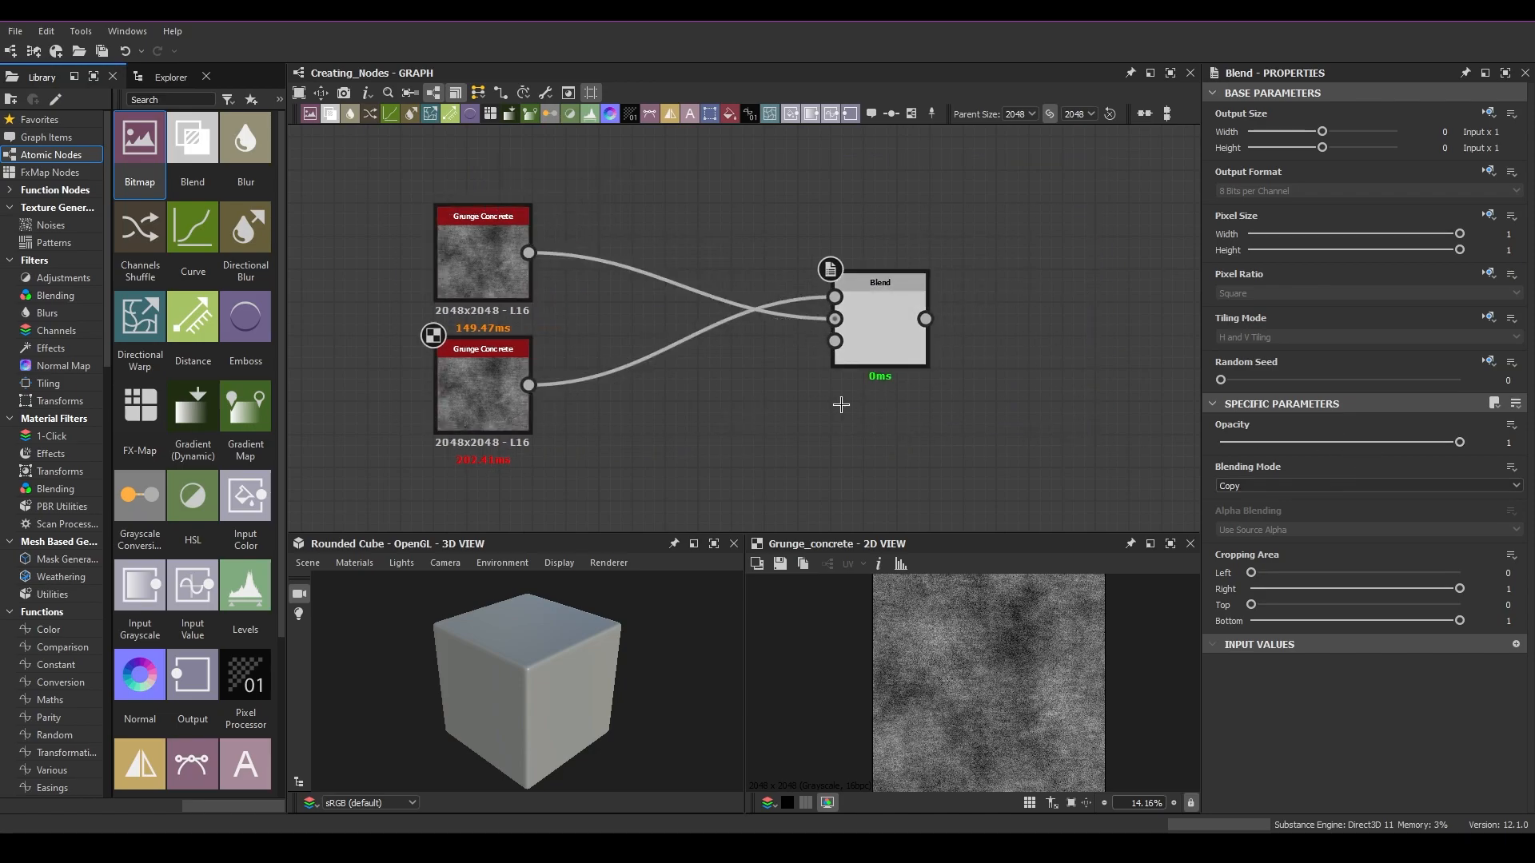
left_click(1295, 484)
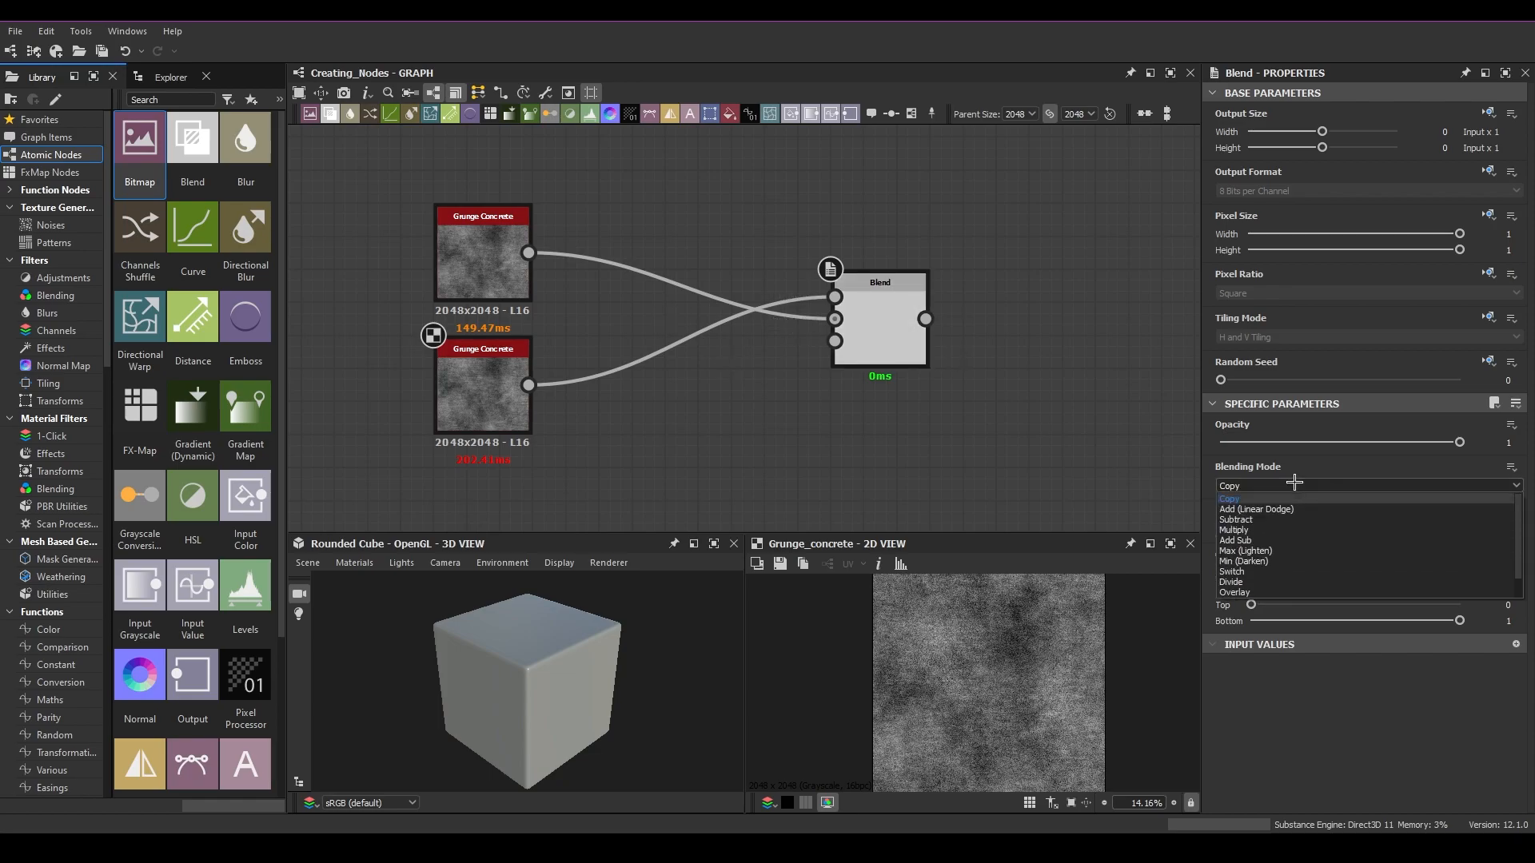
left_click(1295, 483)
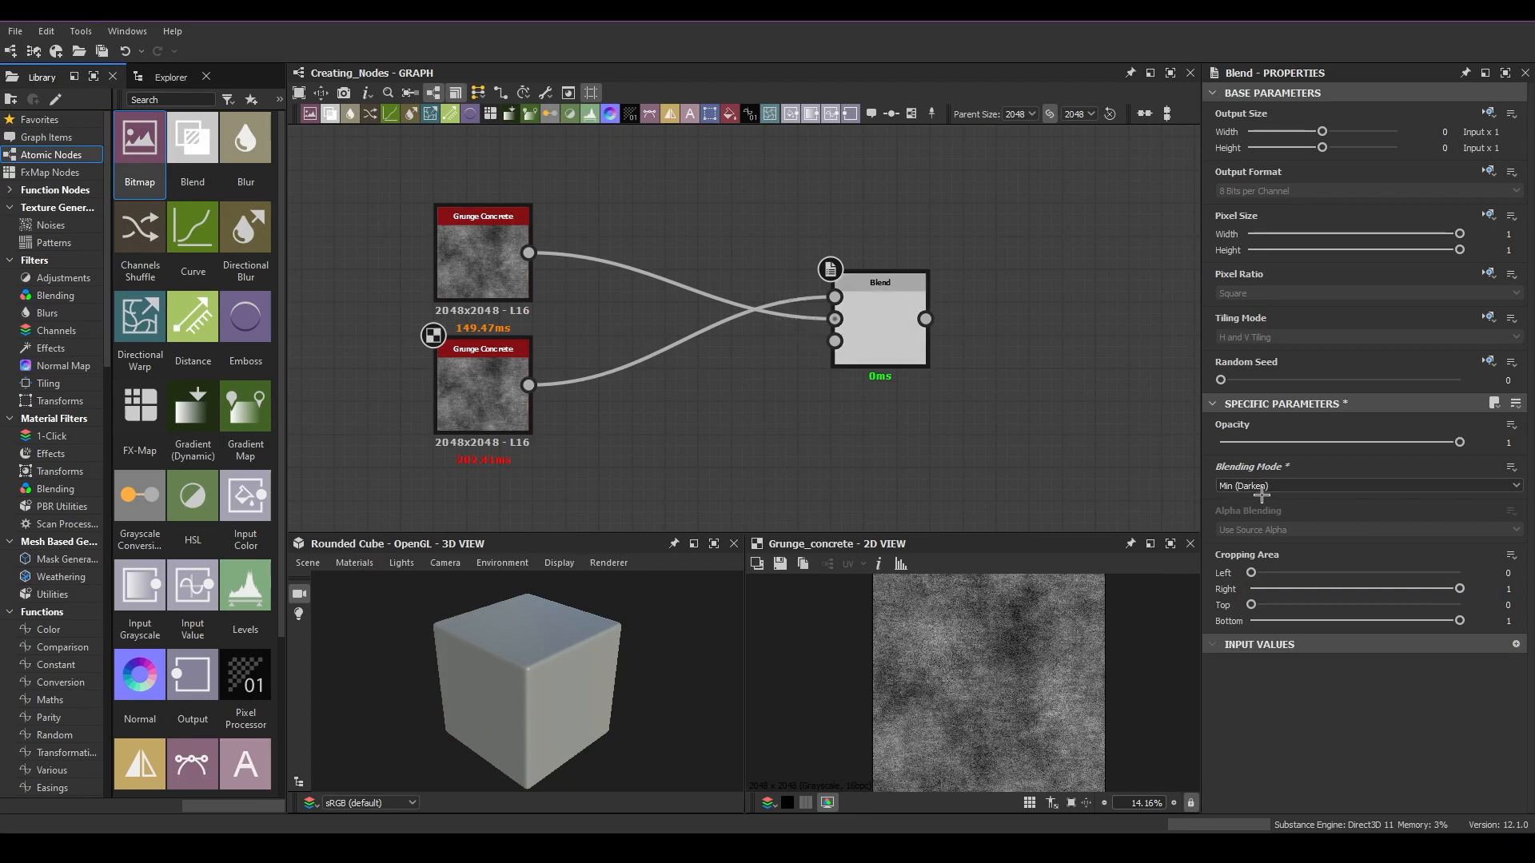
Step: Zoom out to view the whole graph with all the example node setups
scroll(1027, 422, "down", 3)
scroll(1035, 422, "down", 5)
middle_click_drag(1035, 422, 775, 362)
left_click_drag(788, 388, 419, 233)
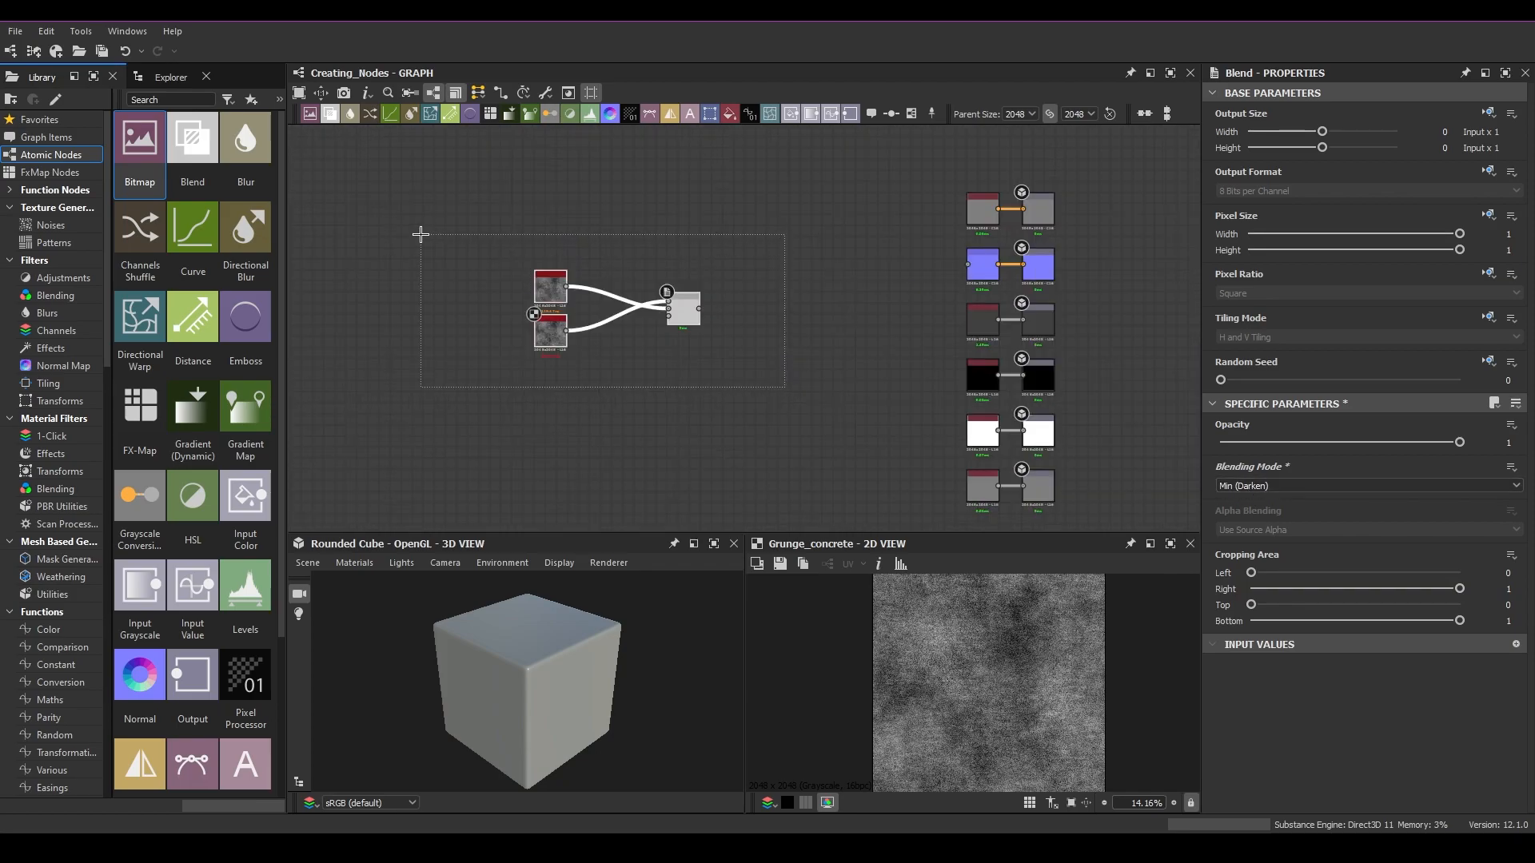
left_click(817, 407)
left_click_drag(818, 408, 420, 227)
left_click_drag(767, 381, 382, 218)
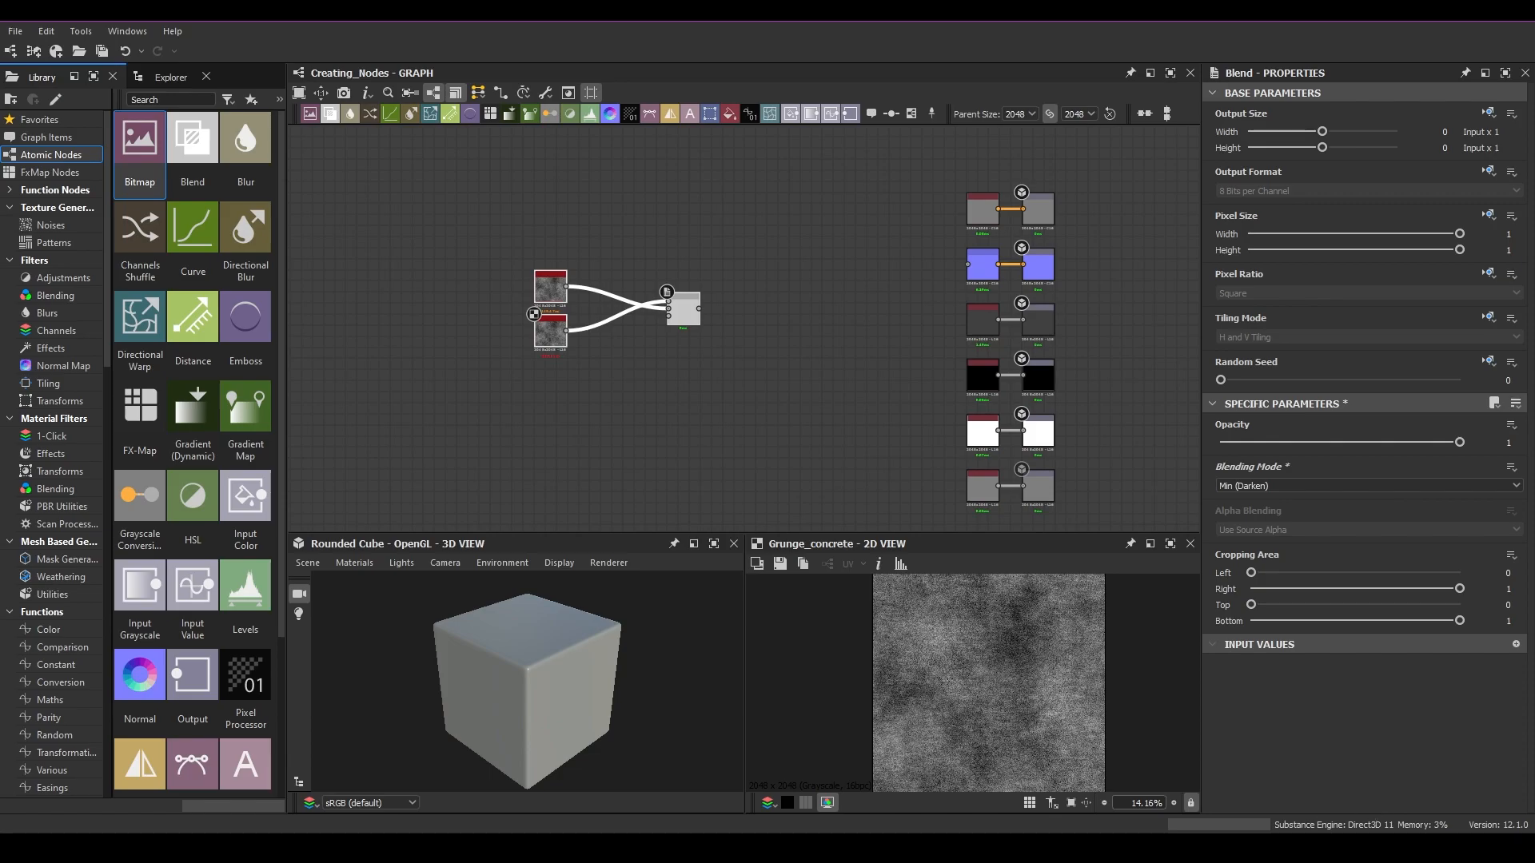
mouse_move(1236, 849)
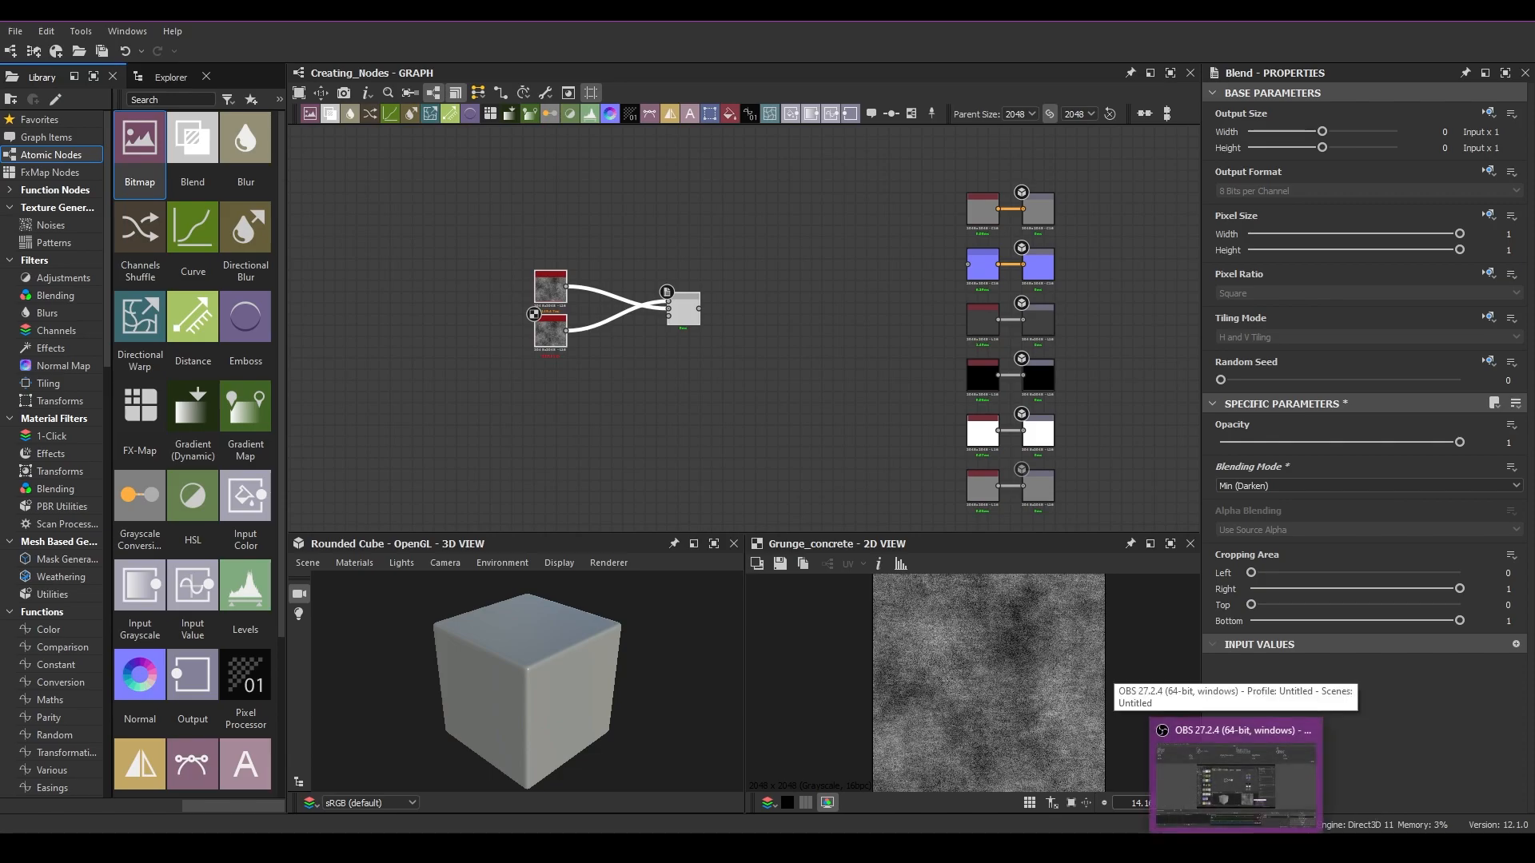